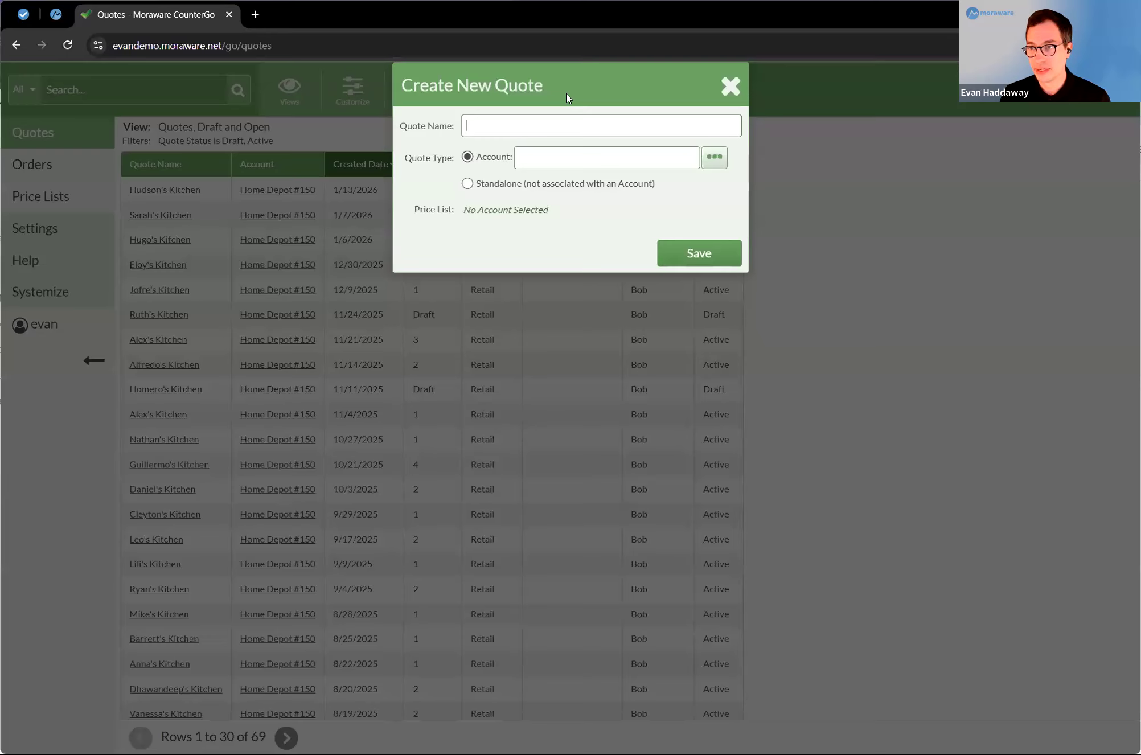
Step: Create a quote named for the customer's kitchen under the Home Depot #150 account, using the Retail price list
type("en")
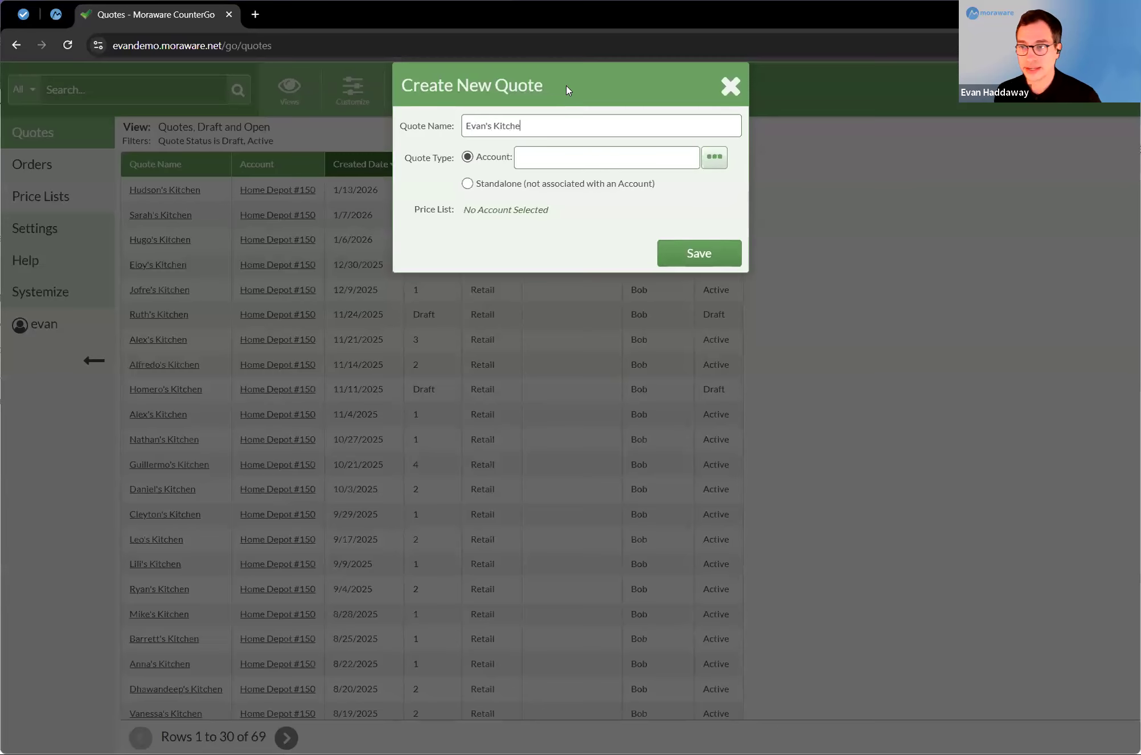
left_click(548, 159)
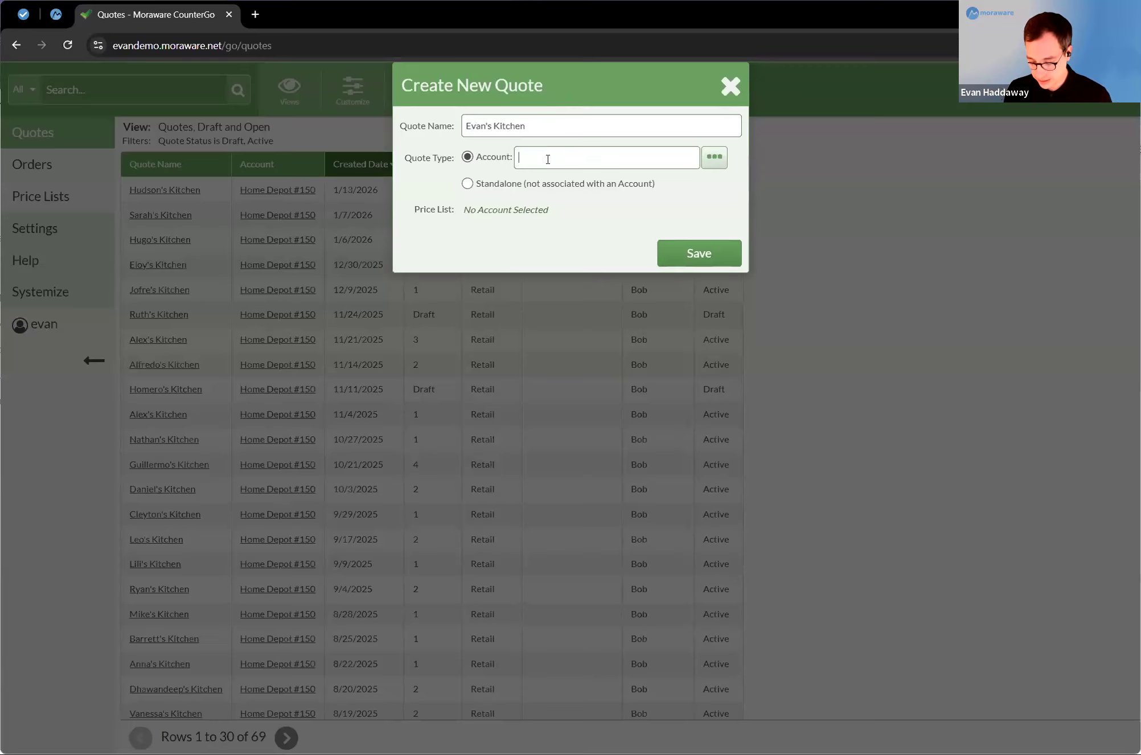
type("Home")
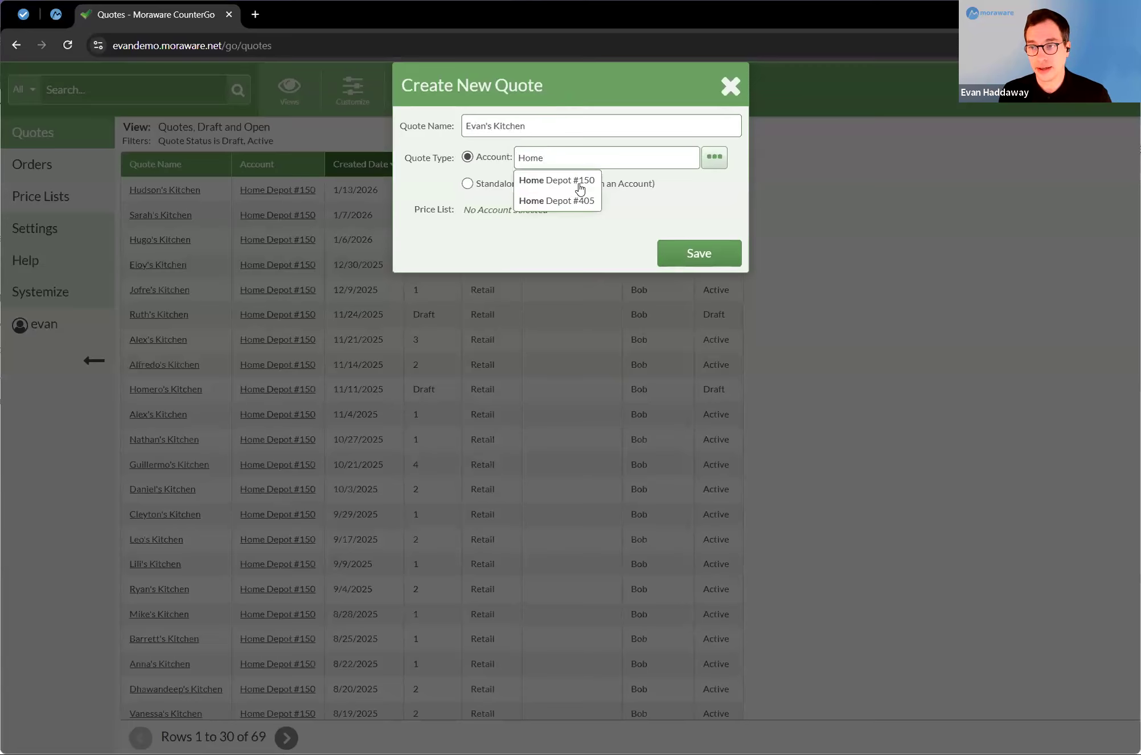
left_click(585, 182)
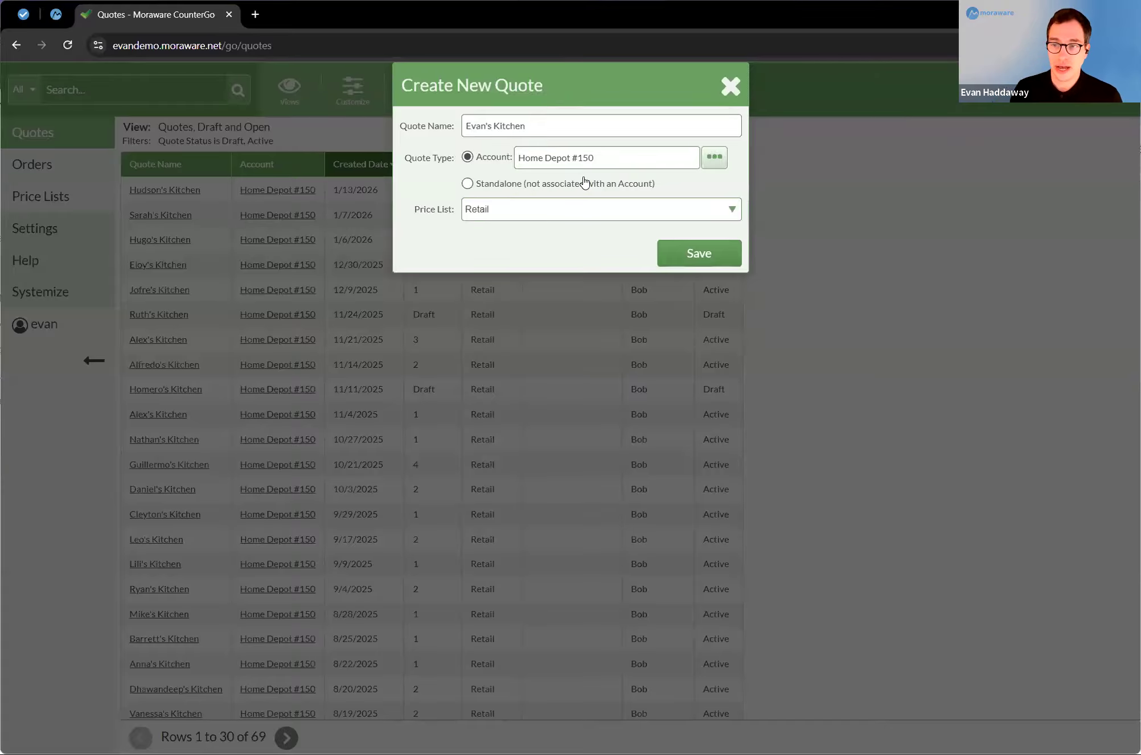
left_click(482, 216)
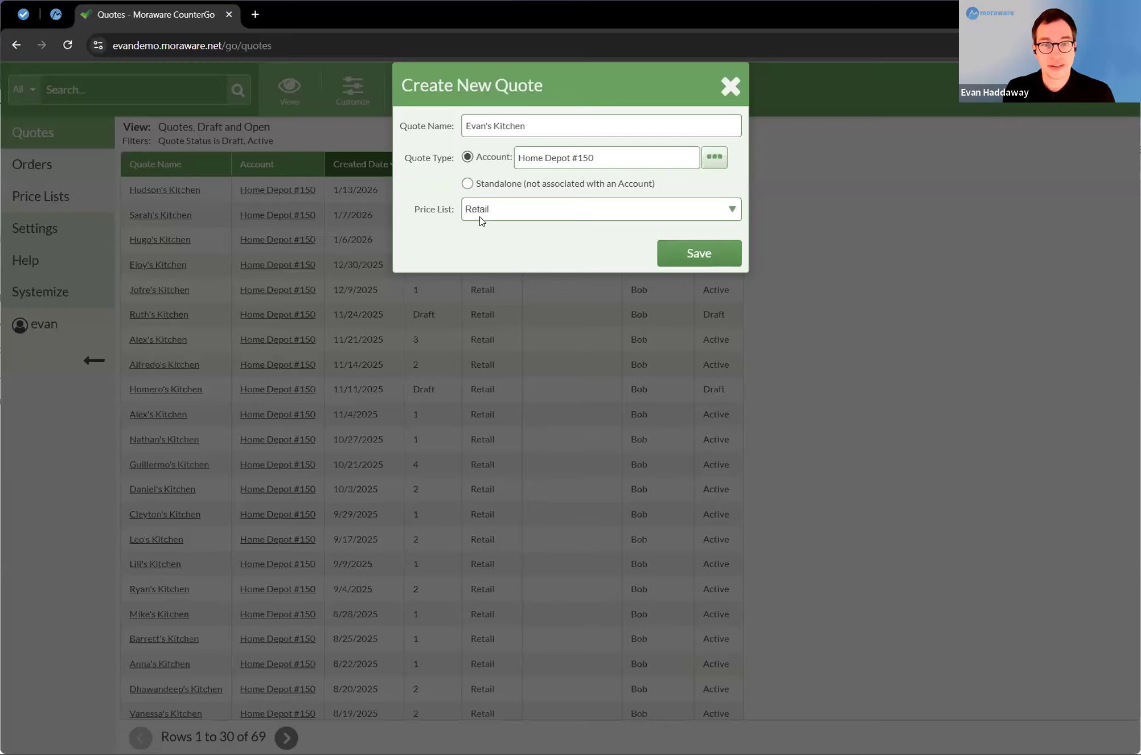
left_click(704, 251)
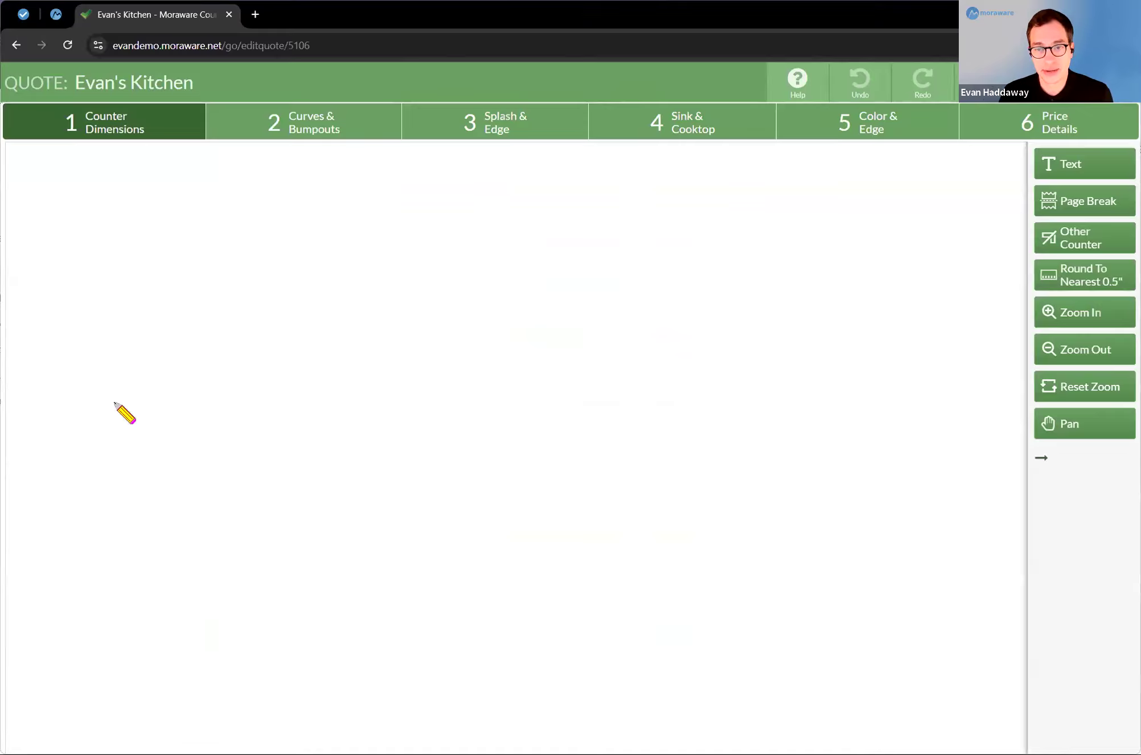
Step: Draw a U-shaped counter about 125.5" wide with sides about 55" long, and a separate rectangular counter about 45" by 25.5" below it
mouse_move(114, 420)
left_mouse_down()
mouse_move(100, 180)
mouse_move(329, 253)
mouse_move(406, 251)
mouse_move(426, 355)
mouse_move(417, 421)
left_mouse_up()
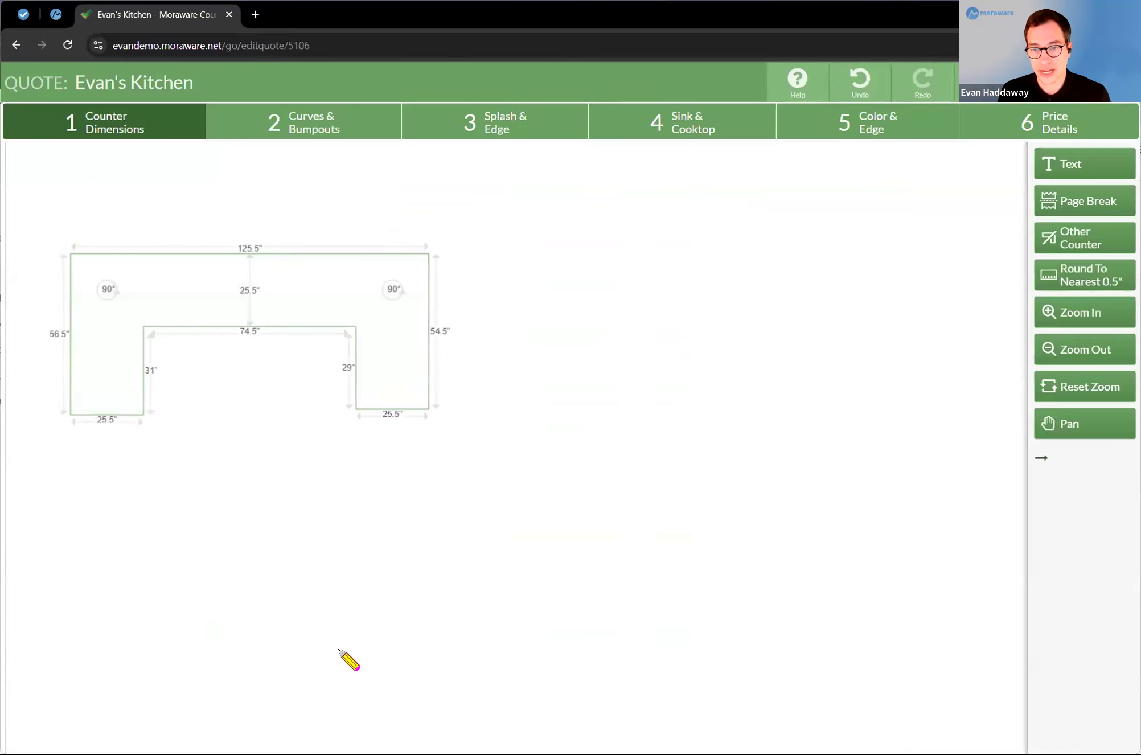
mouse_move(200, 531)
left_mouse_down()
mouse_move(332, 530)
mouse_move(259, 530)
left_mouse_up()
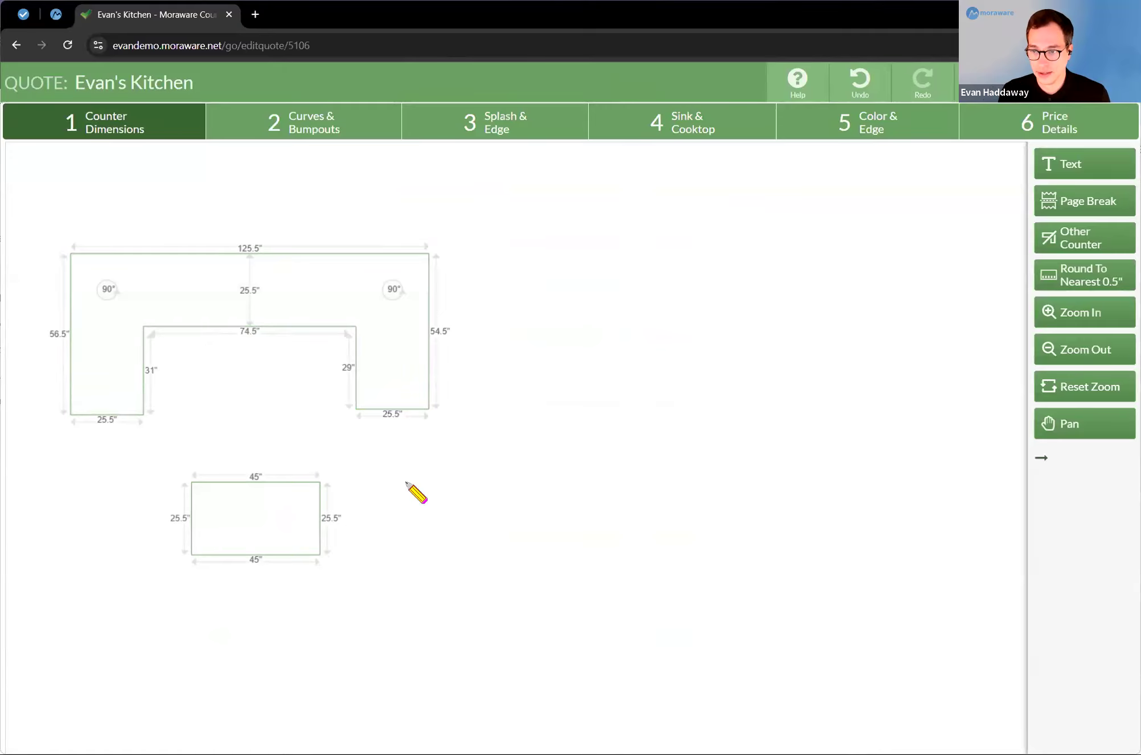
Step: Set the rectangular counter's width and depth to 48" each
left_click(257, 478)
type("48")
key("Return")
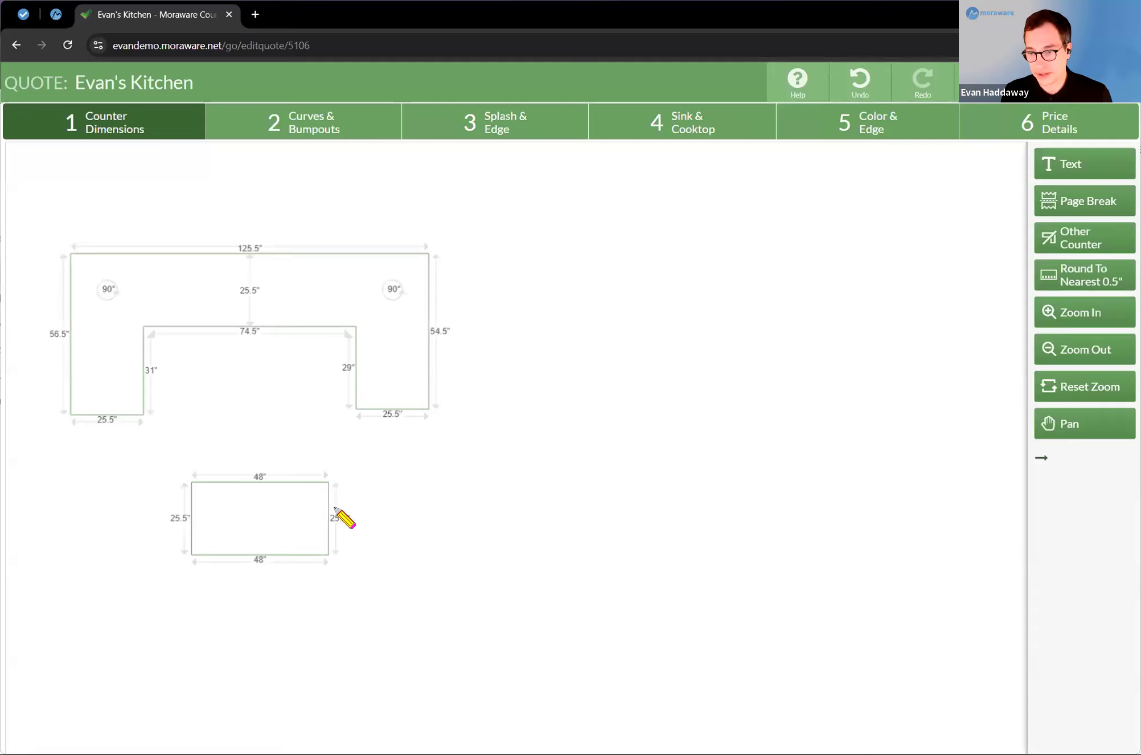
left_click(340, 519)
type("48")
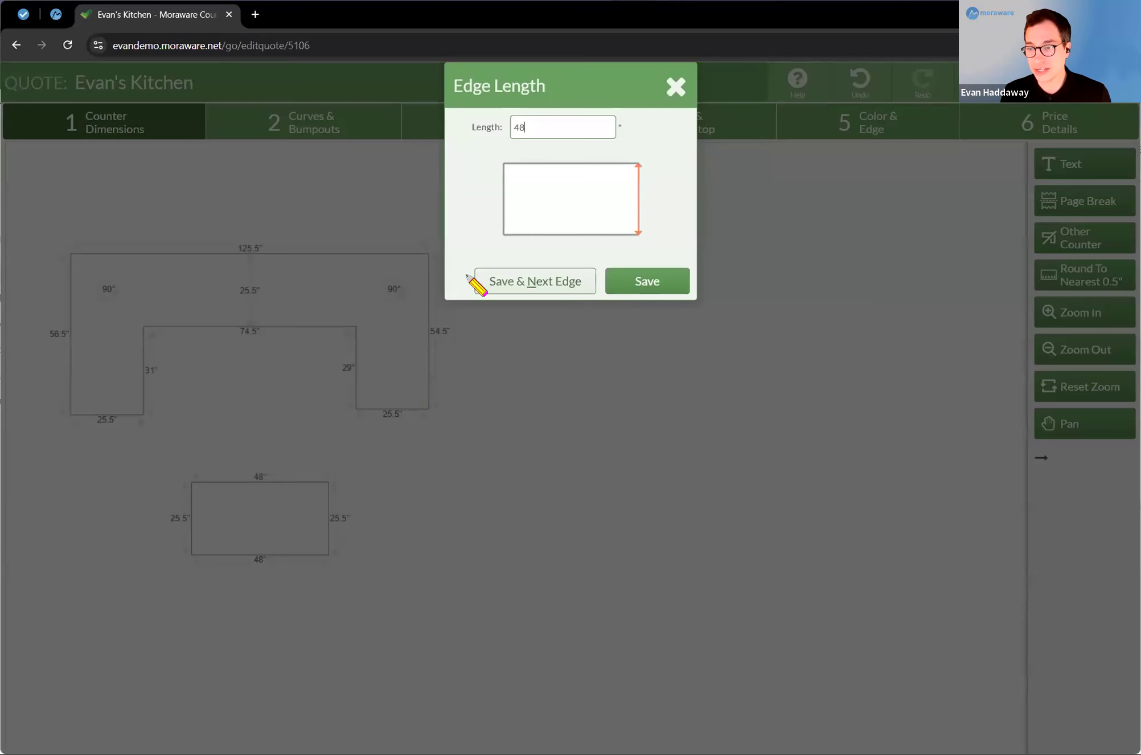
key("Return")
Step: Set the U-shaped counter's two outer sides to 48" and its back edge to 118", and move the square counter slightly farther down
left_click(437, 332)
type("48")
key("Return")
left_click(52, 336)
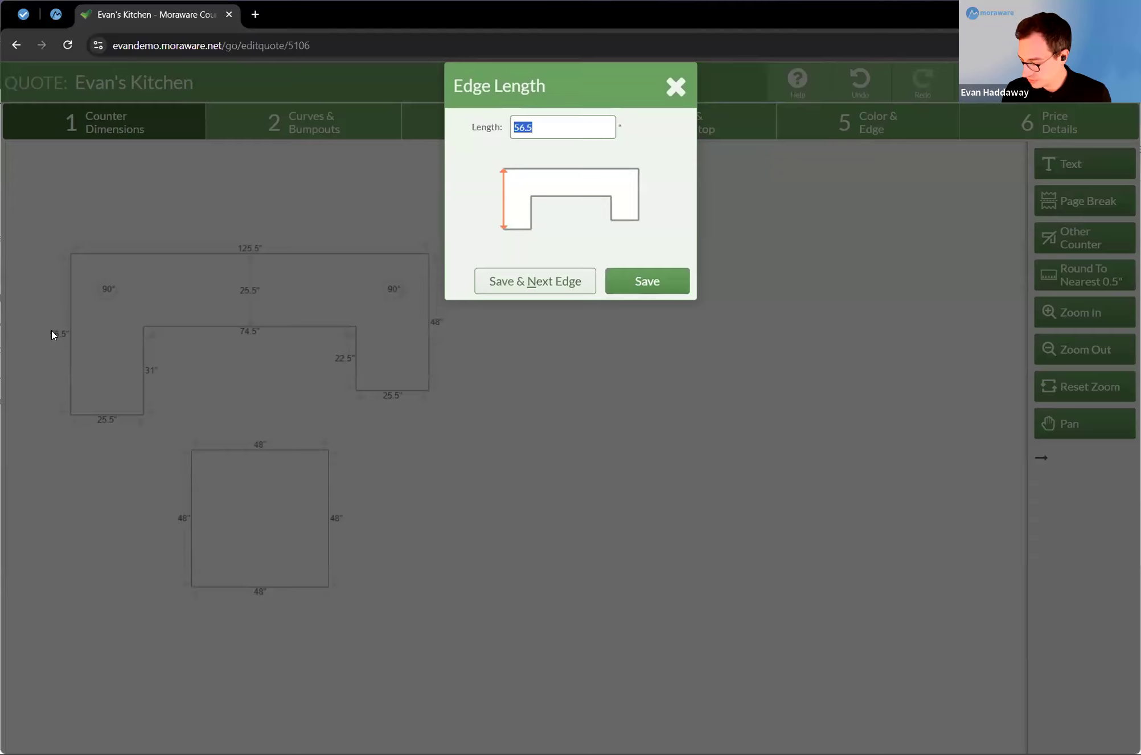
type("48")
key("Return")
left_click(252, 272)
type("118")
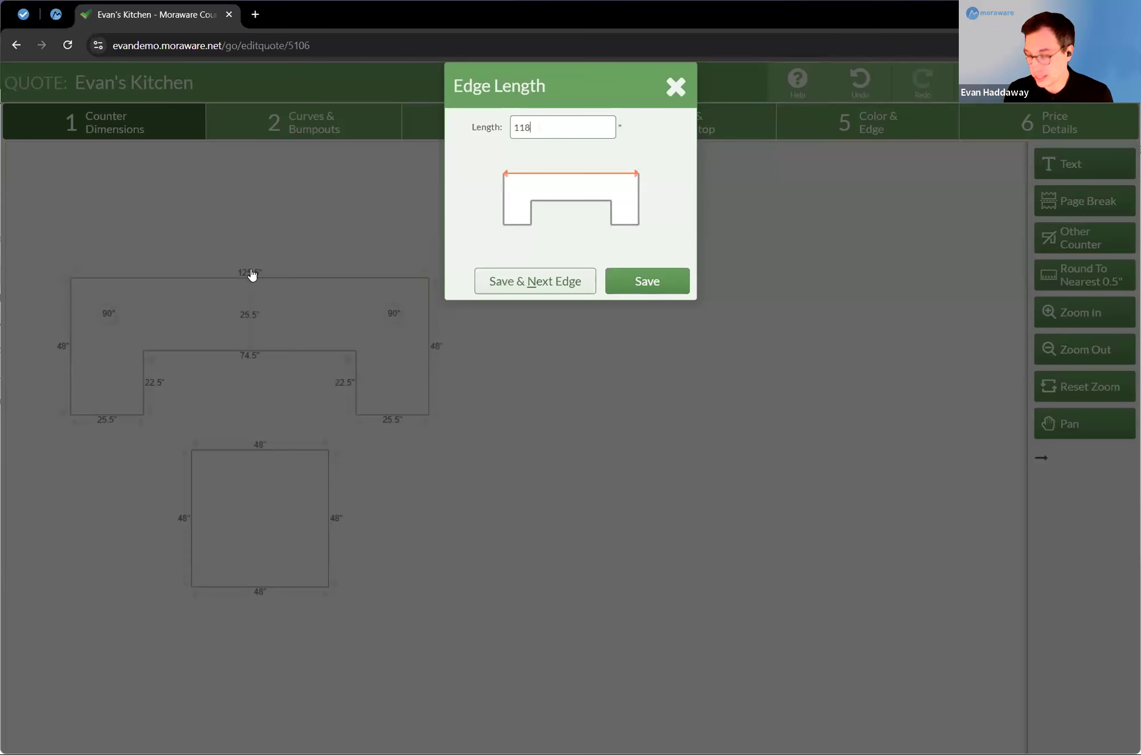
key("Return")
mouse_move(269, 522)
left_mouse_down()
mouse_move(263, 567)
mouse_move(265, 553)
left_mouse_up()
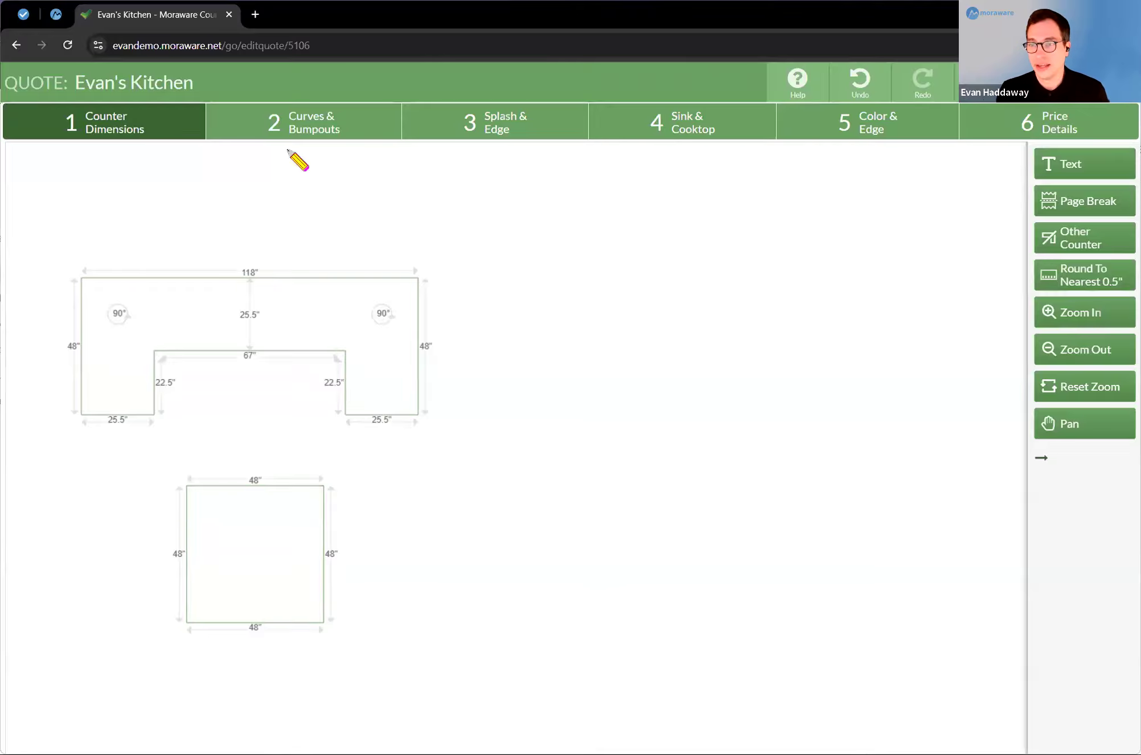
Step: Round the inner end corner of each leg of the U-shaped counter with a 6" radius
left_click(308, 124)
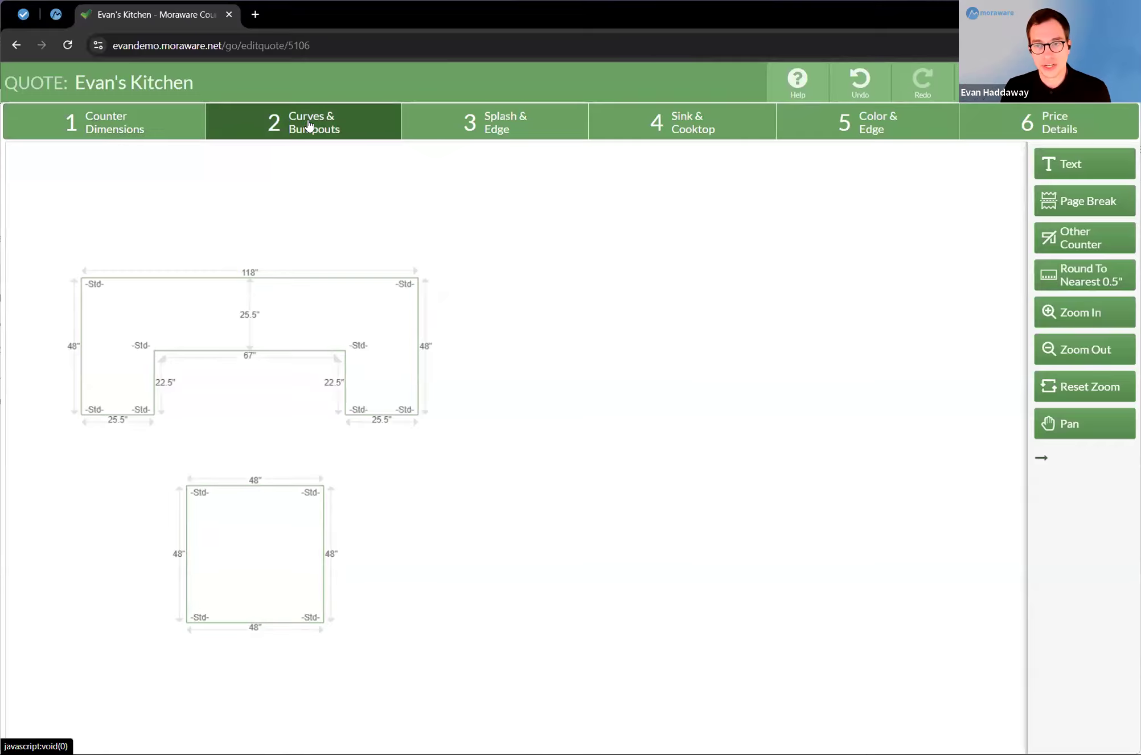
left_click(348, 410)
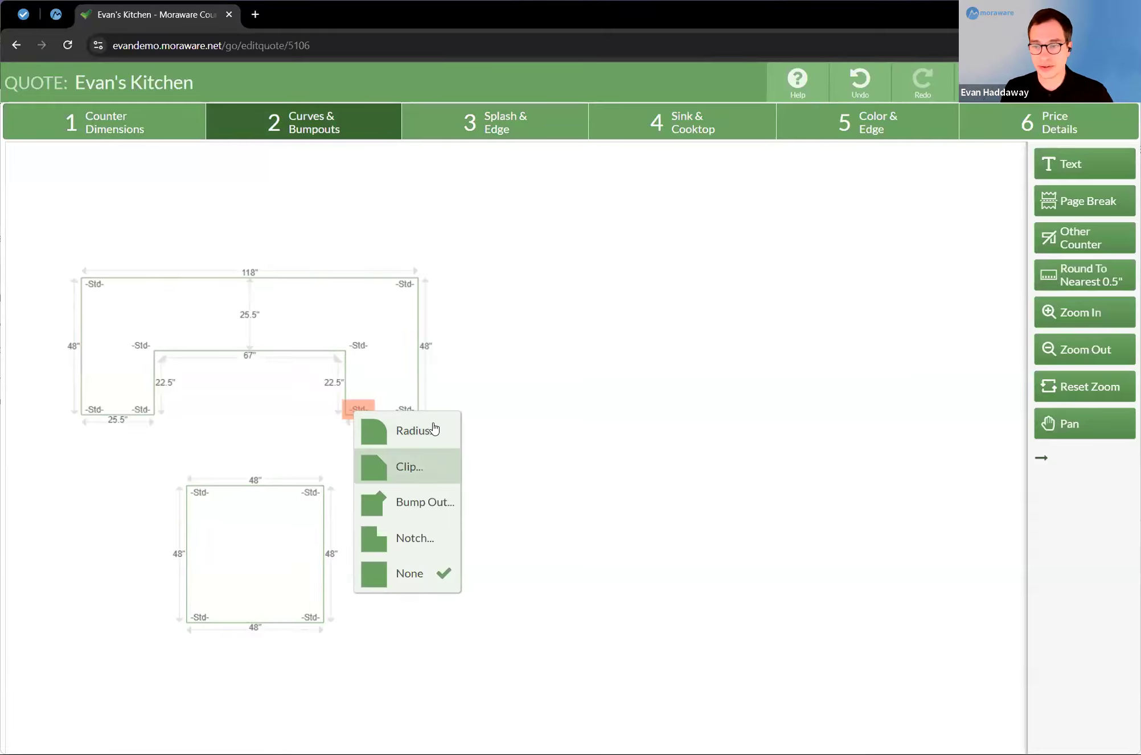
left_click(436, 430)
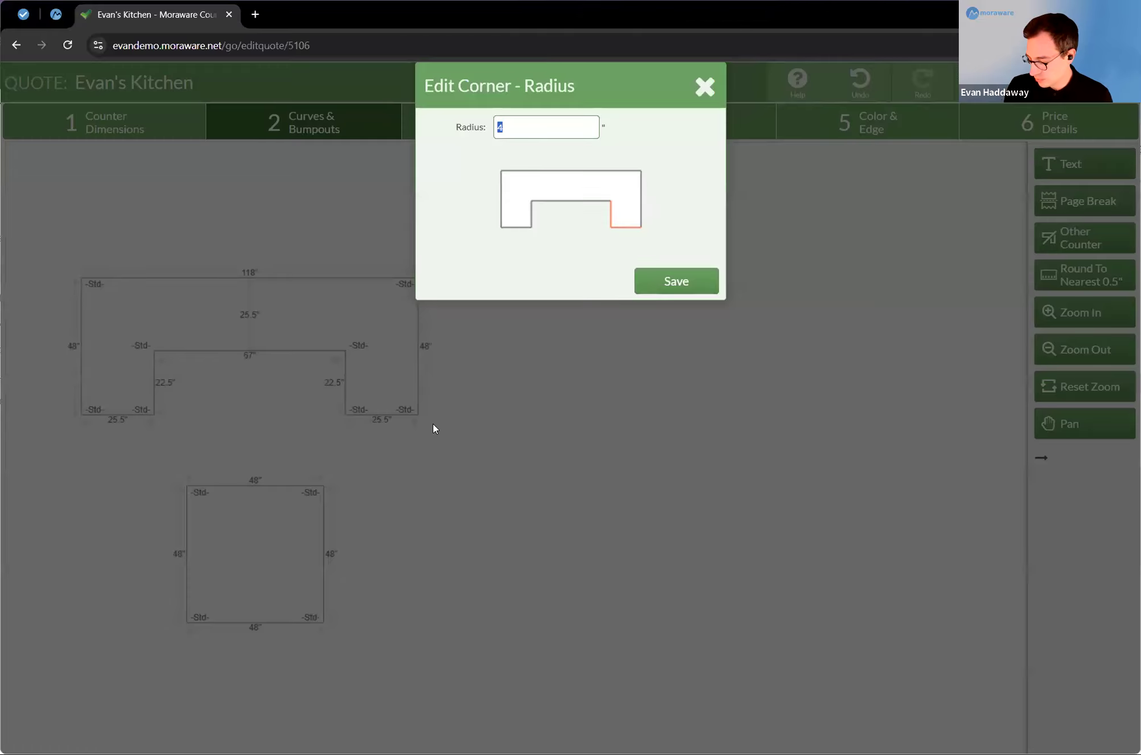
type("6")
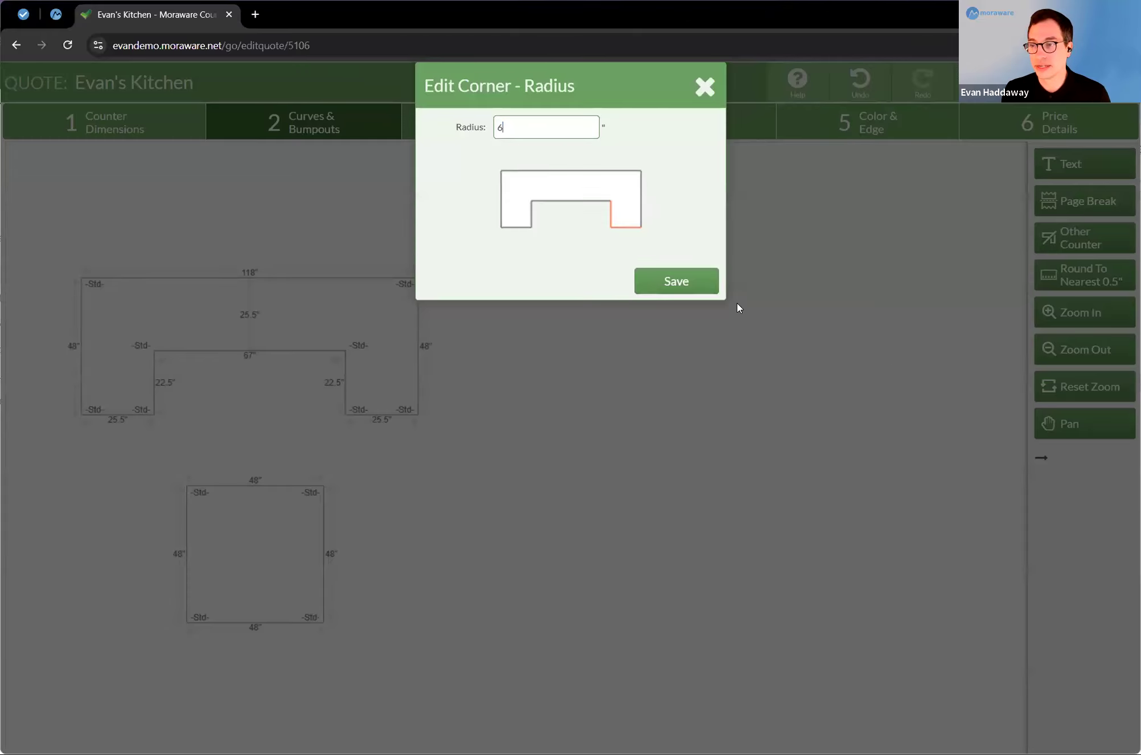
left_click(683, 284)
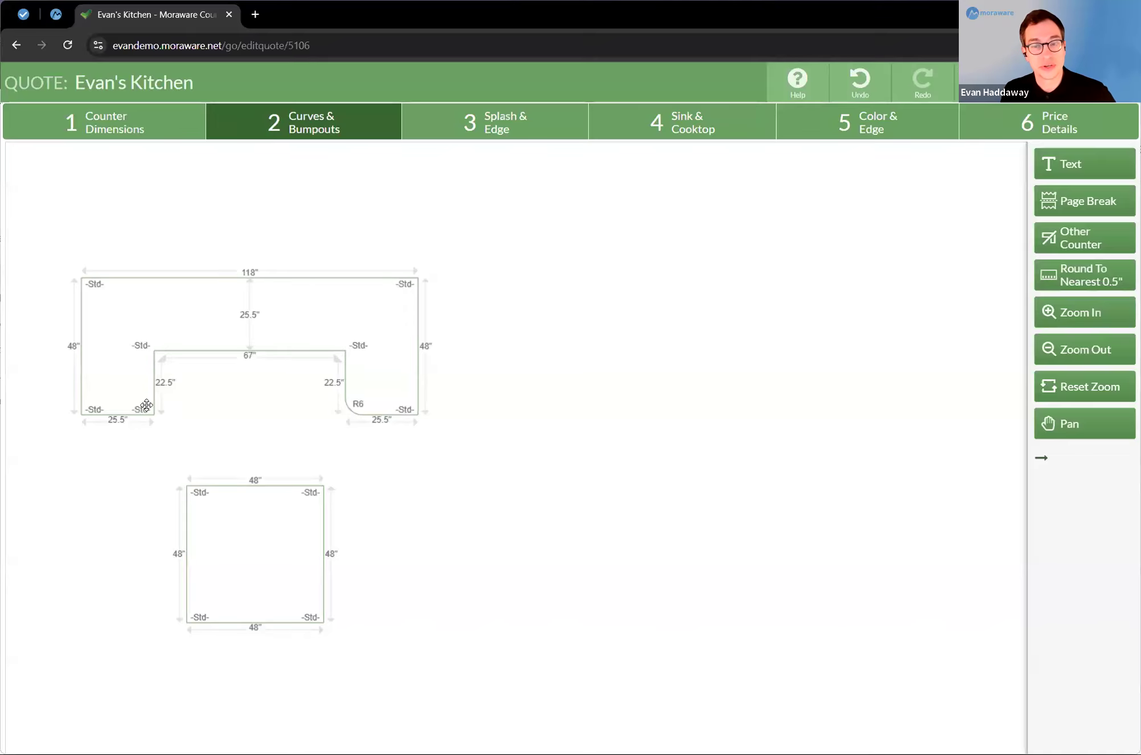
left_click(147, 406)
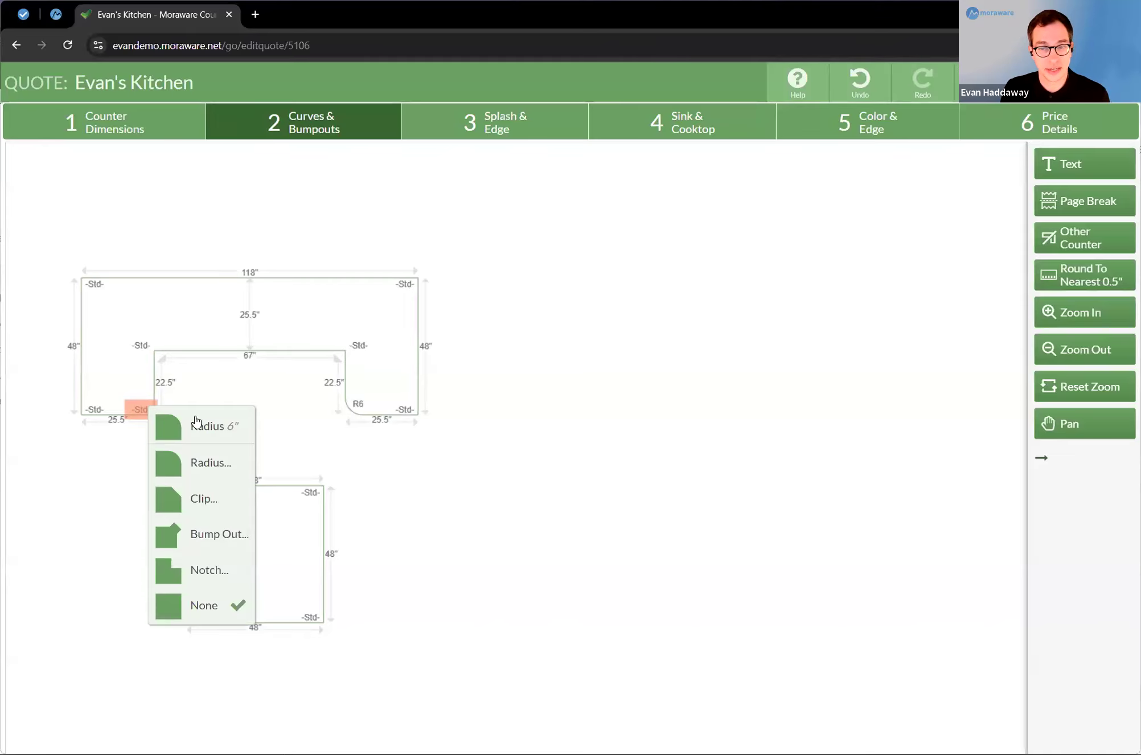
left_click(237, 425)
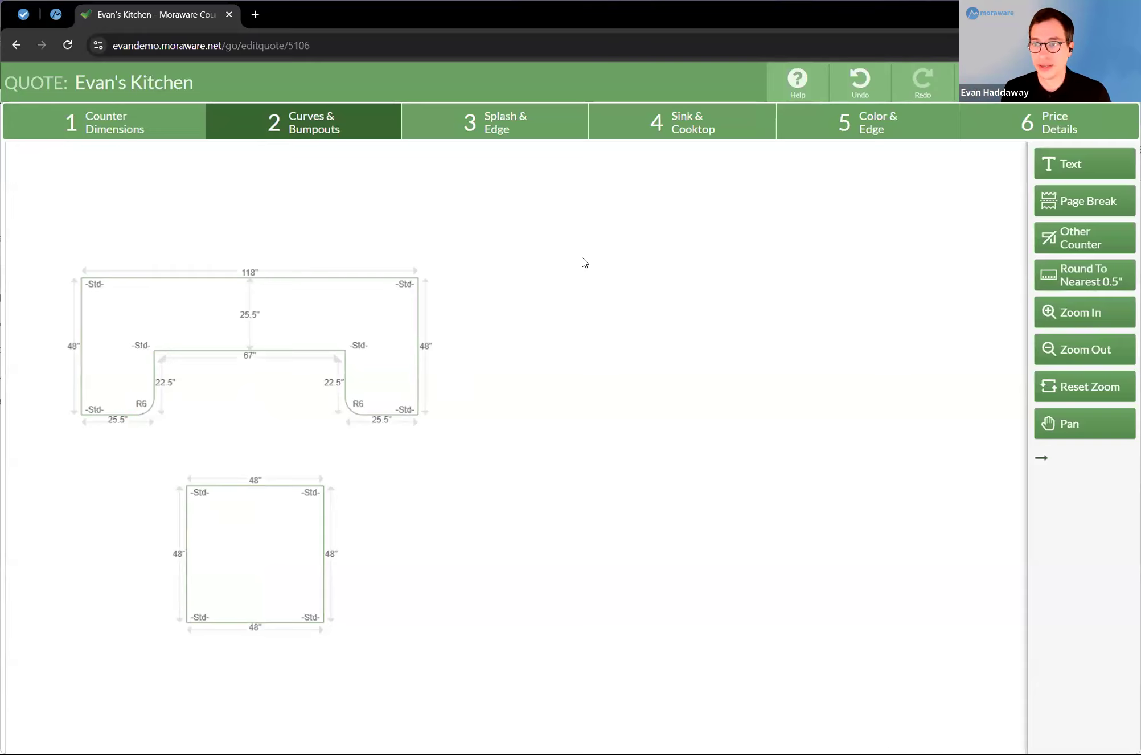
Step: Add a 36" high waterfall to the bottom edge of the square counter
left_click(507, 124)
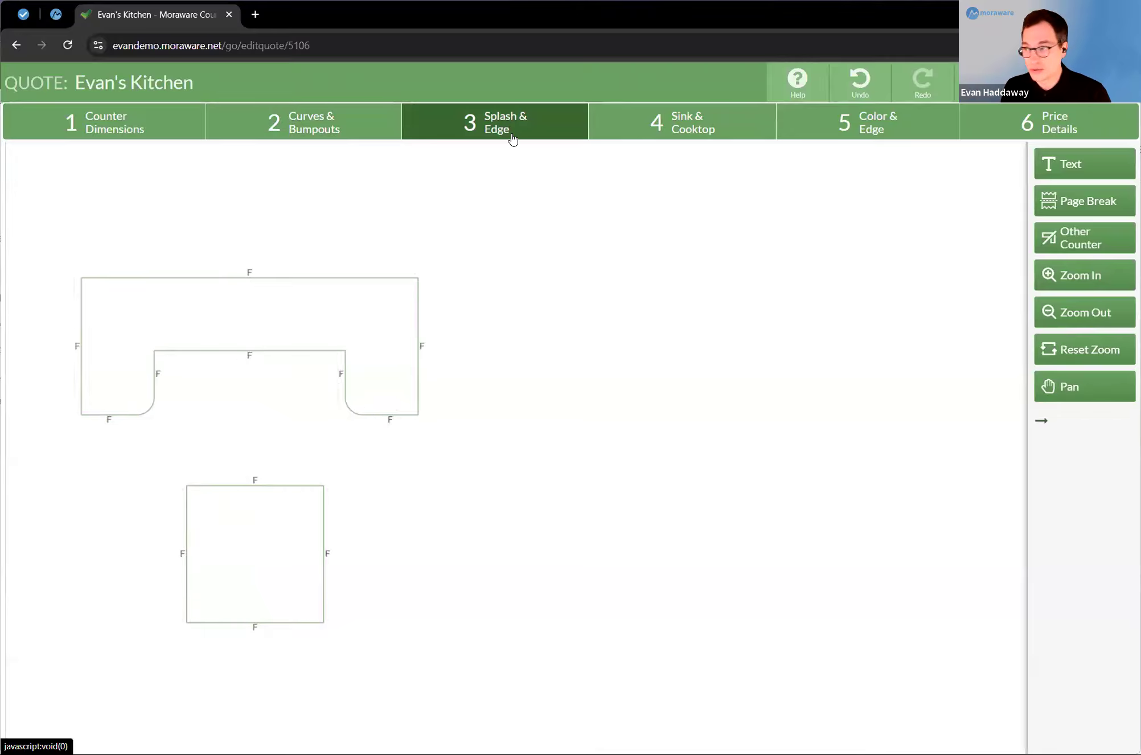
left_click(270, 625)
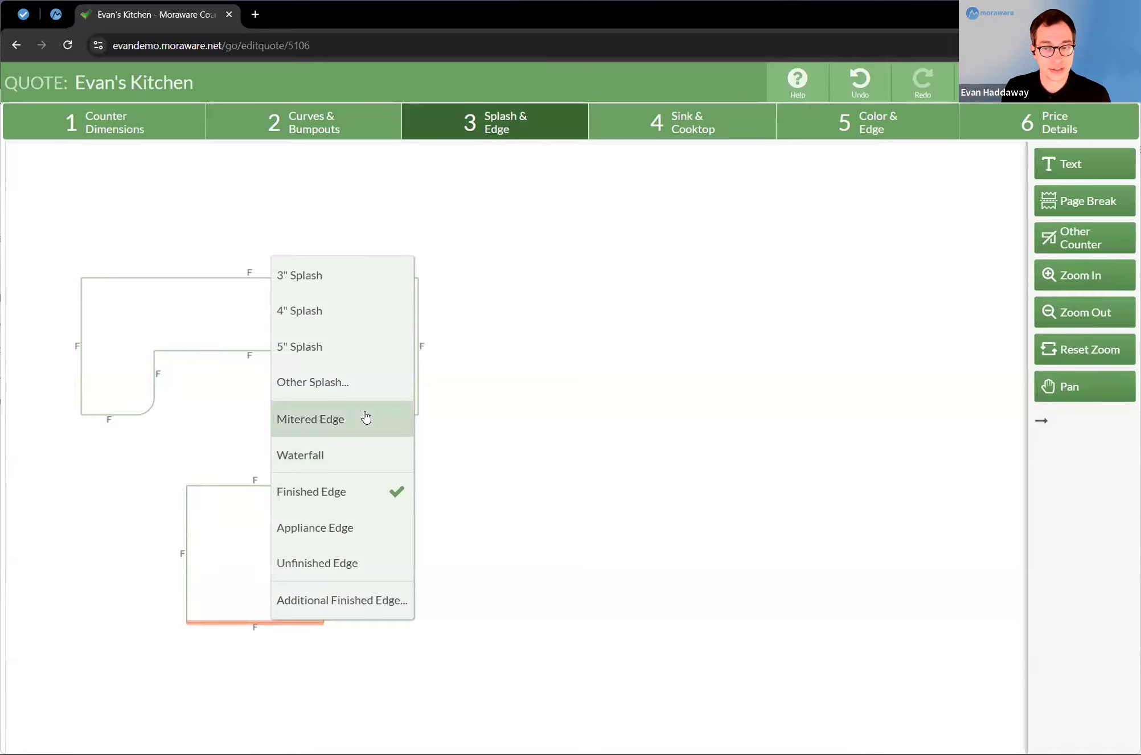
left_click(346, 462)
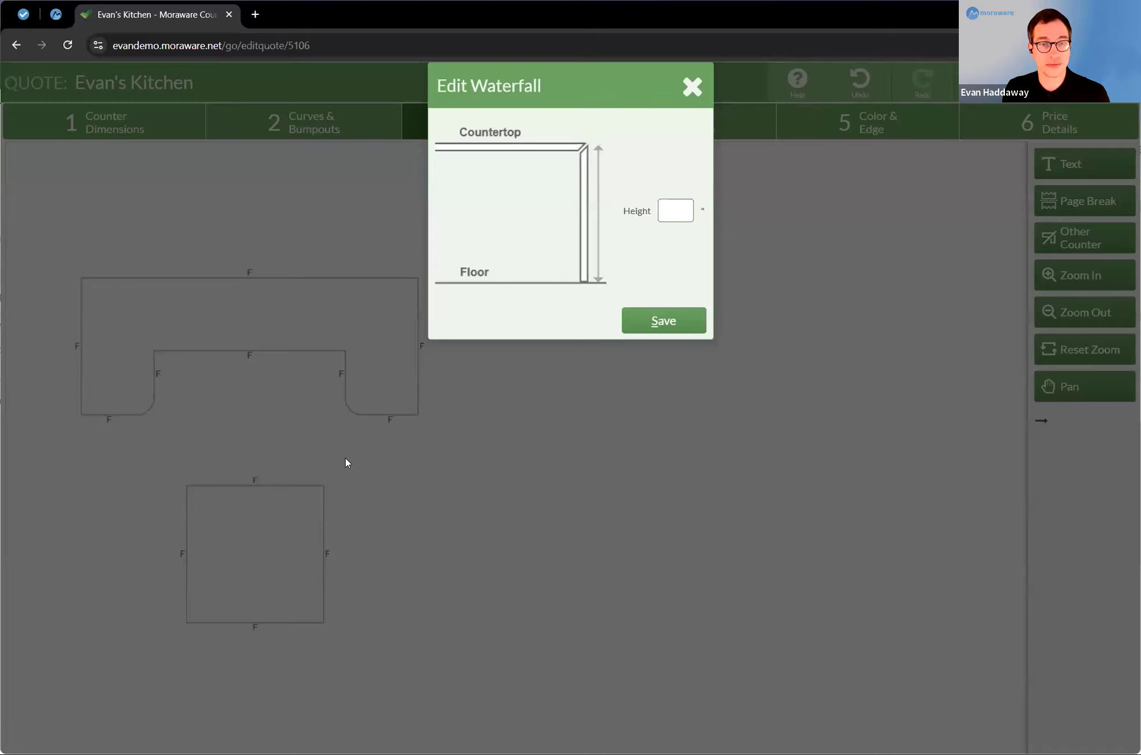
type("36")
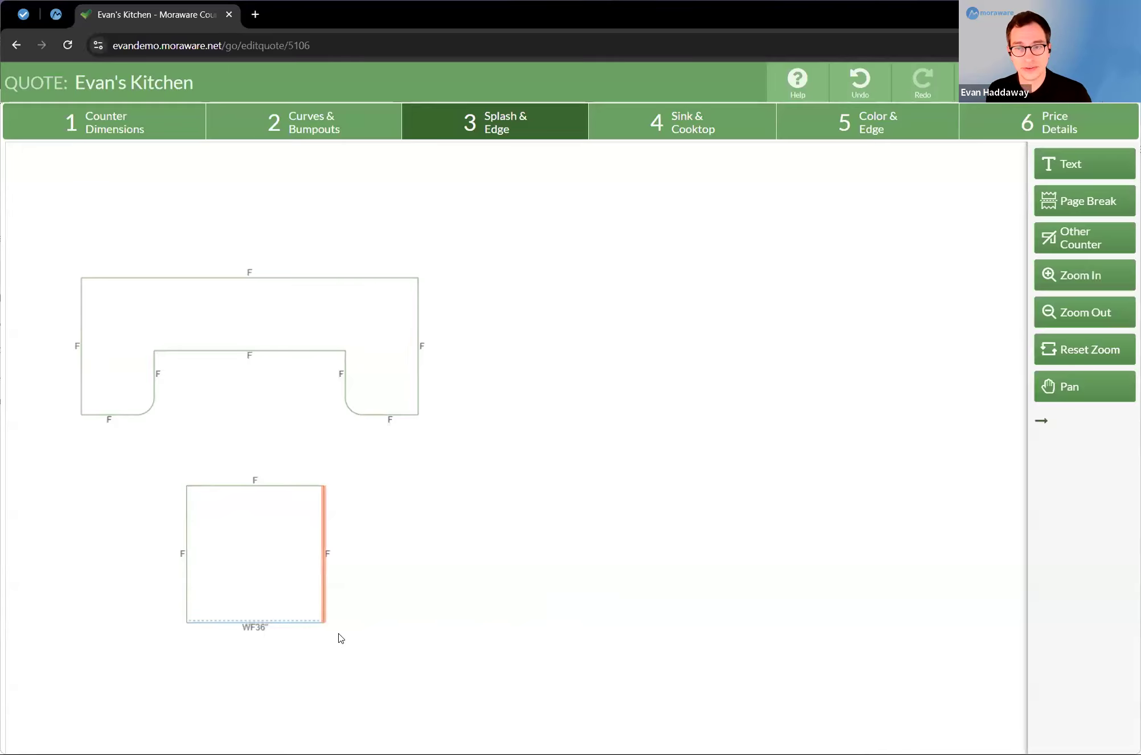
Step: Add a 6" splash along the back edge of the U-shaped counter
left_click(347, 259)
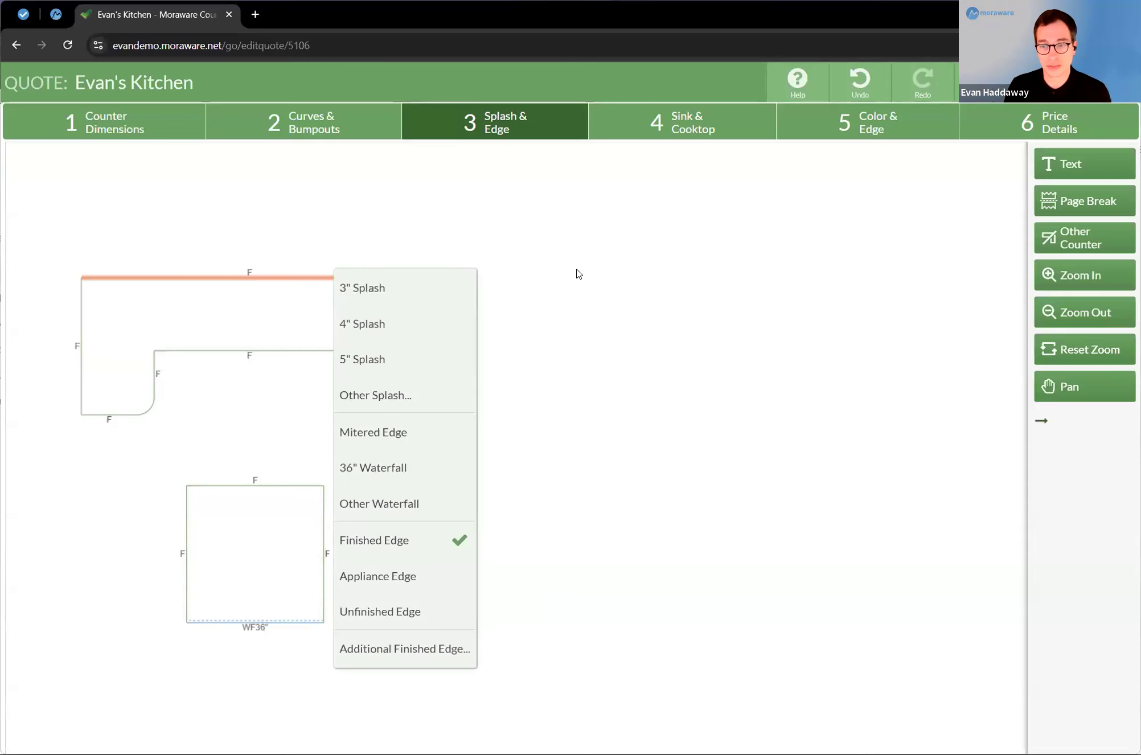
left_click(462, 398)
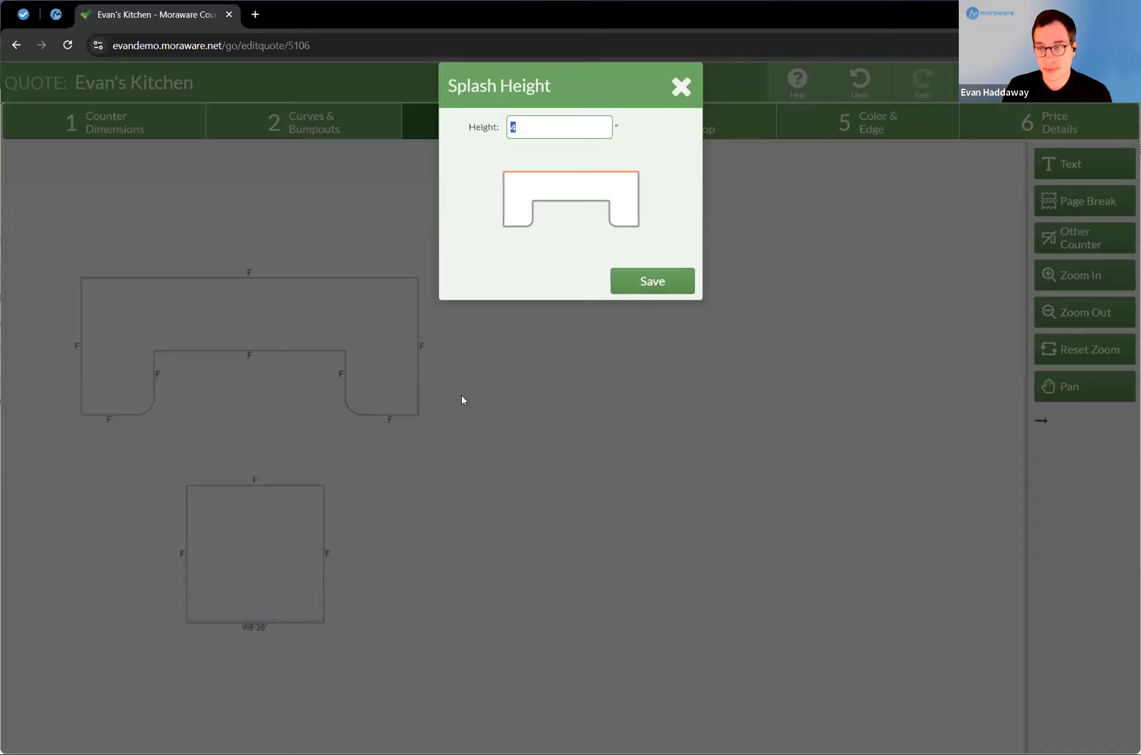
type("6")
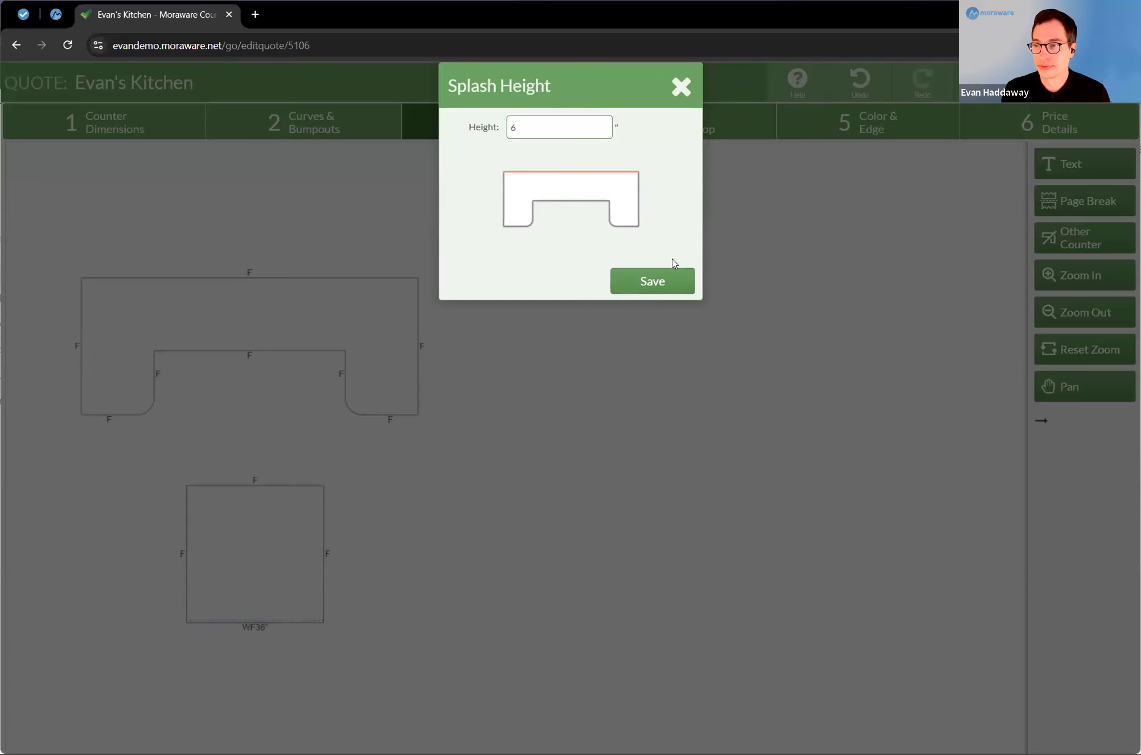
left_click(659, 281)
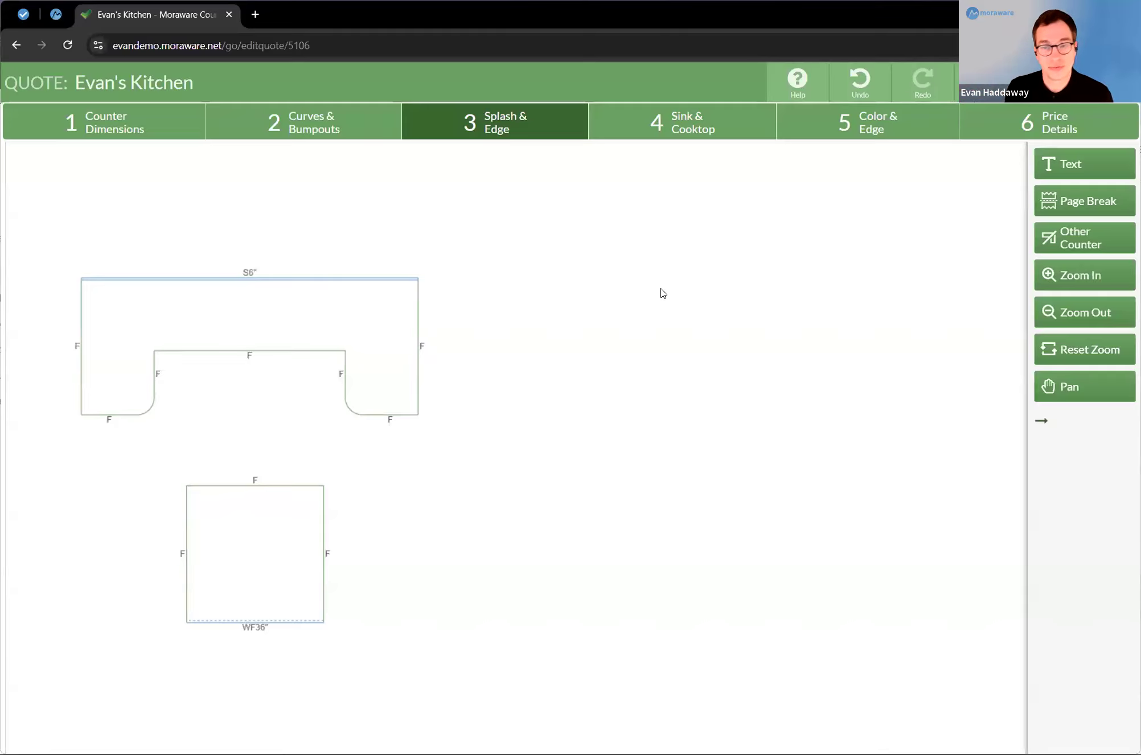
Step: Make the U-shaped counter's outer left side an unfinished edge and its outer right side an appliance edge
left_click(75, 314)
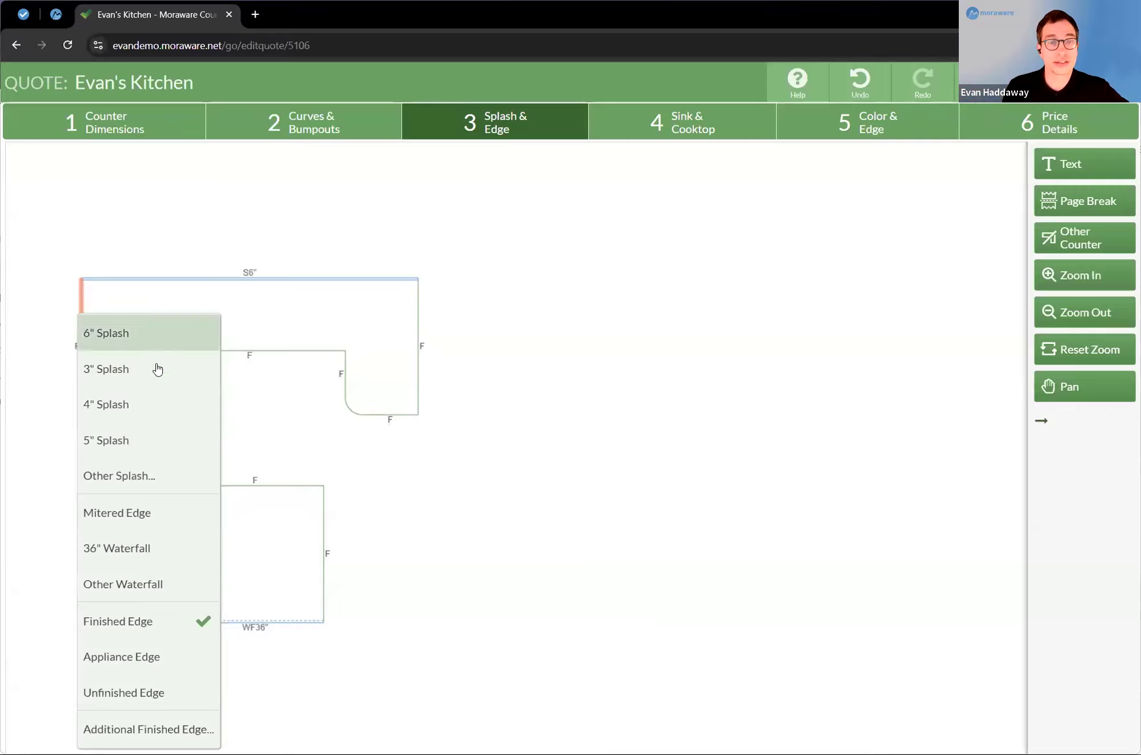
left_click(196, 688)
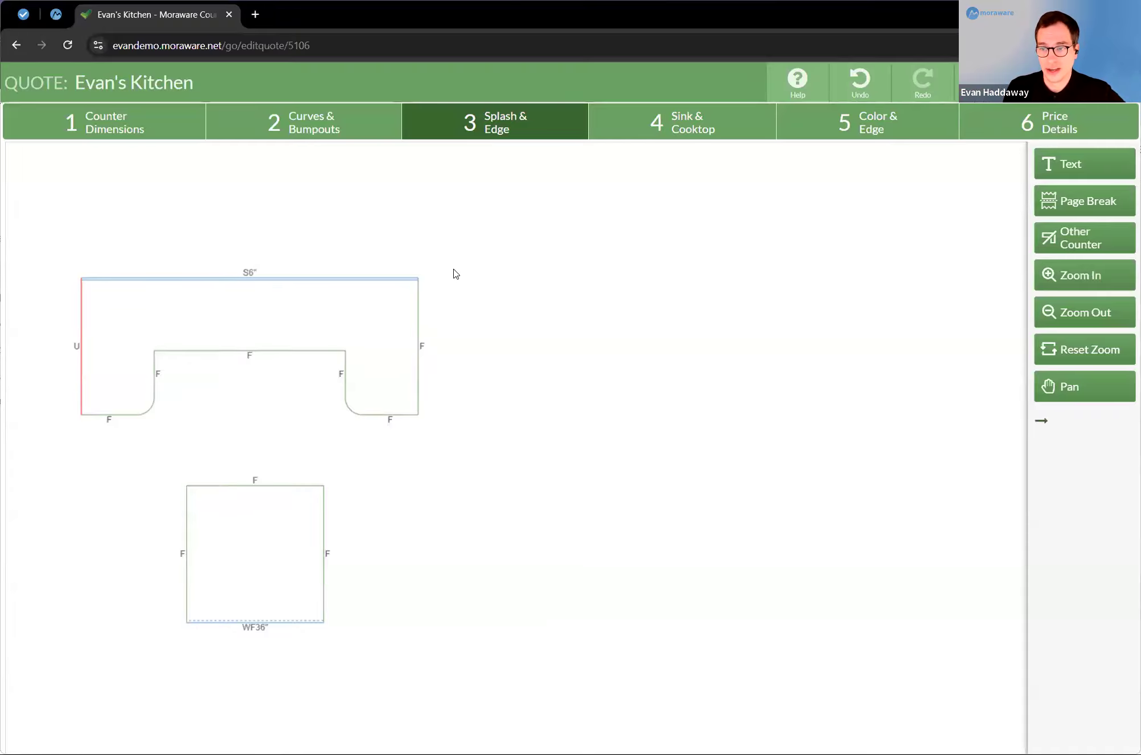
left_click(425, 330)
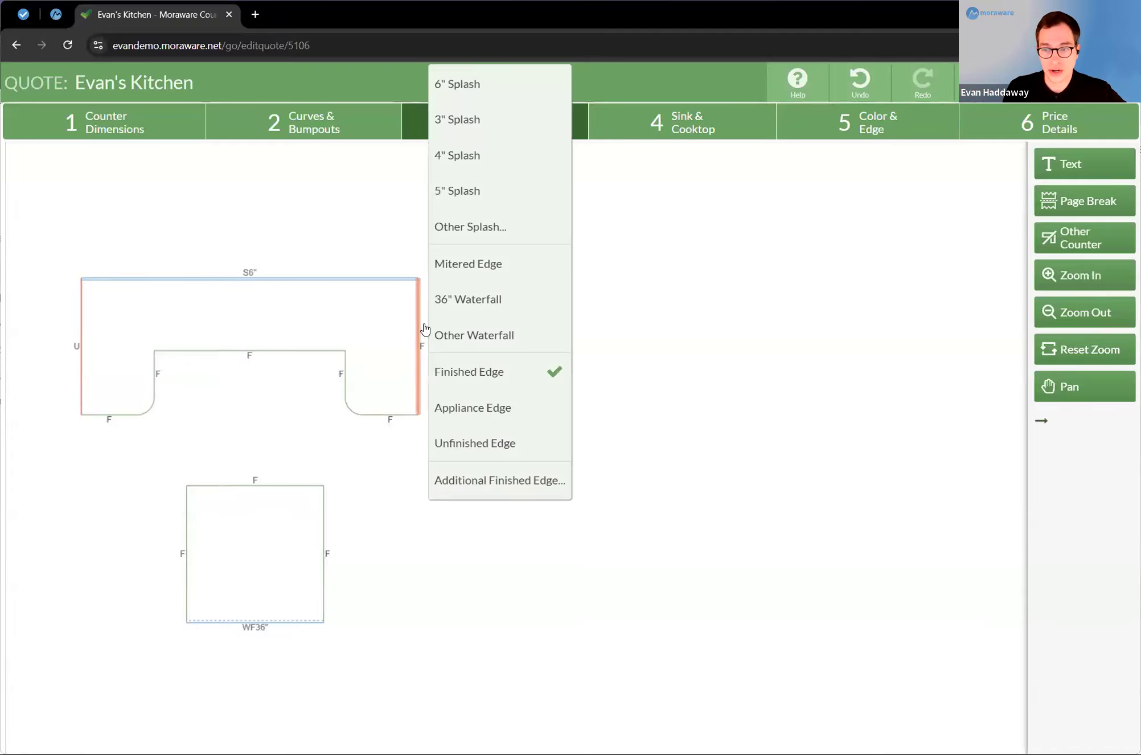
left_click(529, 419)
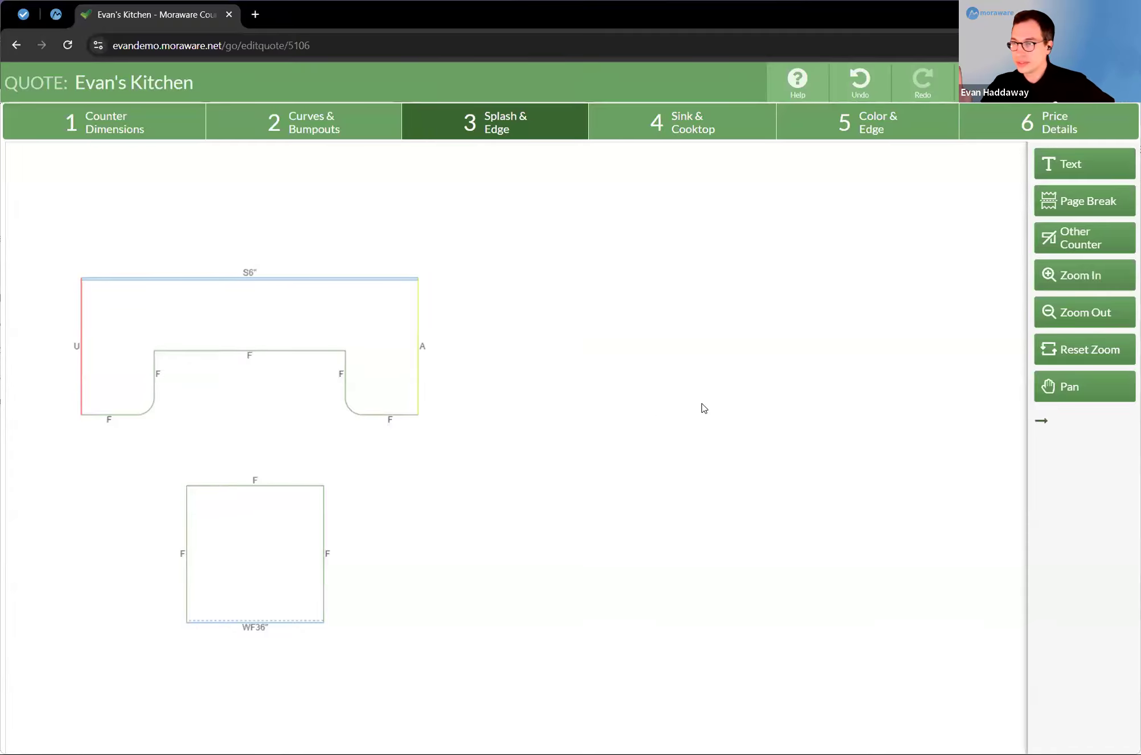
Step: Add the Farmer sink model to the back run of the U-shaped counter, left of its centre
left_click(706, 137)
left_click(201, 313)
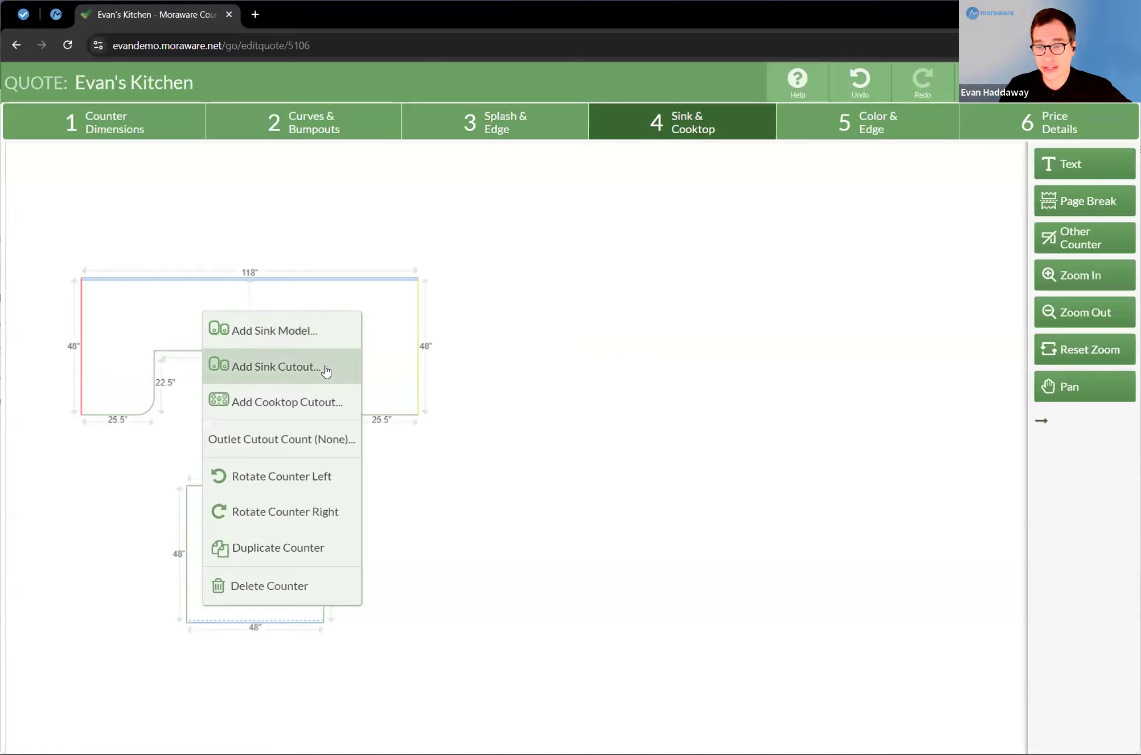
left_click(296, 332)
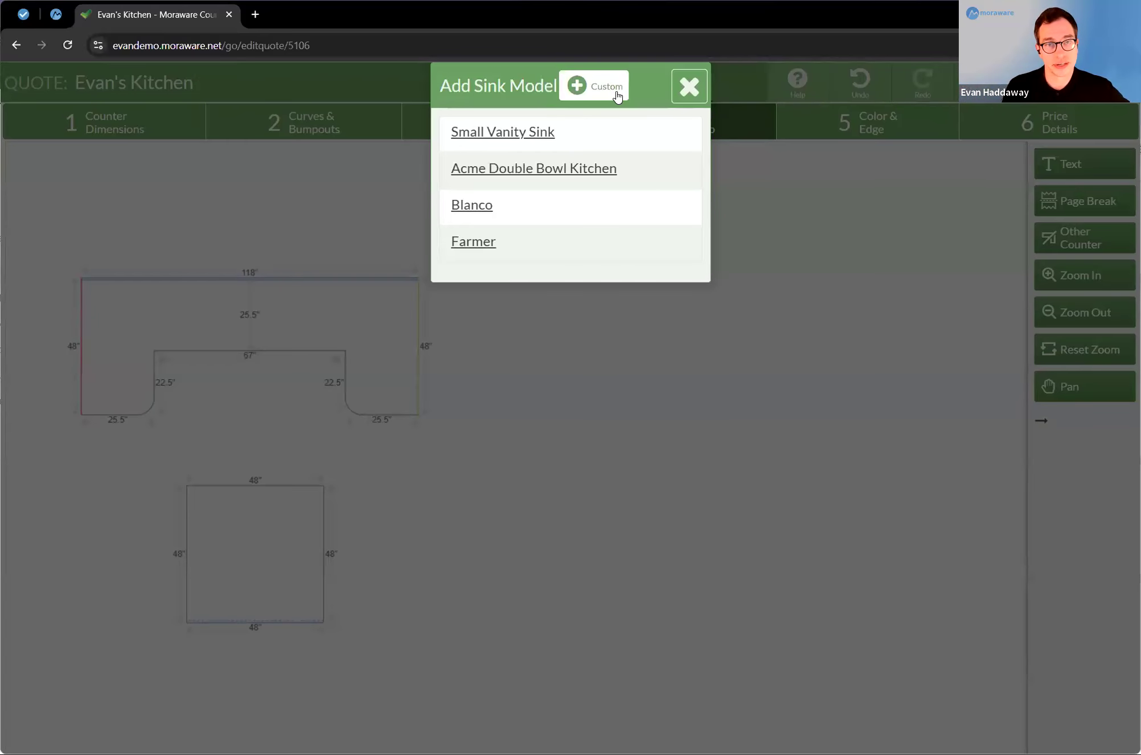
left_click(484, 244)
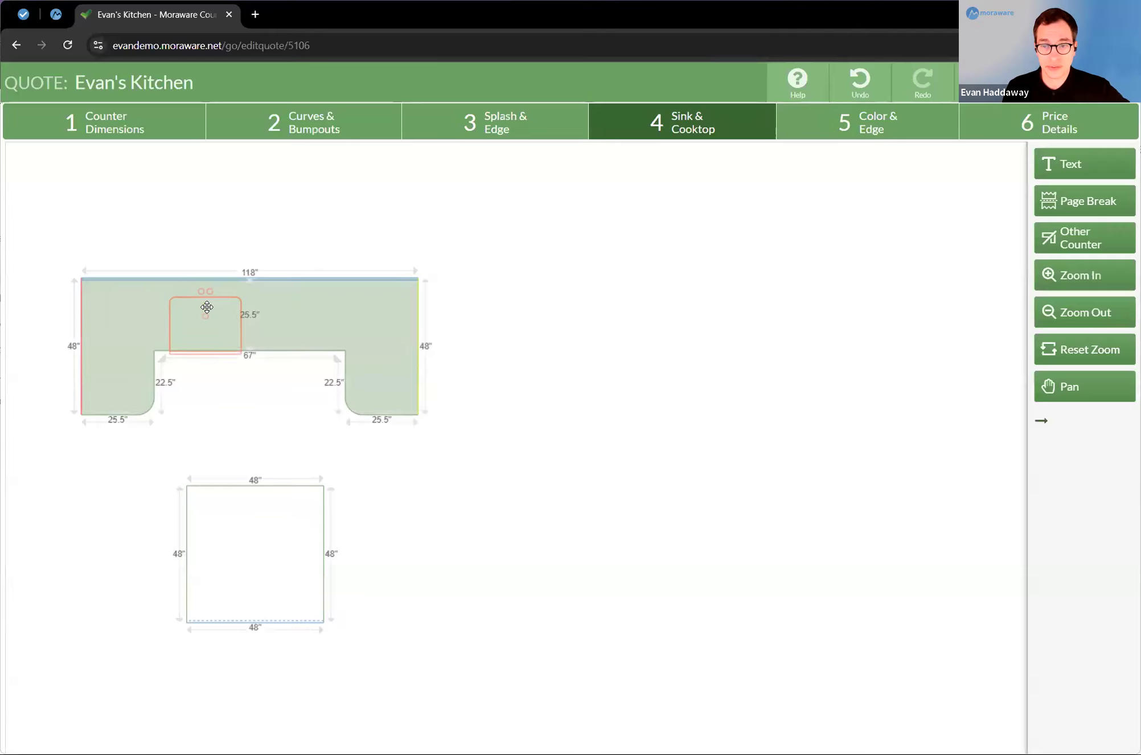
Step: Add a 23" x 14" four-burner cooktop cutout near the square counter's top edge, rotated right so its long side runs horizontally
left_click(205, 308)
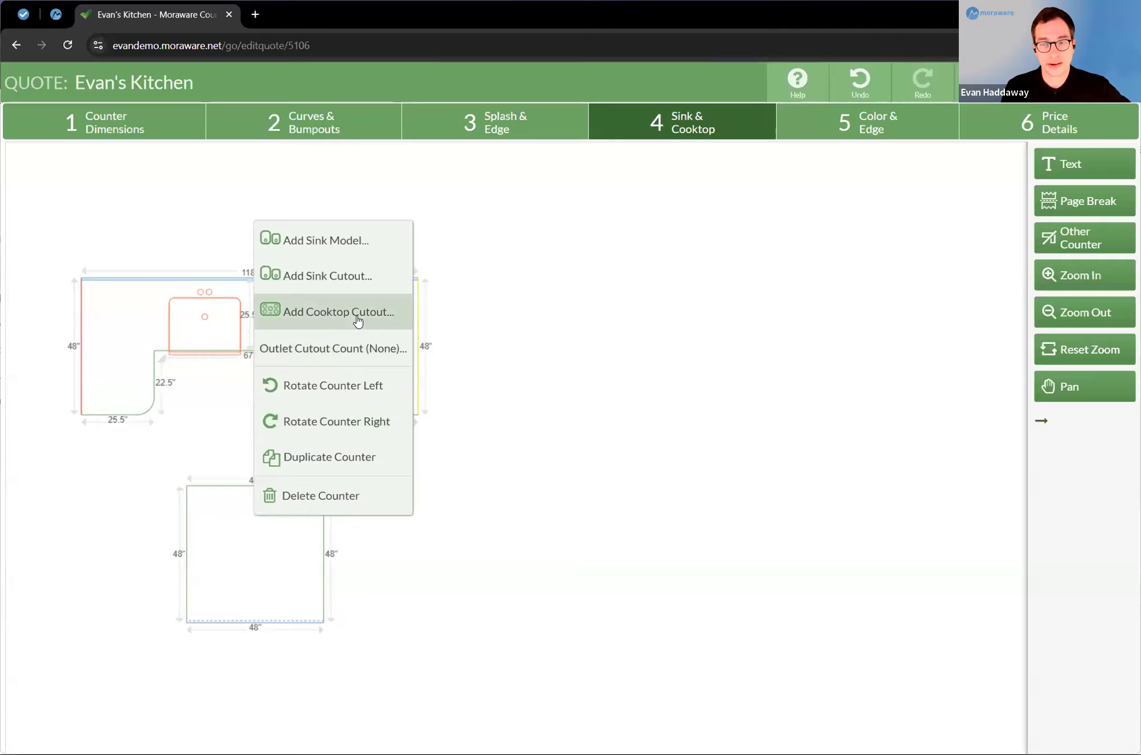
left_click(357, 321)
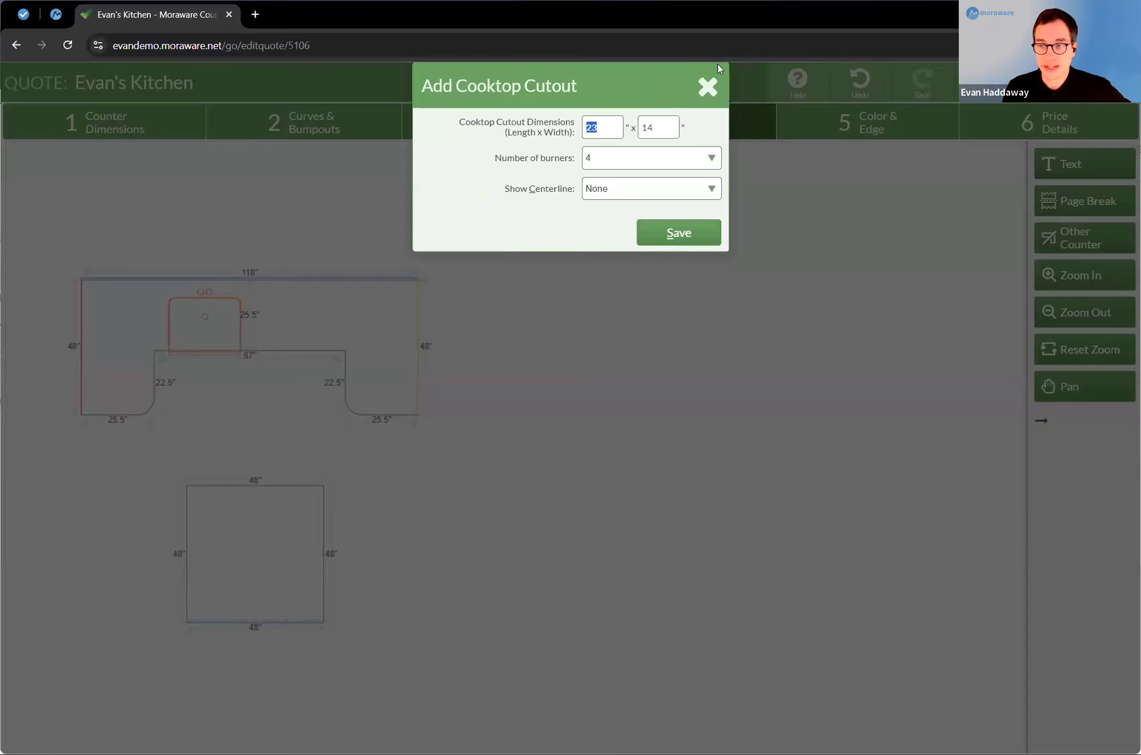
left_click(670, 236)
right_click(265, 523)
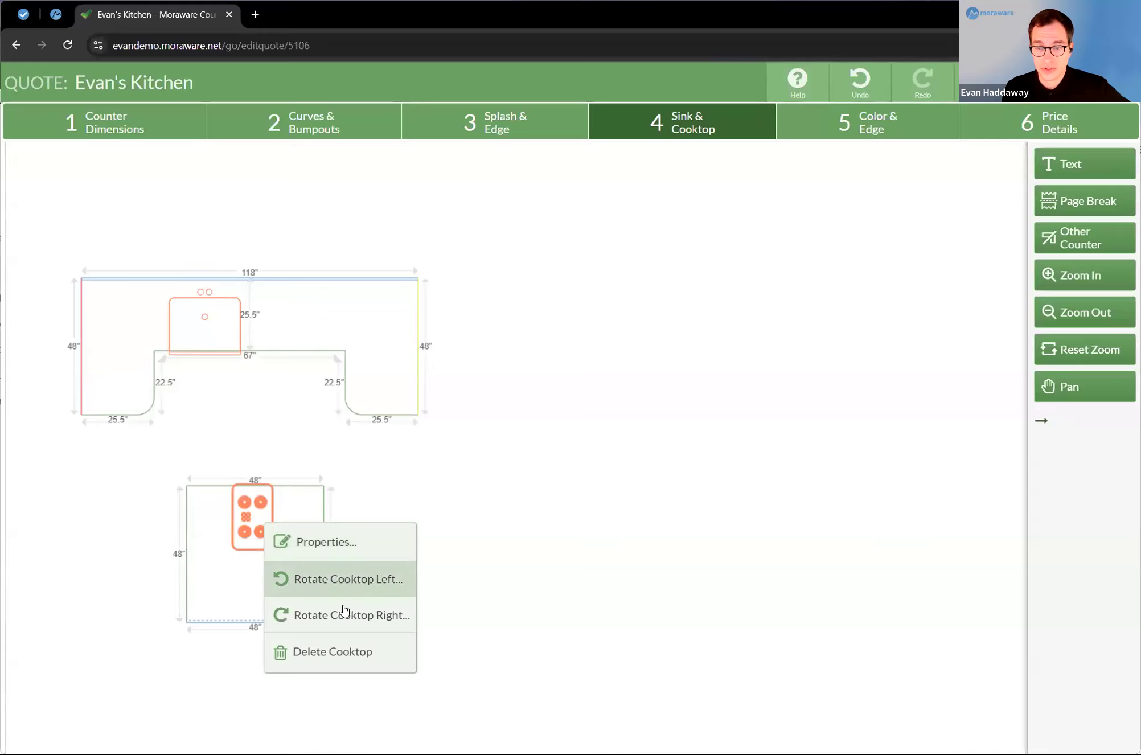
left_click(333, 615)
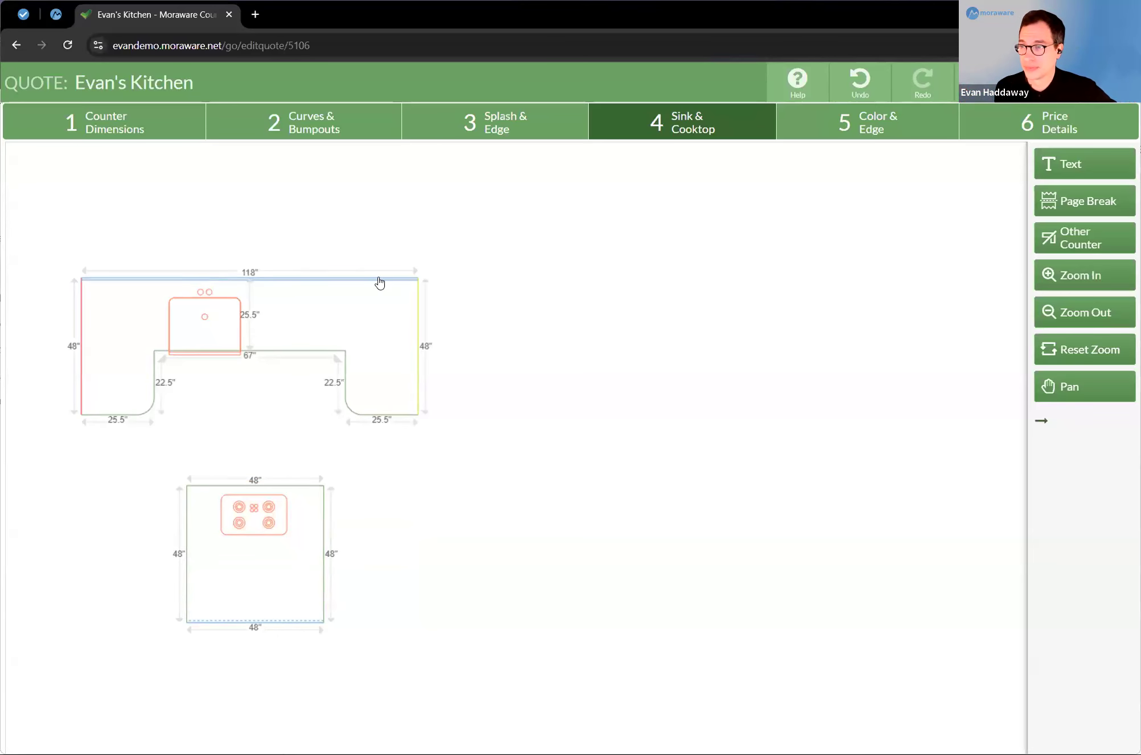
Step: Set Area #1's product to Granite, its color to Absolute Black and its edge to Bullnose
left_click(882, 129)
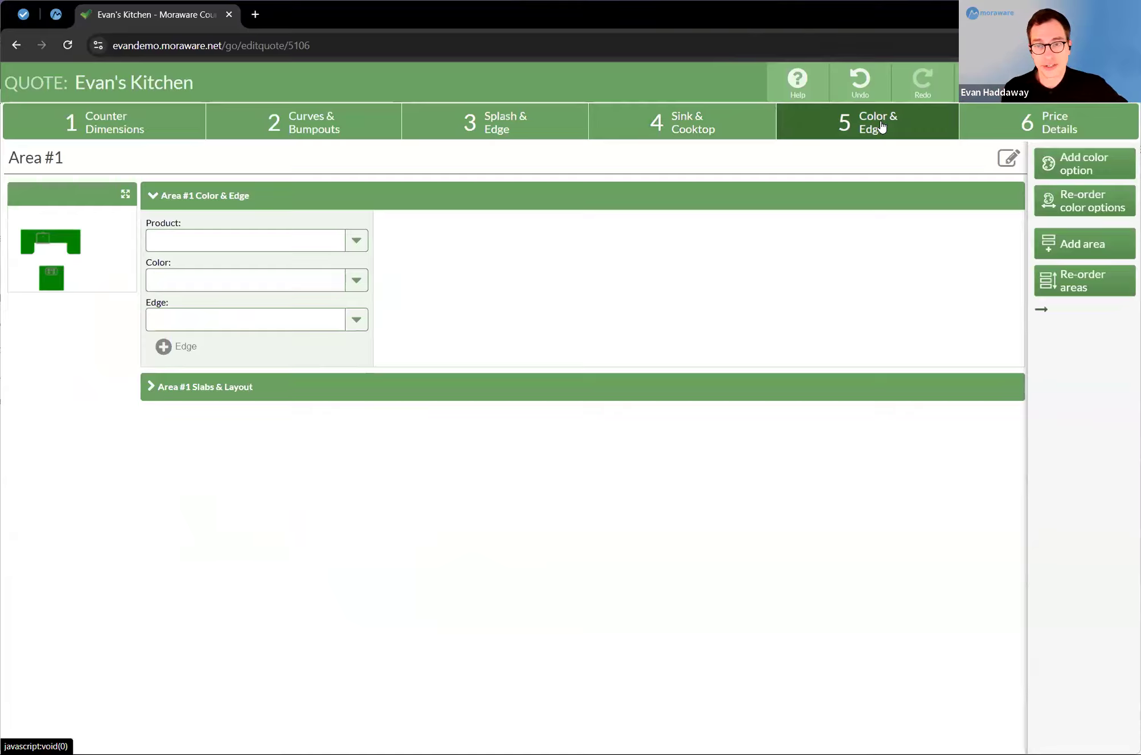
left_click(356, 244)
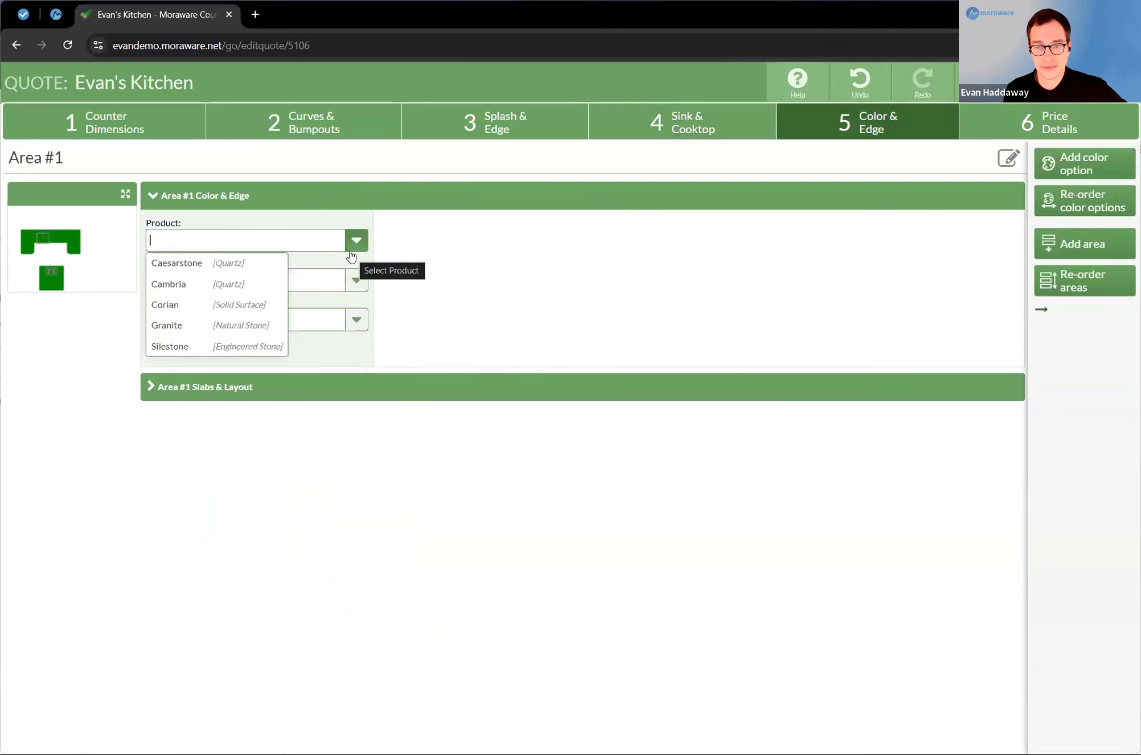
left_click(237, 325)
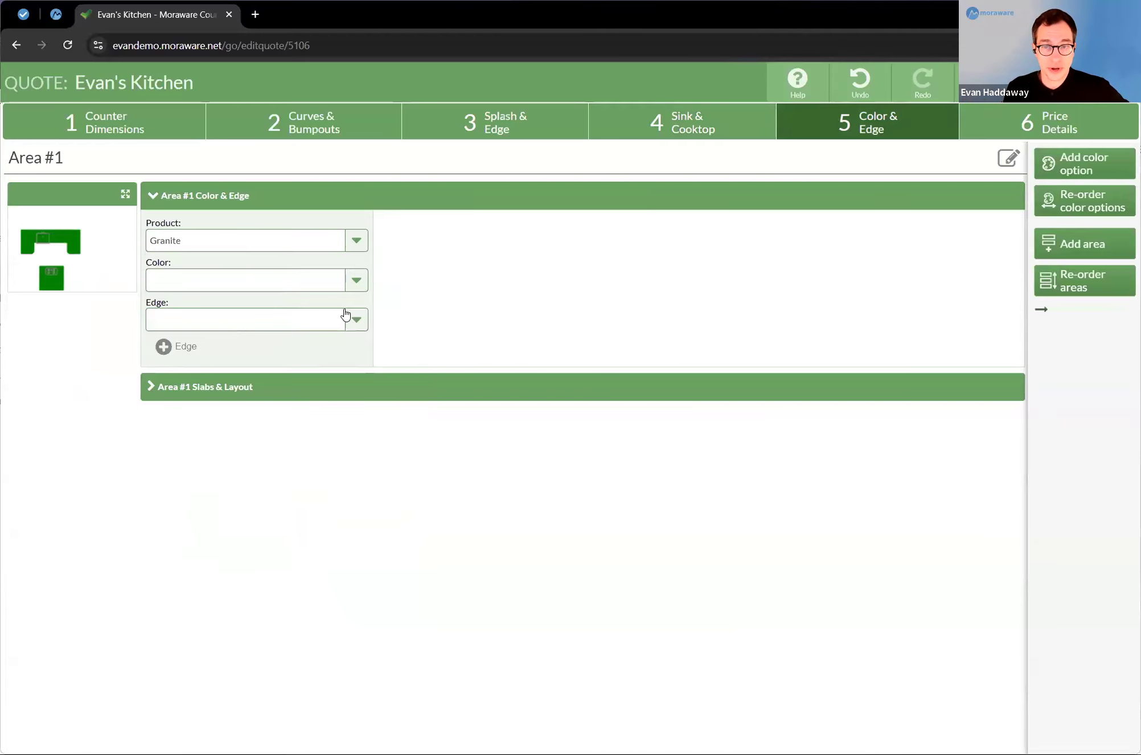
left_click(361, 283)
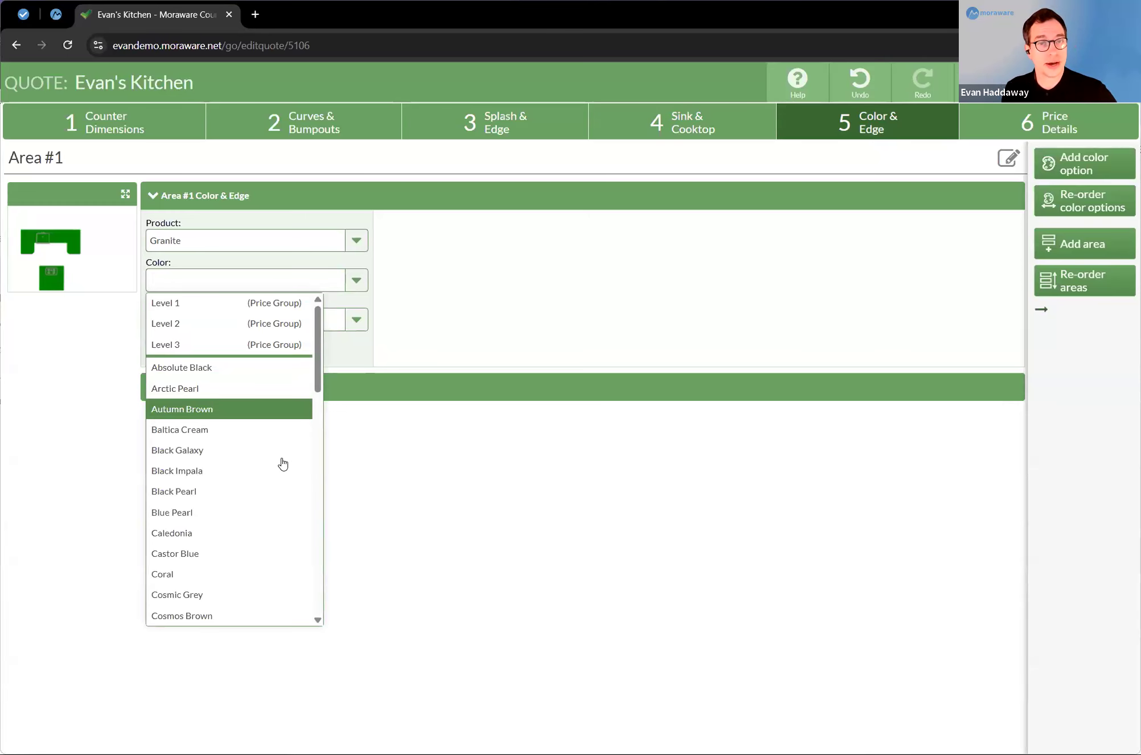
left_click(228, 368)
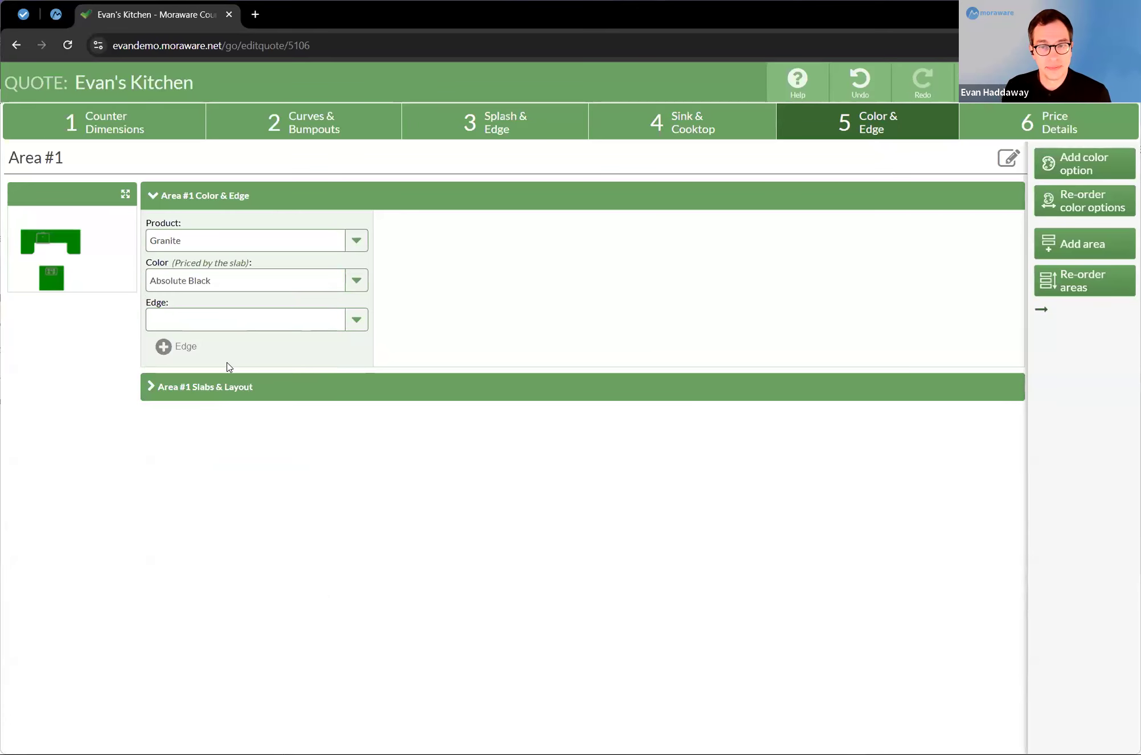
left_click(354, 322)
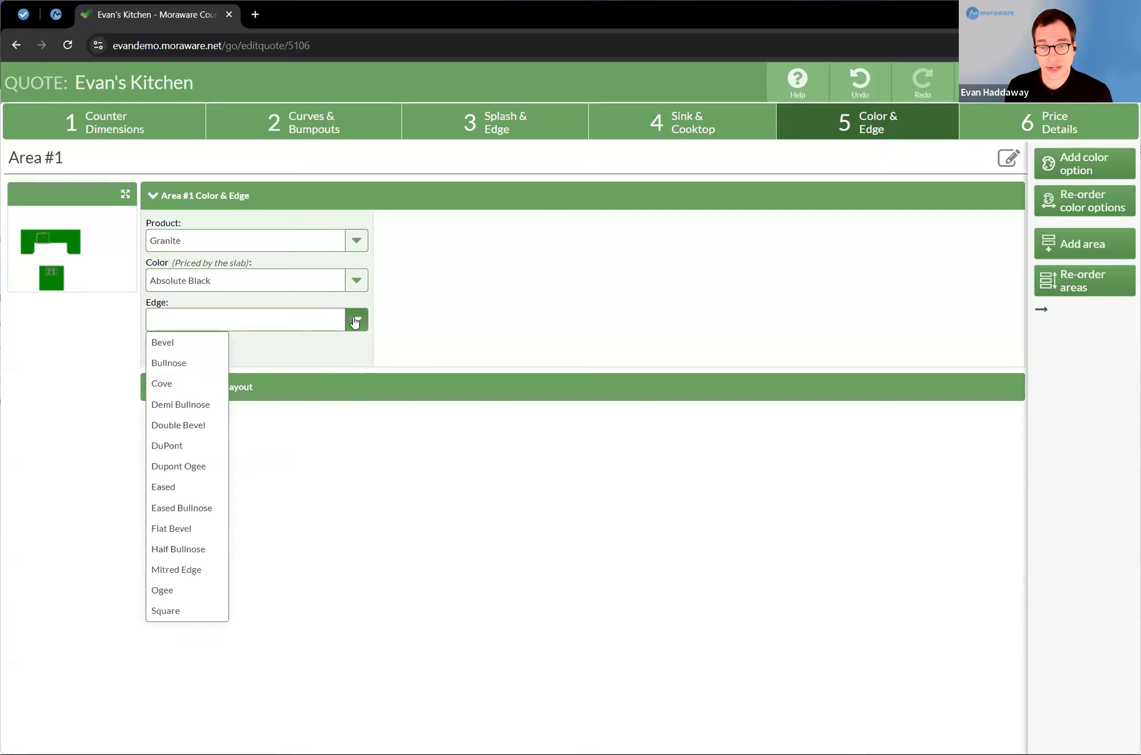
left_click(218, 365)
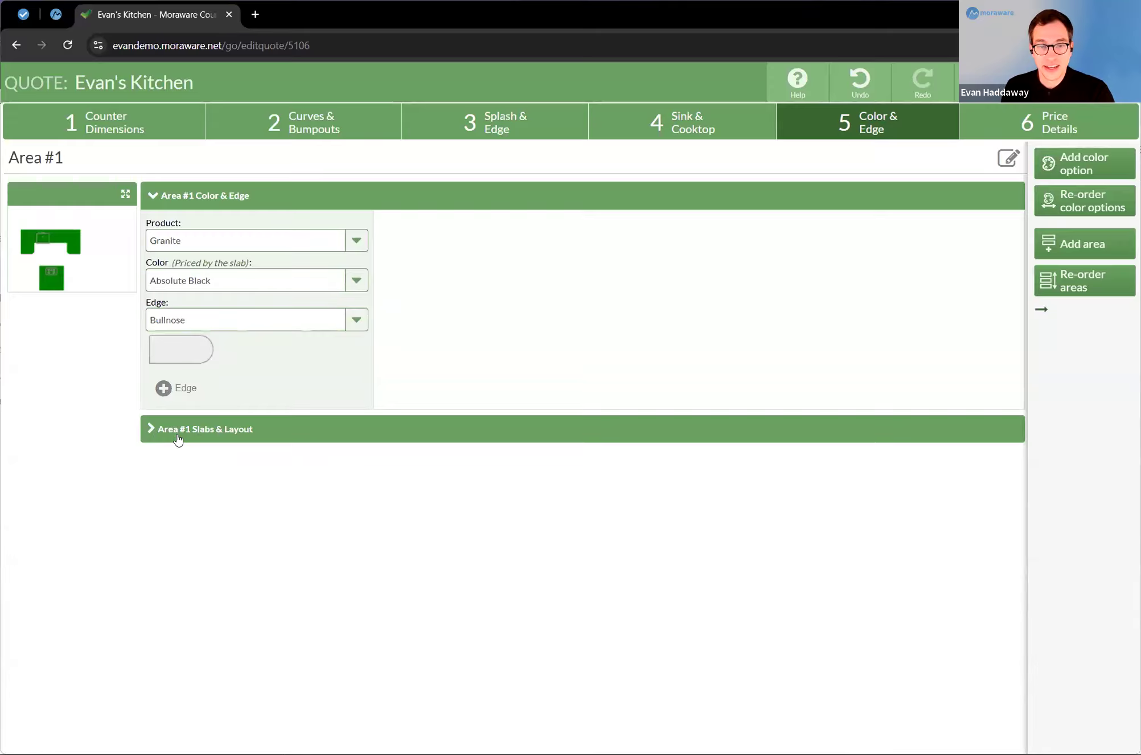
Step: Lay out Area #1's slabs with the U-shaped counter on the second slab and the square counter, waterfall and splash separated on the first
left_click(178, 438)
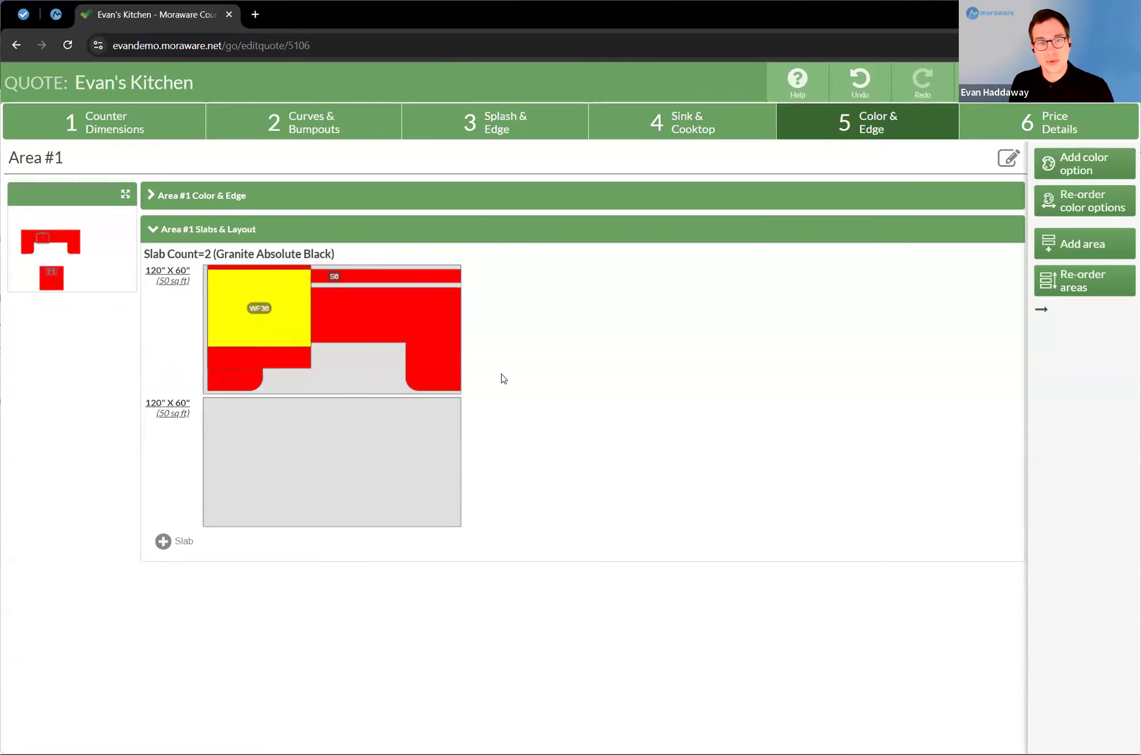
left_click_drag(364, 317, 352, 433)
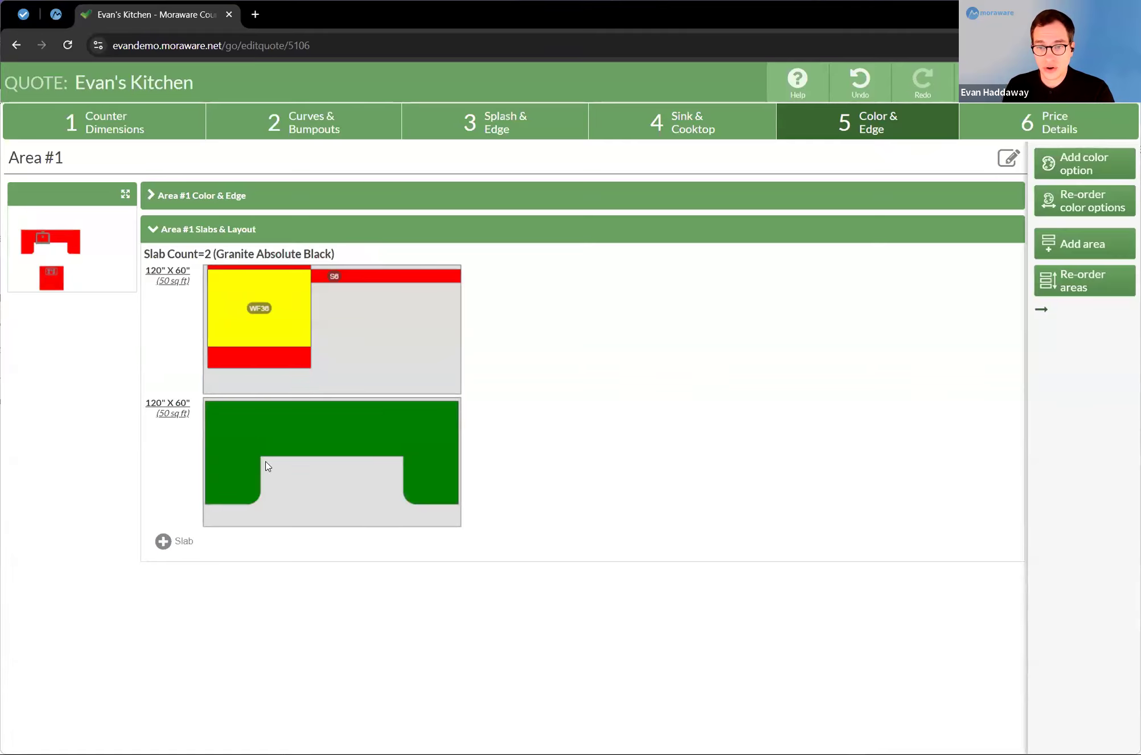
left_click_drag(228, 313, 375, 357)
left_click_drag(261, 302, 257, 325)
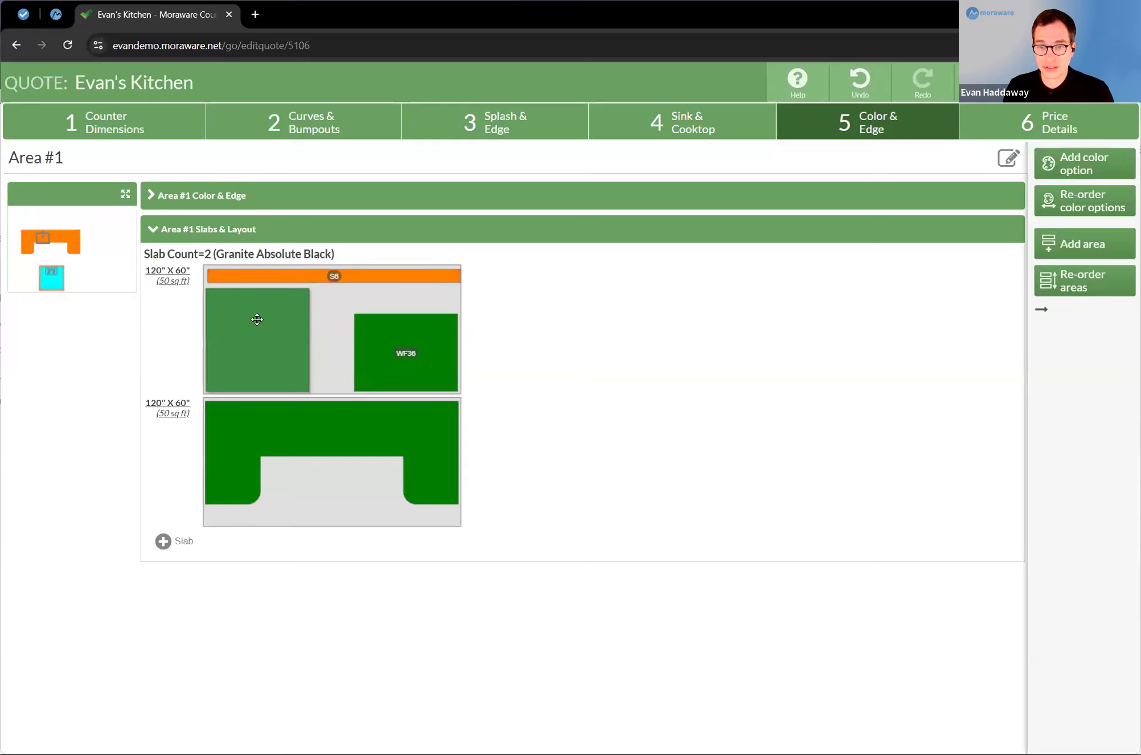
left_click_drag(378, 275, 365, 269)
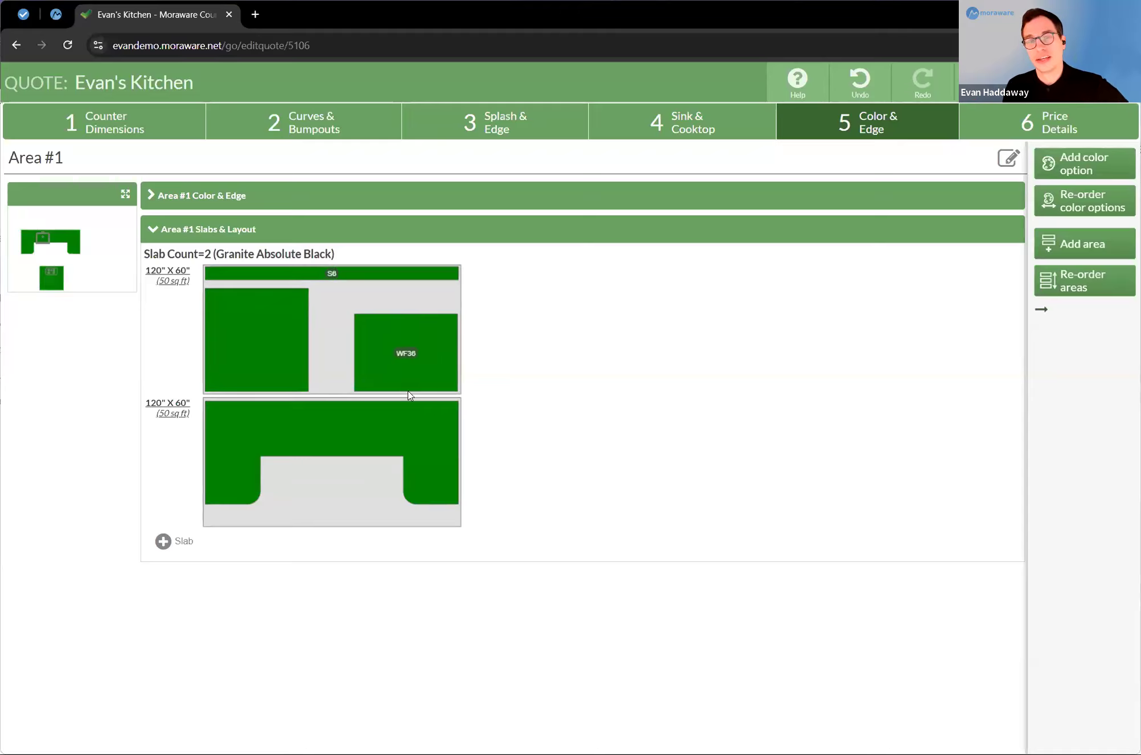
Step: Assign the White Calacatta Oro Porcelain Satin.png image to the first slab, searching the slab images for "white"
left_click(169, 276)
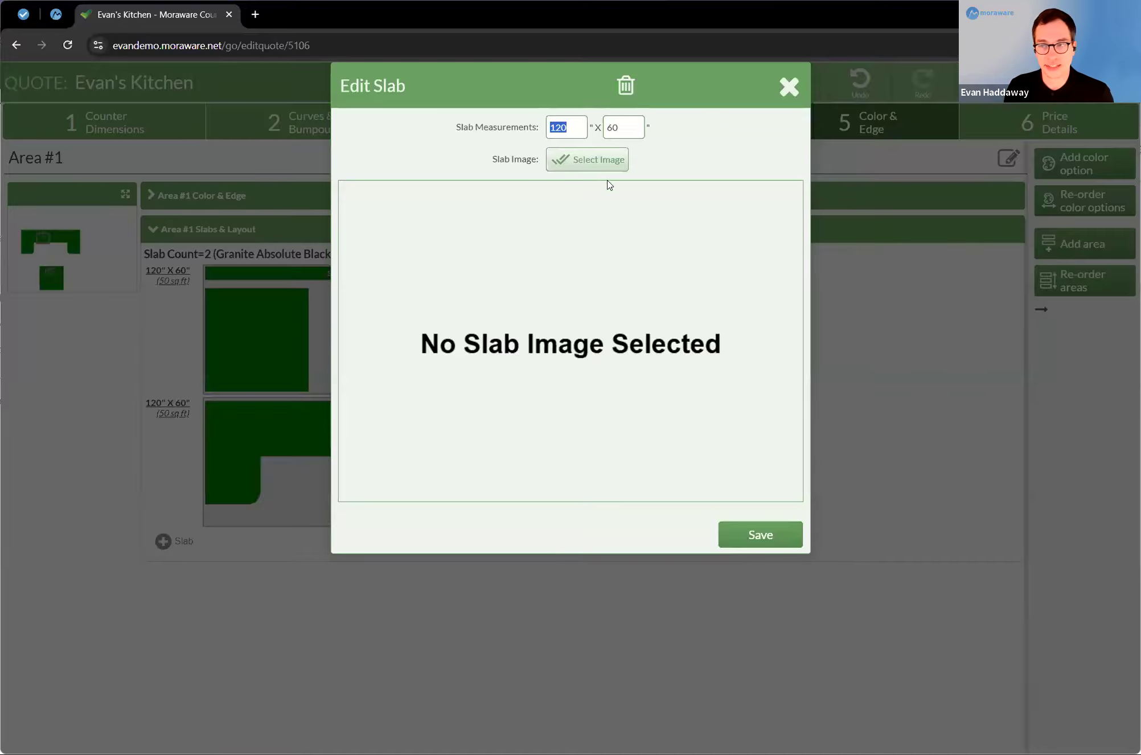
left_click(592, 160)
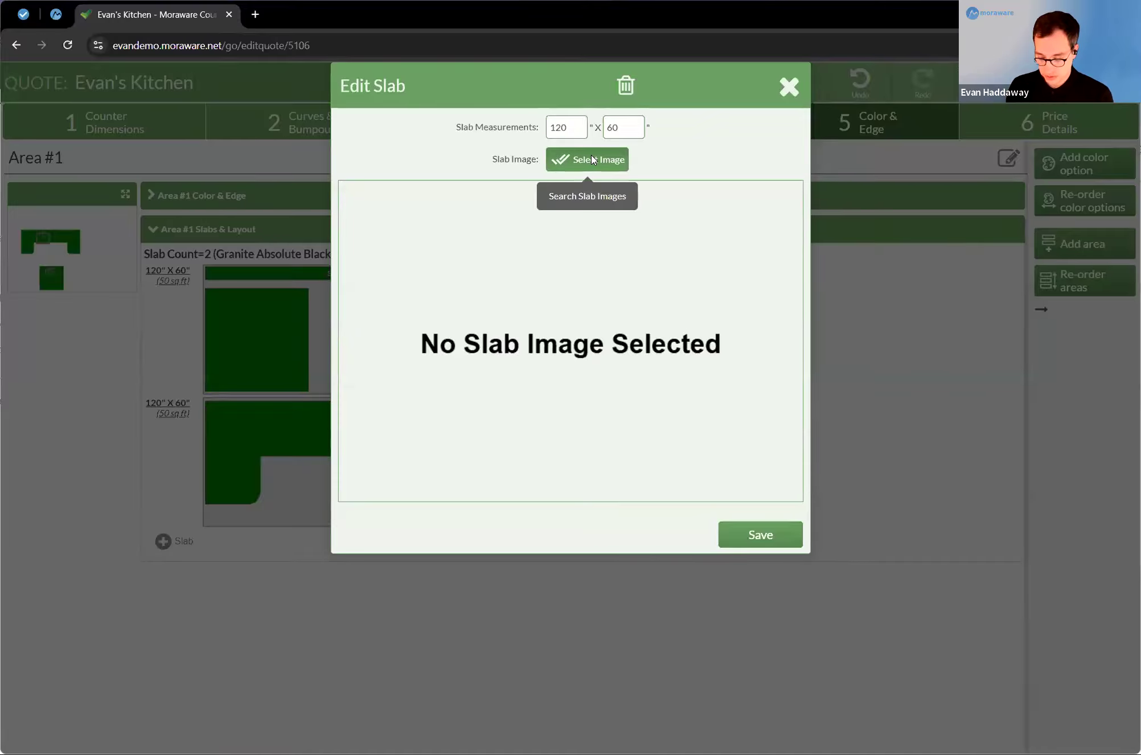
type("white")
key("Return")
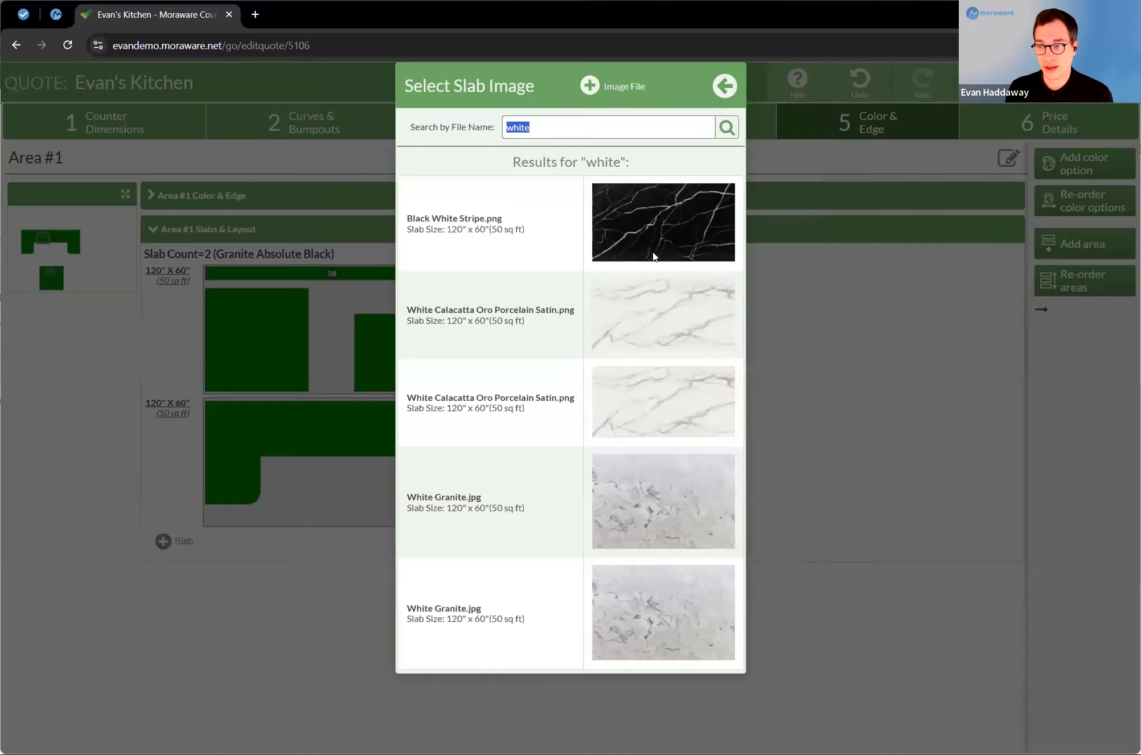
left_click(658, 303)
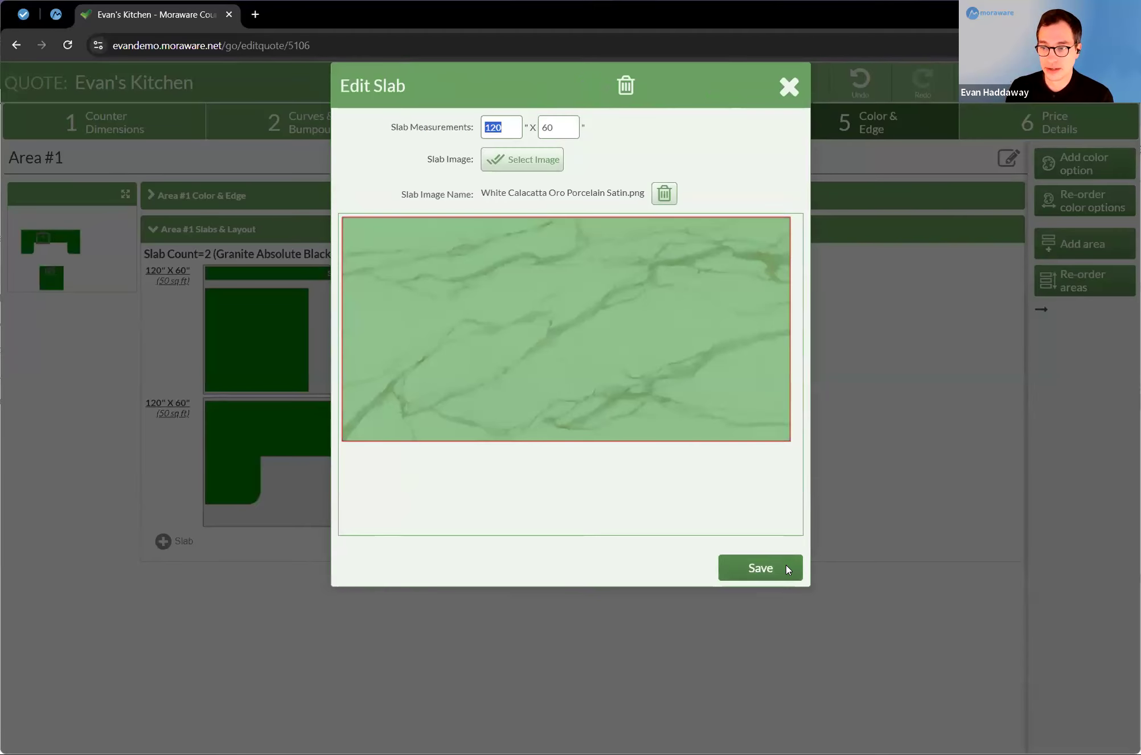
left_click(788, 568)
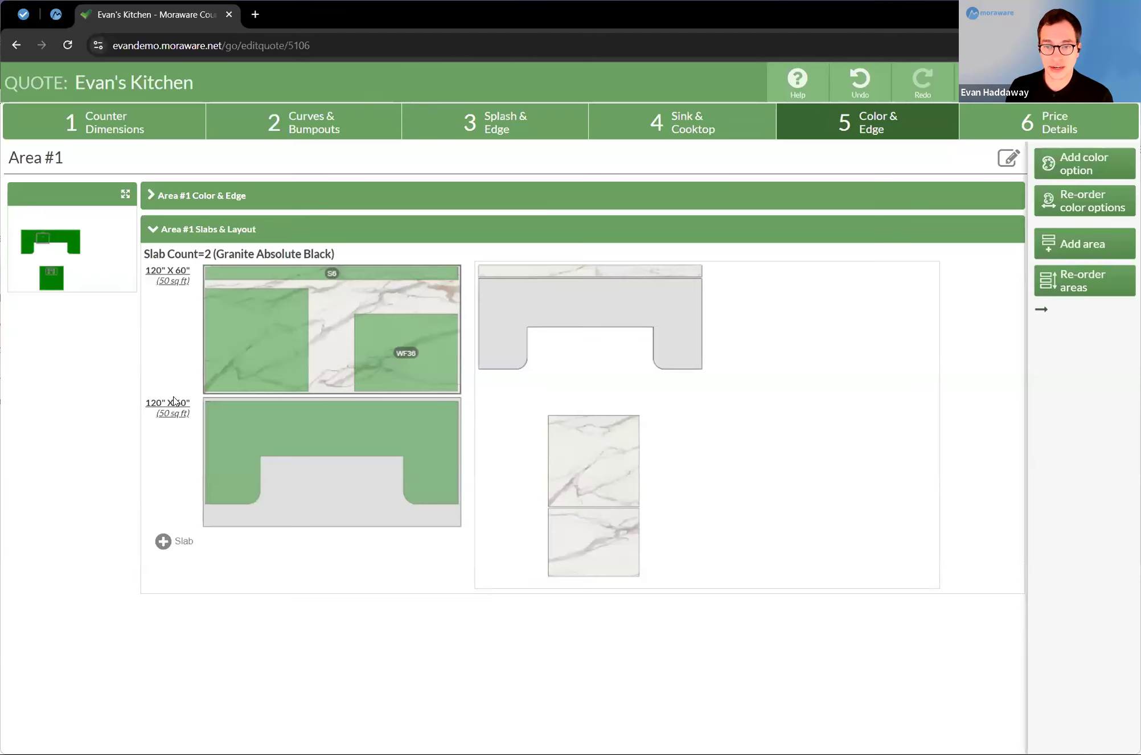
Step: Assign the White Calacatta Oro Porcelain Satin.png image to the second slab
left_click(358, 292)
left_click(581, 161)
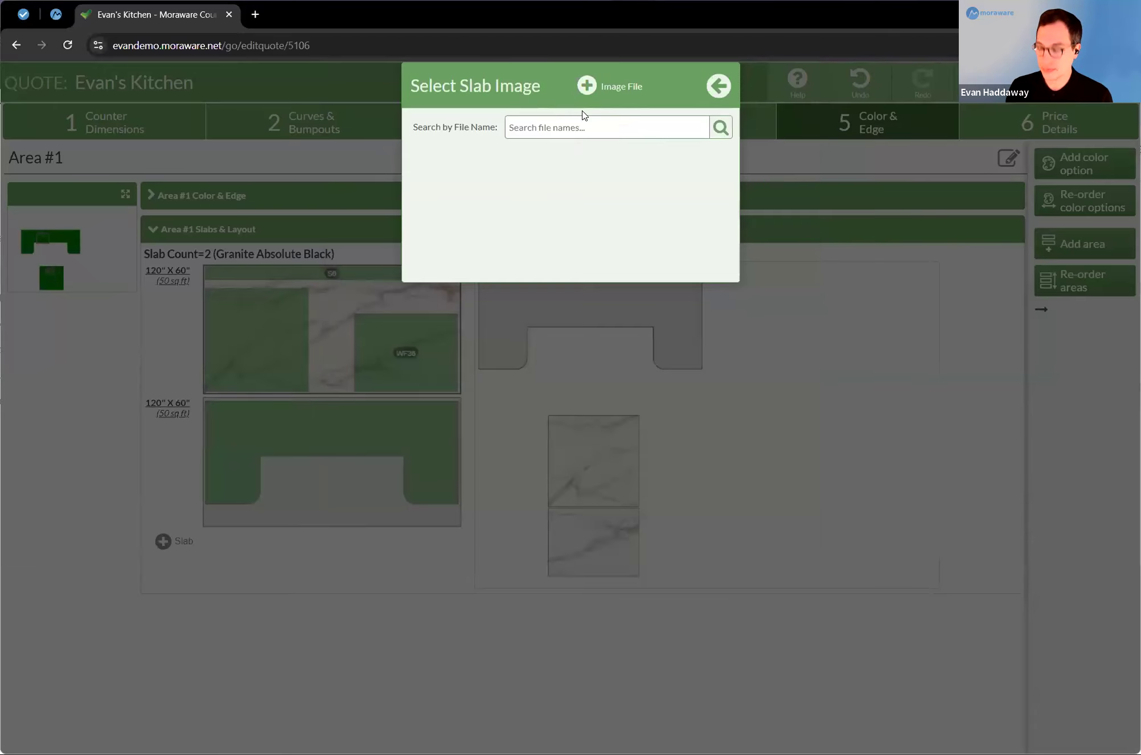
type("white")
key("Return")
left_click(597, 373)
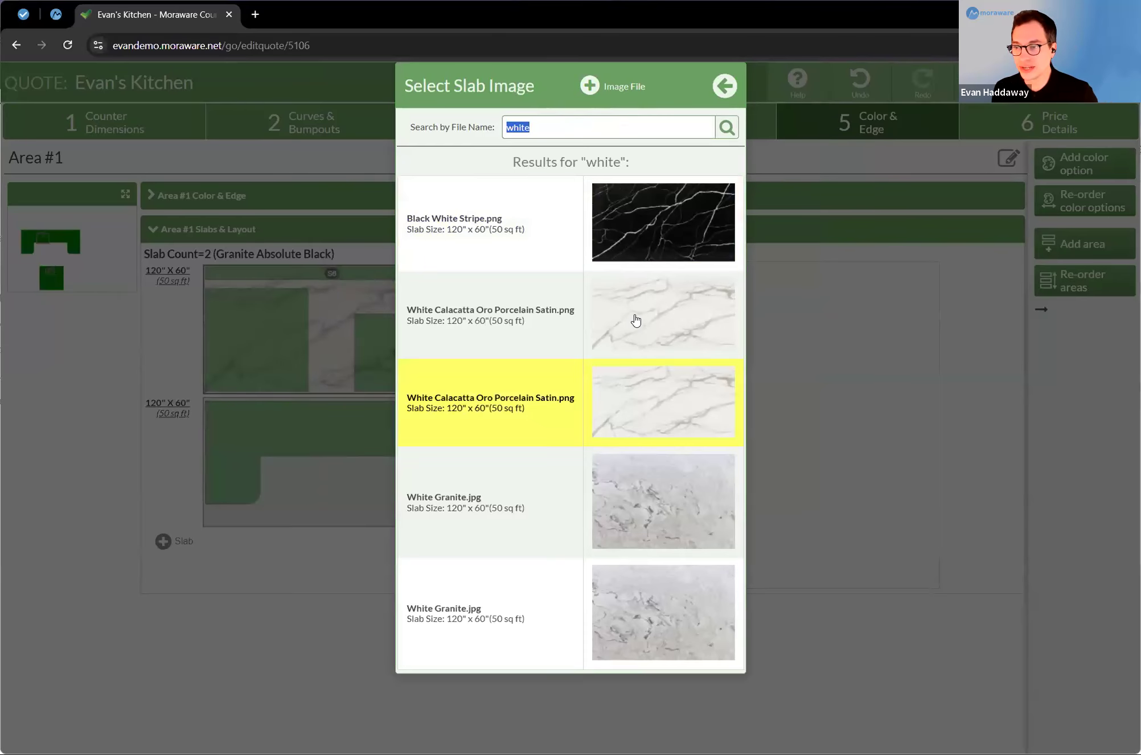
left_click(782, 576)
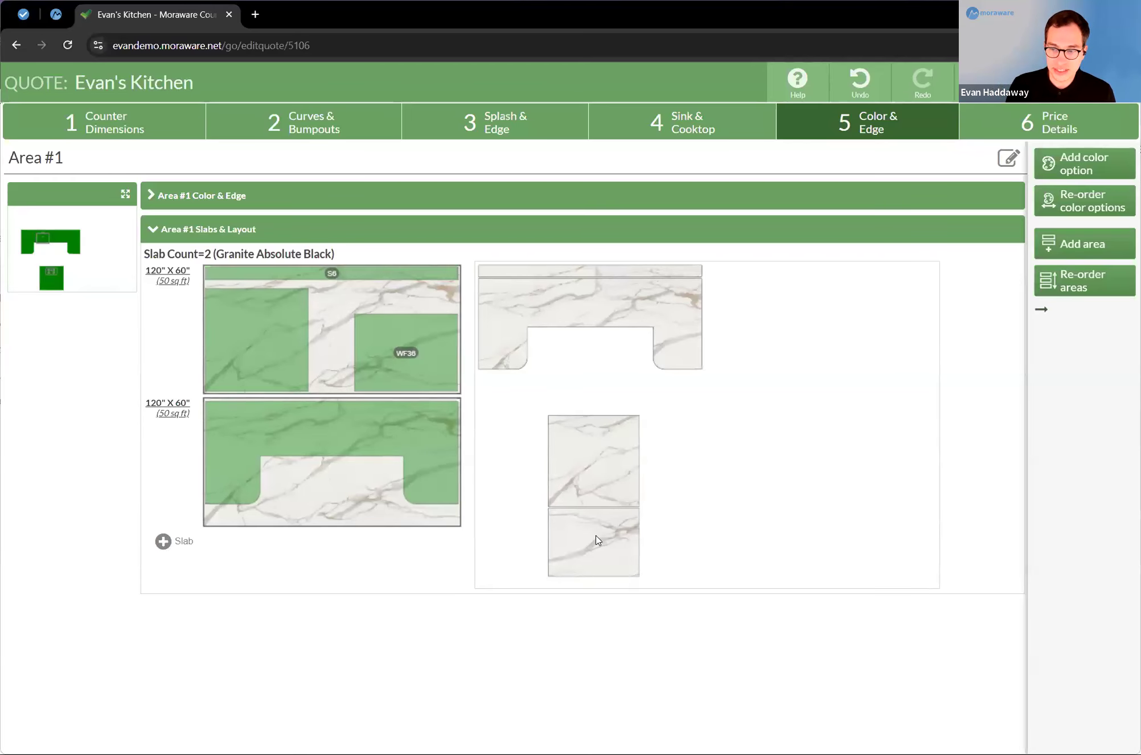
Step: Rotate the 36" waterfall piece left to stand upright and fit it at the right end of the first slab
right_click(397, 327)
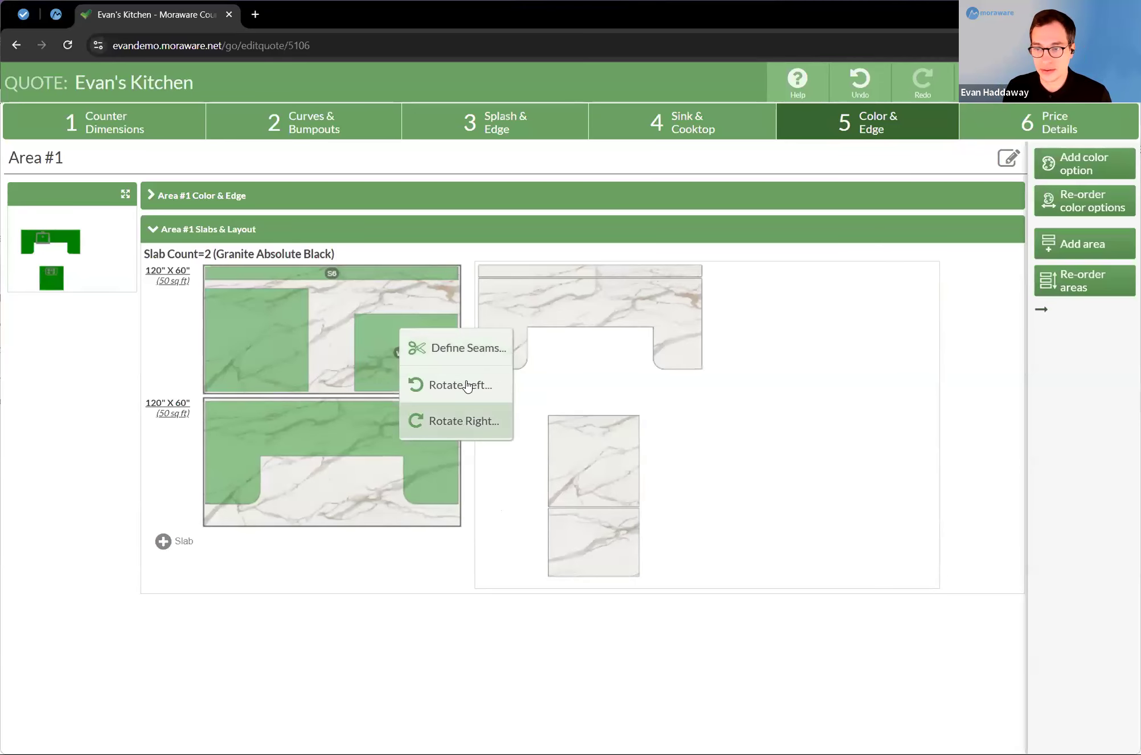
left_click(467, 386)
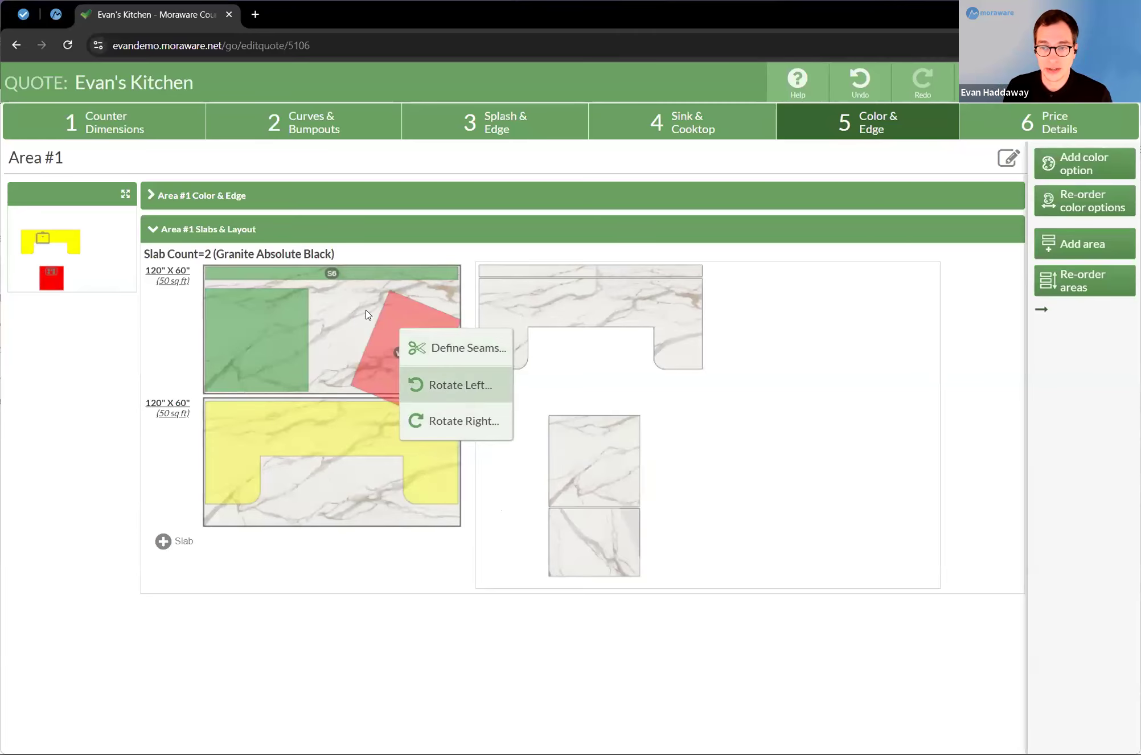
left_click_drag(349, 305, 399, 305)
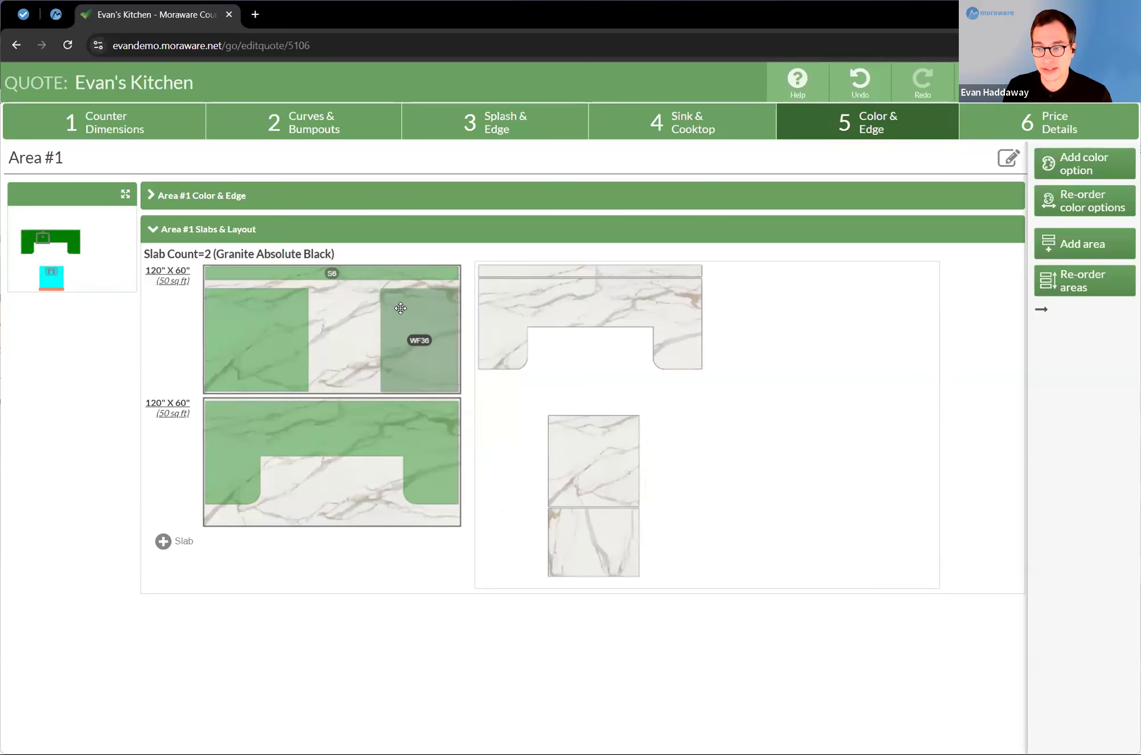
Step: Define vertical seams at both inner corners of the U-shaped counter and refit its back run and right leg within the second slab
right_click(273, 417)
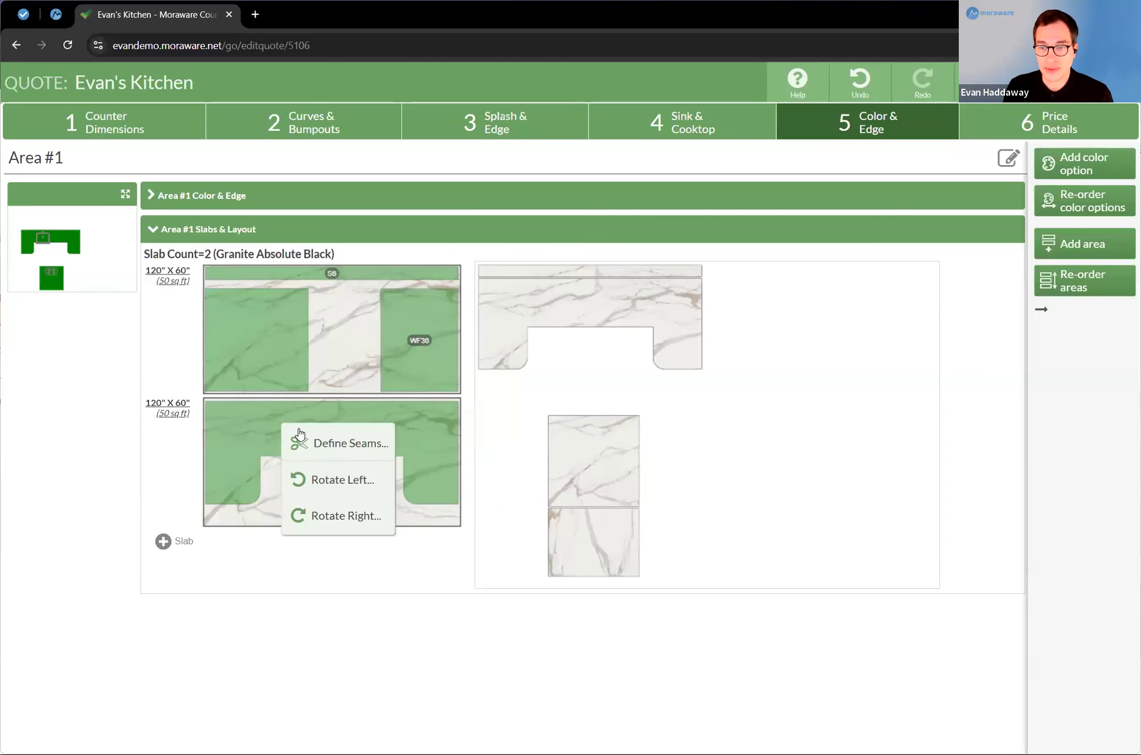
left_click(336, 444)
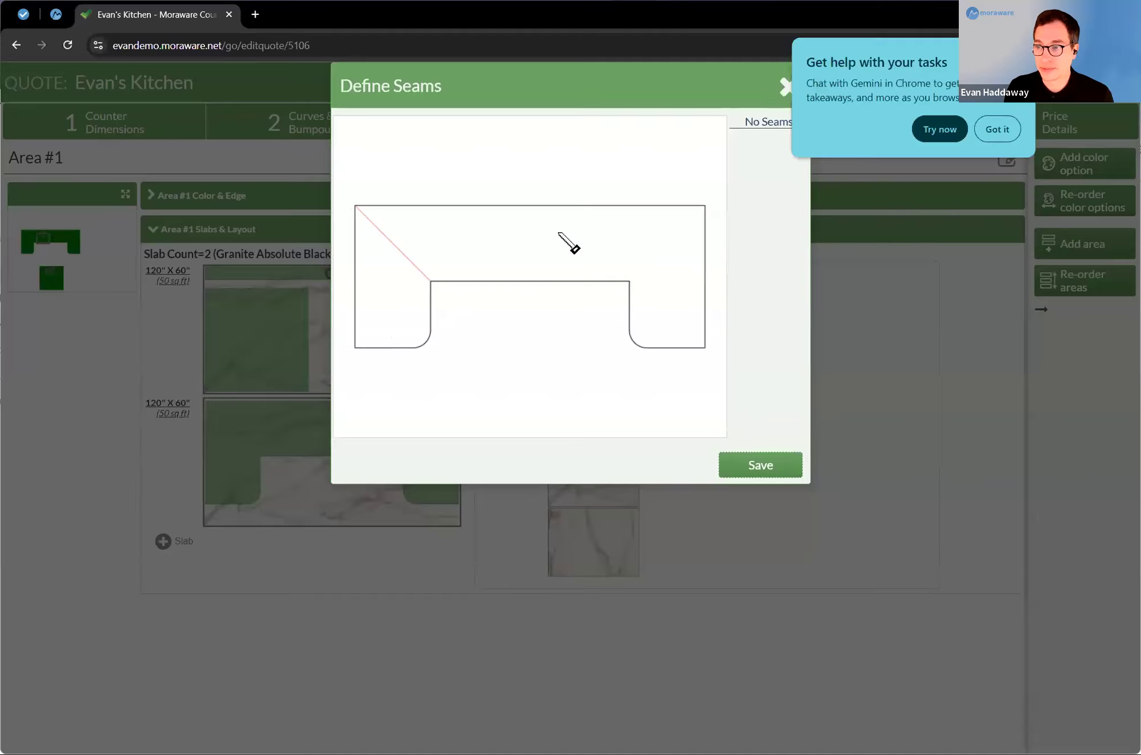
left_click(664, 232)
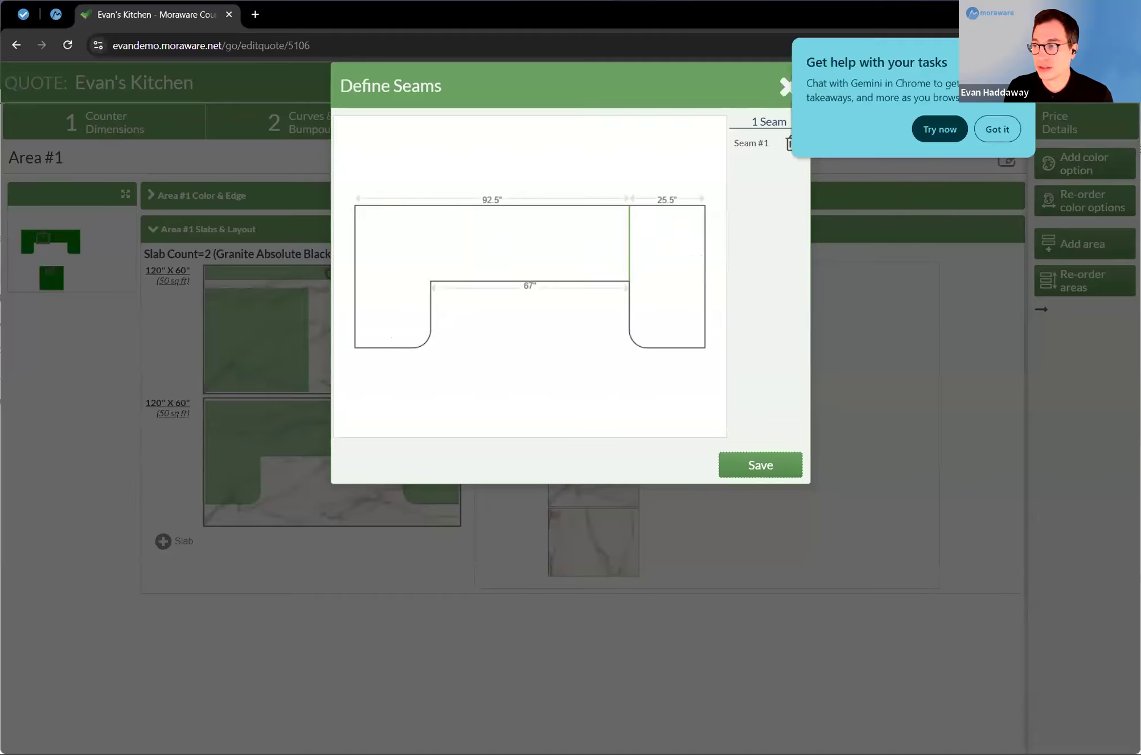
left_click(432, 250)
left_click(760, 465)
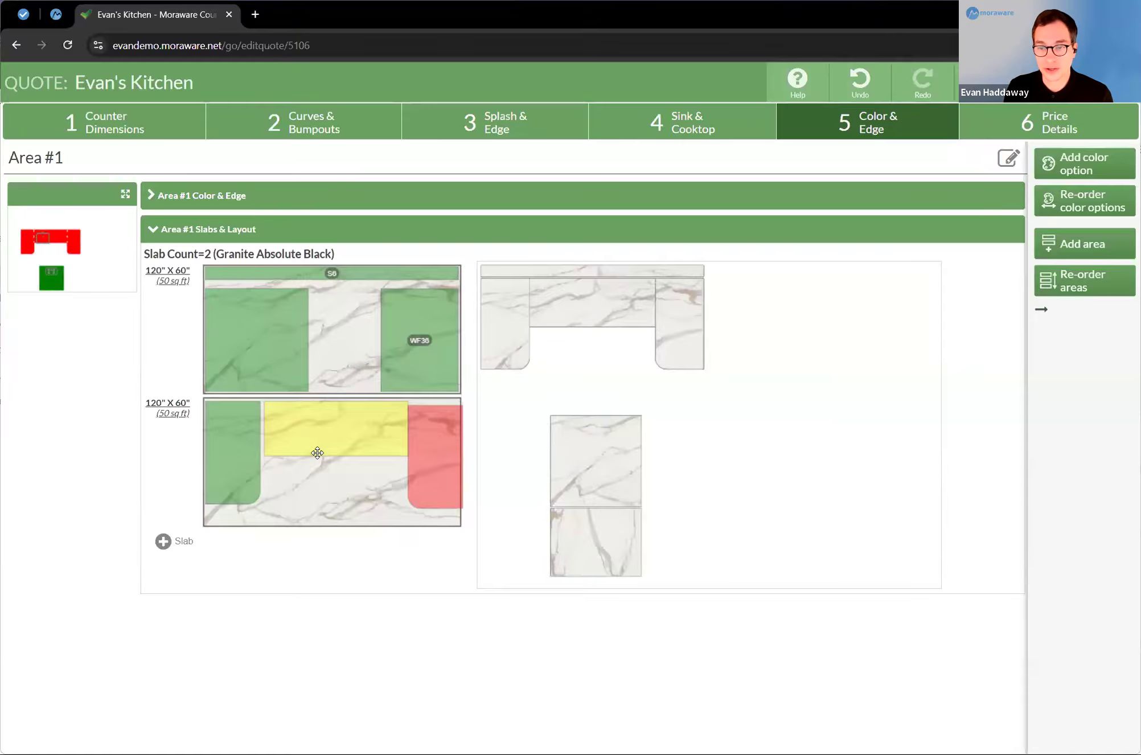
left_click_drag(317, 436, 318, 435)
left_click_drag(437, 479, 434, 475)
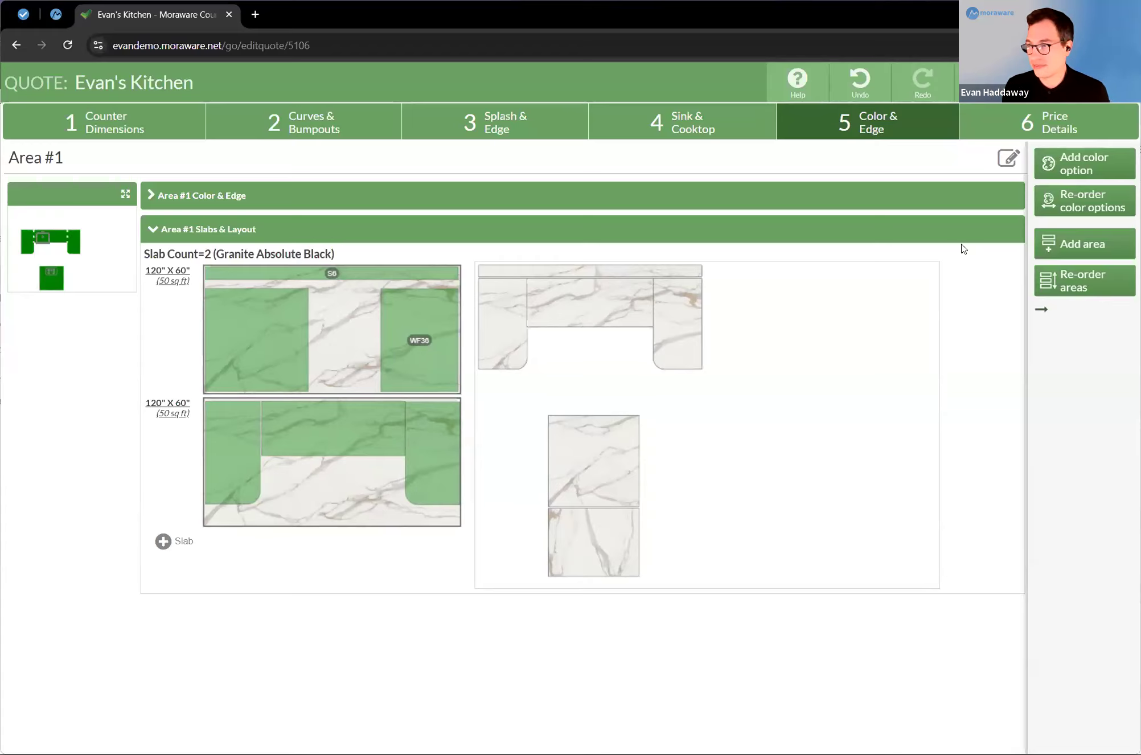
Step: Override the price of the two Granite Absolute Black slabs with $35 per sq ft in the price details
left_click(1045, 131)
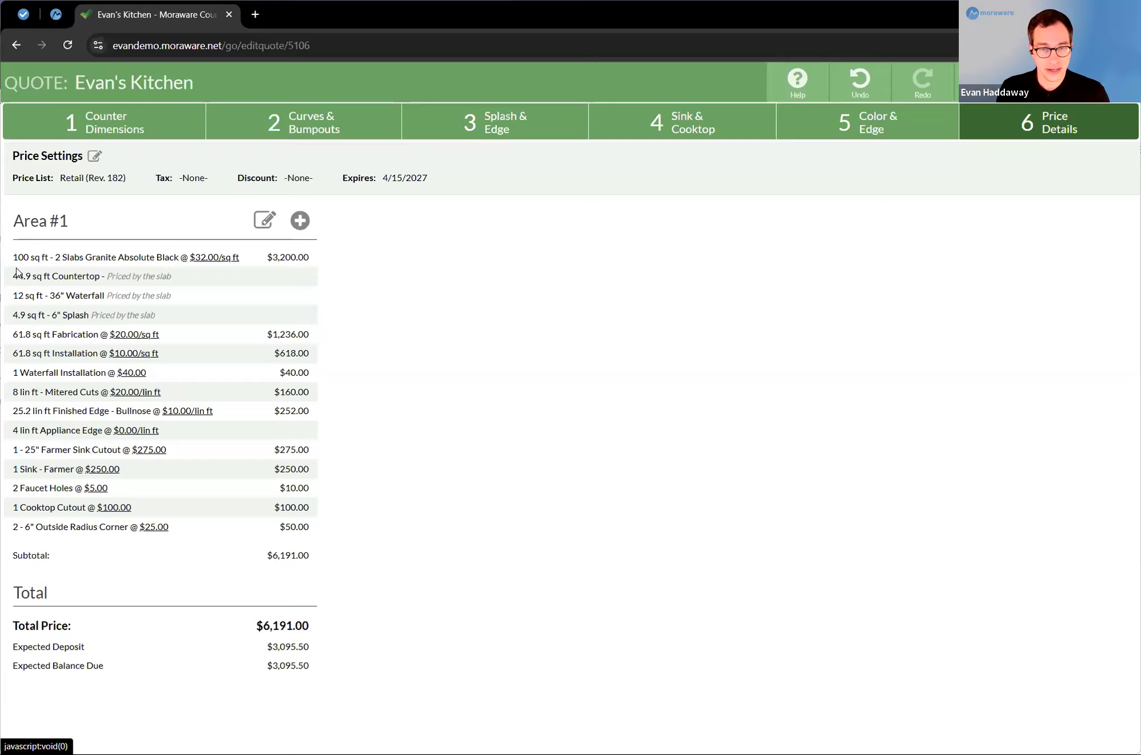
left_click(35, 263)
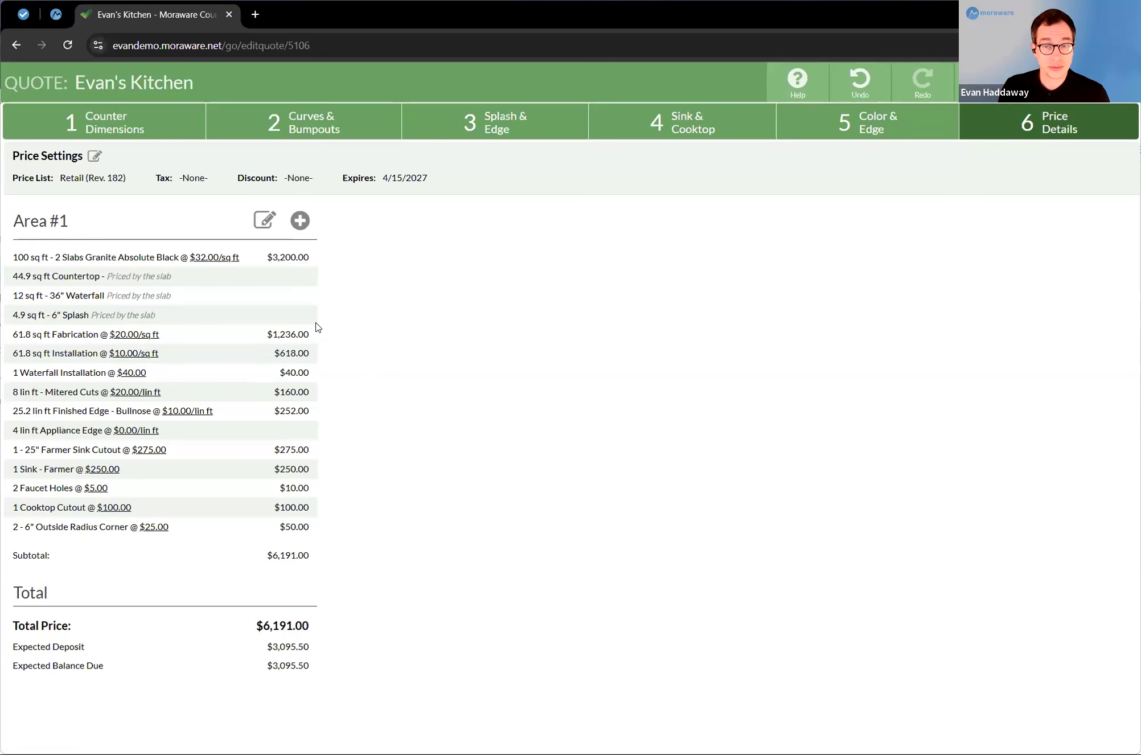
left_click(209, 259)
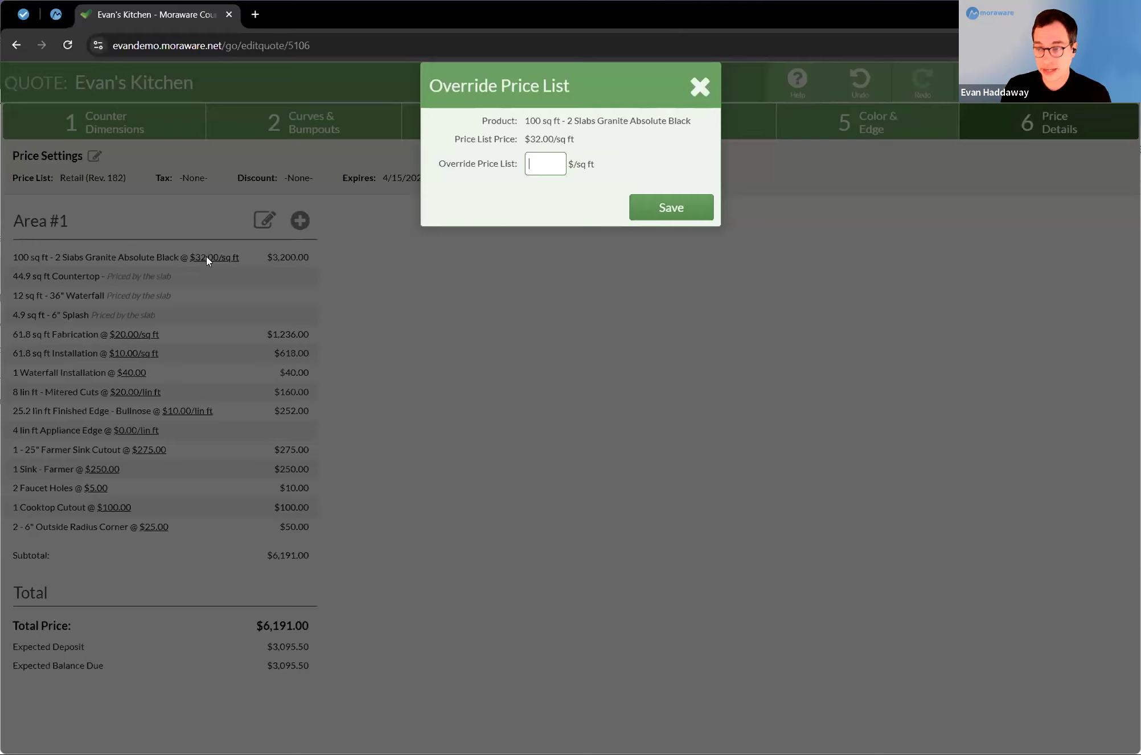
type("35")
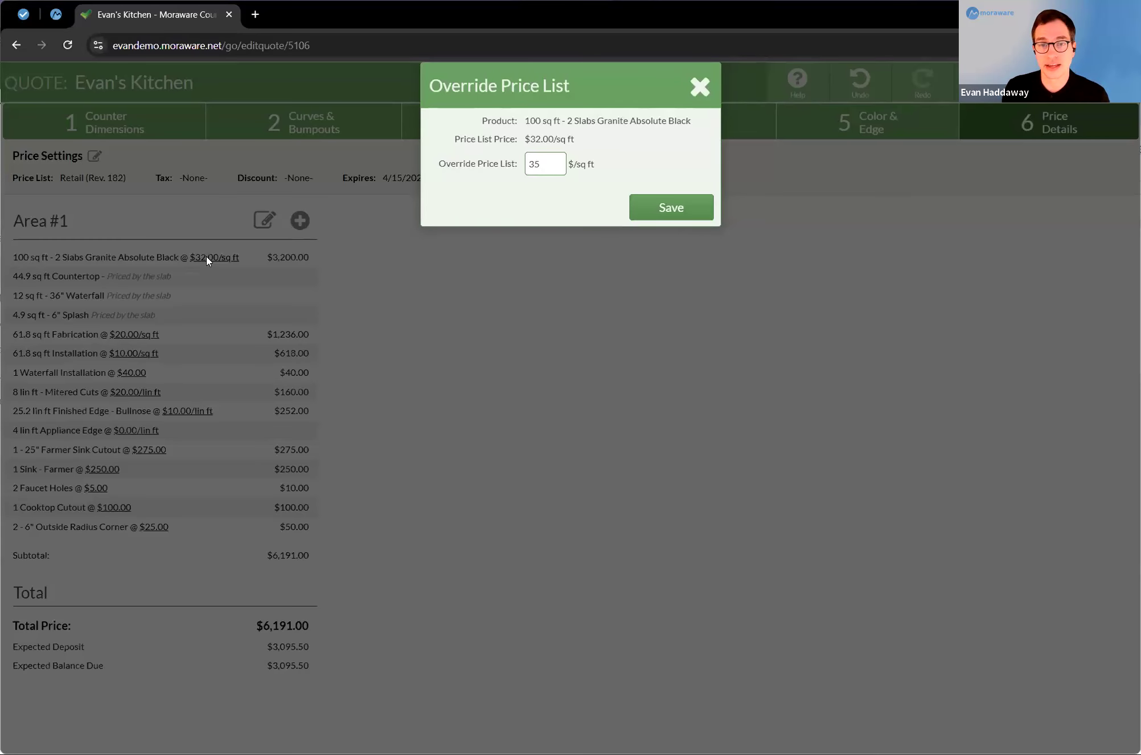
key("Return")
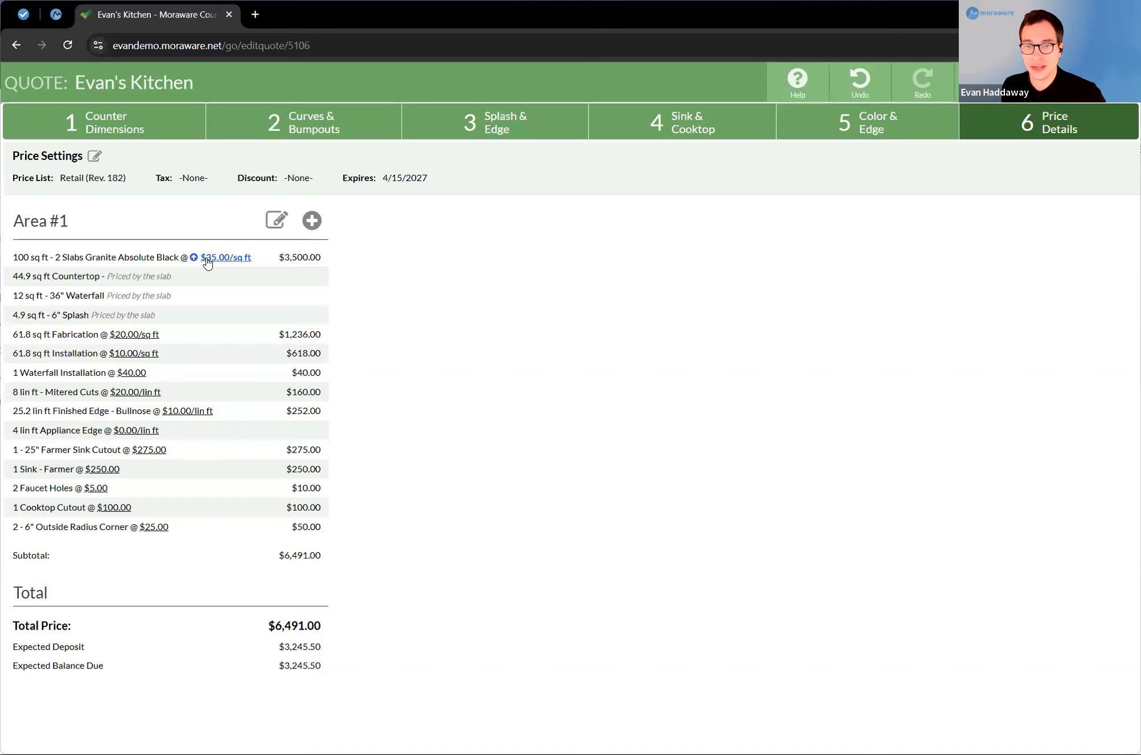
Step: Look through the other items that can be added to Area #1 without adding any
left_click(311, 221)
left_click(595, 129)
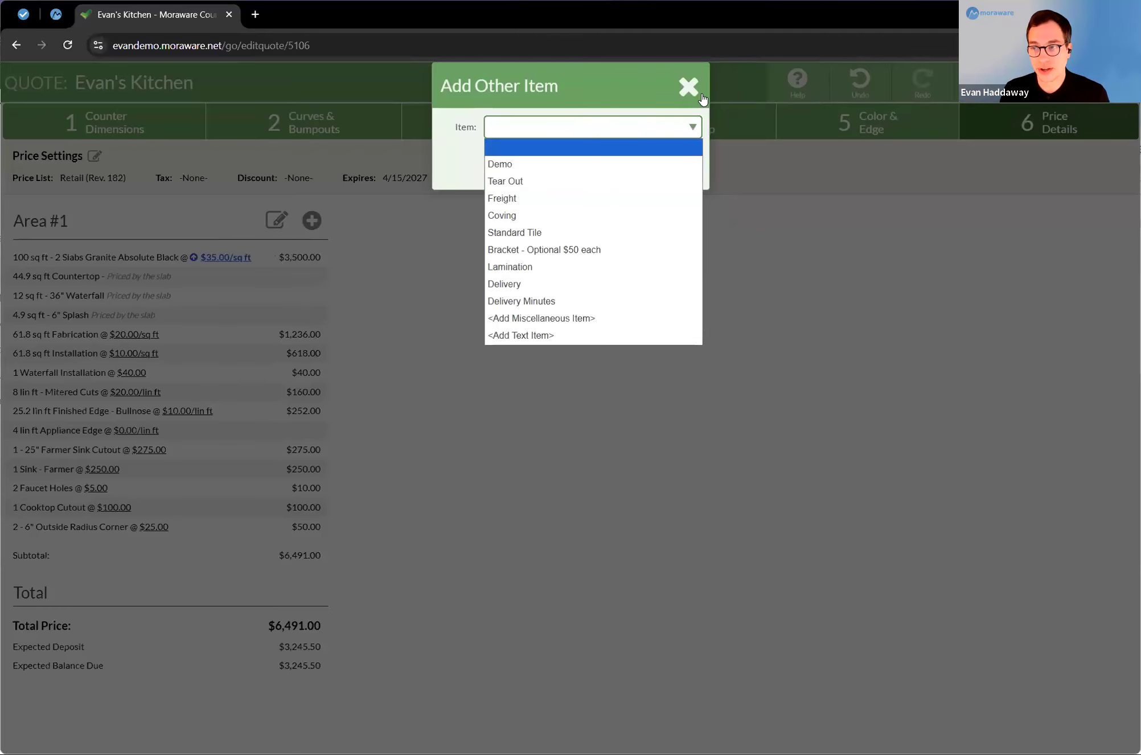
left_click(670, 389)
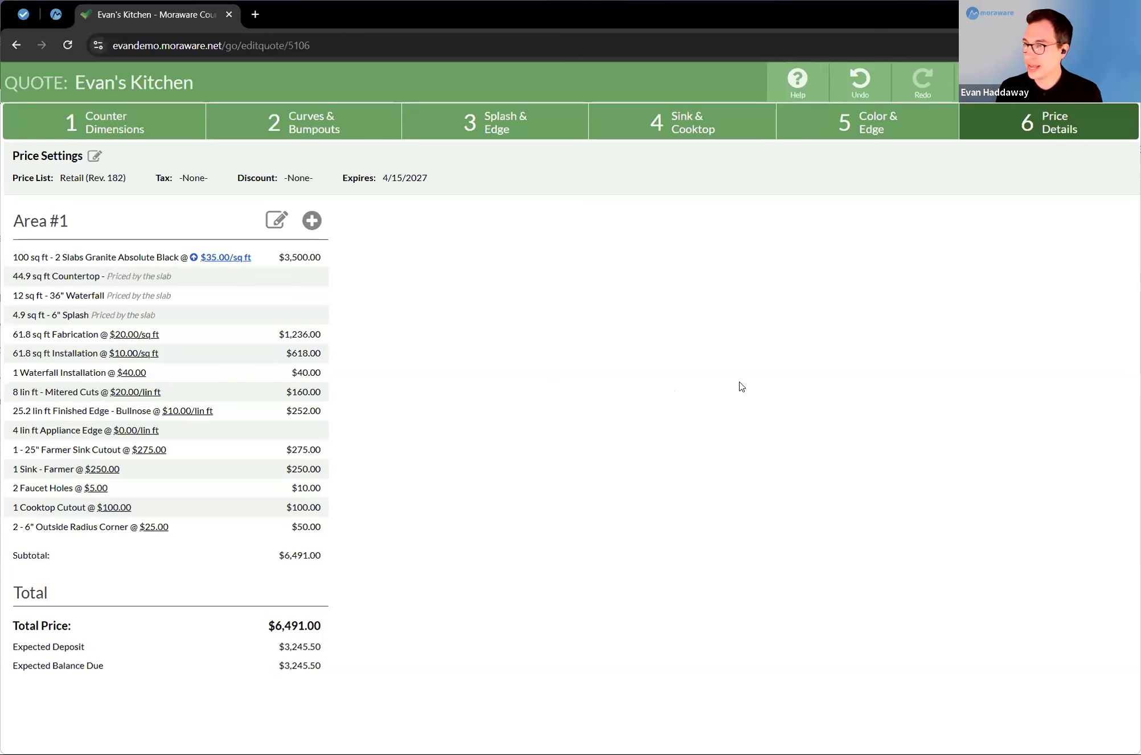
Step: Save the quote without revision notes and generate its printable quote form
left_click(1048, 83)
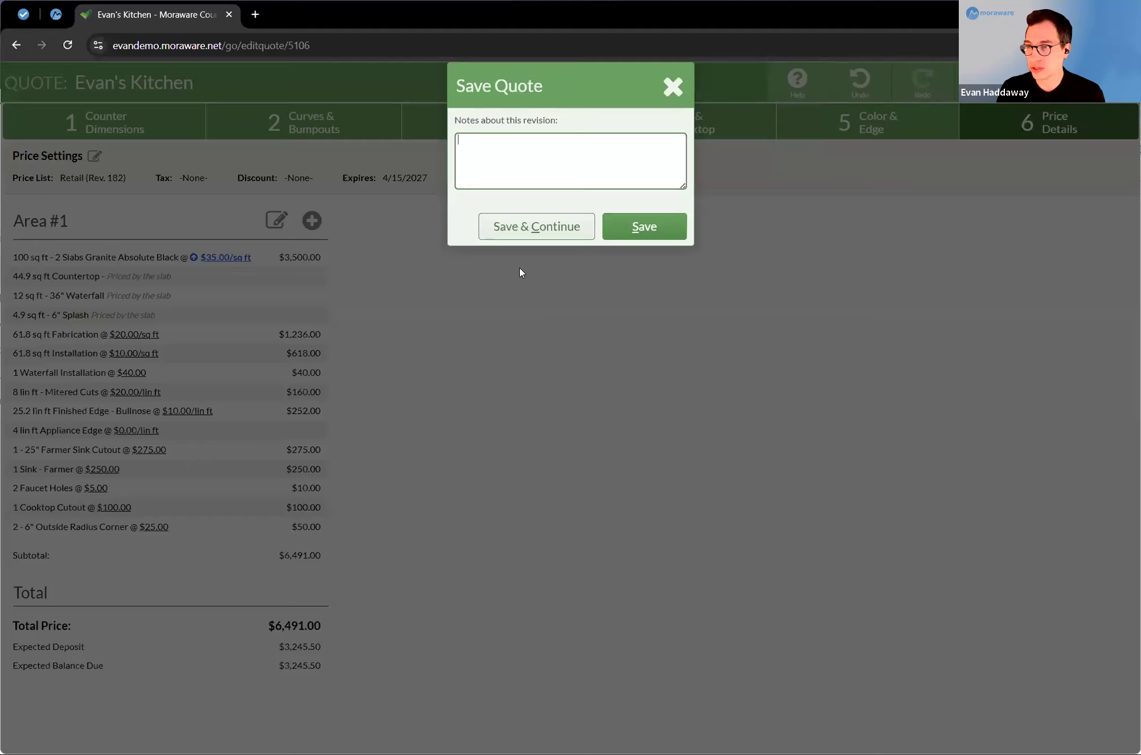
left_click(669, 228)
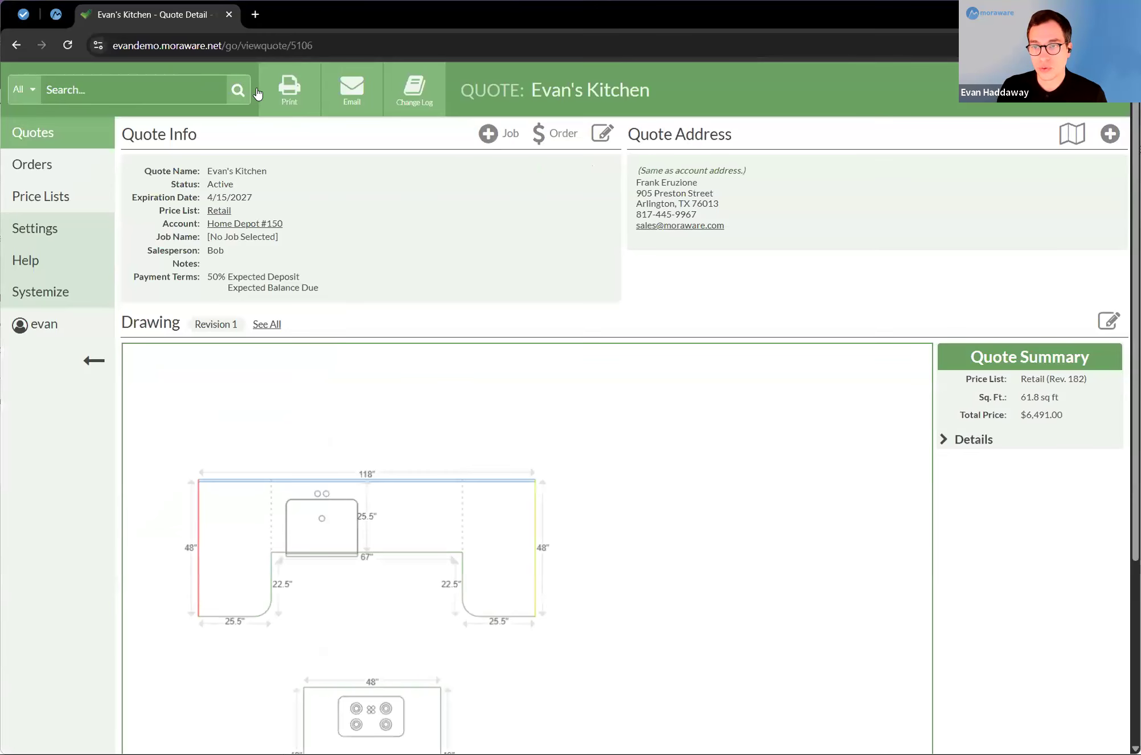
left_click(284, 84)
left_click(657, 171)
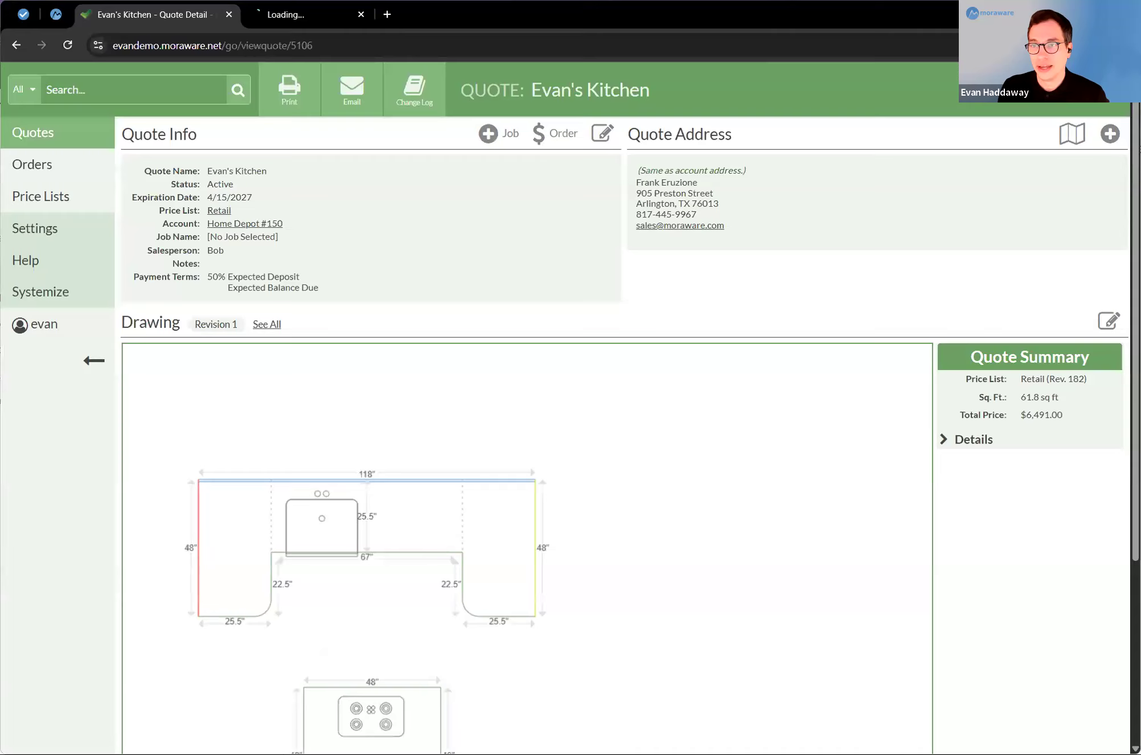
Step: Examine the printed quote's countertop drawing, line items, total, terms and signature section
left_click(300, 15)
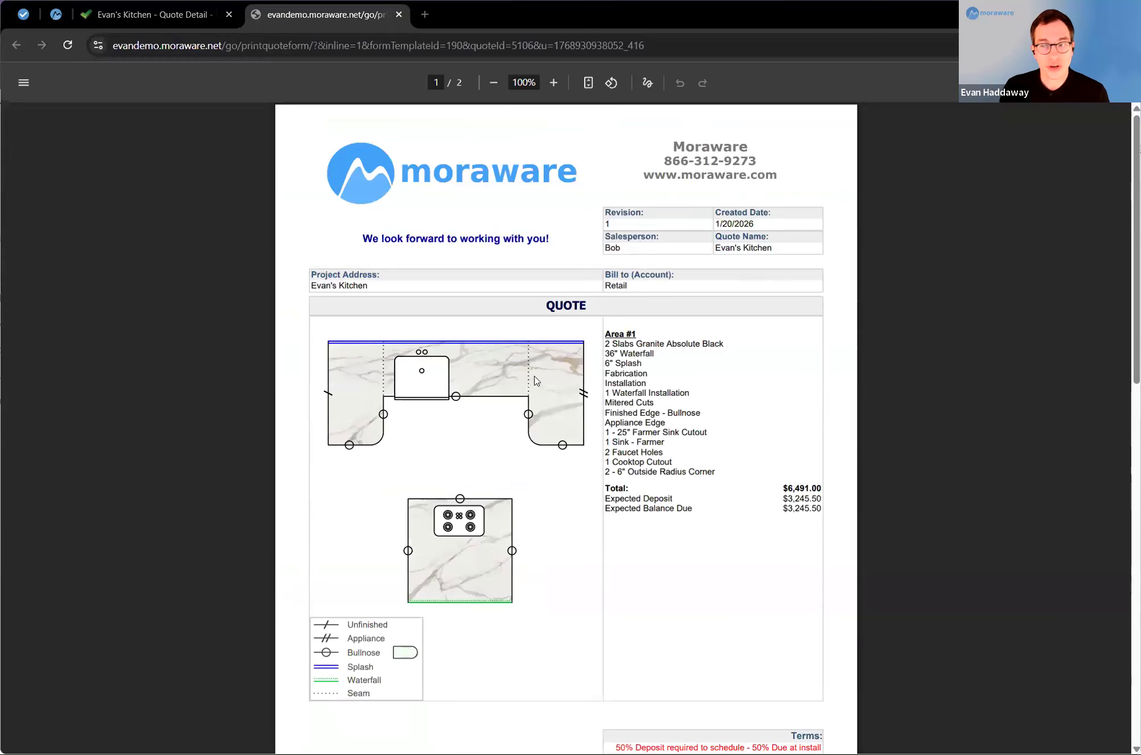
left_click(650, 375)
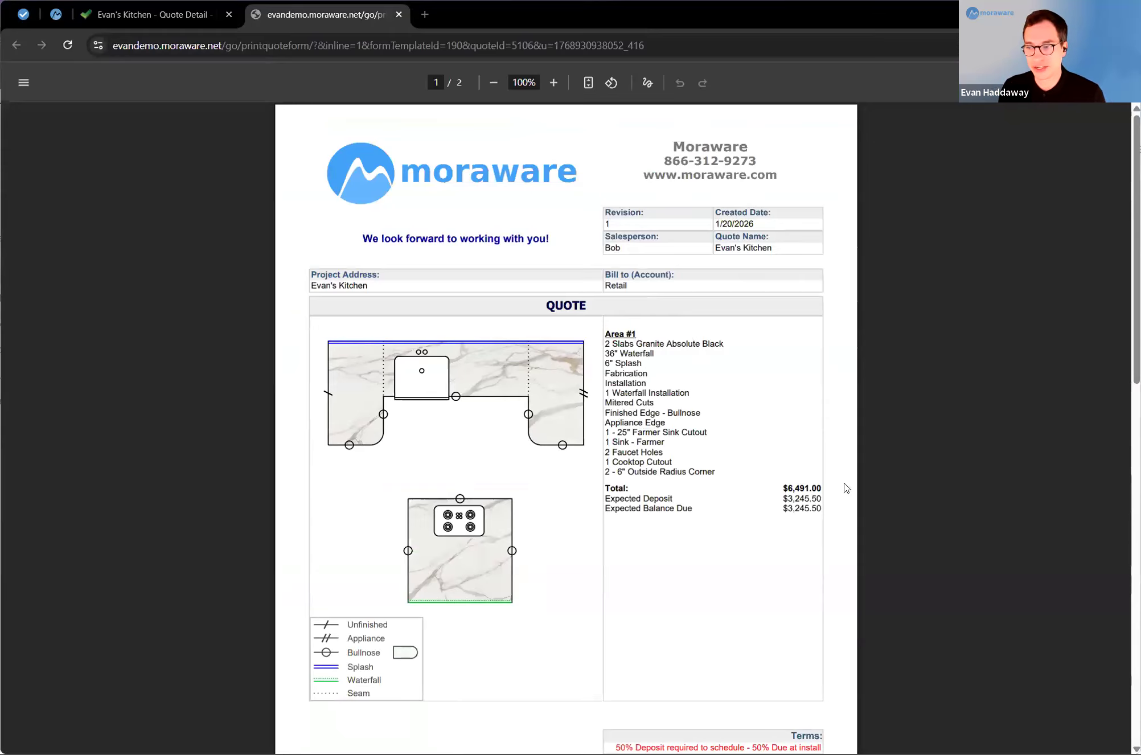
left_click(813, 492)
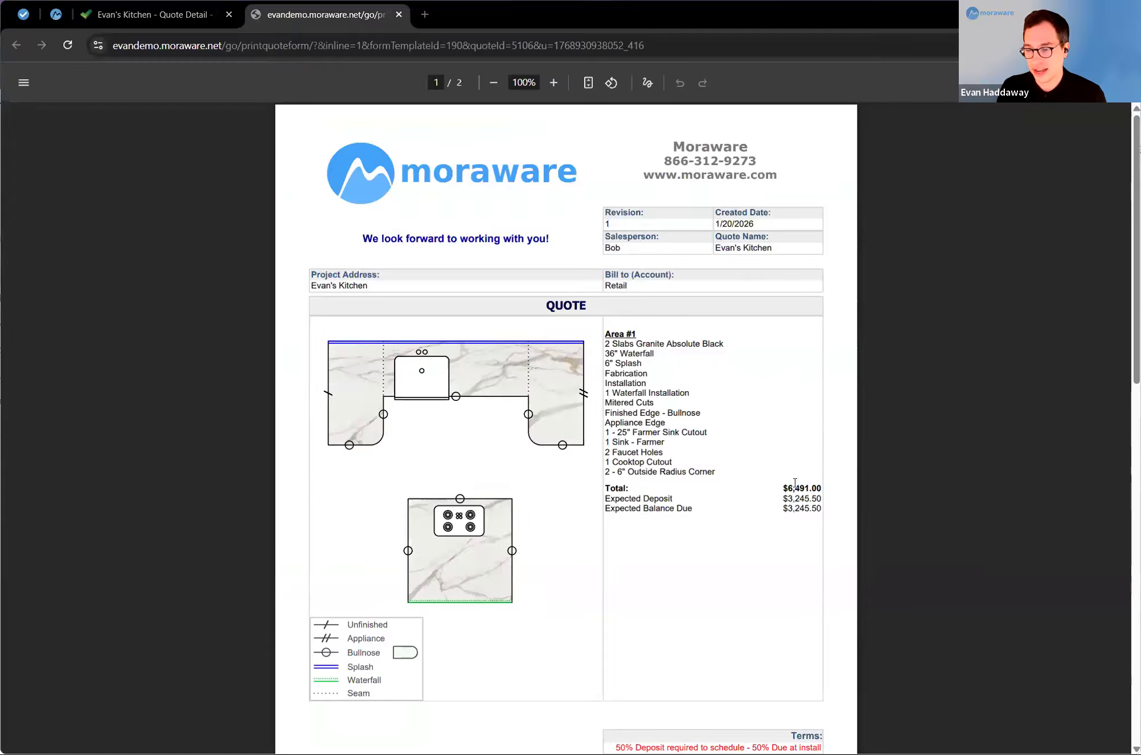
scroll(590, 634, "down", 6)
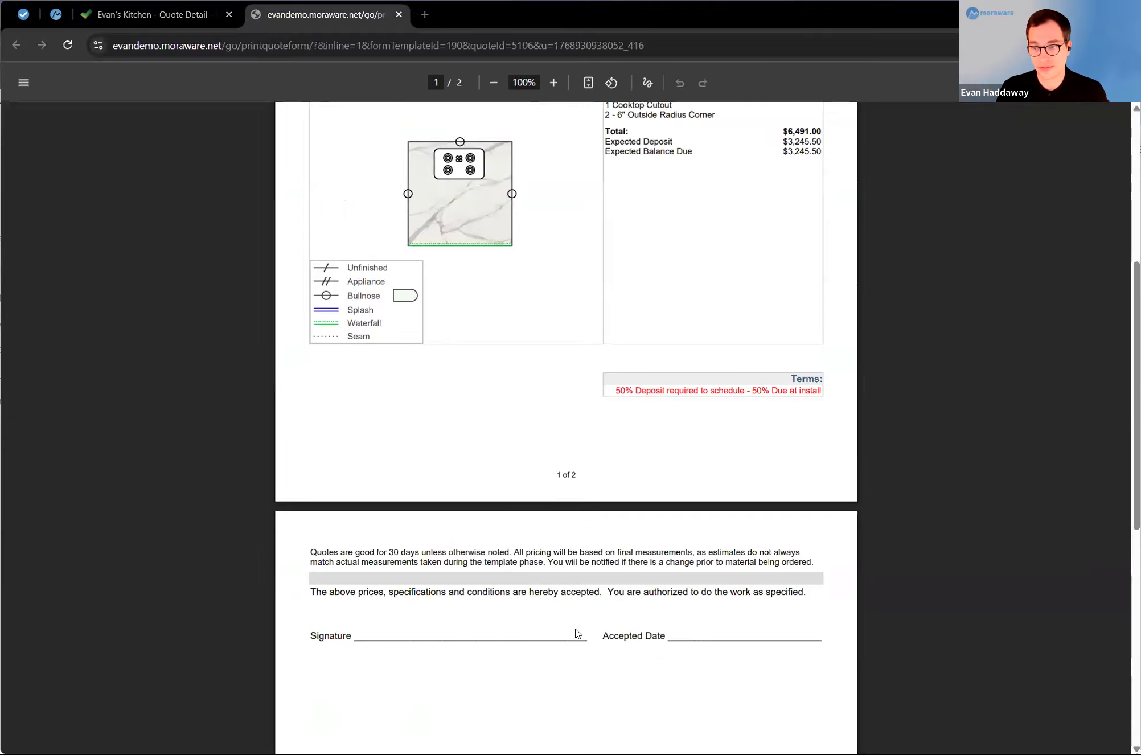
scroll(570, 637, "up", 6)
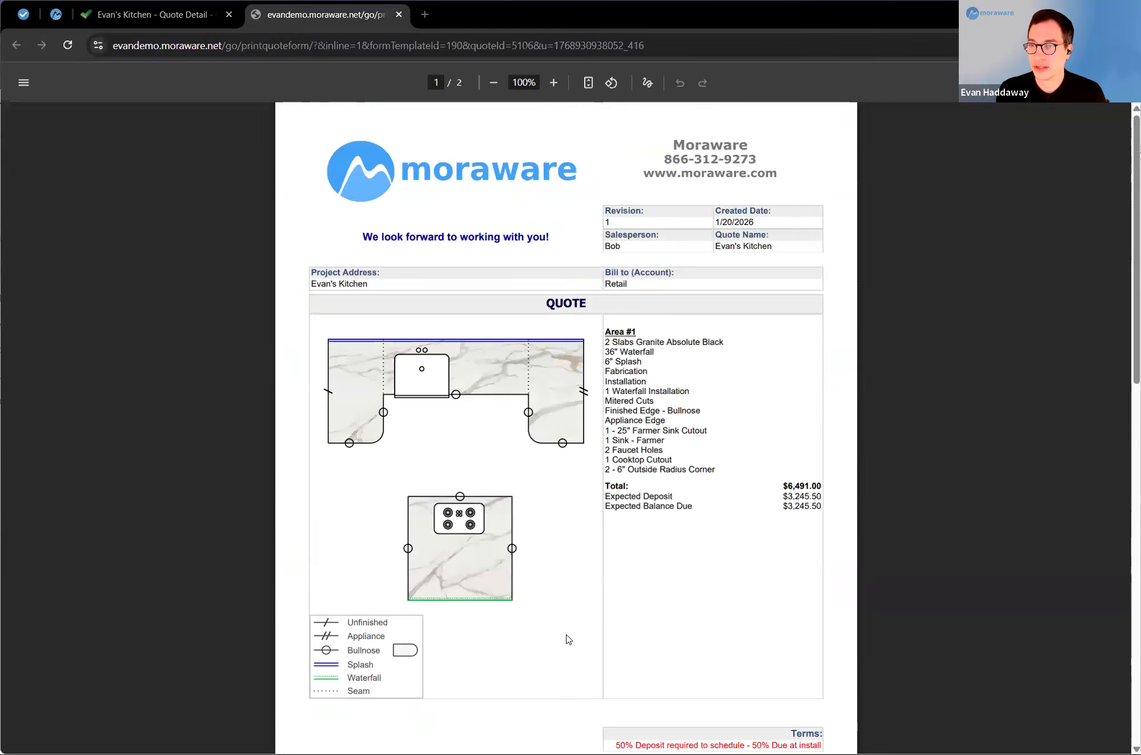
Step: Return to the quote details and review the email prepared for the latest quote revision without sending it
left_click(142, 16)
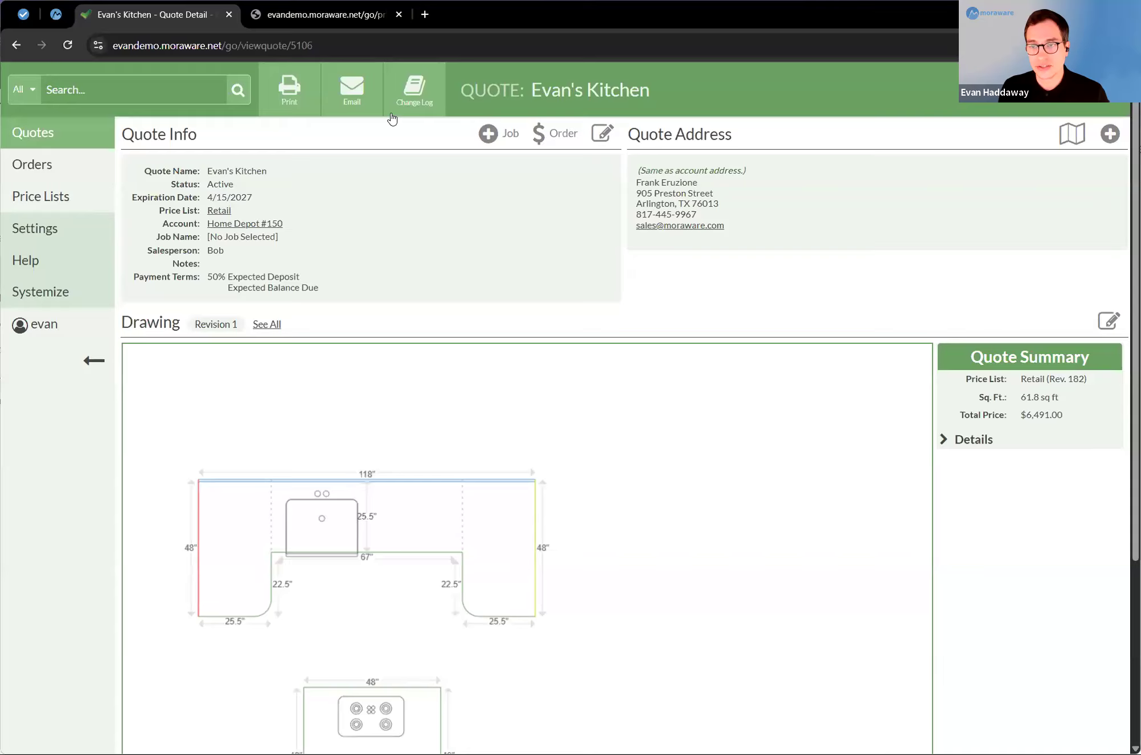
left_click(352, 94)
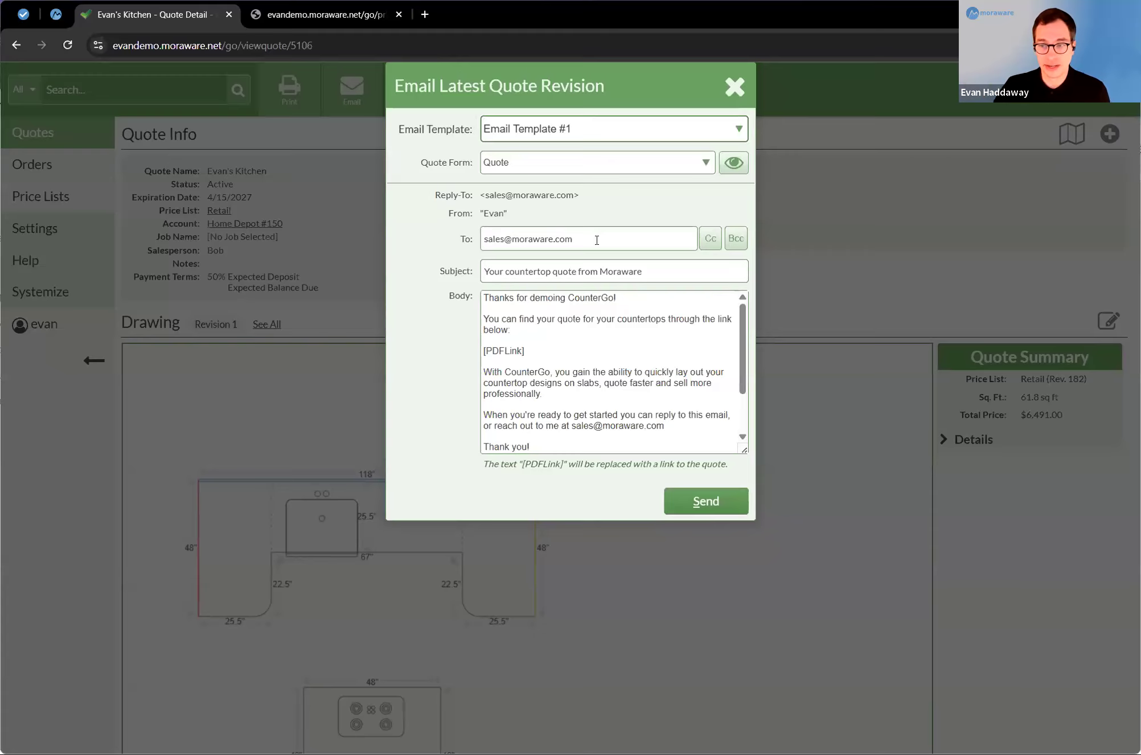
left_click(735, 86)
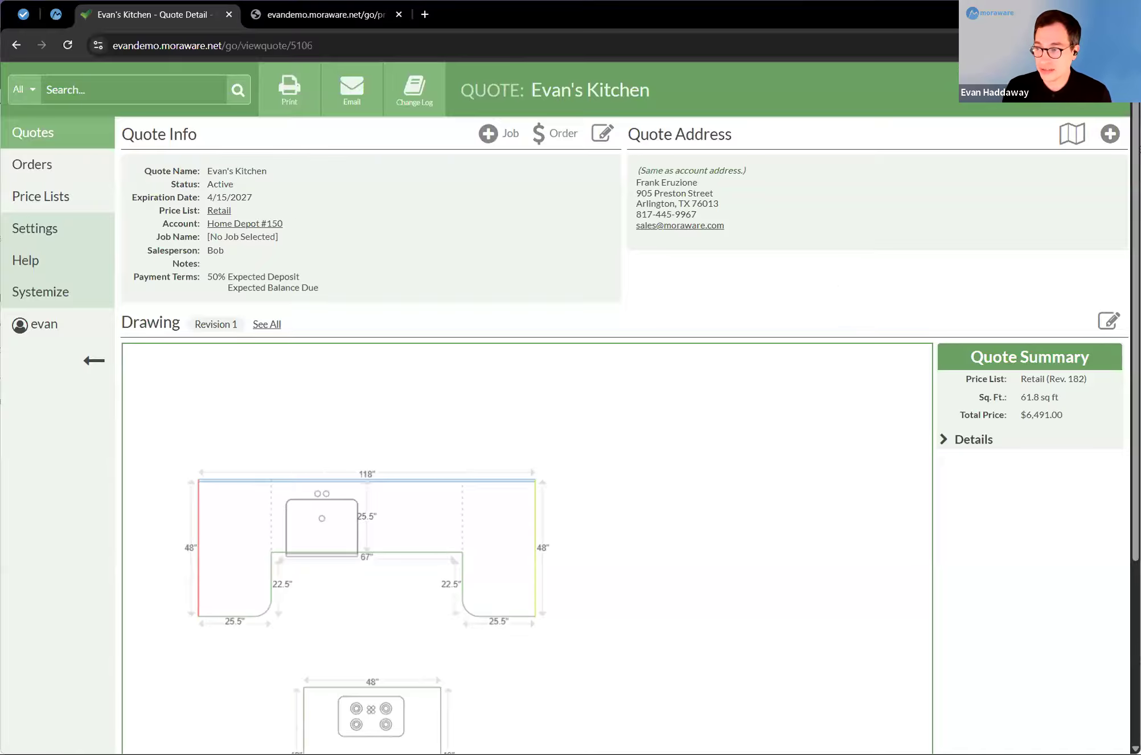
Step: Reopen the countertop drawing, save it unchanged as a new revision and check the quote's revision history
left_click(1106, 326)
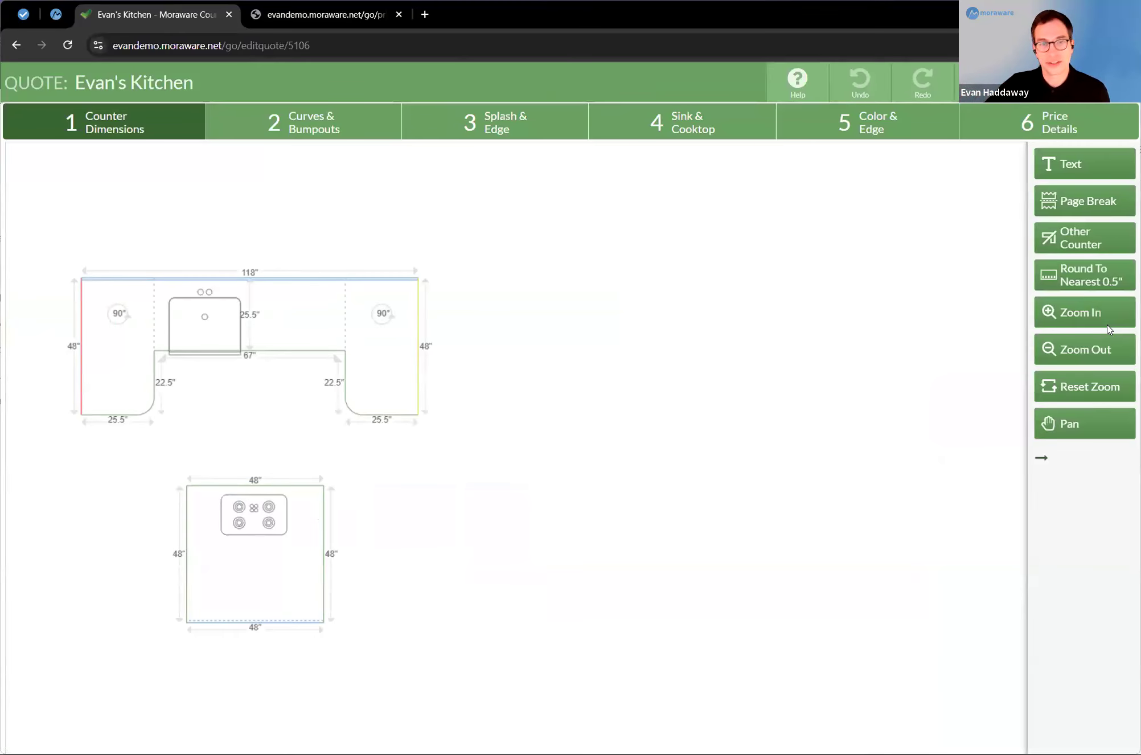
left_click(1047, 93)
left_click(636, 228)
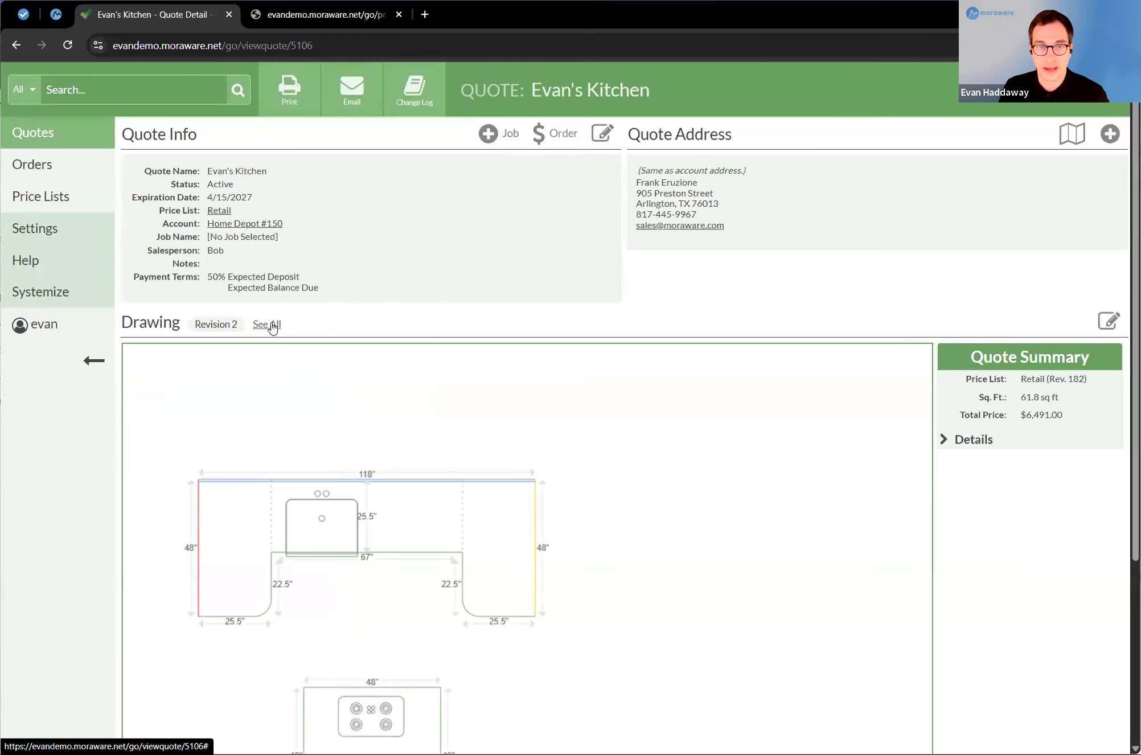
left_click(272, 325)
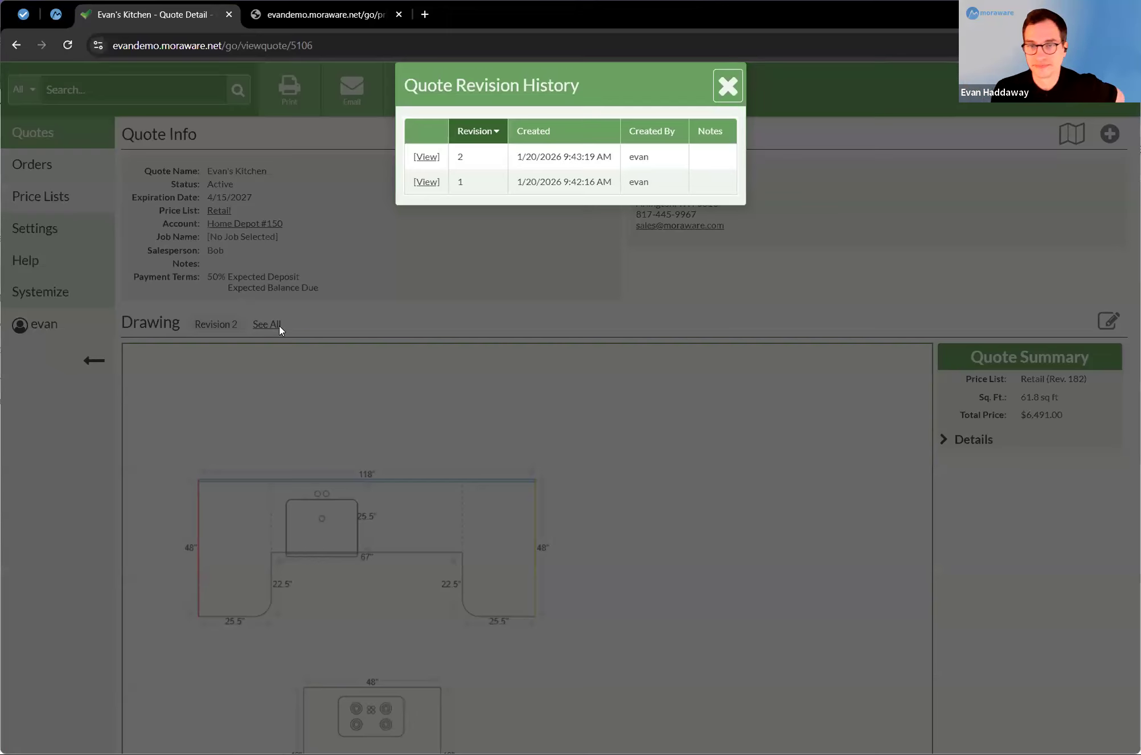
left_click(731, 83)
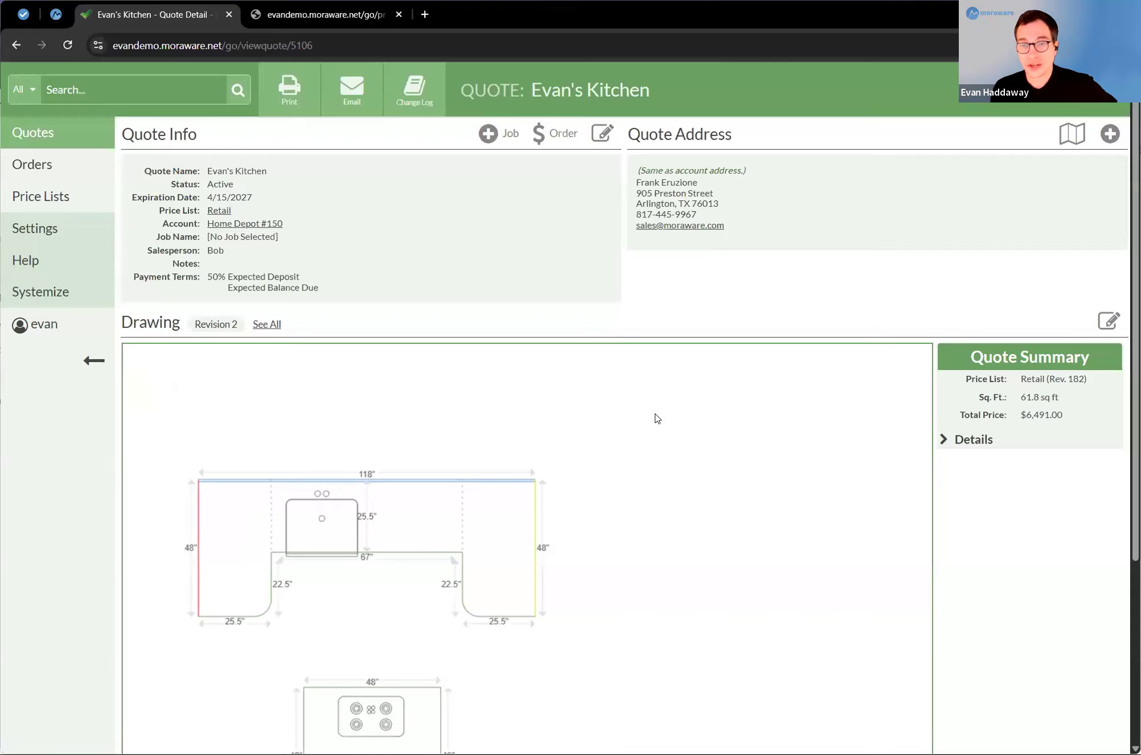
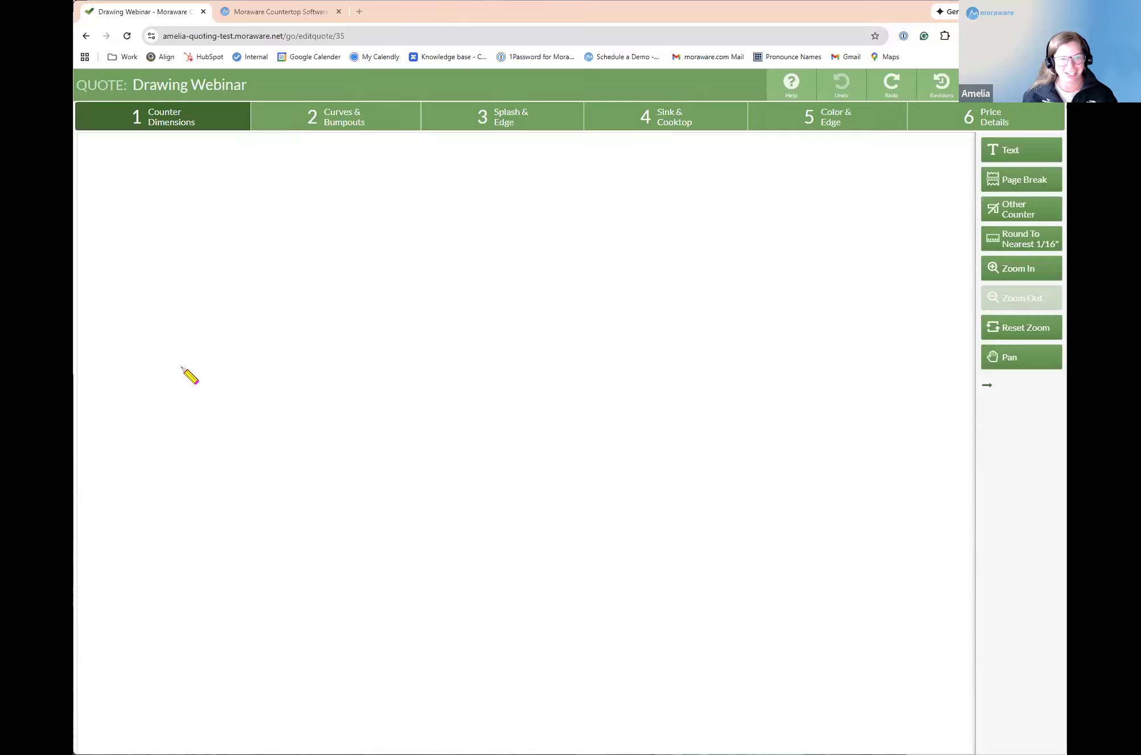
Step: Draw an L-shaped counter about 146 3/4 by 84 1/2 inches and set its corner angle to 45°
mouse_move(190, 354)
left_mouse_down()
mouse_move(205, 242)
mouse_move(203, 290)
mouse_move(208, 262)
mouse_move(352, 274)
left_mouse_up()
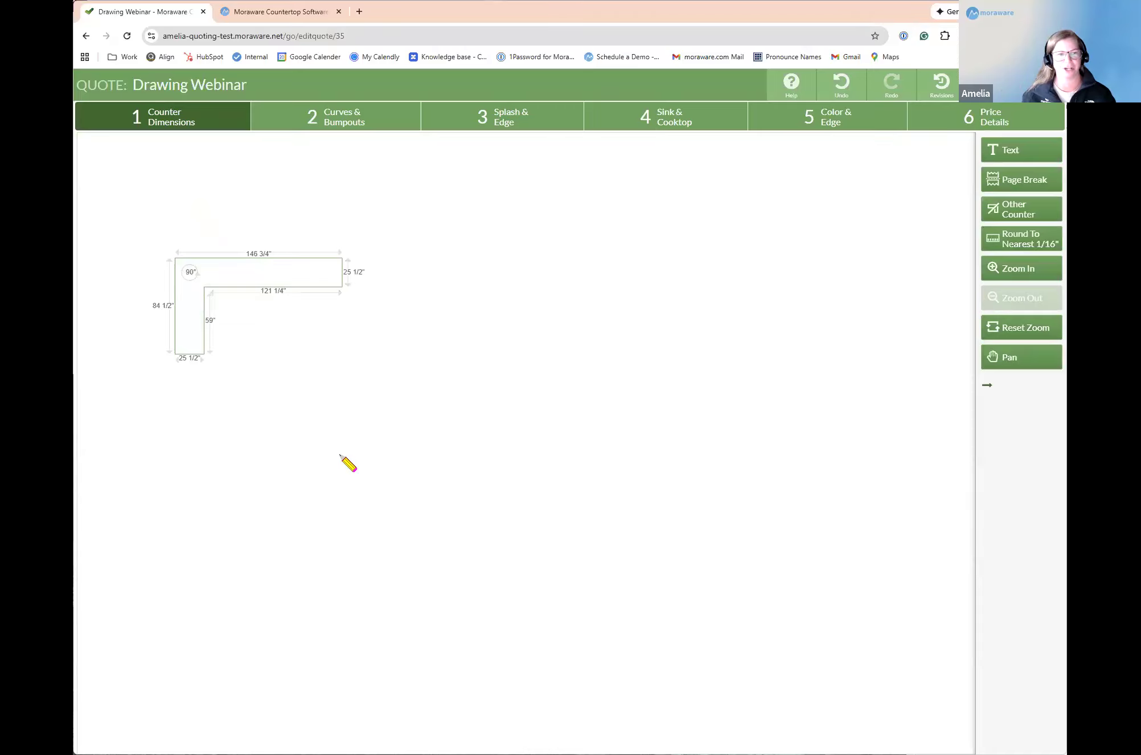
mouse_move(194, 280)
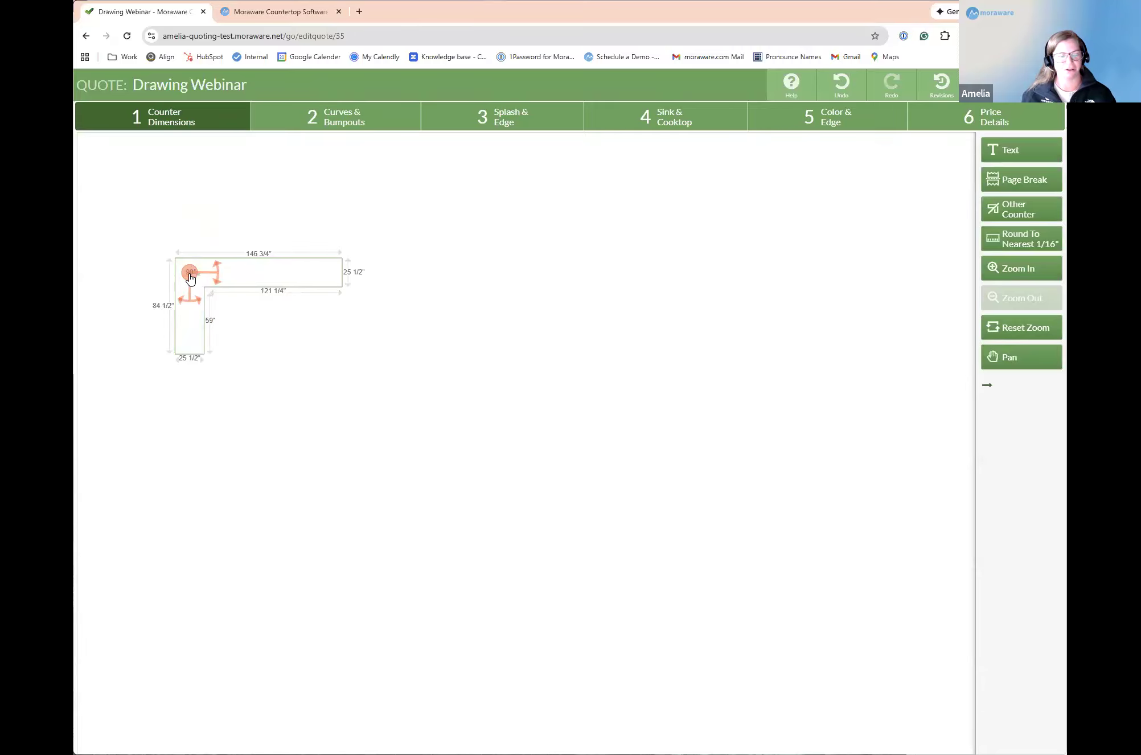
left_click(191, 275)
left_click(548, 188)
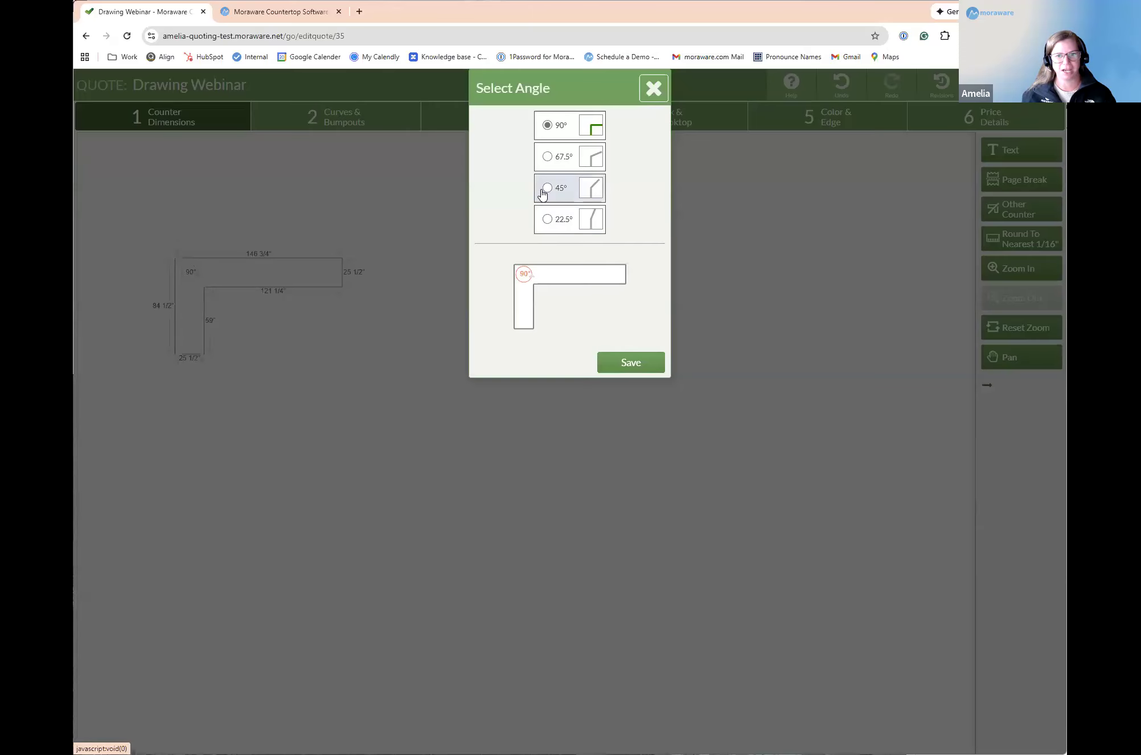
left_click(610, 359)
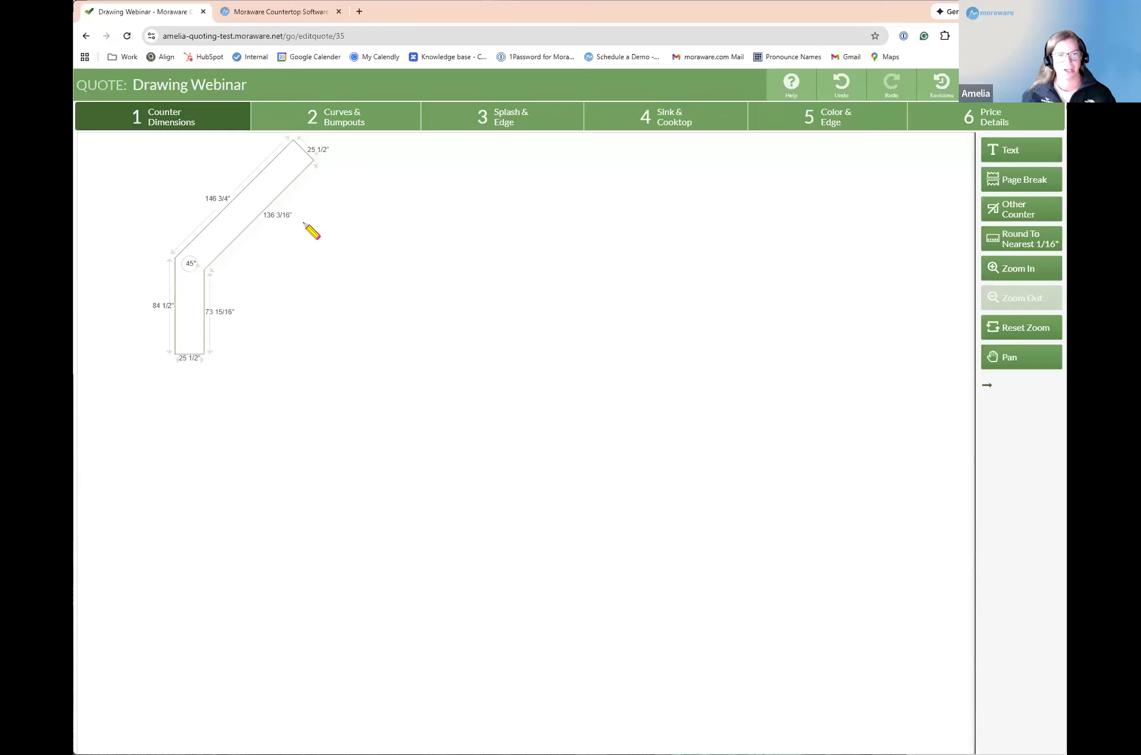
Step: Rotate the angled counter clockwise so that its longer leg lies horizontally
right_click(265, 195)
left_click(319, 240)
left_click(319, 241)
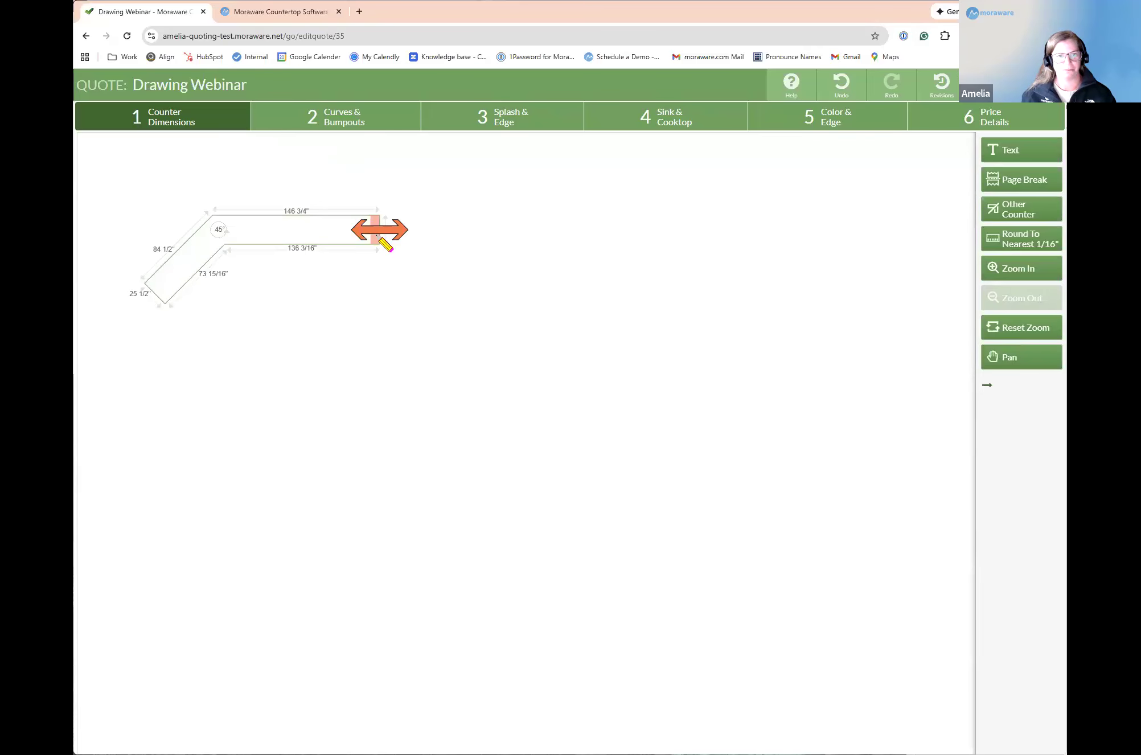
Step: Extend the horizontal leg's free end into a third leg about 67 inches long and set that corner to 67.5°
left_click_drag(376, 235, 397, 292)
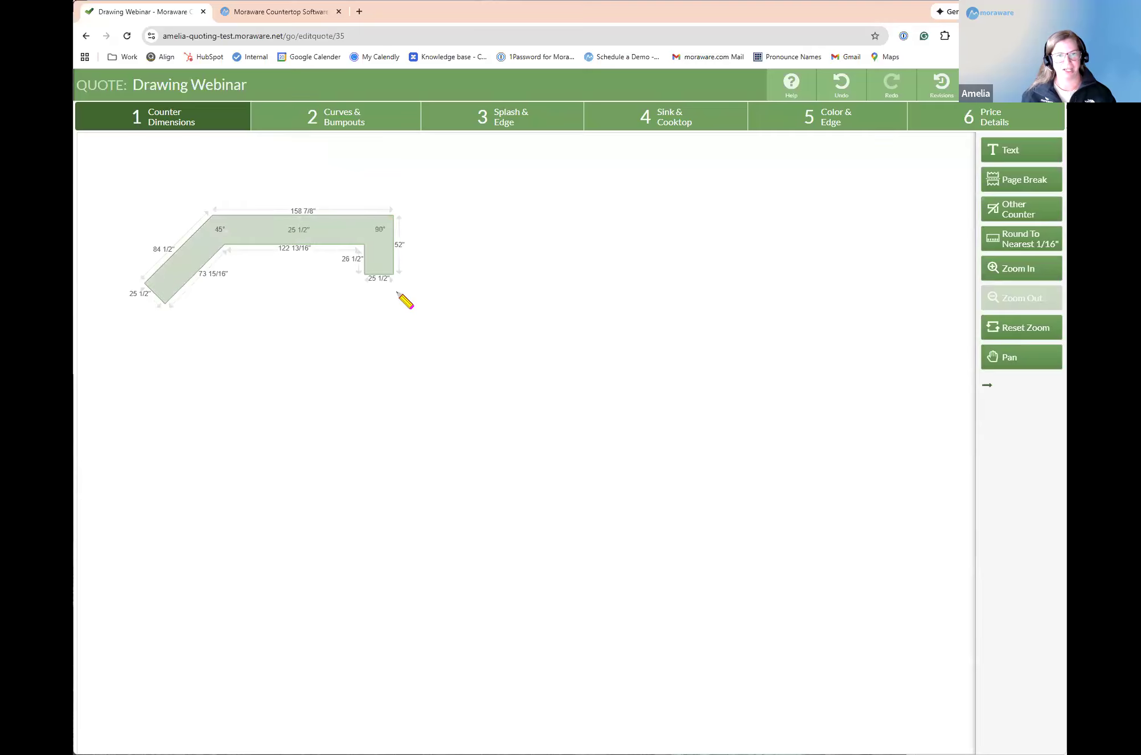
left_click(381, 234)
left_click(547, 157)
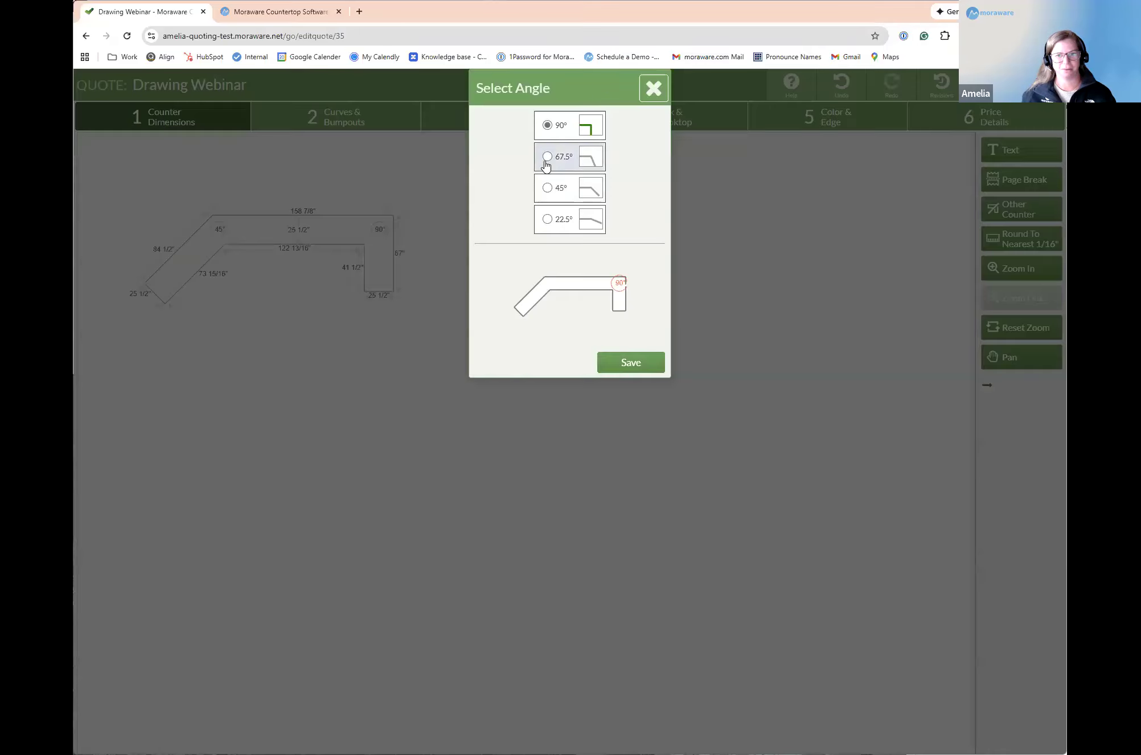
left_click(630, 363)
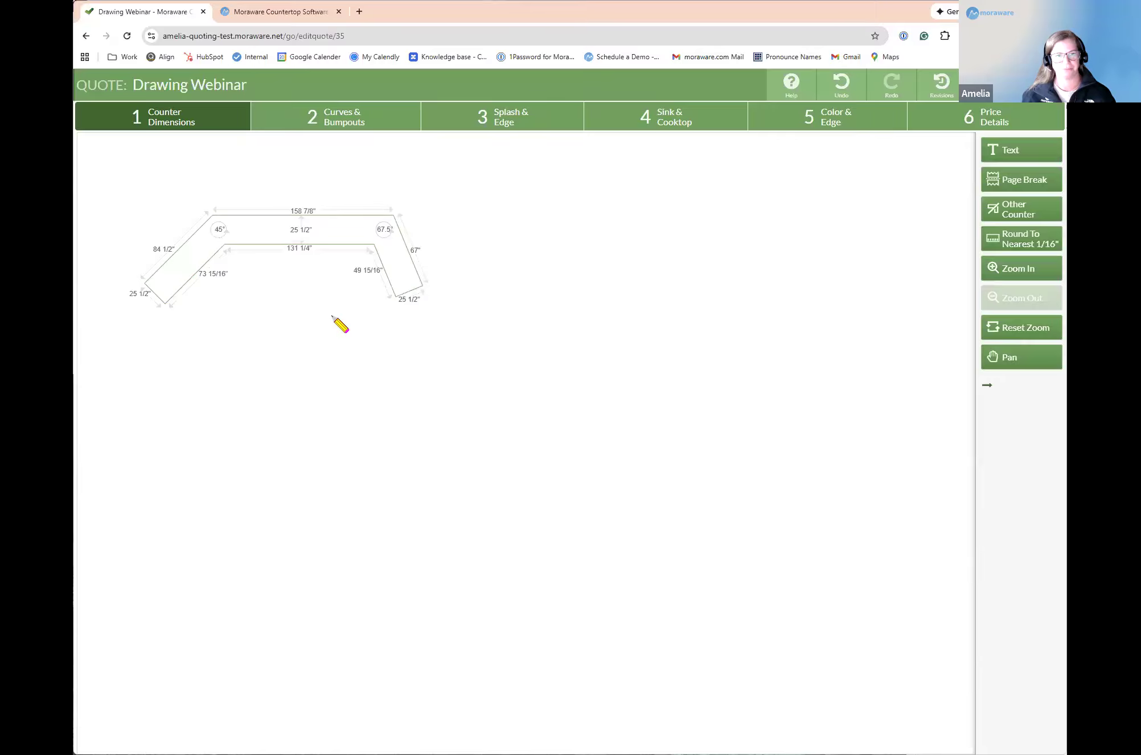
Step: Move the three-leg counter slightly upward and view the angle choices for its 45° corner without changing them
left_click_drag(345, 229, 341, 201)
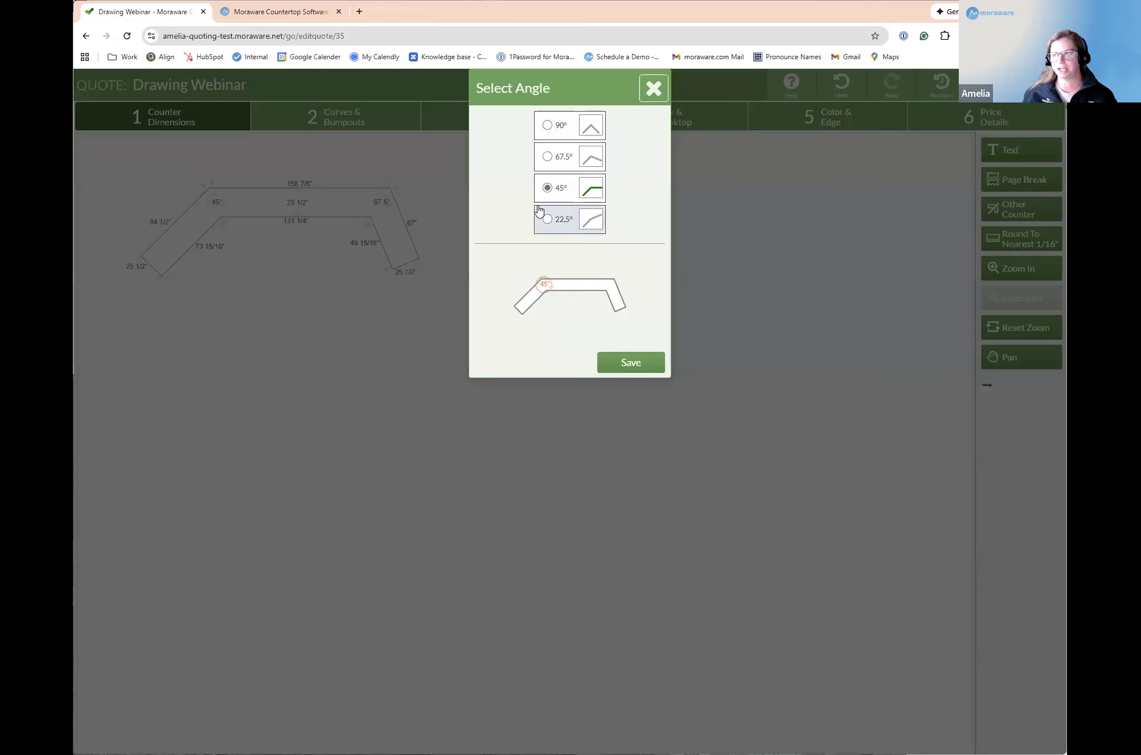
left_click(654, 88)
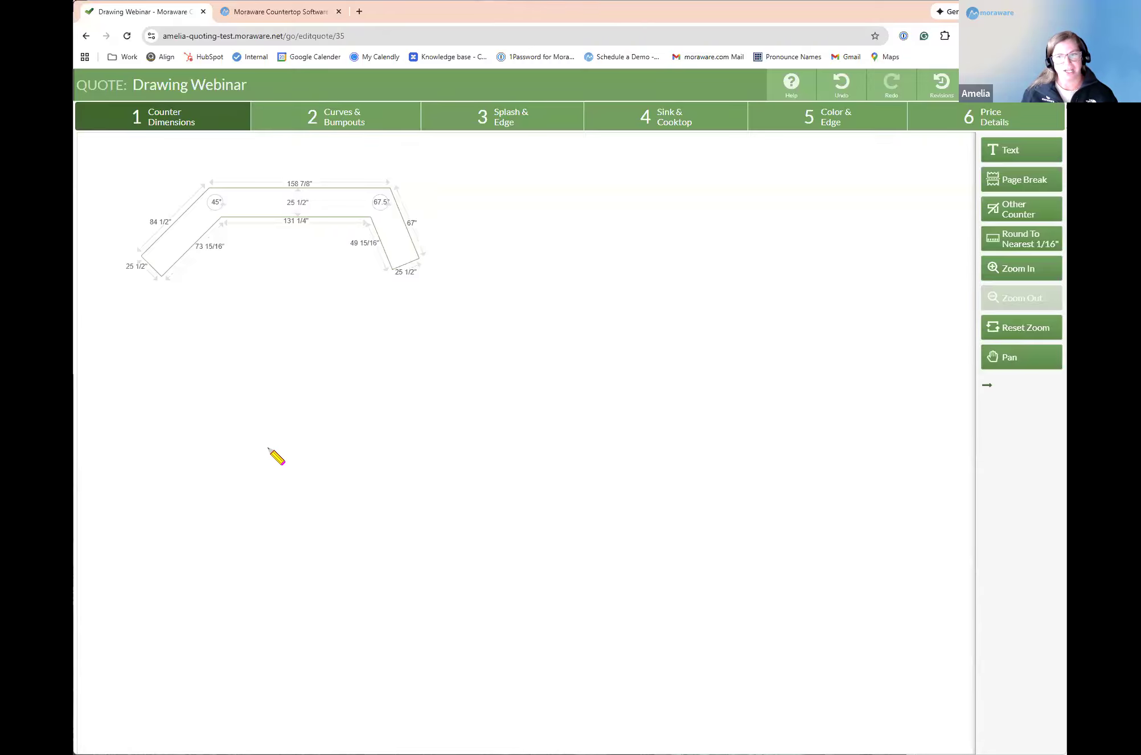
scroll(239, 398, "up", 1)
scroll(216, 319, "down", 1)
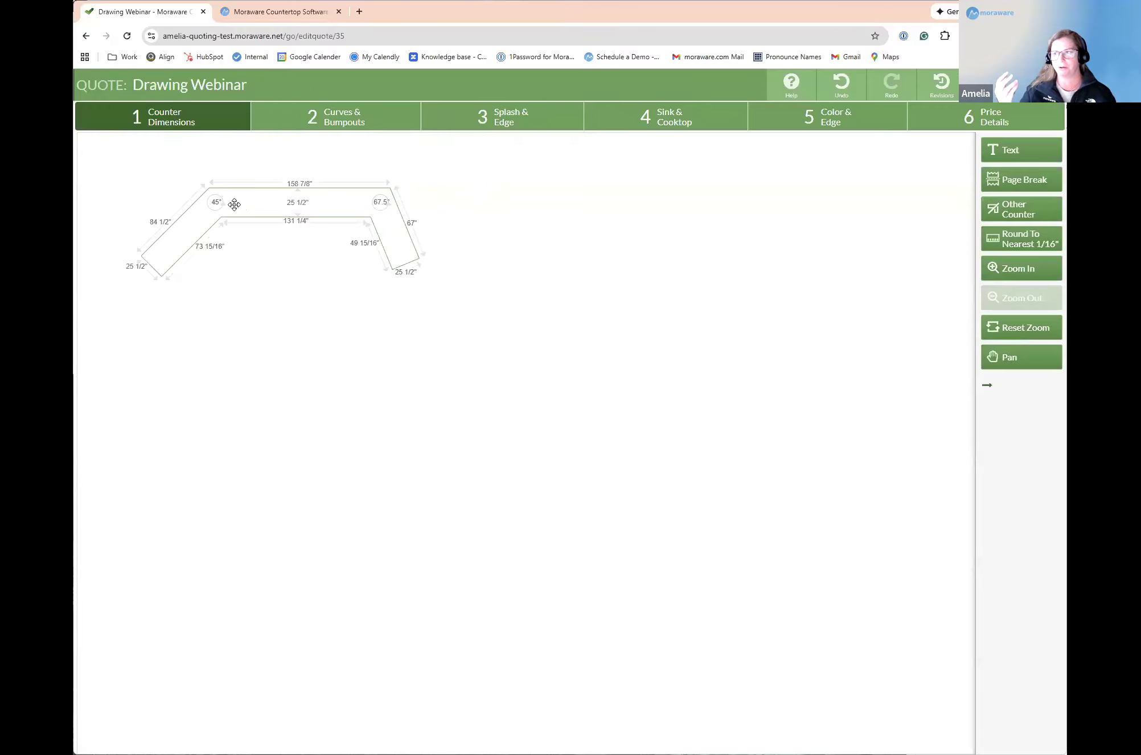
Step: Draw a straight counter about 131 7/8 by 25 1/2 inches in the empty space below the angled counter
scroll(238, 200, "up", 3)
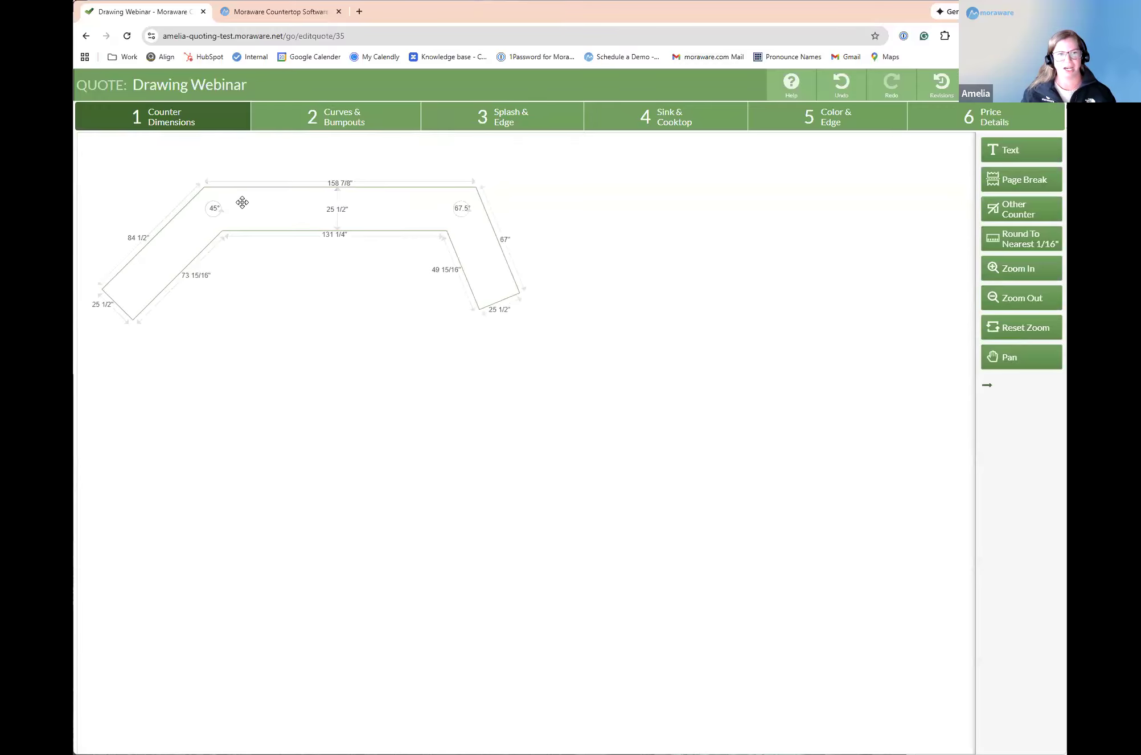
scroll(244, 196, "down", 1)
scroll(285, 379, "down", 1)
scroll(262, 393, "up", 1)
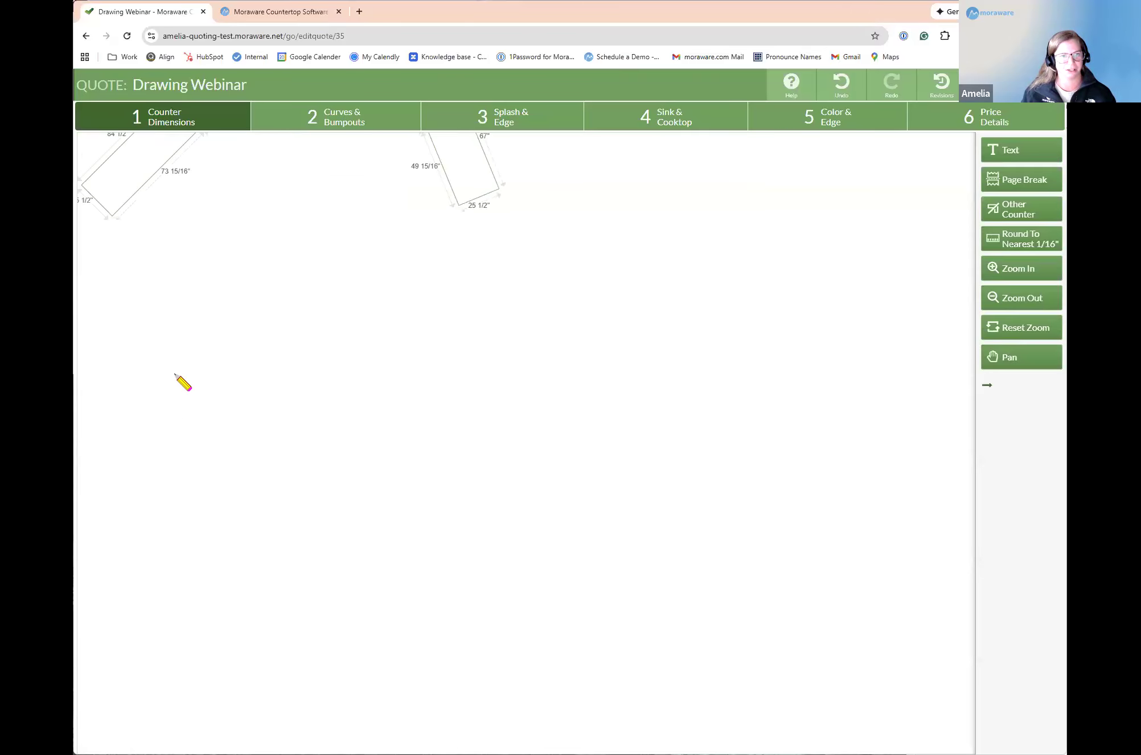
left_click(198, 331)
mouse_move(198, 331)
left_mouse_down()
mouse_move(209, 392)
mouse_move(370, 413)
mouse_move(397, 403)
left_mouse_up()
left_click_drag(319, 377, 299, 349)
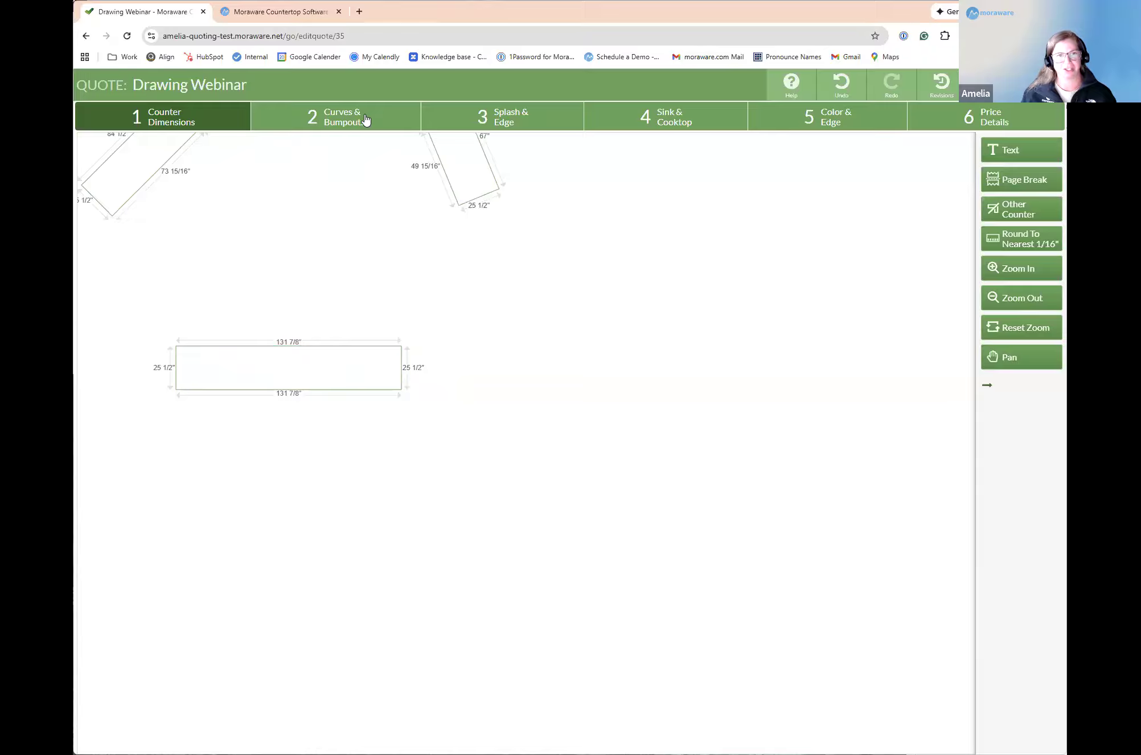
Step: Add a centered bump-out 0.01 inch deep and 30 inches wide to the straight counter's upper edge
left_click(327, 118)
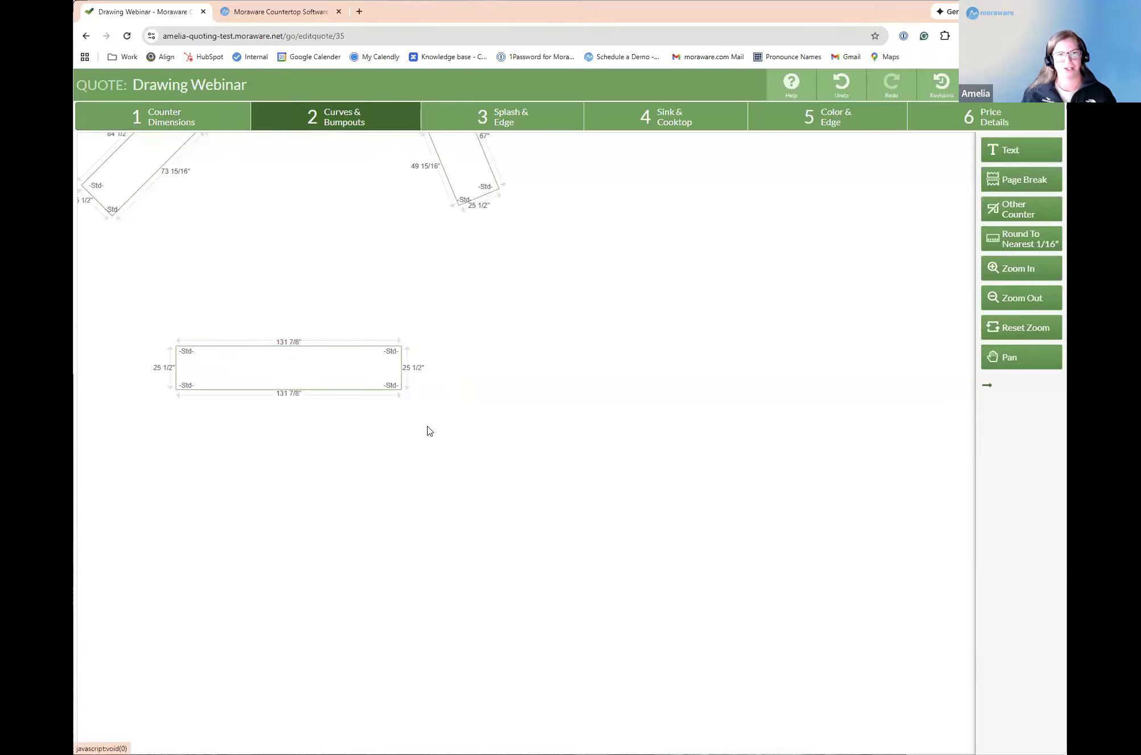
left_click(309, 346)
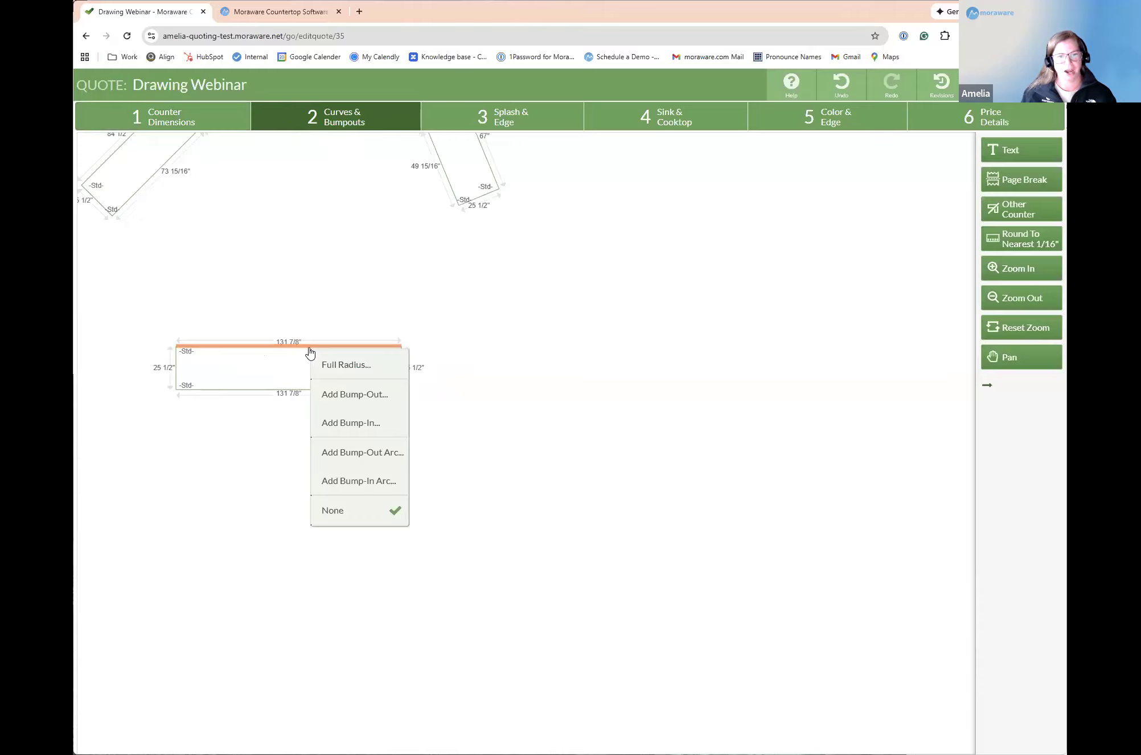
left_click(400, 395)
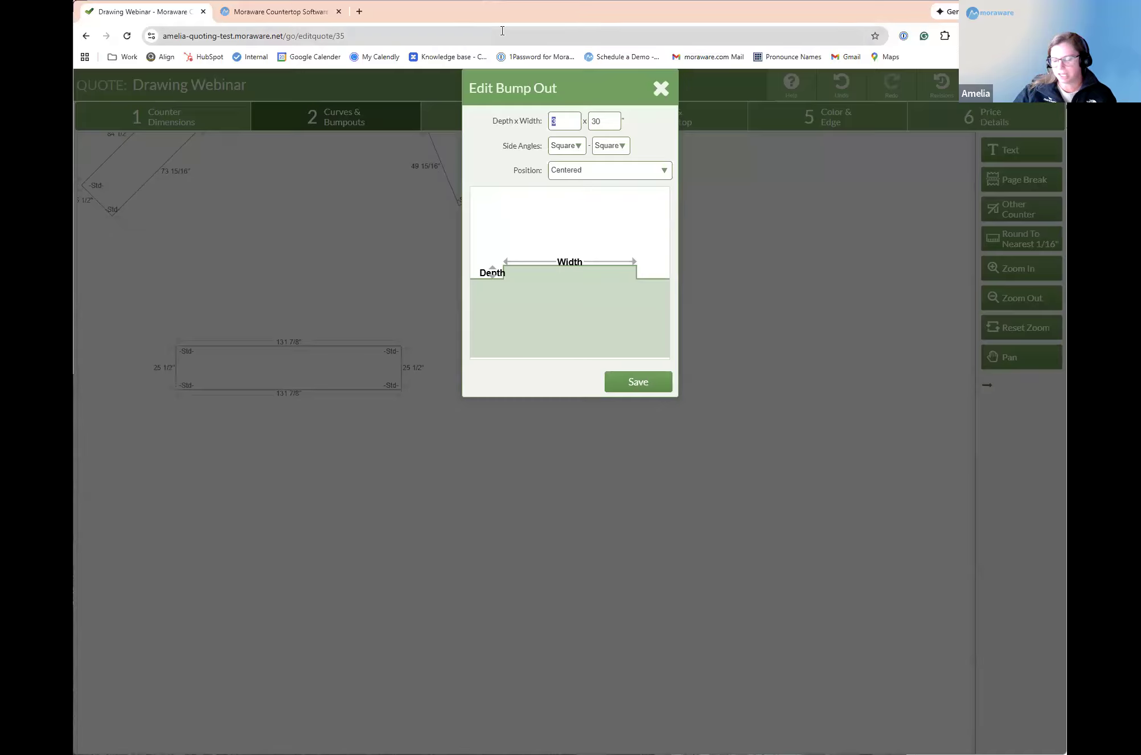
type("0")
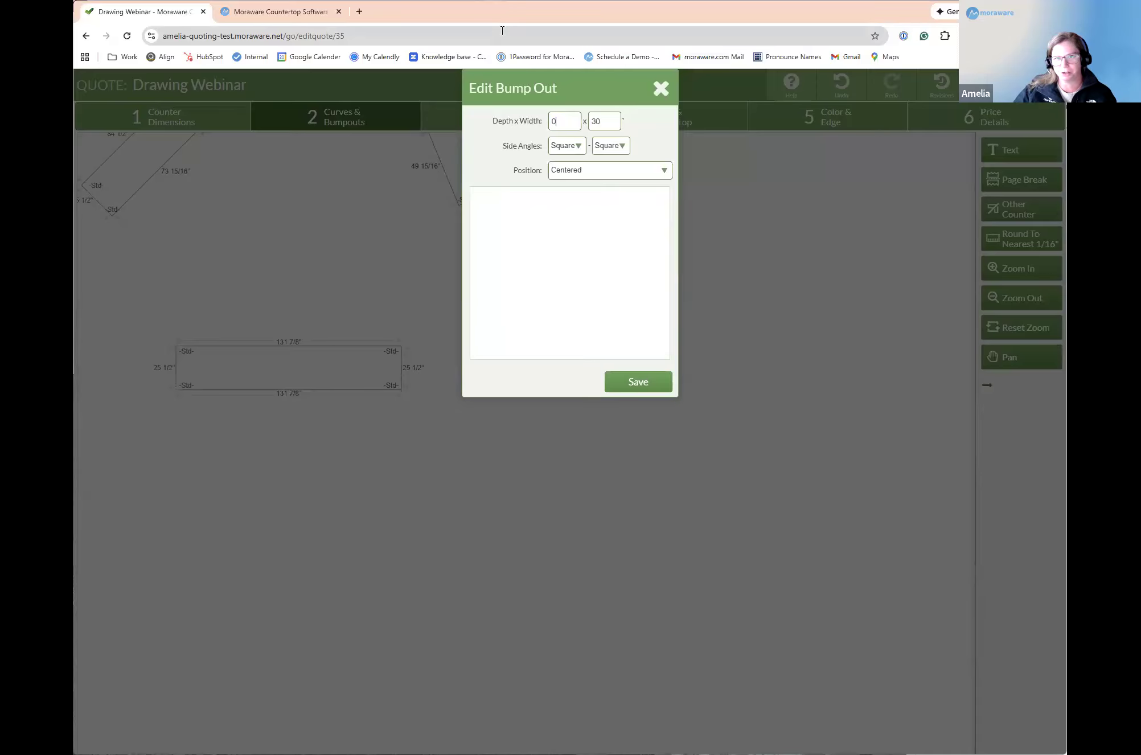
type(".01")
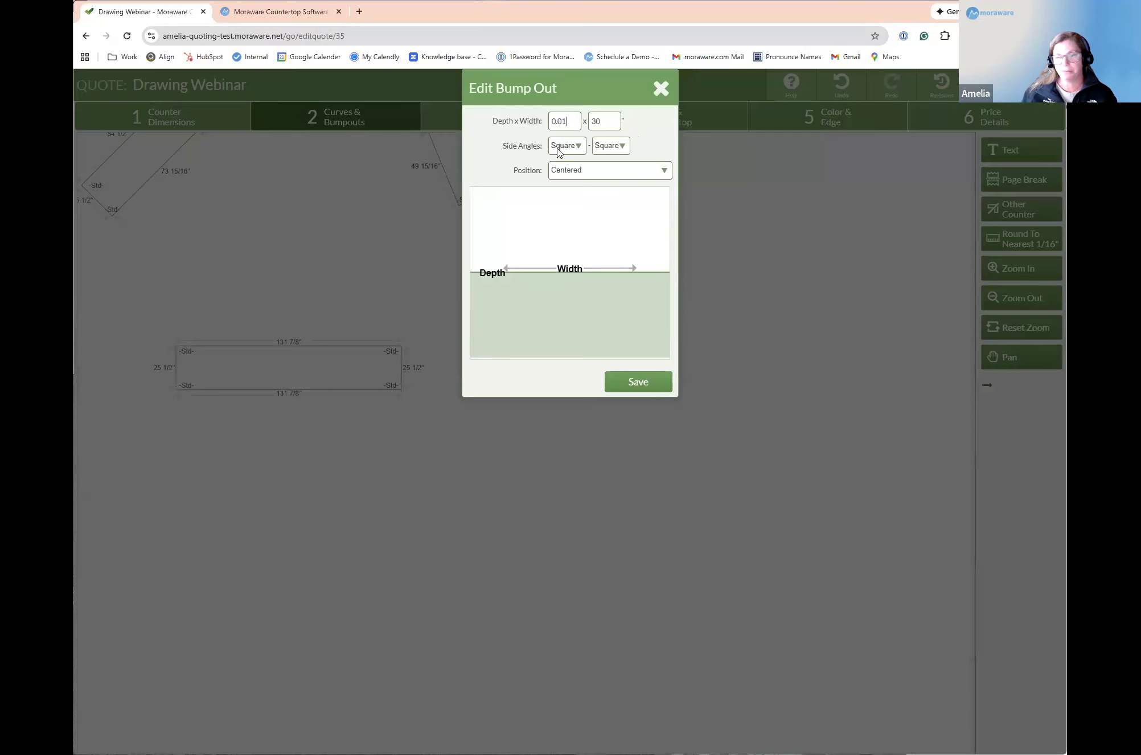
left_click(641, 171)
left_click(564, 198)
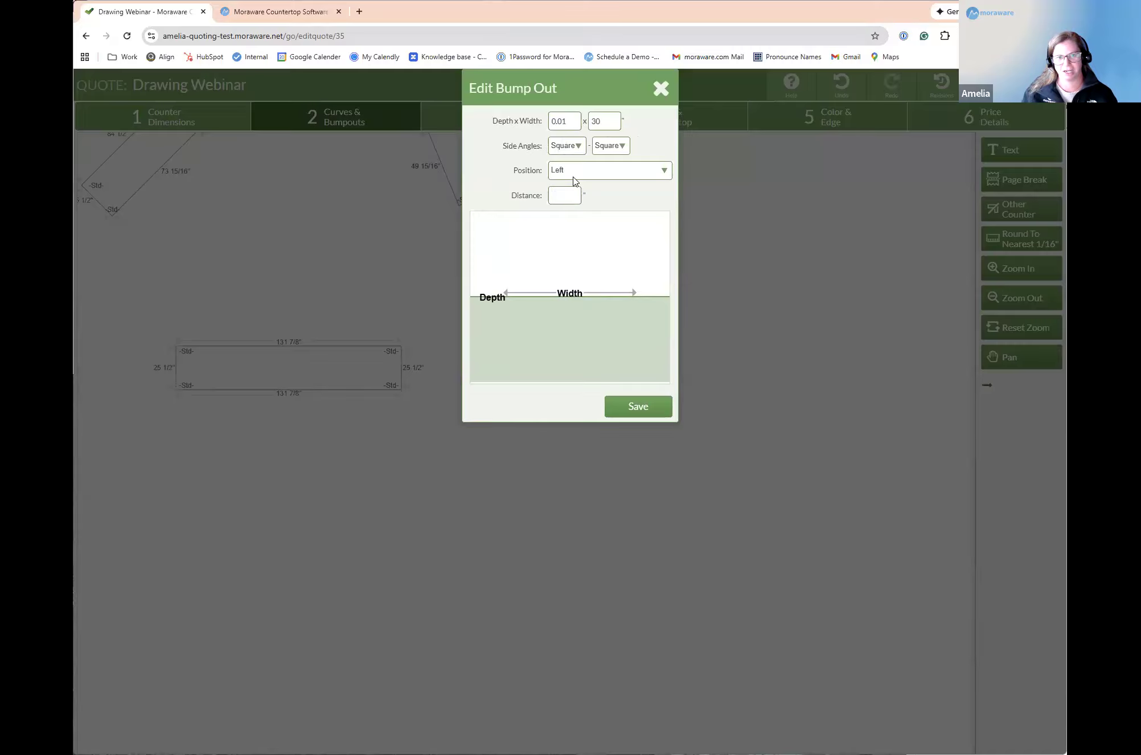
left_click(640, 404)
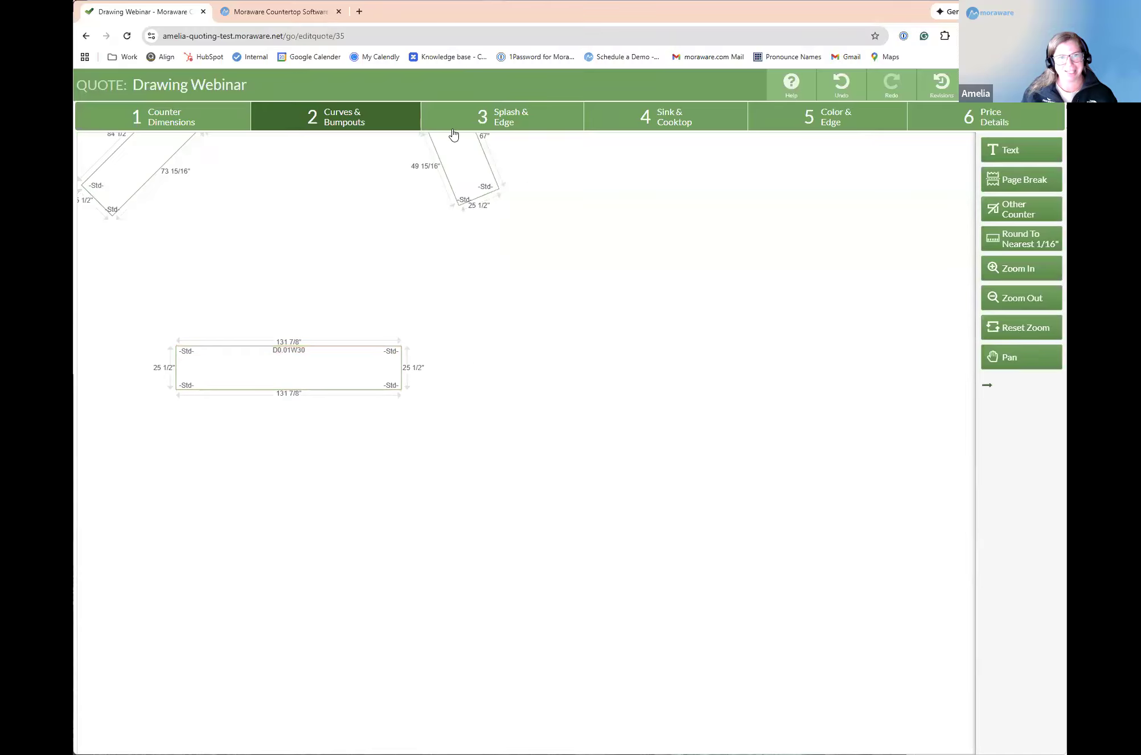
Step: Segment the straight counter's upper edge and apply a 5" splash to both outer segments
left_click(516, 120)
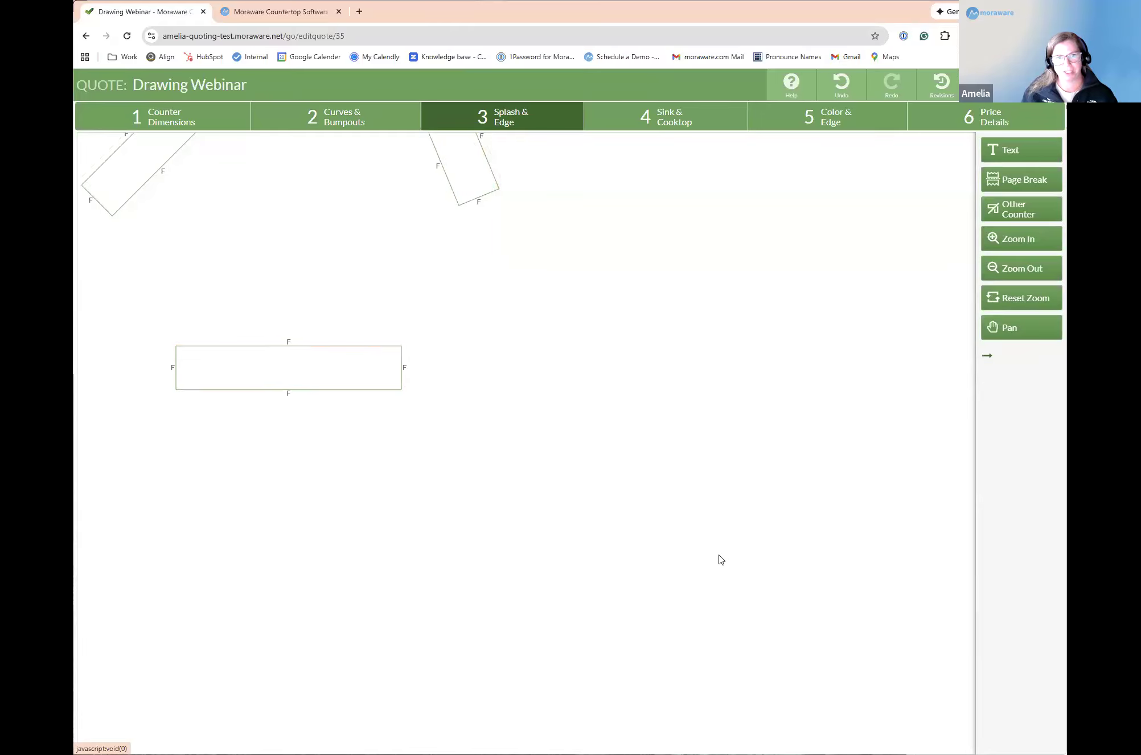
left_click(341, 351)
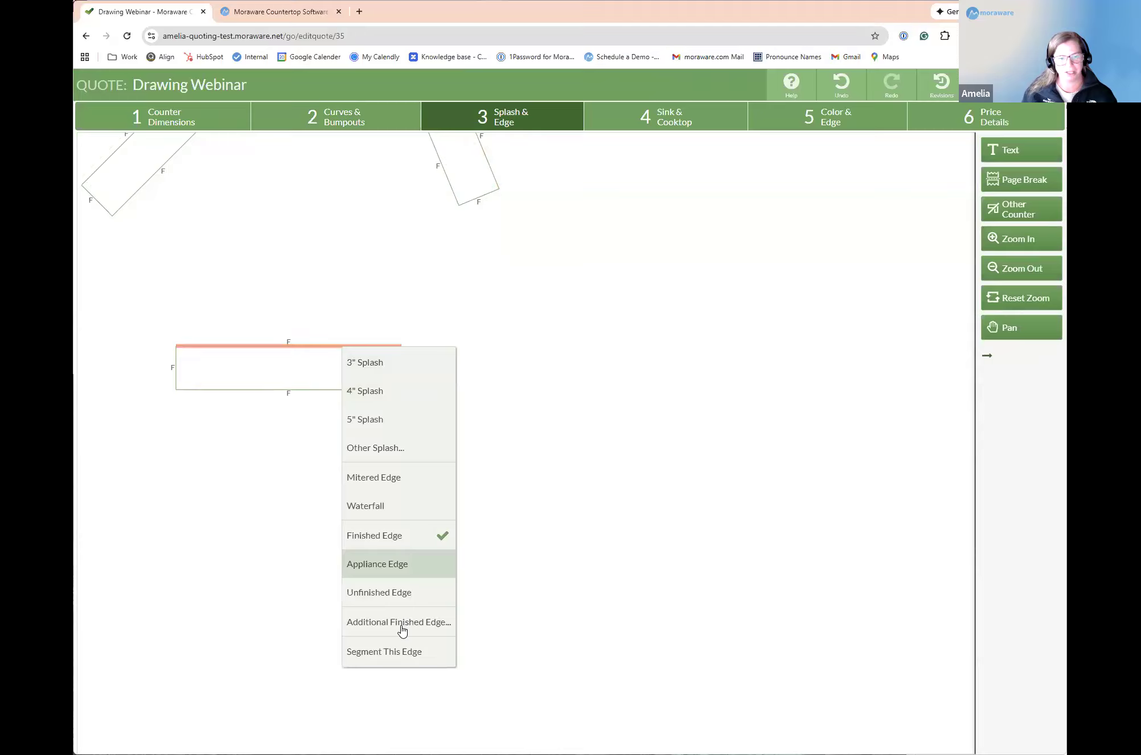
left_click(400, 651)
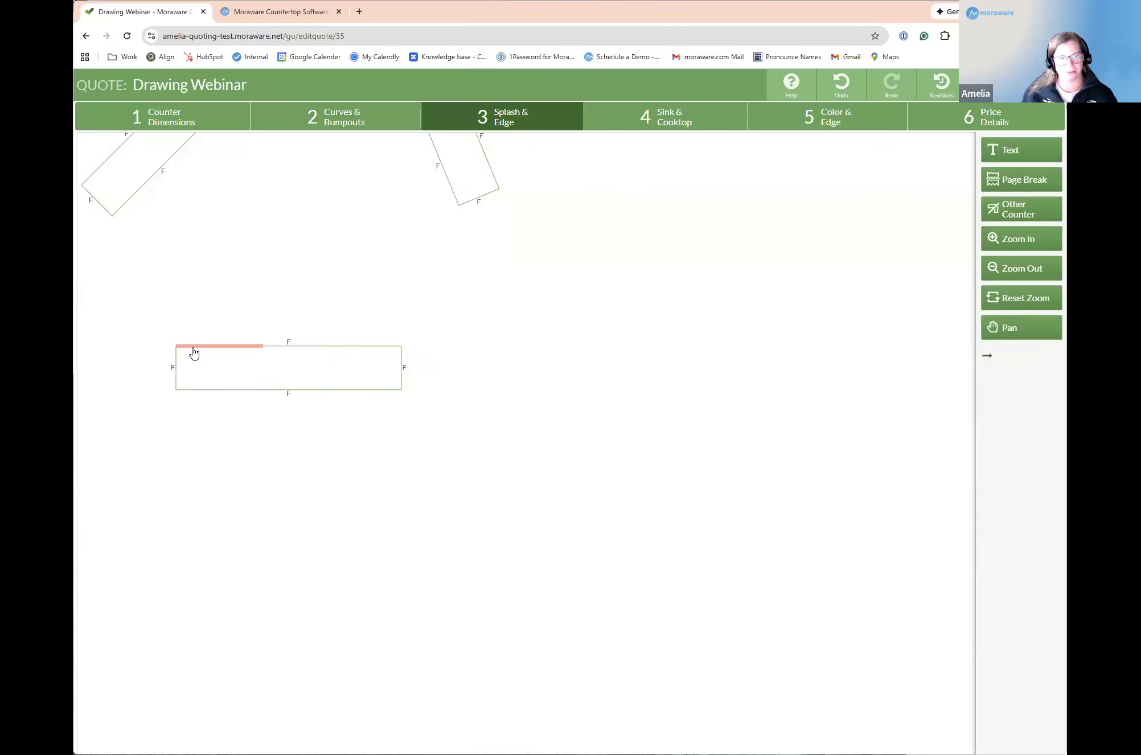
left_click(216, 371)
left_click(230, 423)
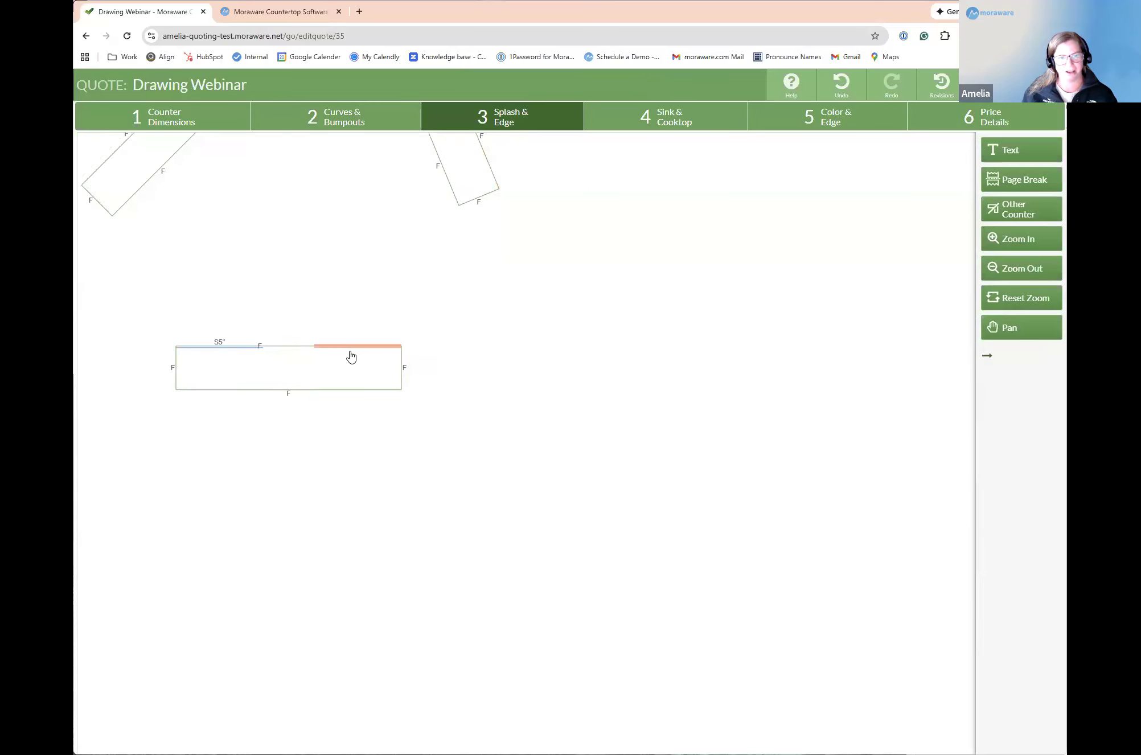
left_click(374, 379)
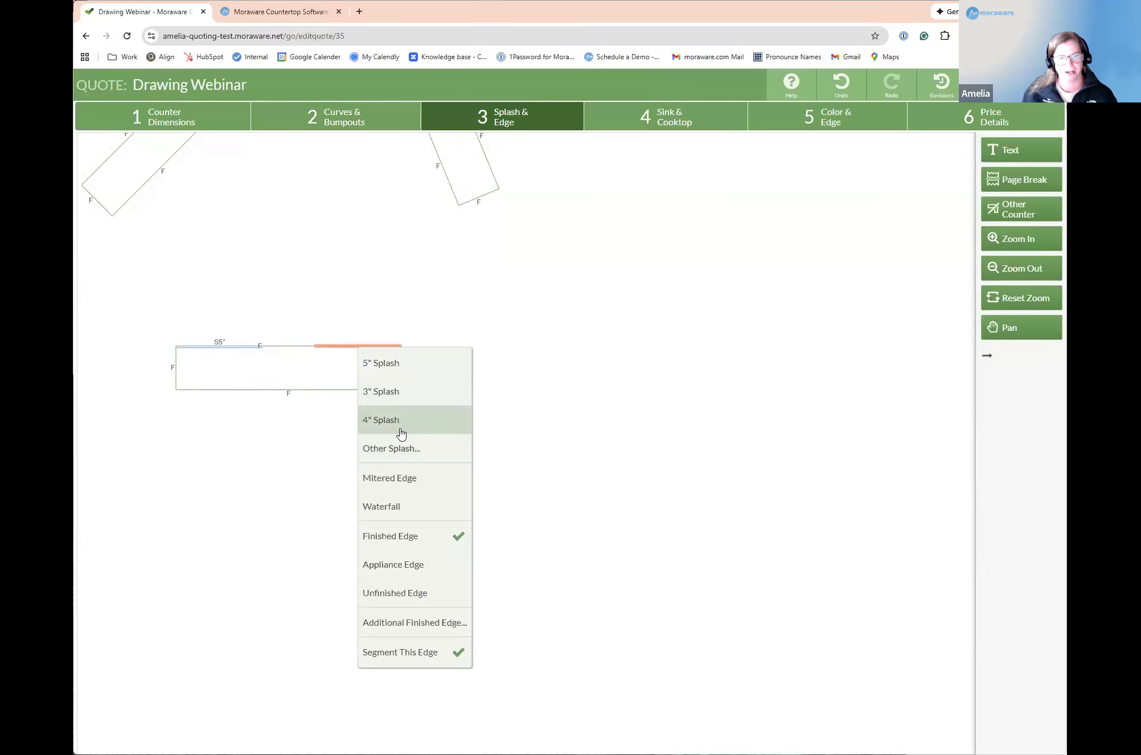
left_click(381, 364)
Step: Apply a custom 18-inch-high splash to the middle segment of the straight counter's upper edge
left_click(291, 349)
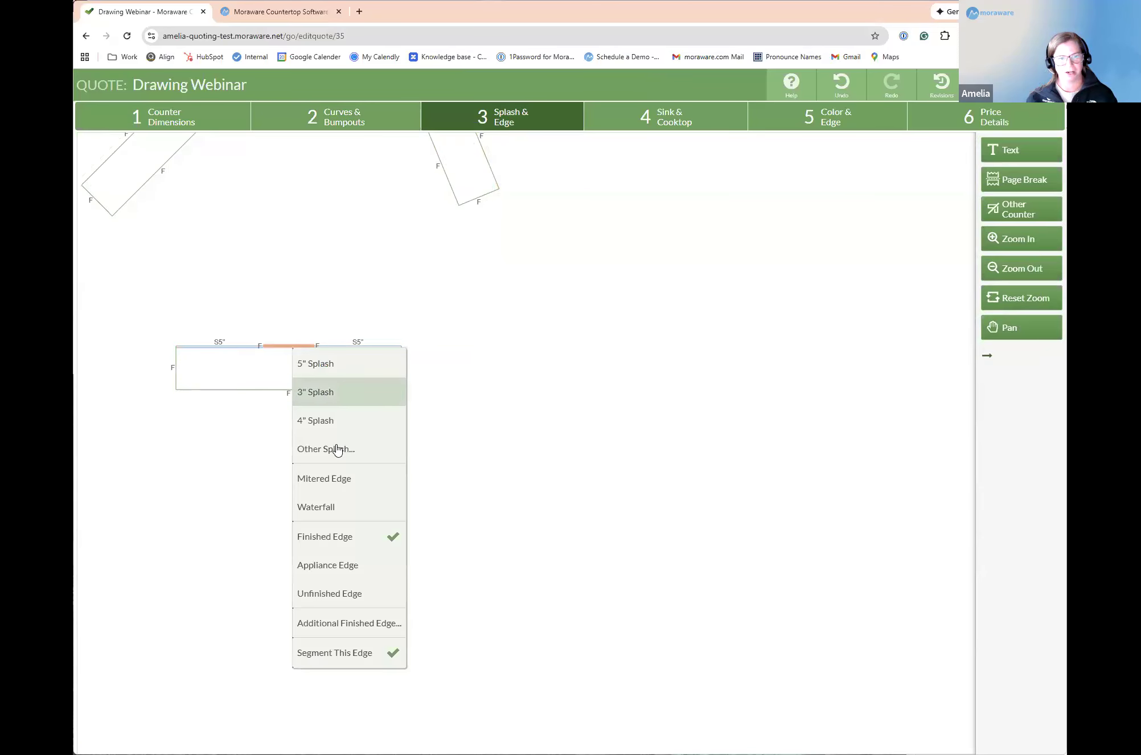
left_click(335, 449)
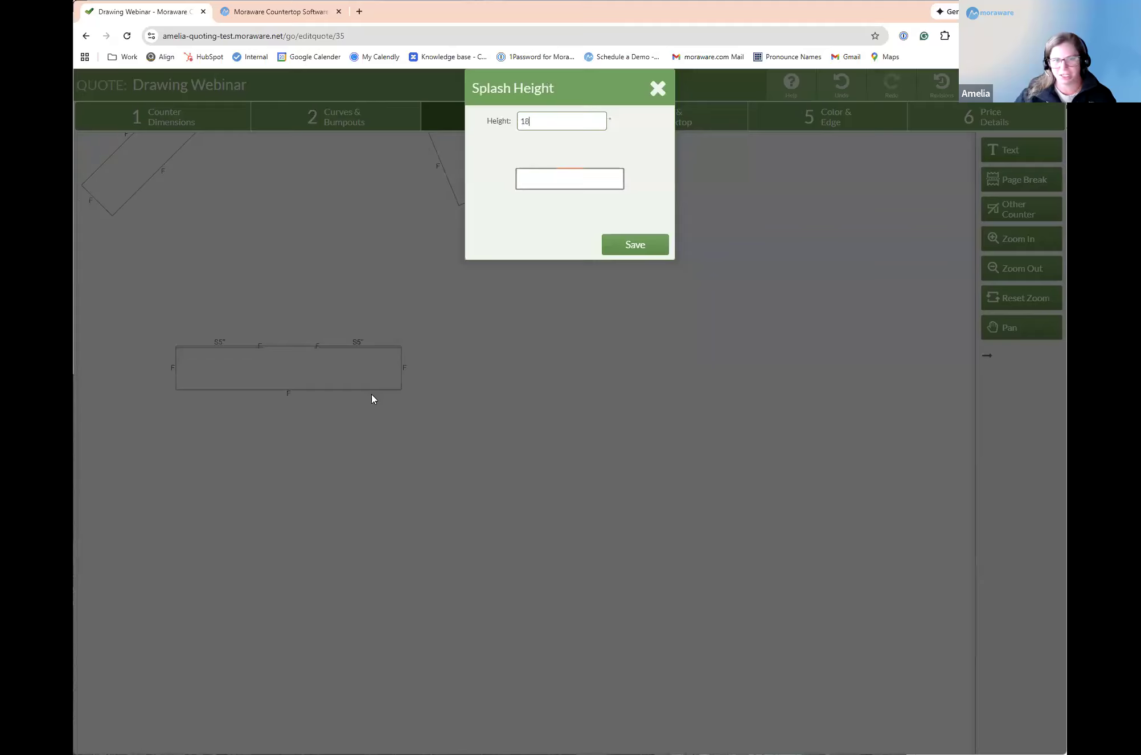
left_click(628, 245)
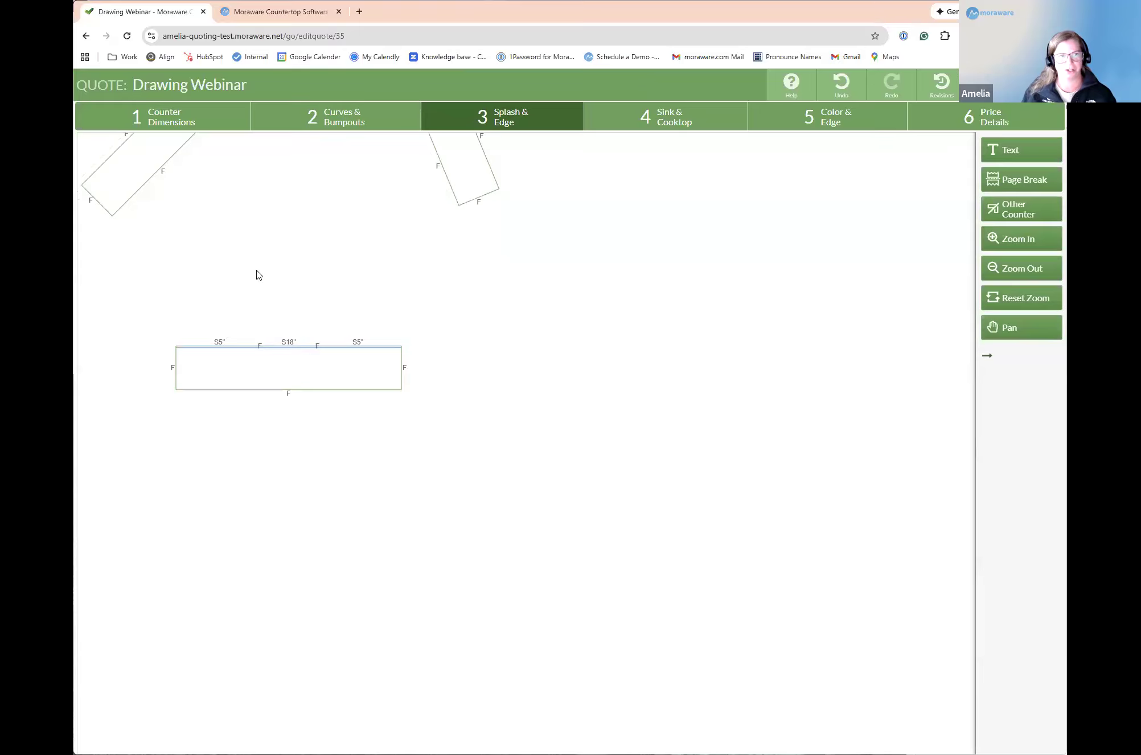
left_click(343, 370)
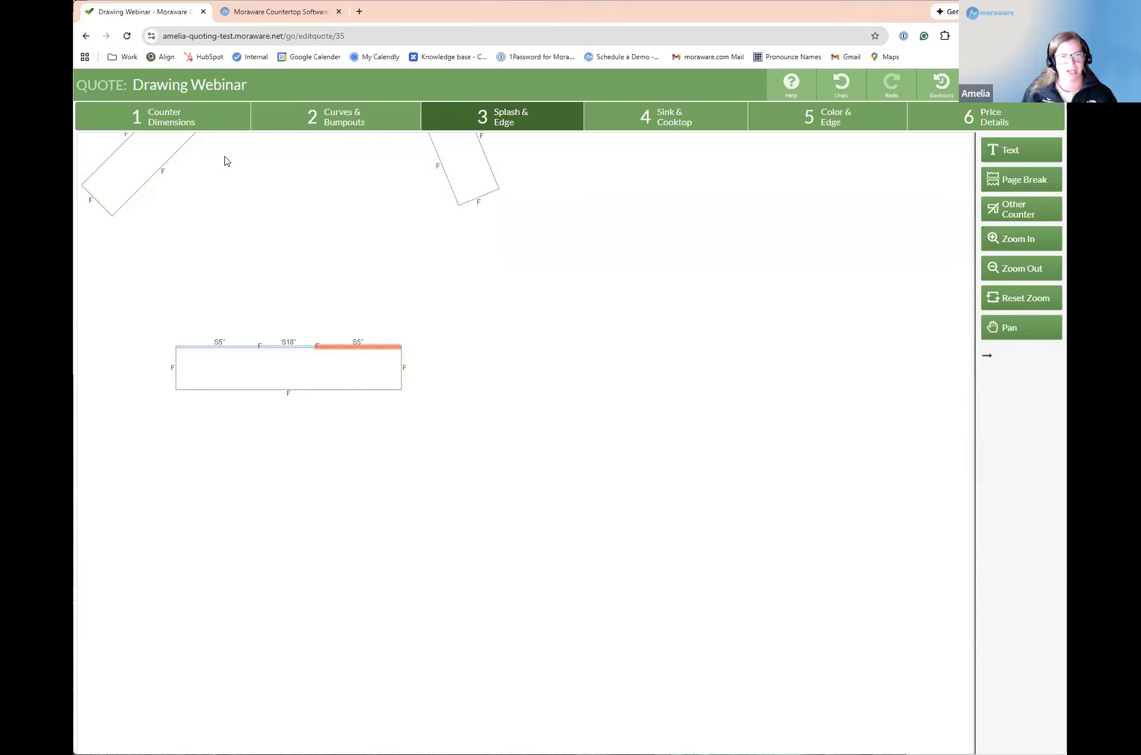
Step: Return to the counter dimensions, move the splashed counter upward and draw a straight counter about 153 3/16 inches long below it
left_click(219, 122)
left_click_drag(282, 335, 271, 299)
mouse_move(149, 446)
left_mouse_down()
mouse_move(418, 458)
mouse_move(339, 484)
mouse_move(352, 491)
left_mouse_up()
Step: Draw another straight counter just above the lowest one and set its length to 153 inches
mouse_move(140, 427)
left_mouse_down()
mouse_move(365, 435)
mouse_move(399, 425)
left_mouse_up()
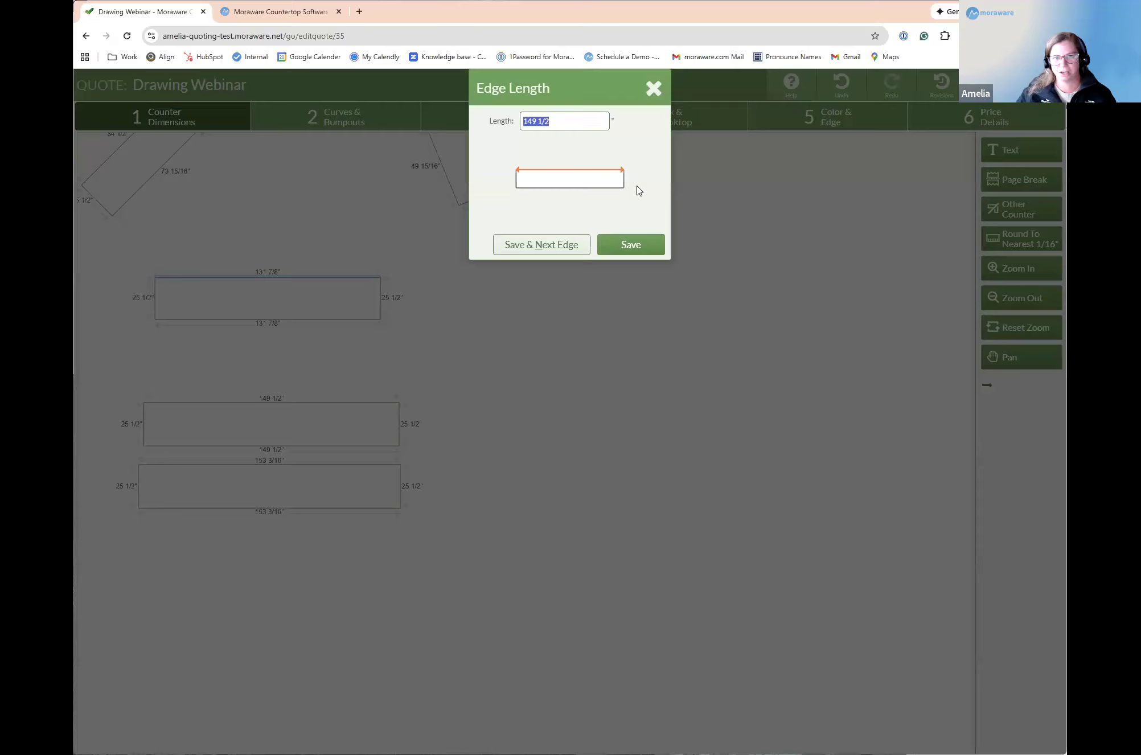
type("153")
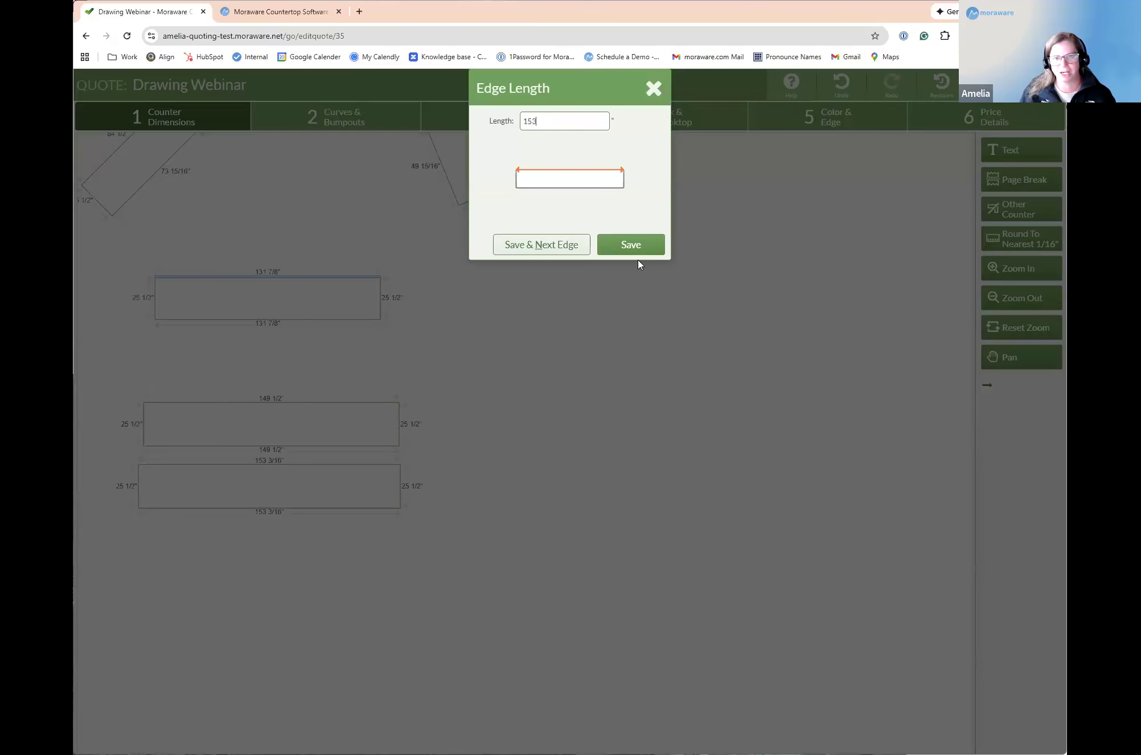
left_click(643, 251)
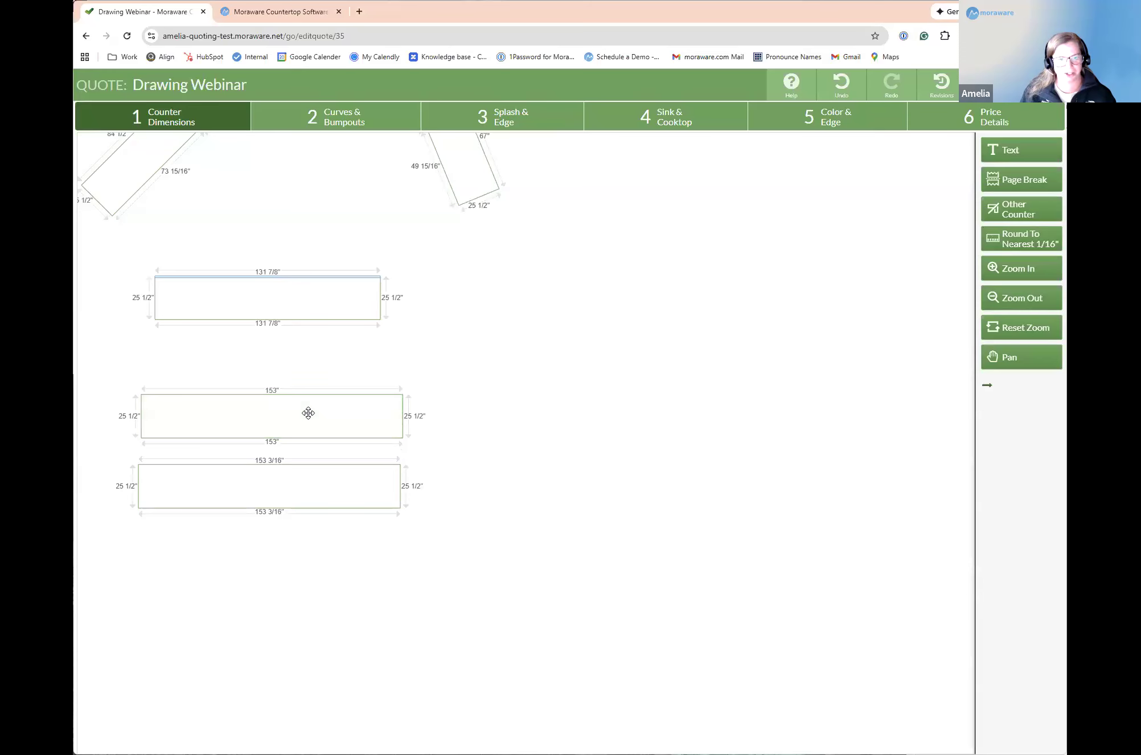
Step: Add a centered 30 x 30 inch bump-out to the upper edge of the 153-inch straight counter
left_click(351, 116)
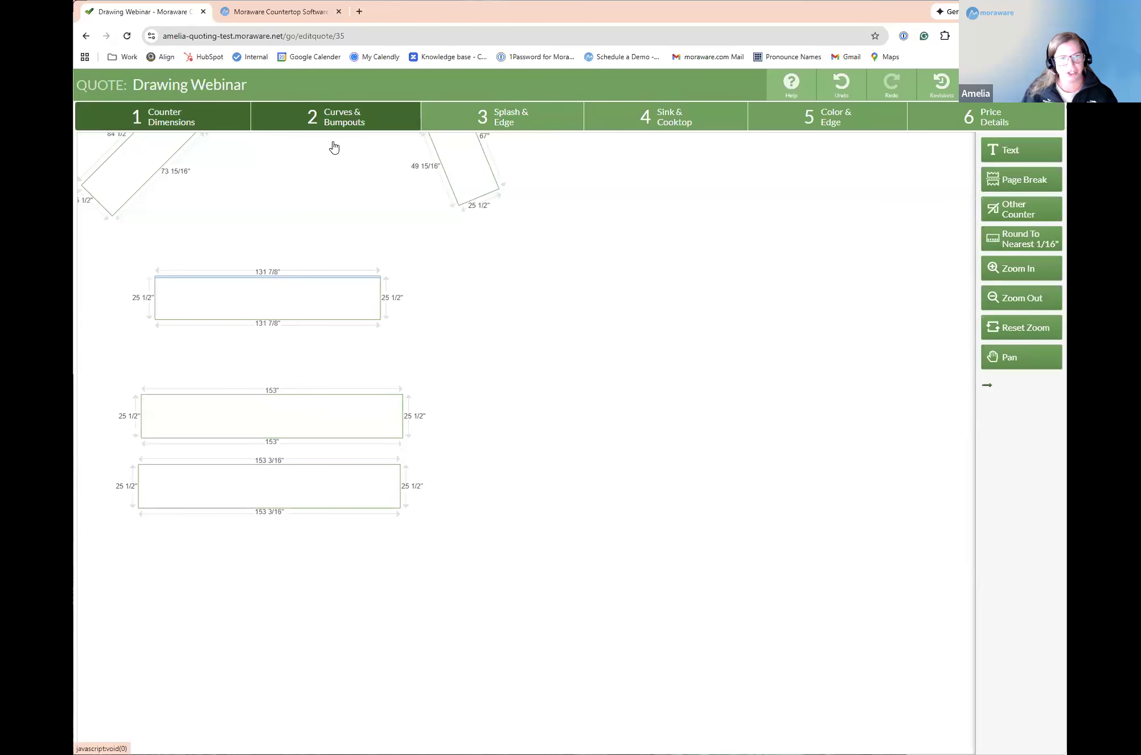
left_click(294, 402)
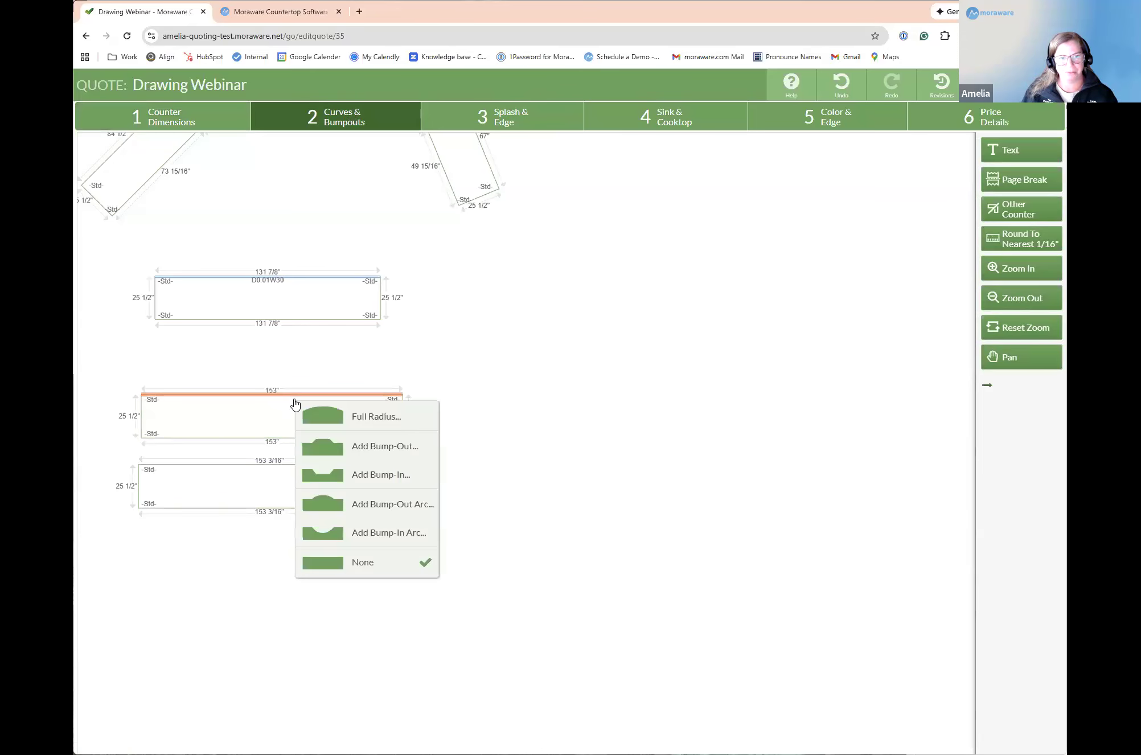
left_click(399, 450)
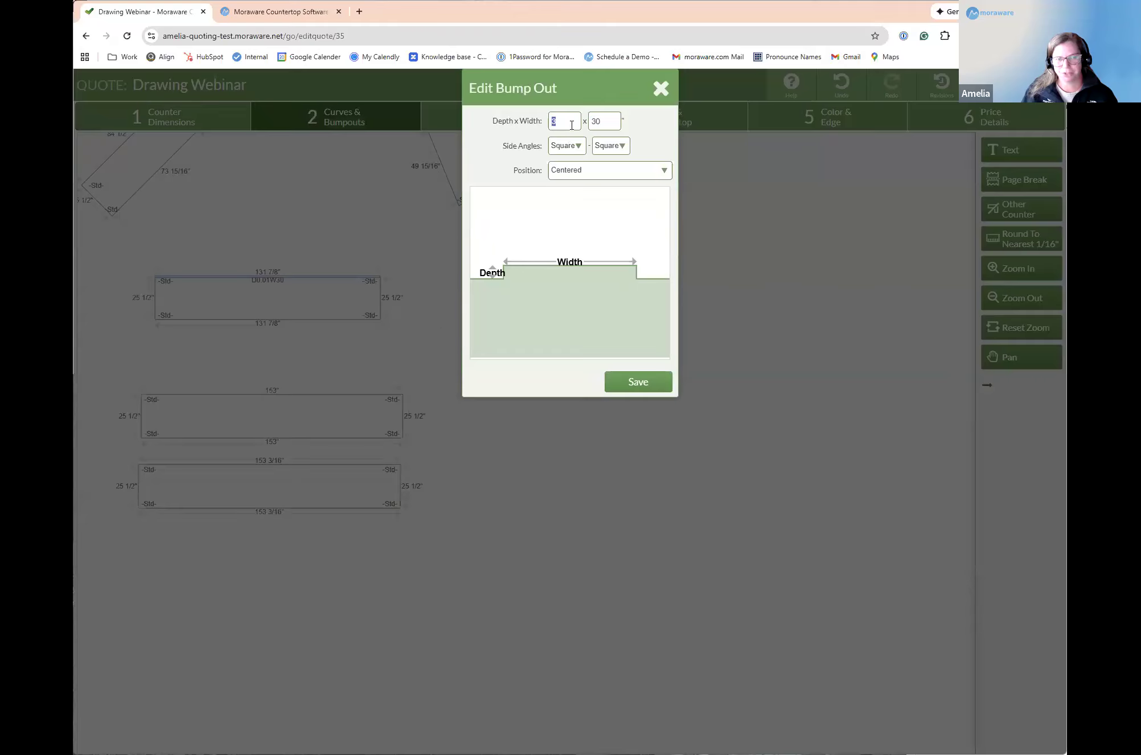
type("30")
left_click(638, 382)
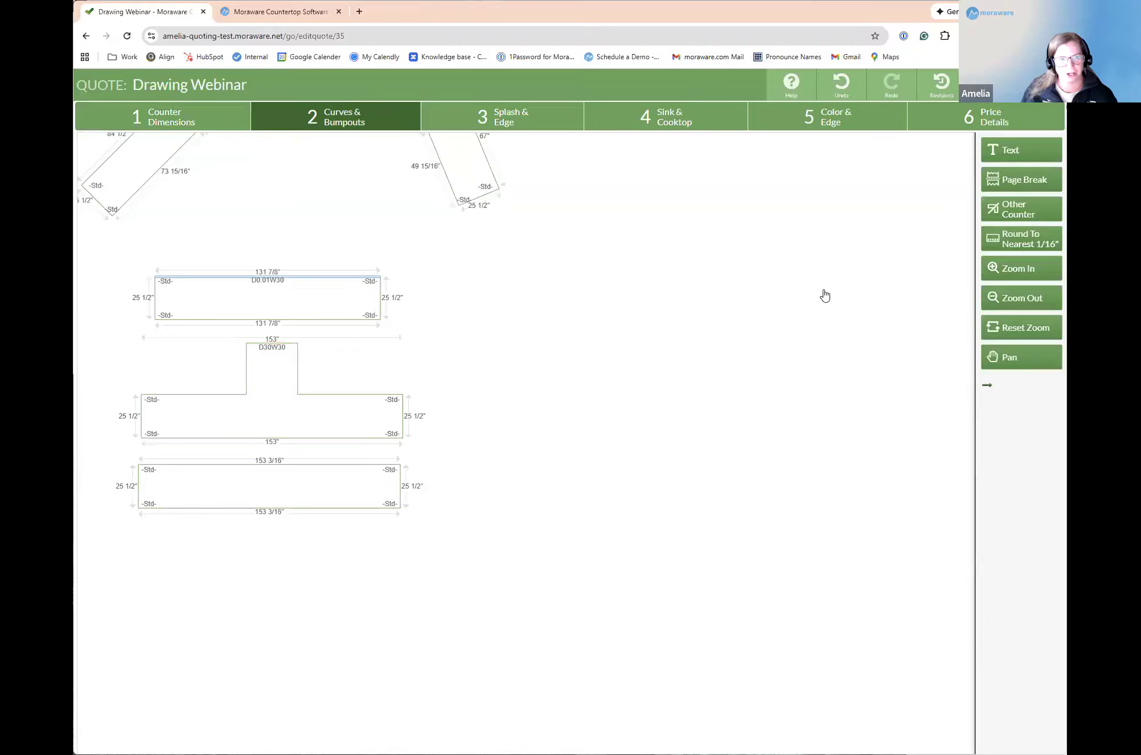
Step: Add the text label "backsplash" inside the counter with the 30-inch-deep bump-out
left_click(1031, 155)
left_click(575, 438)
type("backsplash")
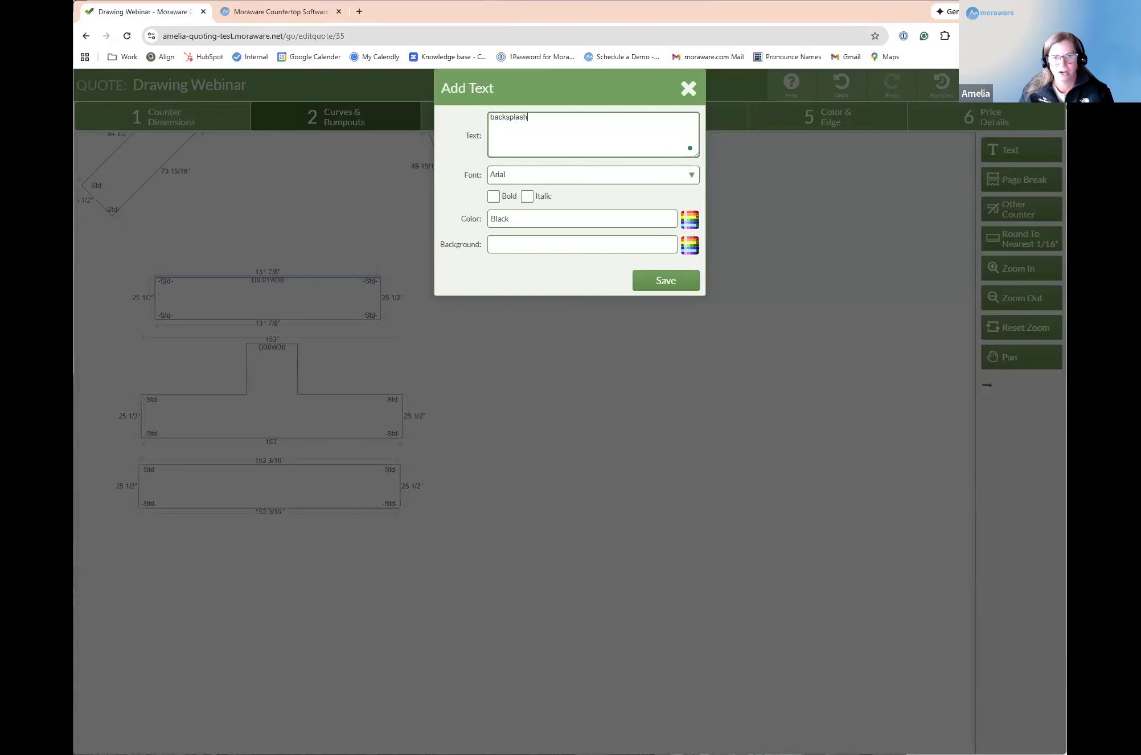
left_click(683, 282)
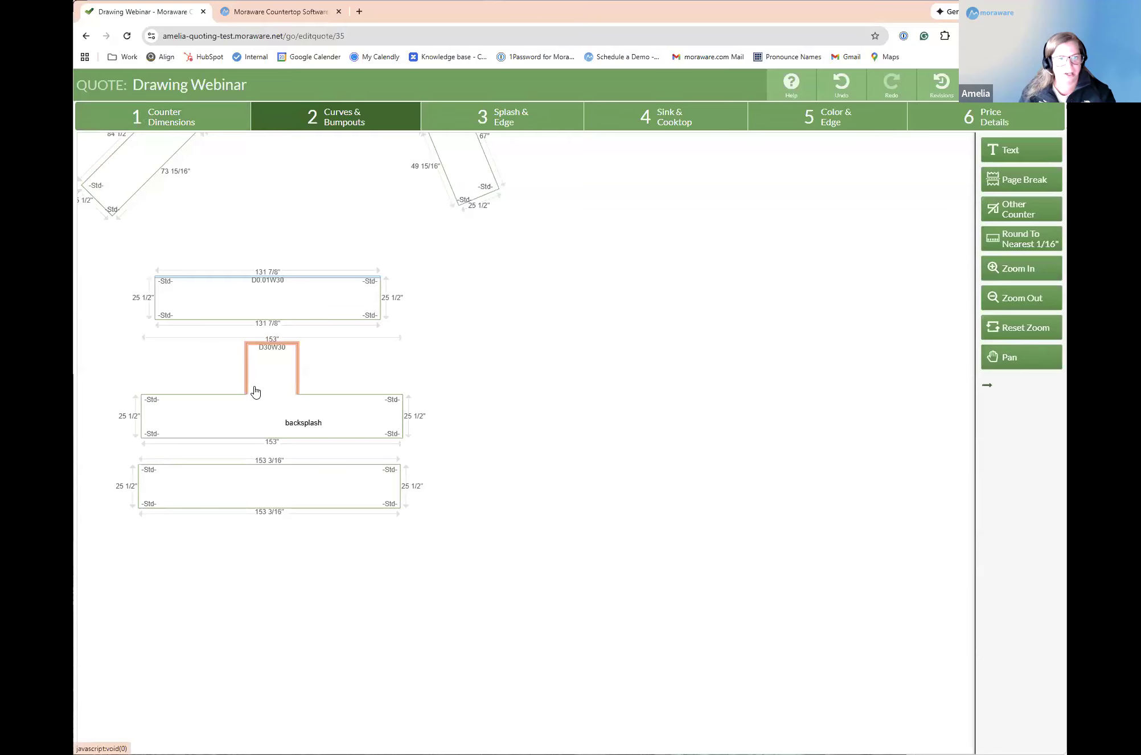
scroll(247, 390, "up", 1)
left_click(145, 121)
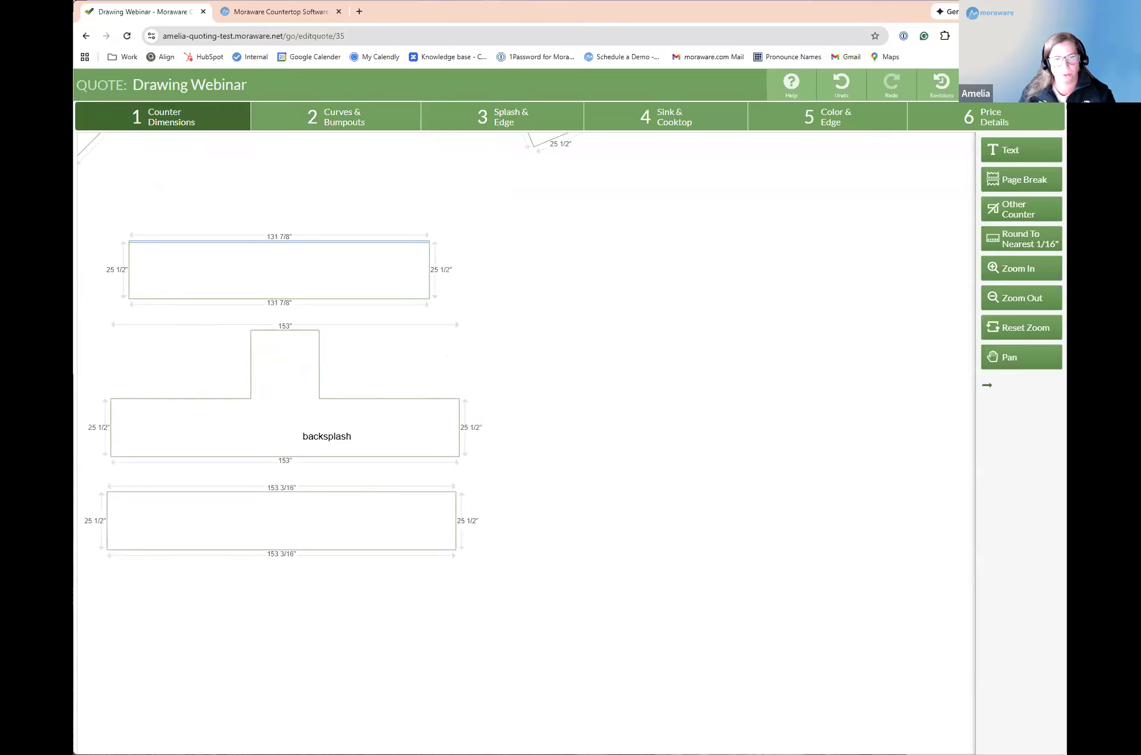
mouse_move(362, 349)
left_mouse_down()
mouse_move(407, 370)
mouse_move(375, 369)
left_mouse_up()
left_click_drag(205, 363, 140, 356)
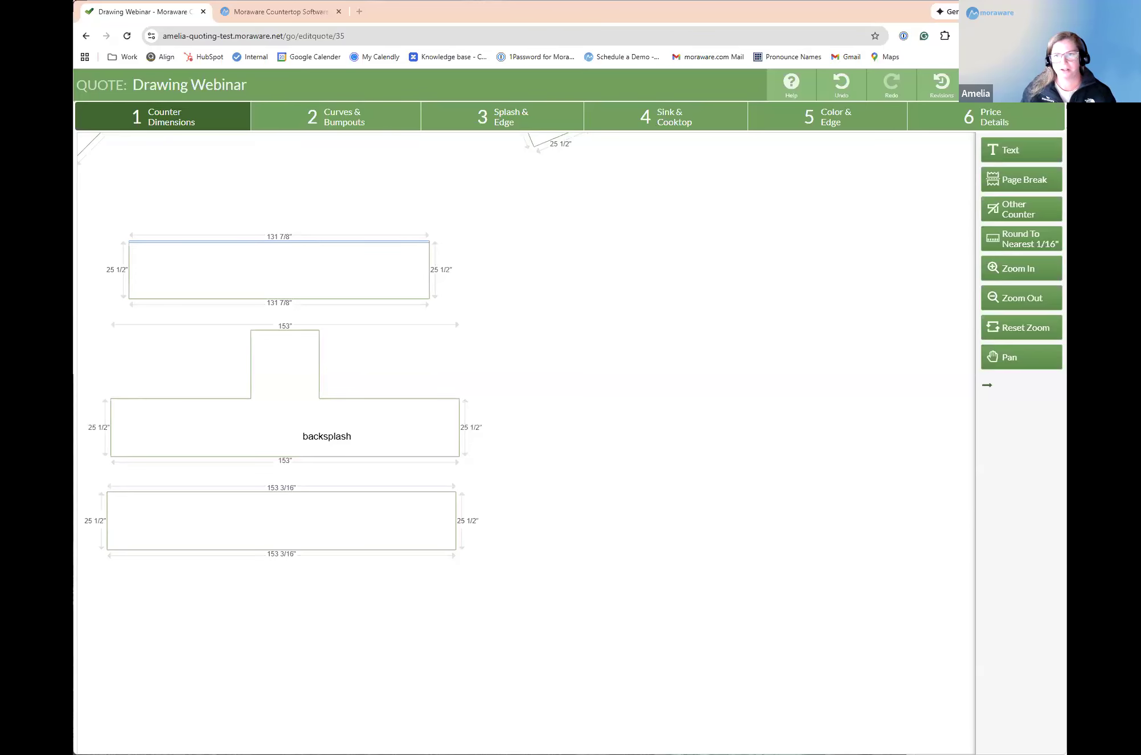
Step: Add a second area to the quote's color and edge settings and assign the T-shaped counter to it
left_click(793, 129)
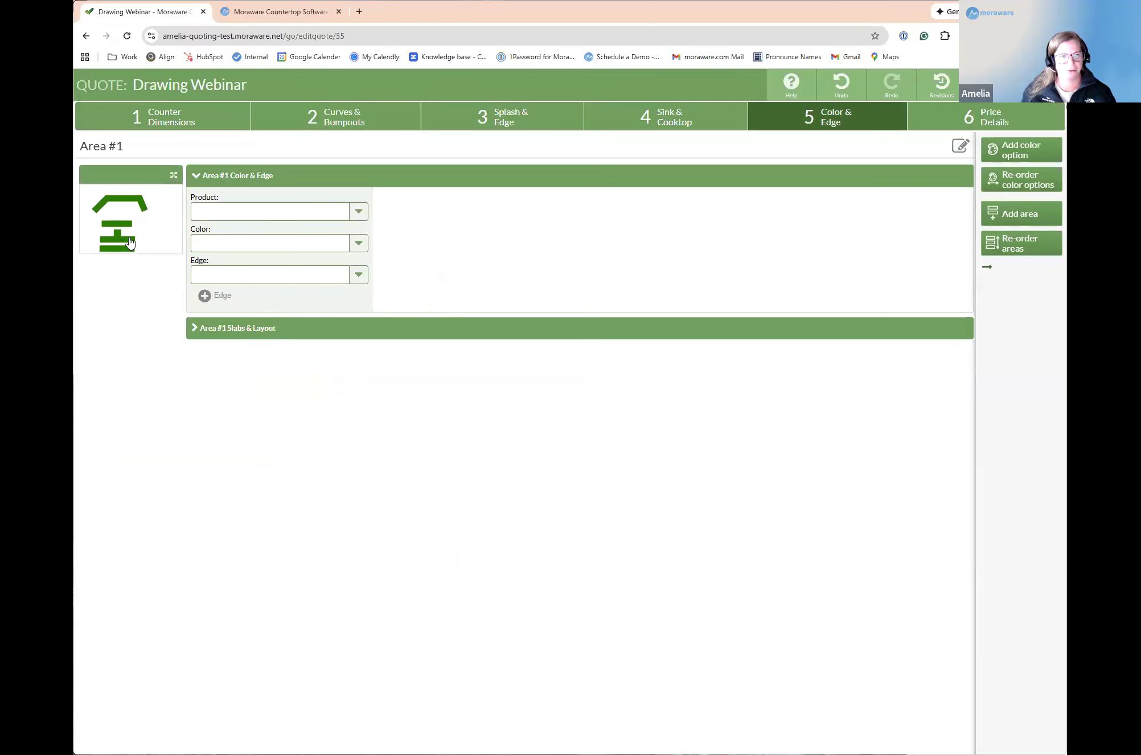
left_click(195, 334)
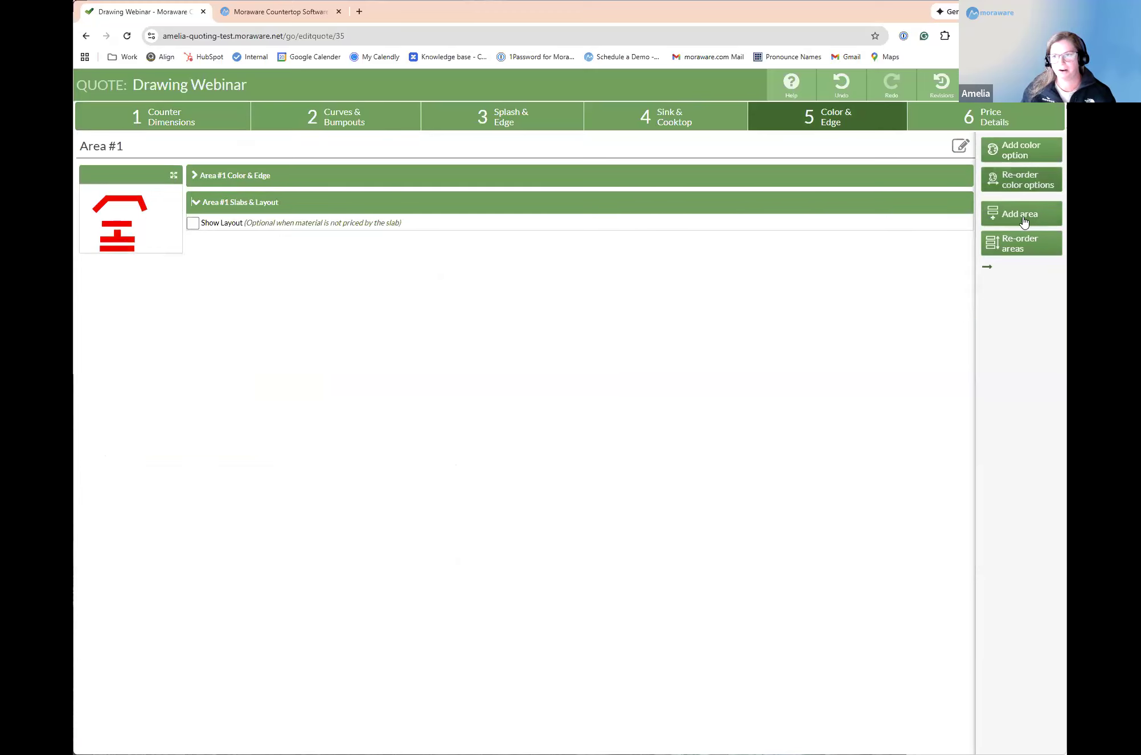
left_click(1024, 221)
left_click(195, 176)
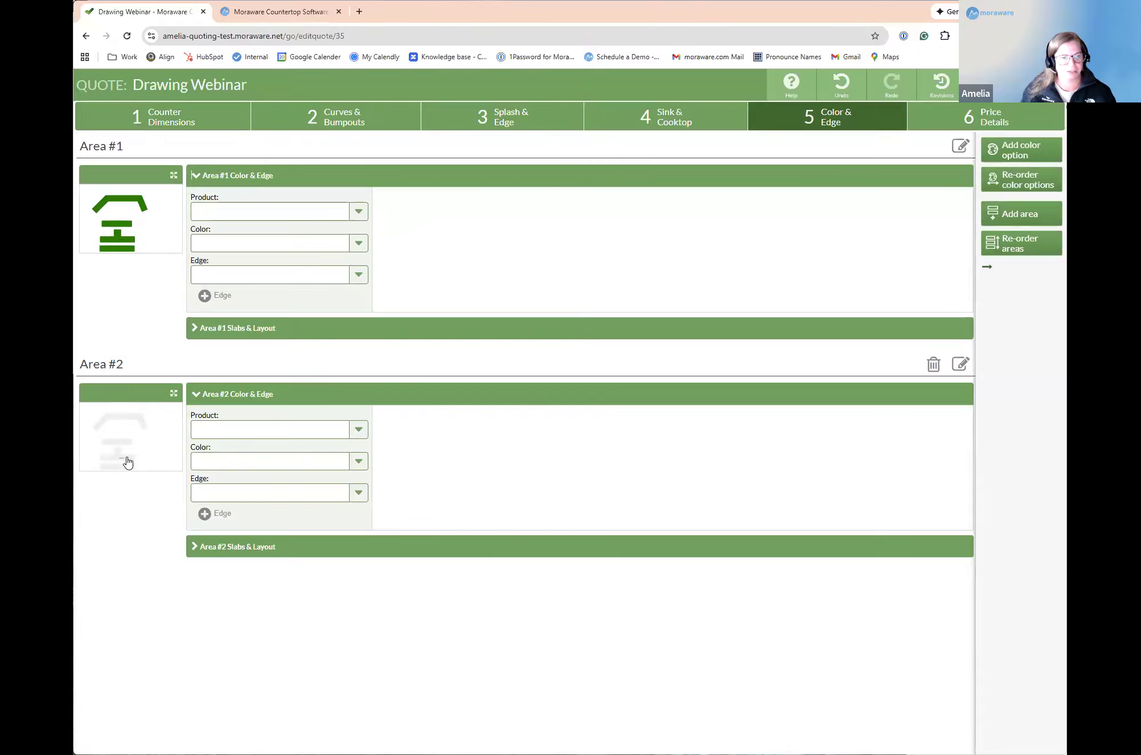
left_click(118, 458)
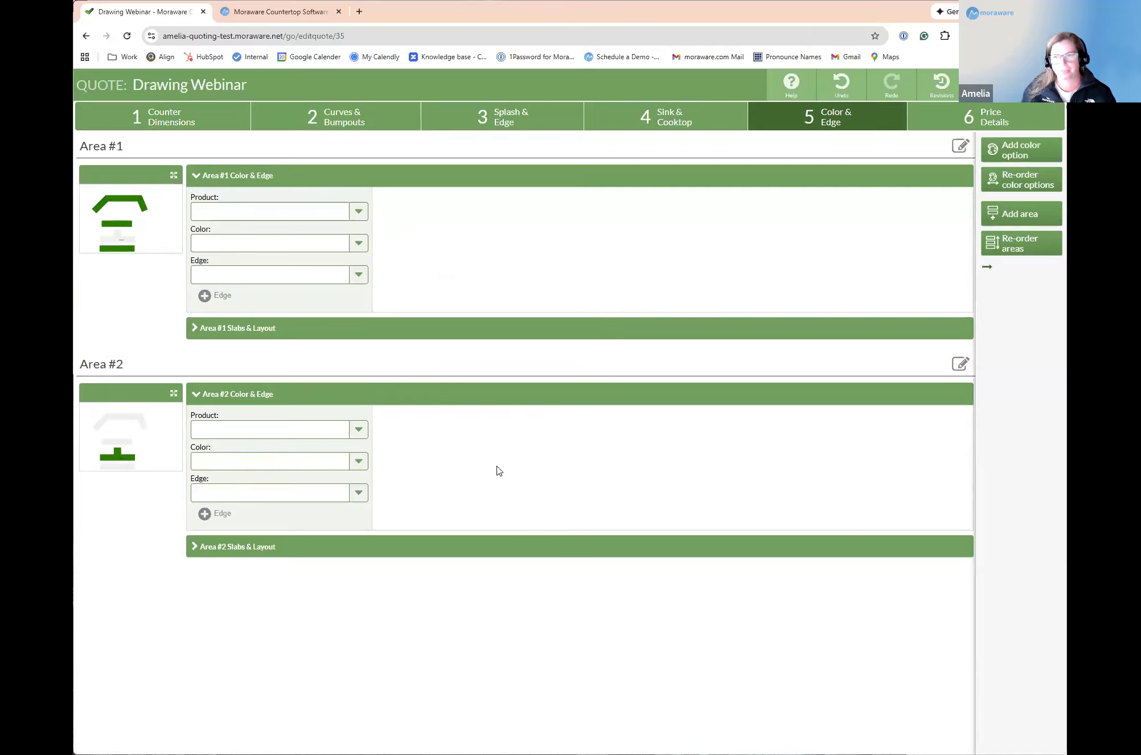
Step: Rename Area #2 as Backsplash and open the price details
left_click(279, 428)
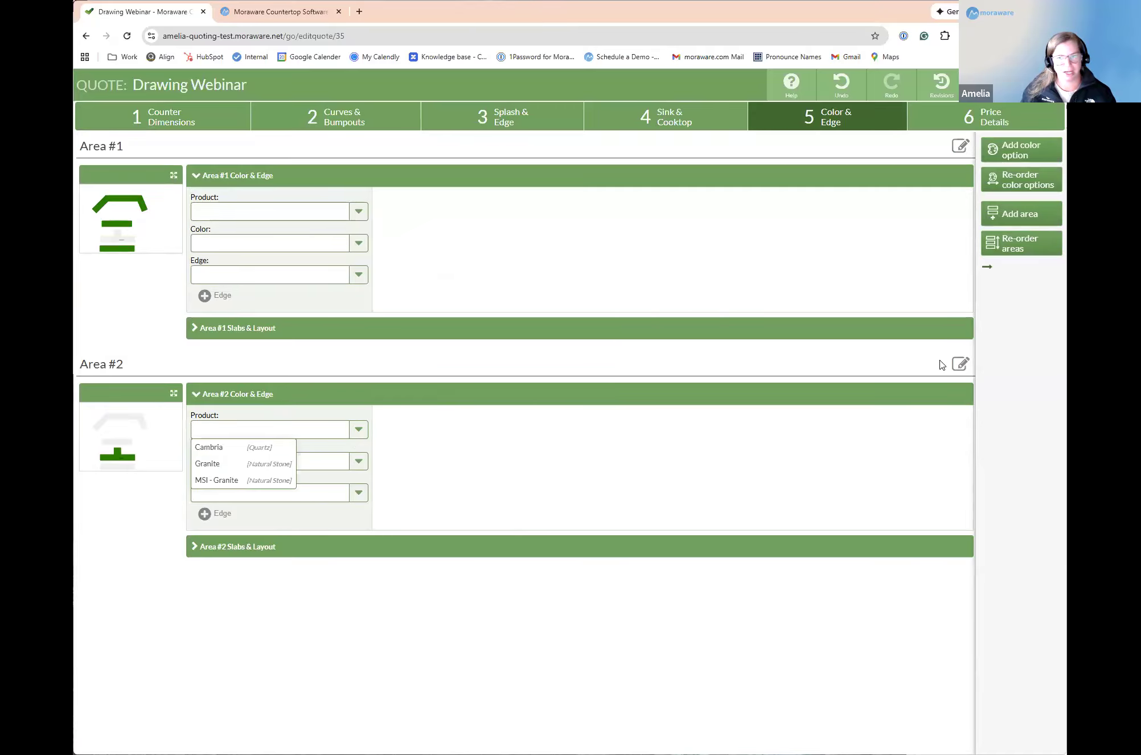
left_click(960, 364)
key("BackSpace")
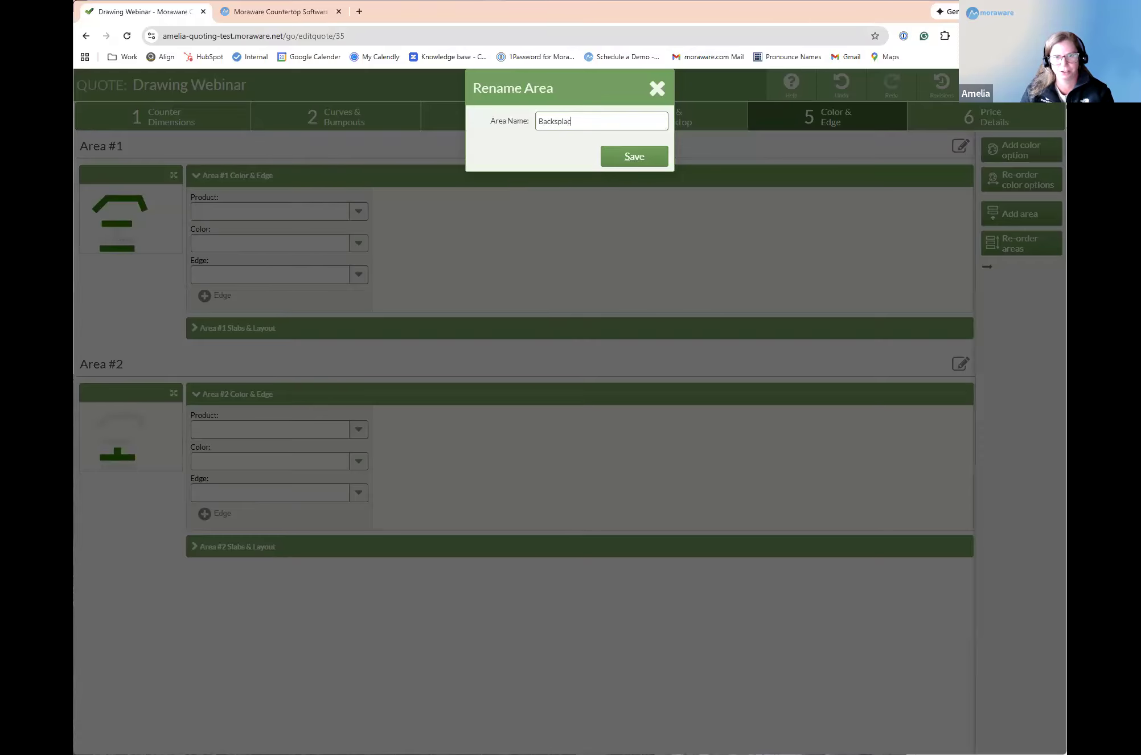
type("Backsplash")
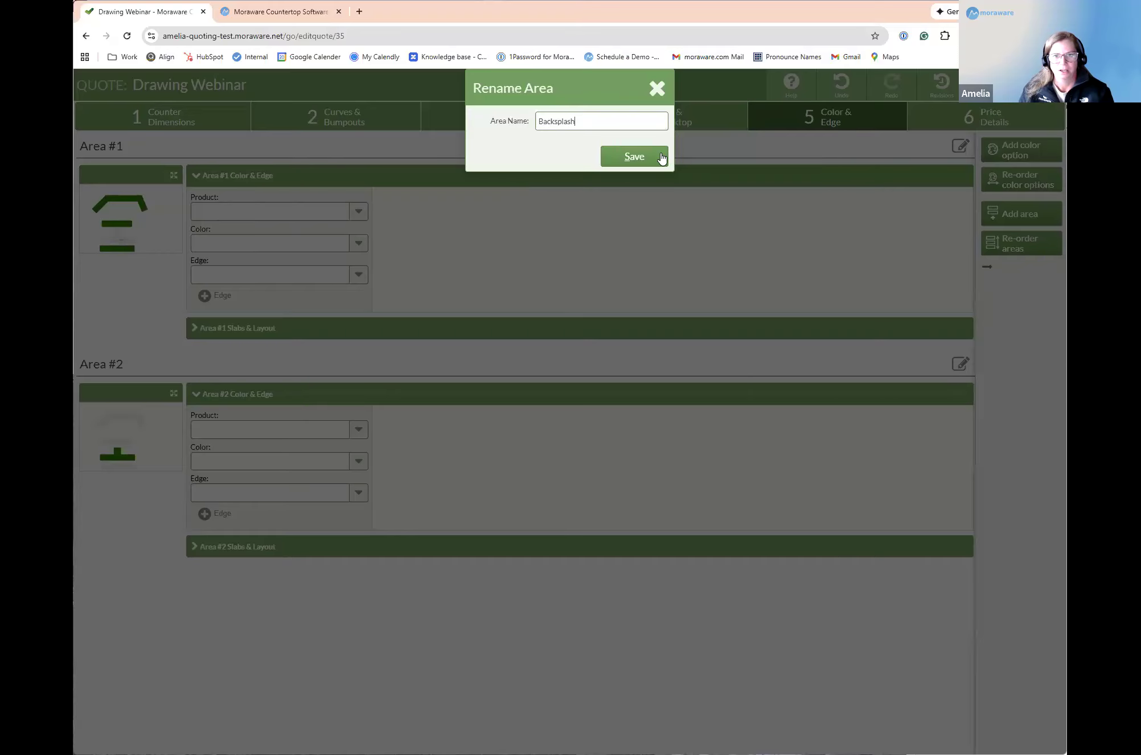
left_click(660, 158)
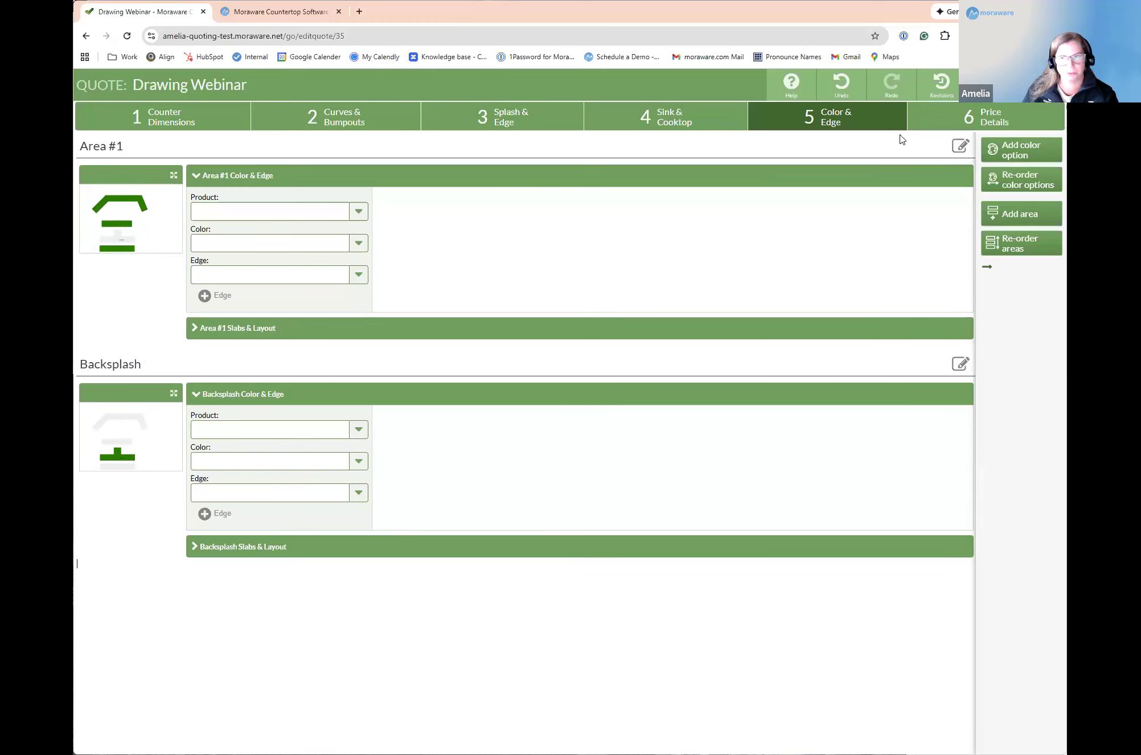
left_click(967, 116)
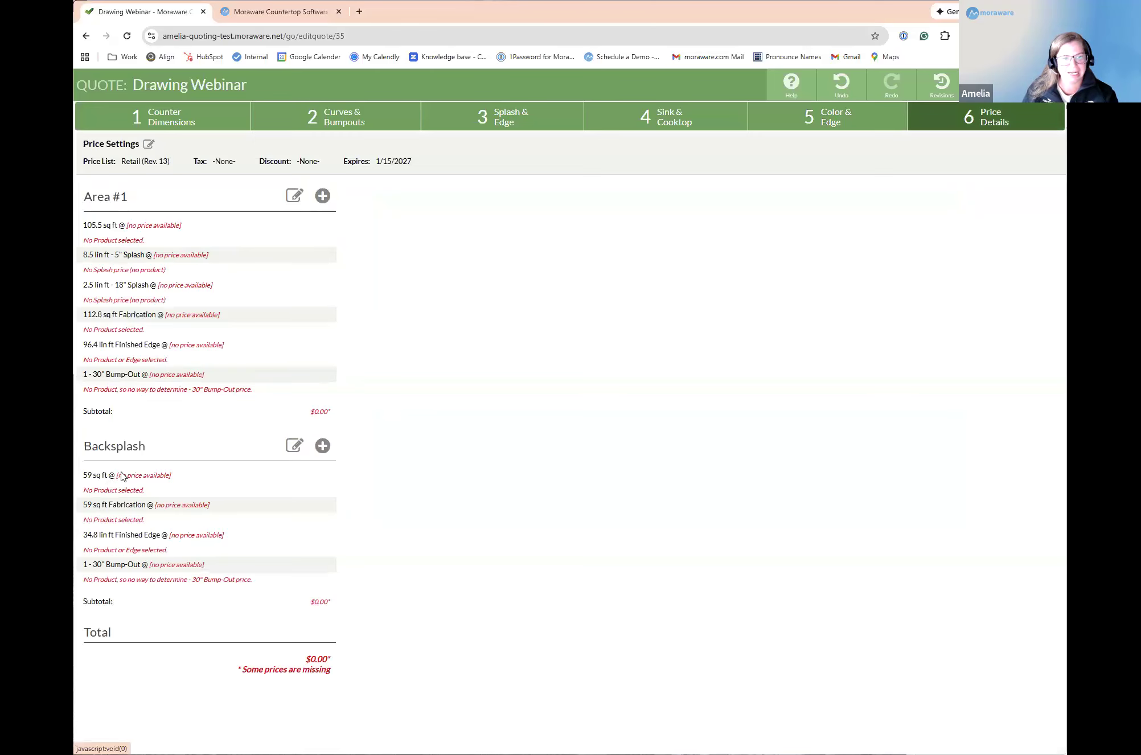
Step: Set Area #1's product to Granite, its color to Alaska White and its edge to Cove
left_click(762, 119)
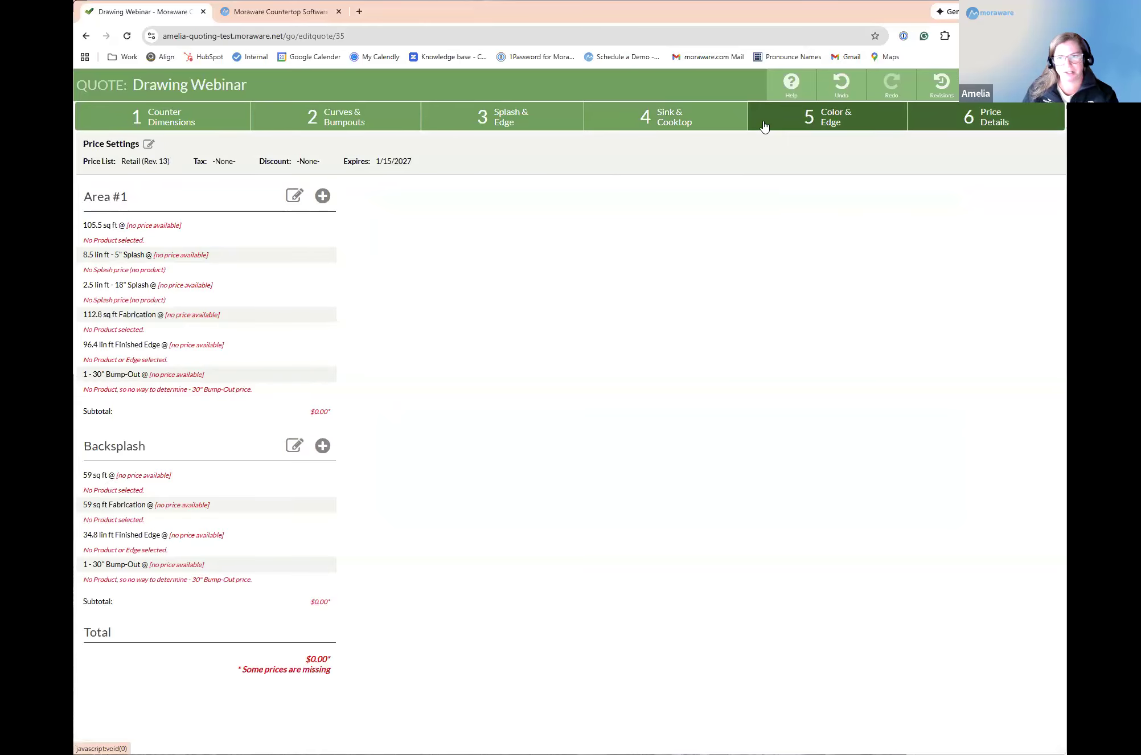
left_click(357, 215)
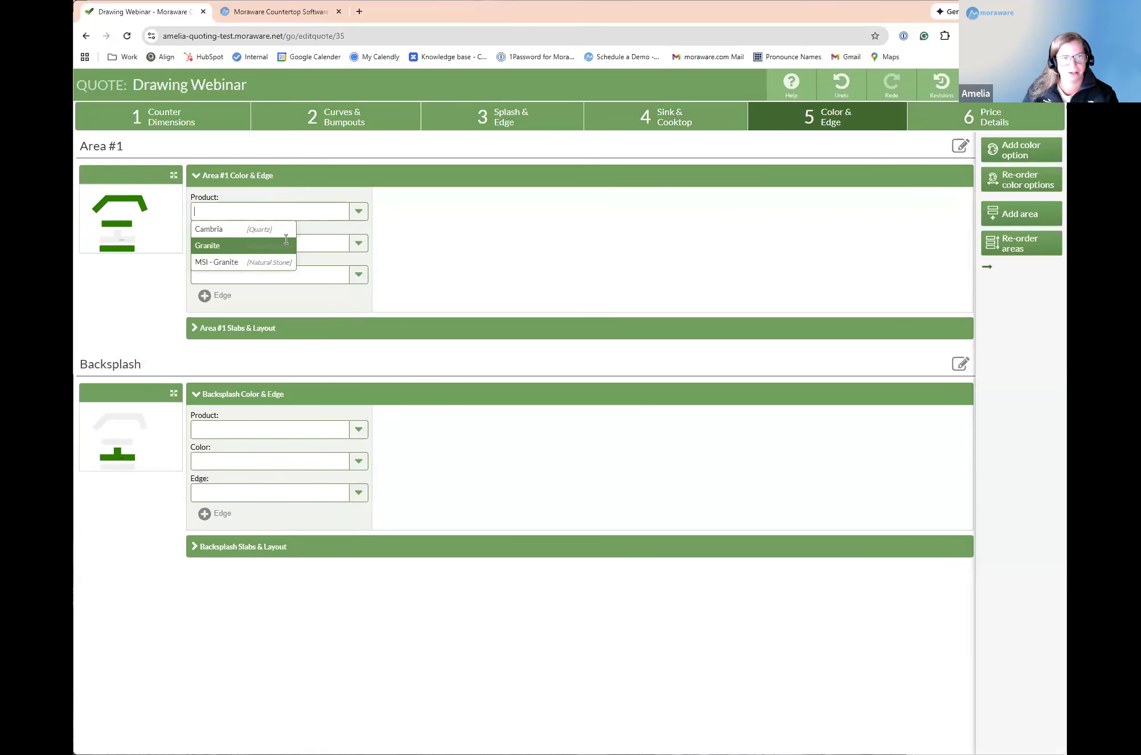
left_click(267, 245)
left_click(259, 247)
left_click(244, 313)
left_click(355, 275)
left_click(216, 324)
Step: Set the Backsplash area's product to Cambria, its color to Archdale and its edge to Bullnose
left_click(260, 469)
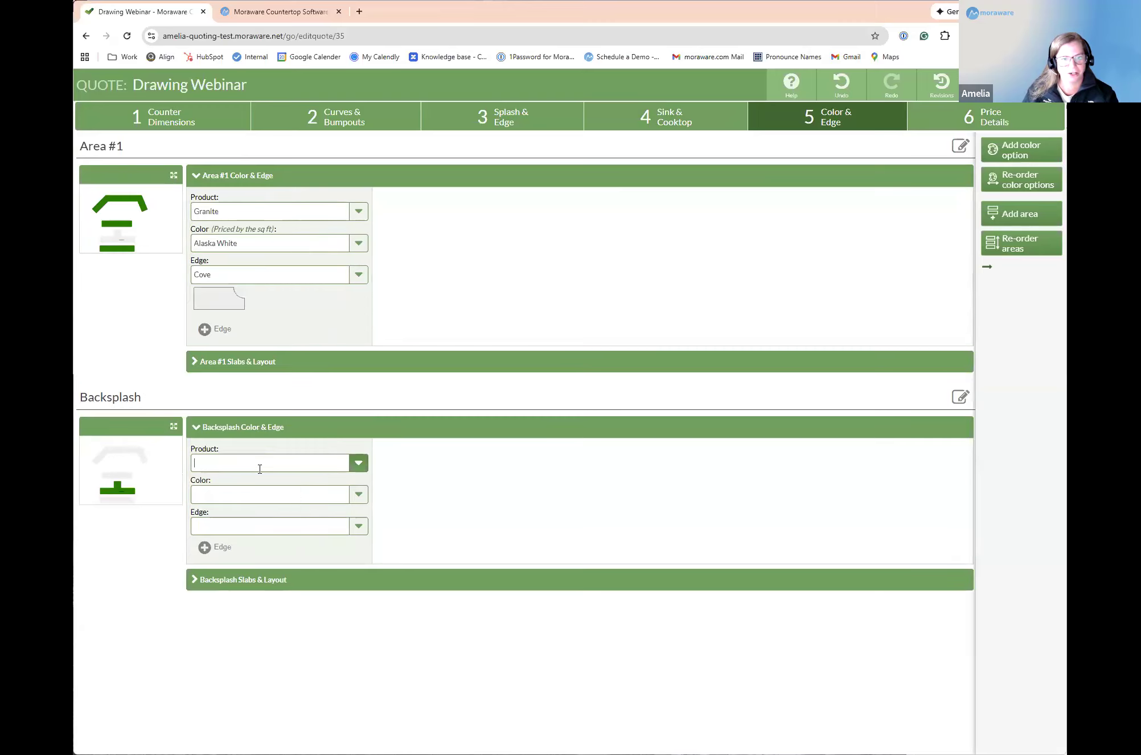
left_click(245, 482)
left_click(358, 494)
left_click(215, 595)
left_click(359, 527)
left_click(231, 559)
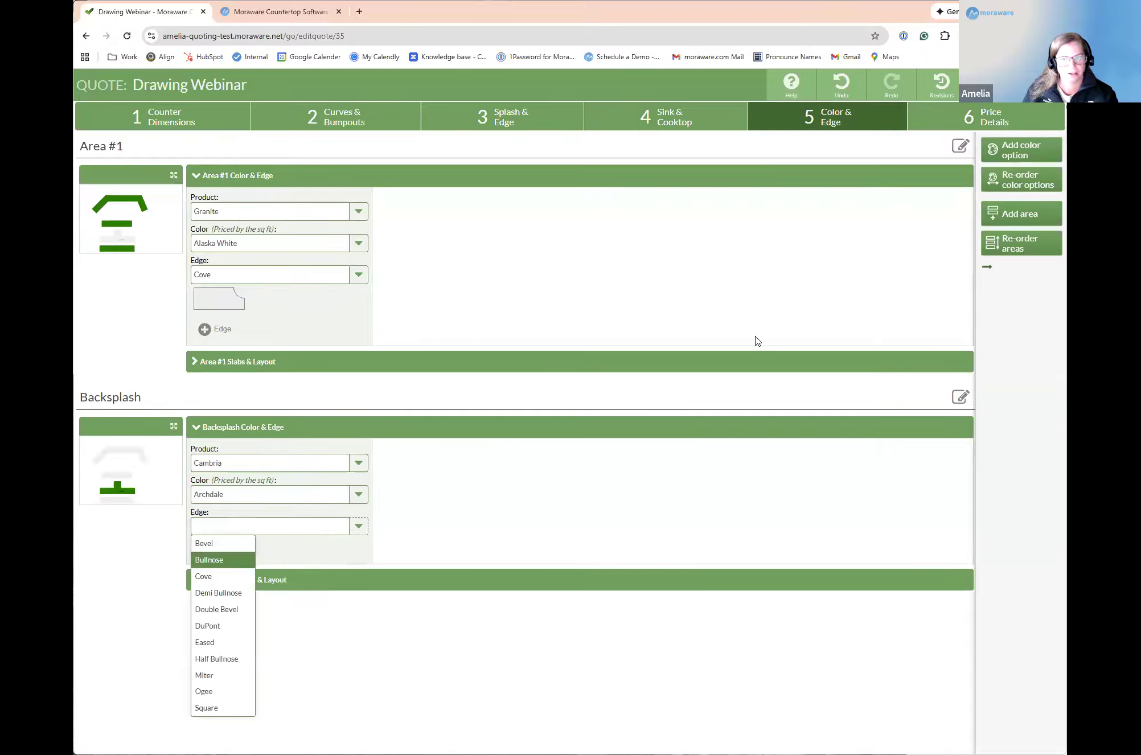
Step: Review the quote's overall total and the Backsplash area's subtotal in the price details
left_click(973, 124)
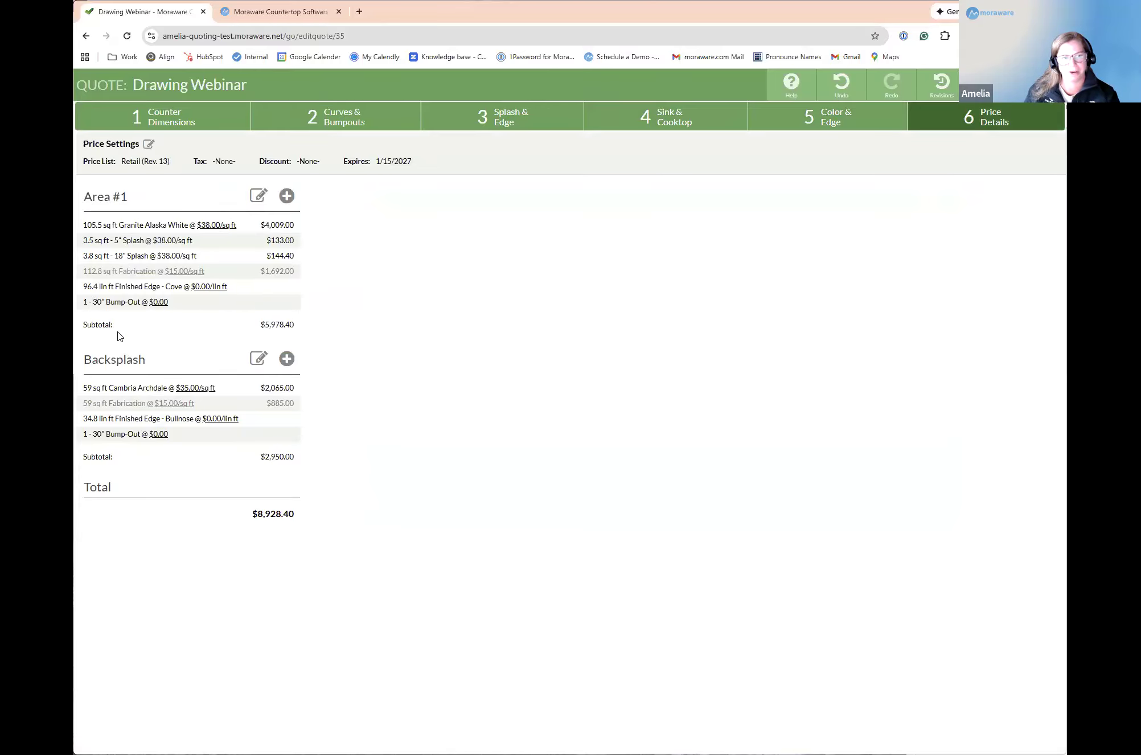
left_click_drag(252, 515, 300, 517)
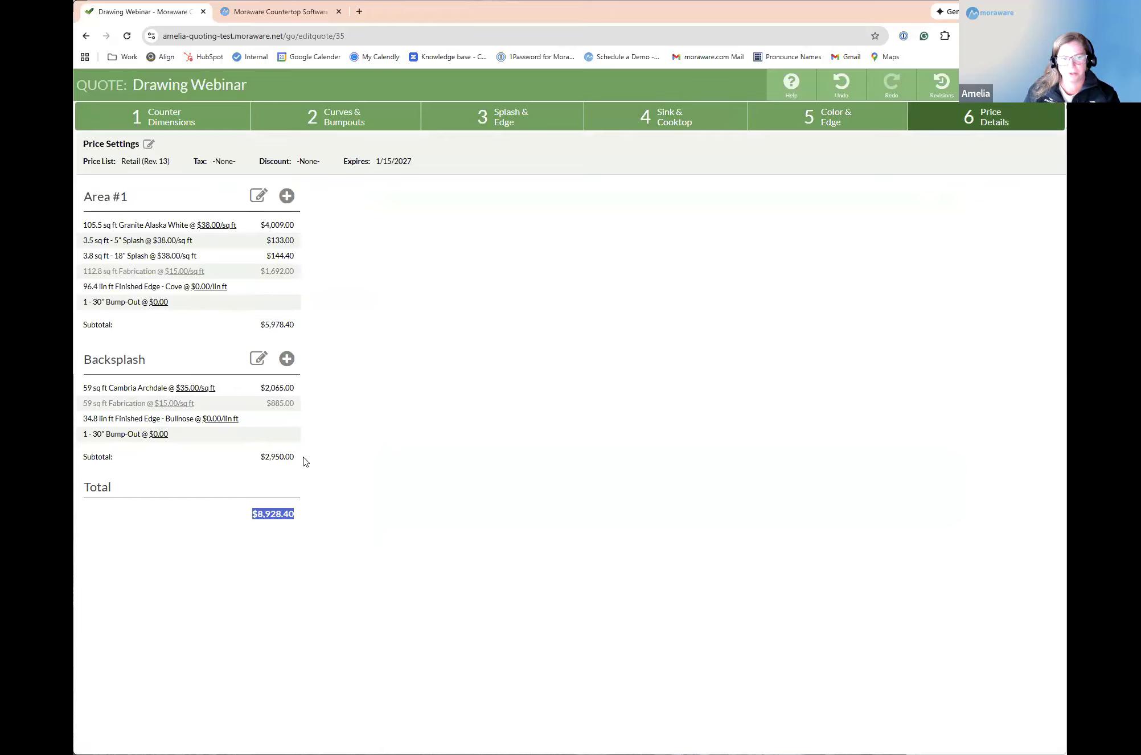
left_click_drag(261, 457, 304, 458)
left_click(581, 397)
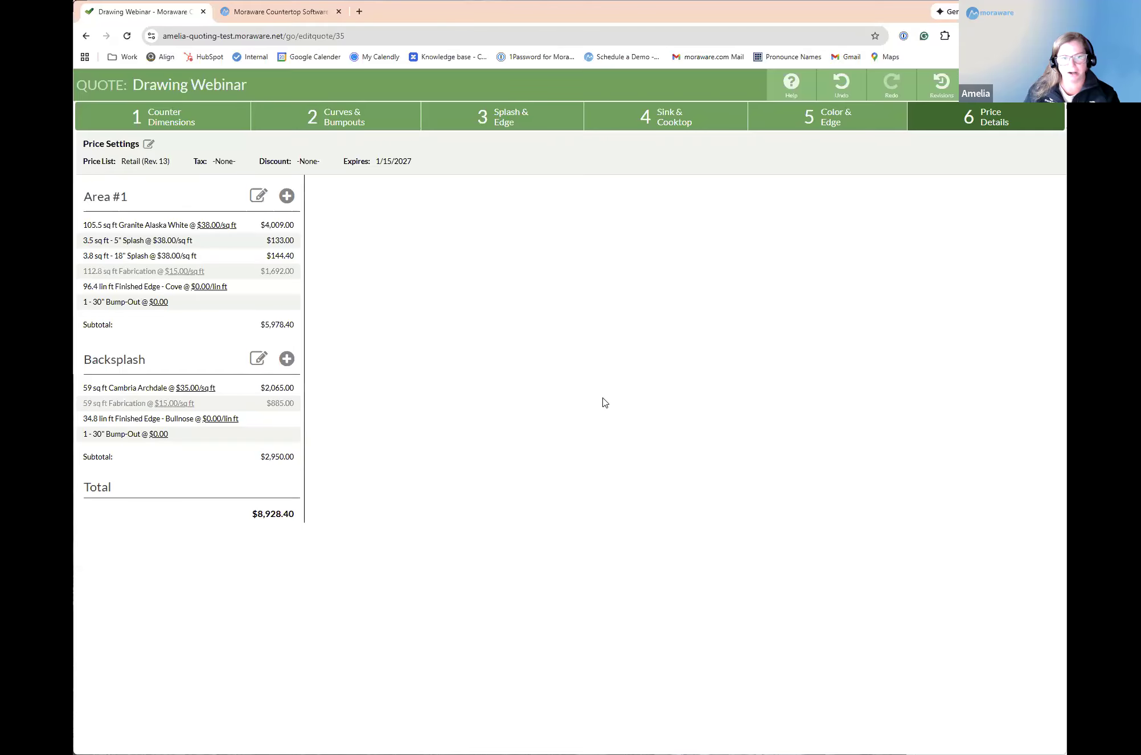
Step: Add a text item reading "Backsplach option" to Area #1 in the price details
left_click(287, 196)
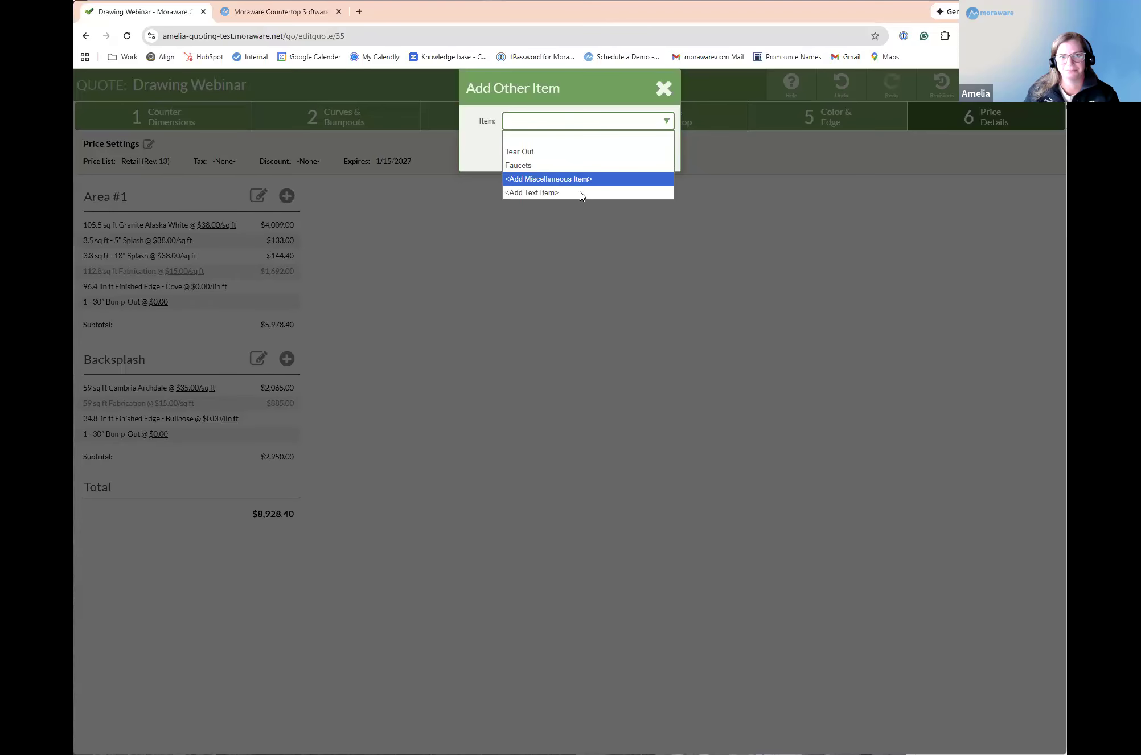
left_click(580, 190)
left_click(571, 157)
type("Backspla")
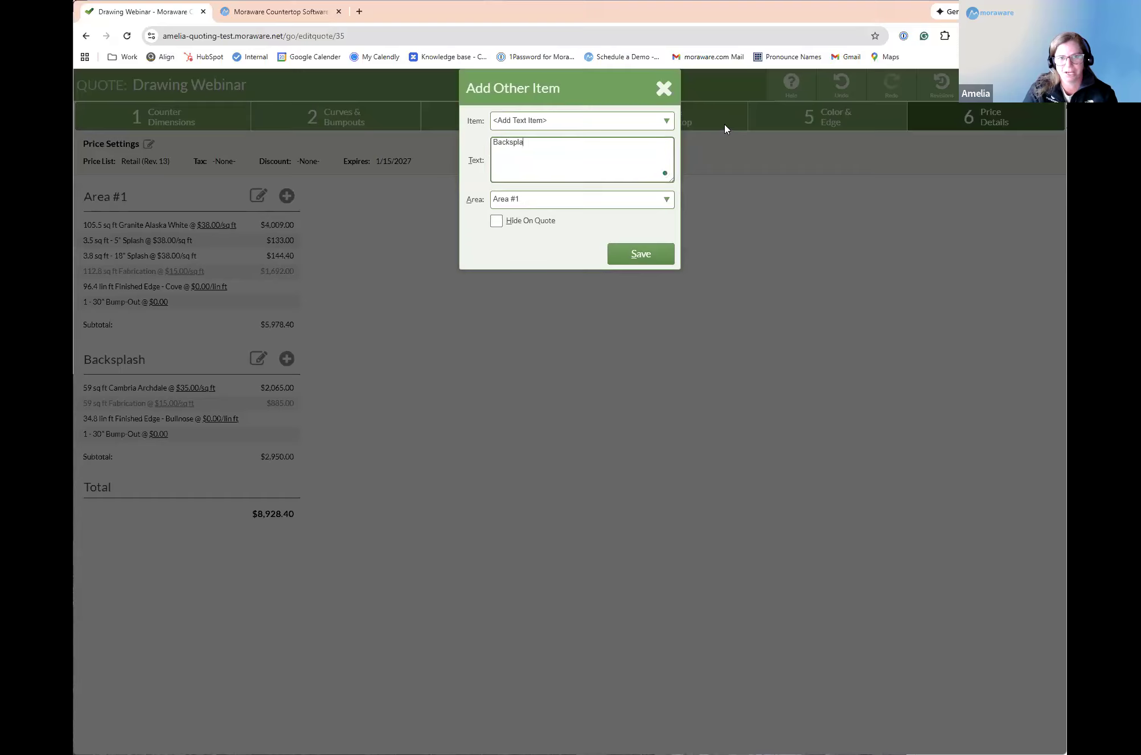
type("ch option")
key("Tab")
key("Tab")
key("Tab")
key("Return")
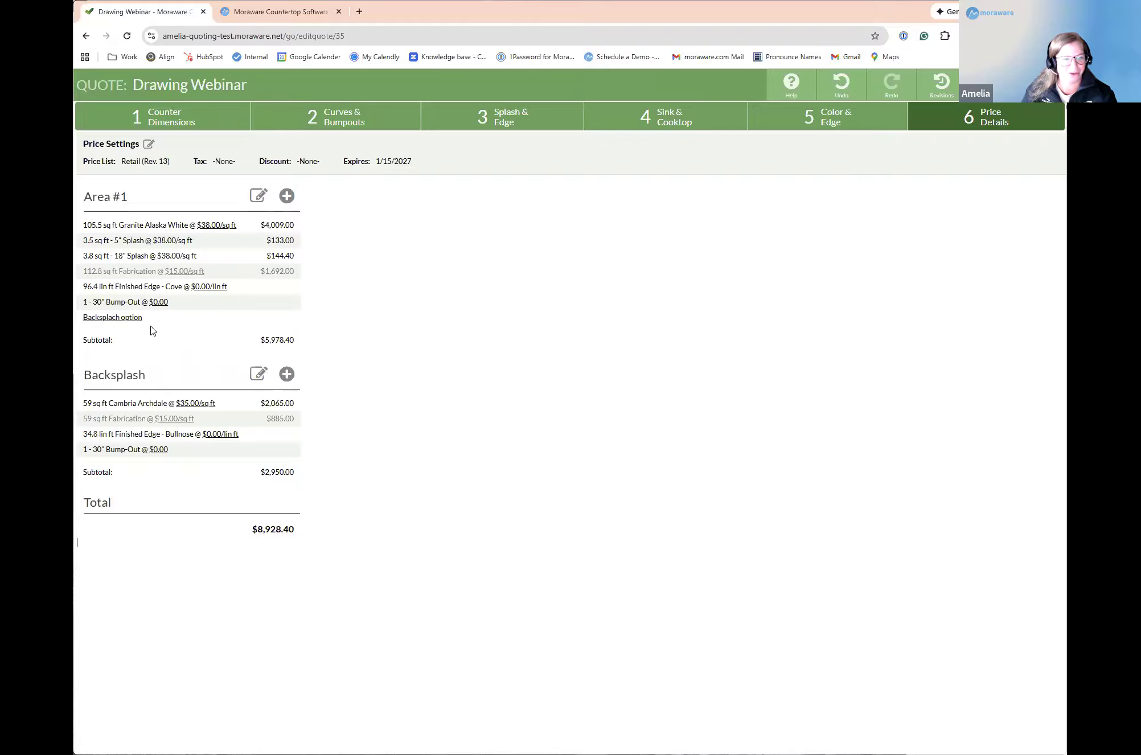
Step: Move the "Backsplach option" text item from Area #1 to the Backsplash area
left_click(183, 318)
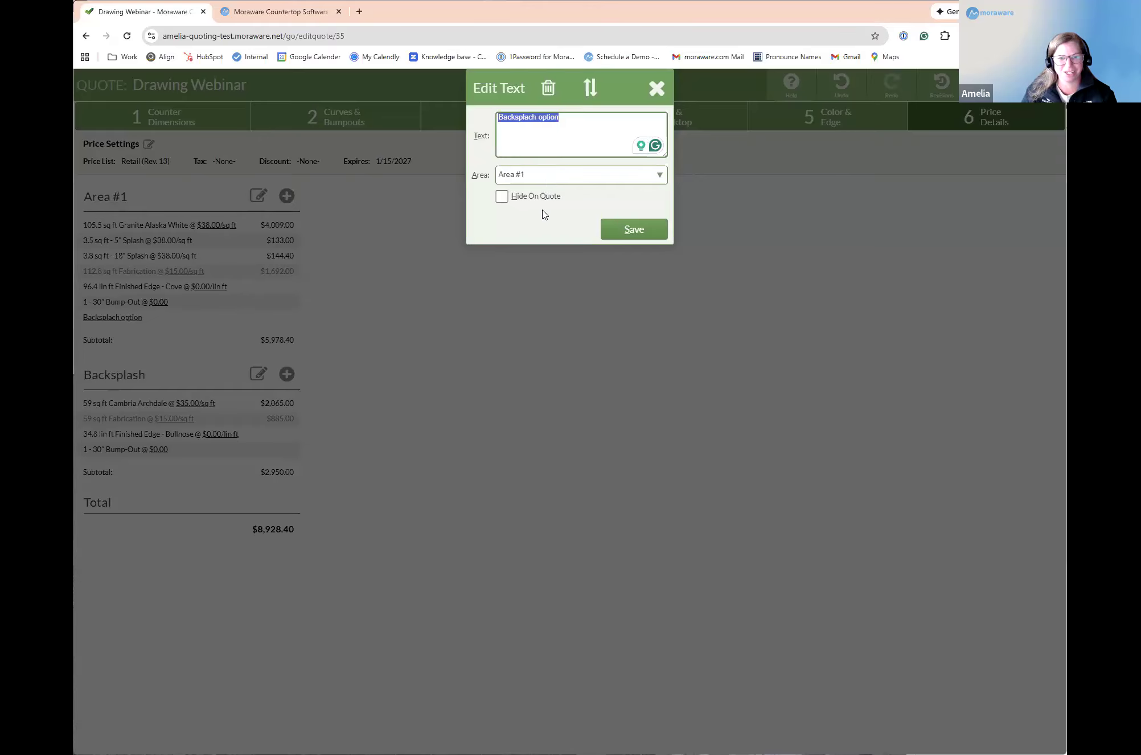
left_click(544, 176)
key("Return")
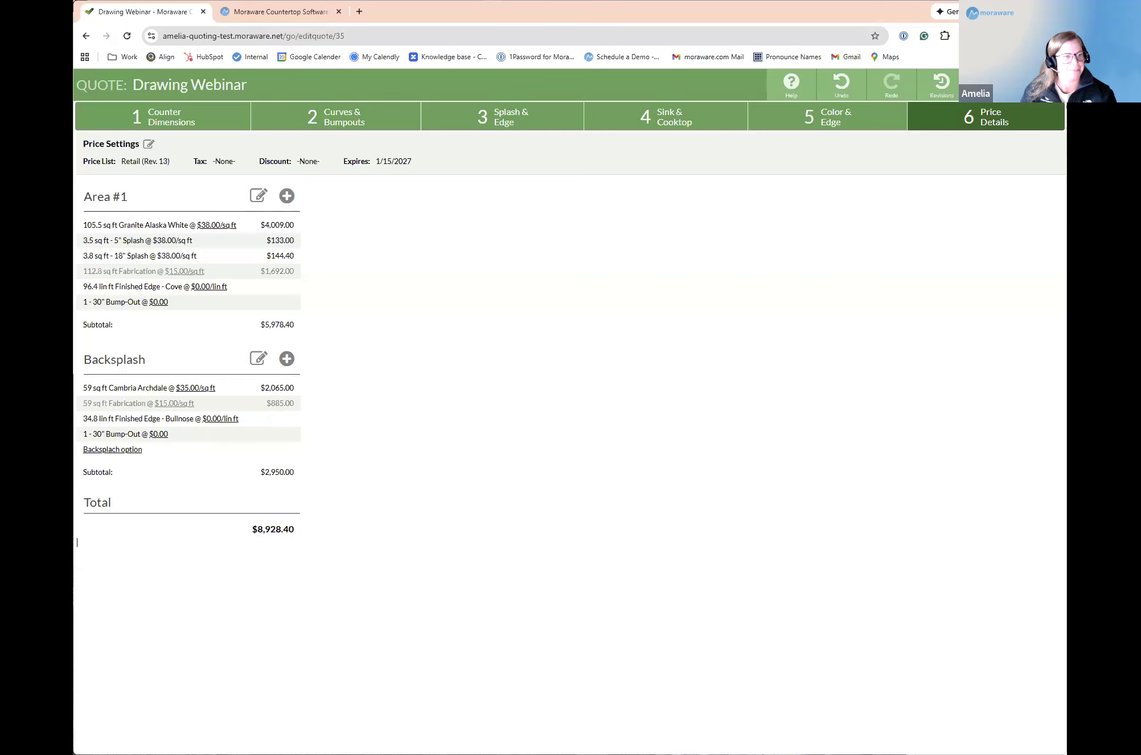
Step: Return to the counter dimensions and place a new straight counter about 77 9/16 inches long below the lowest counter
left_click(184, 126)
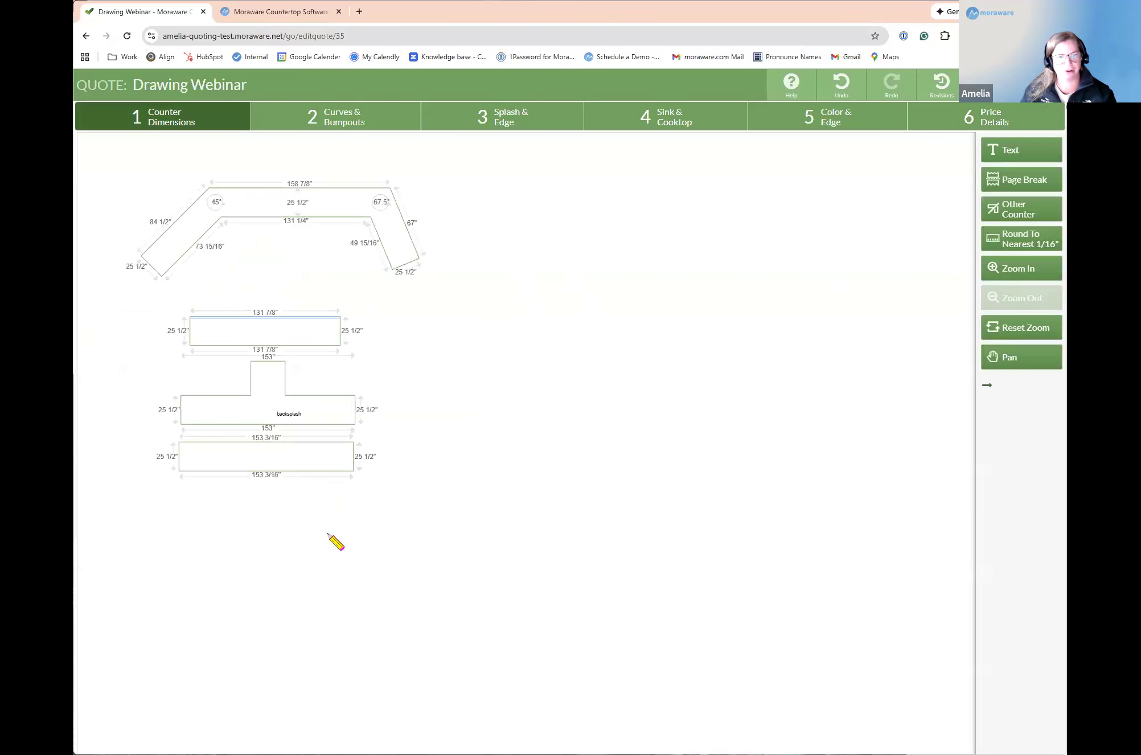
scroll(319, 534, "up", 2)
scroll(255, 354, "down", 2)
scroll(222, 504, "up", 4)
left_click(1039, 334)
scroll(348, 507, "up", 4)
left_click(1037, 366)
left_click_drag(789, 270, 777, 279)
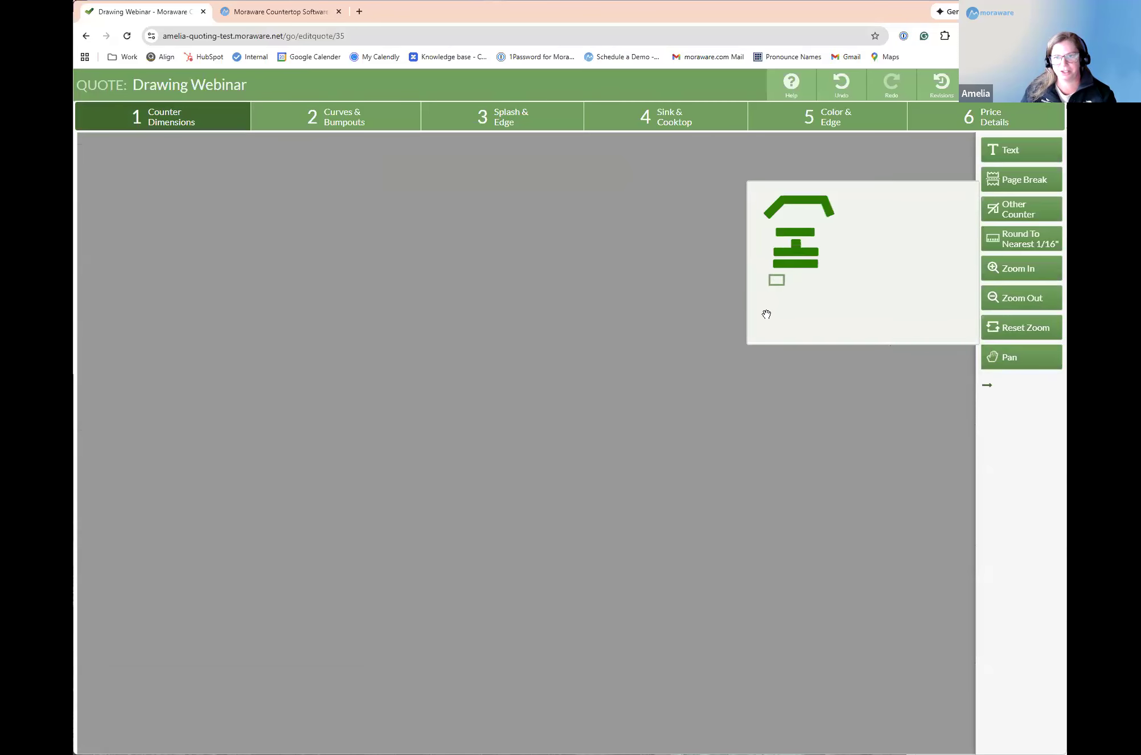
left_click(626, 517)
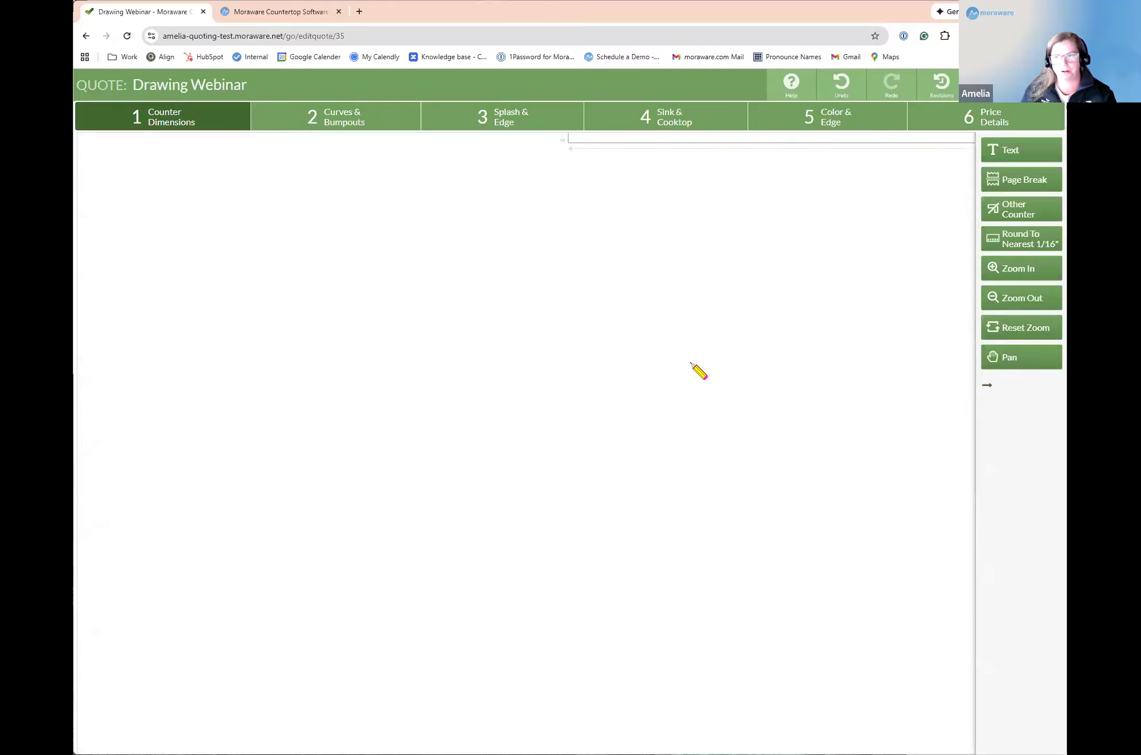
scroll(273, 315, "down", 5)
left_click_drag(209, 391, 342, 402)
left_click_drag(259, 402, 248, 455)
scroll(248, 455, "up", 4)
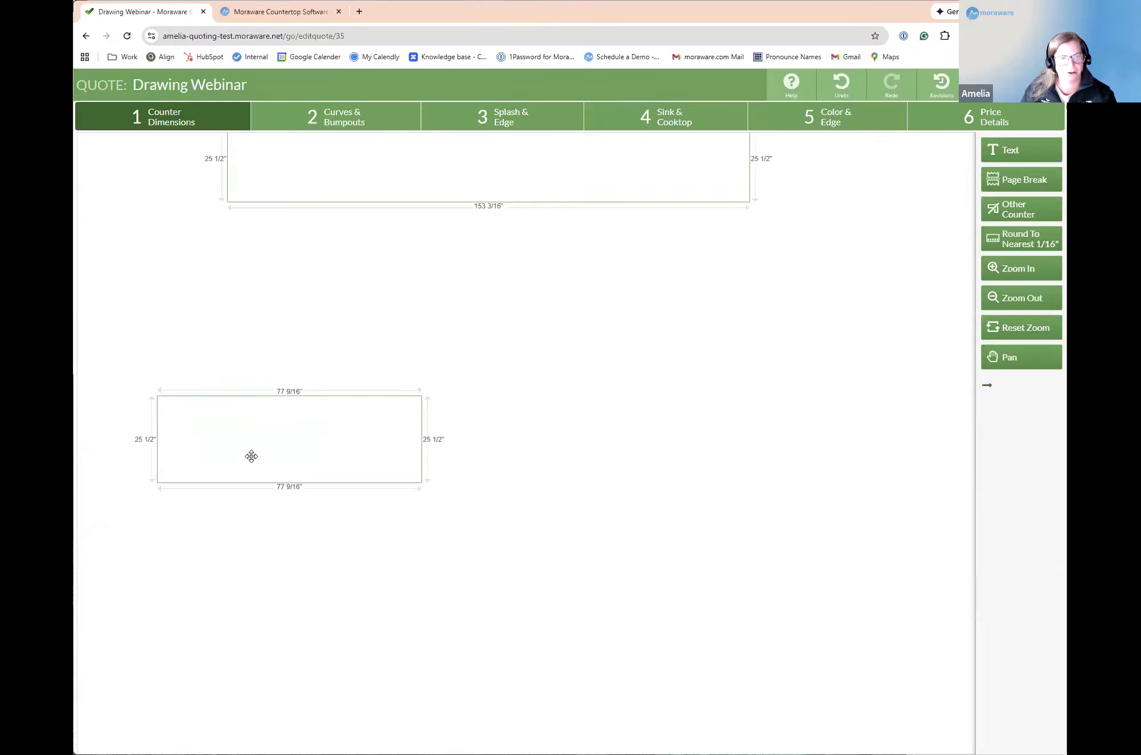
left_click_drag(293, 398, 315, 378)
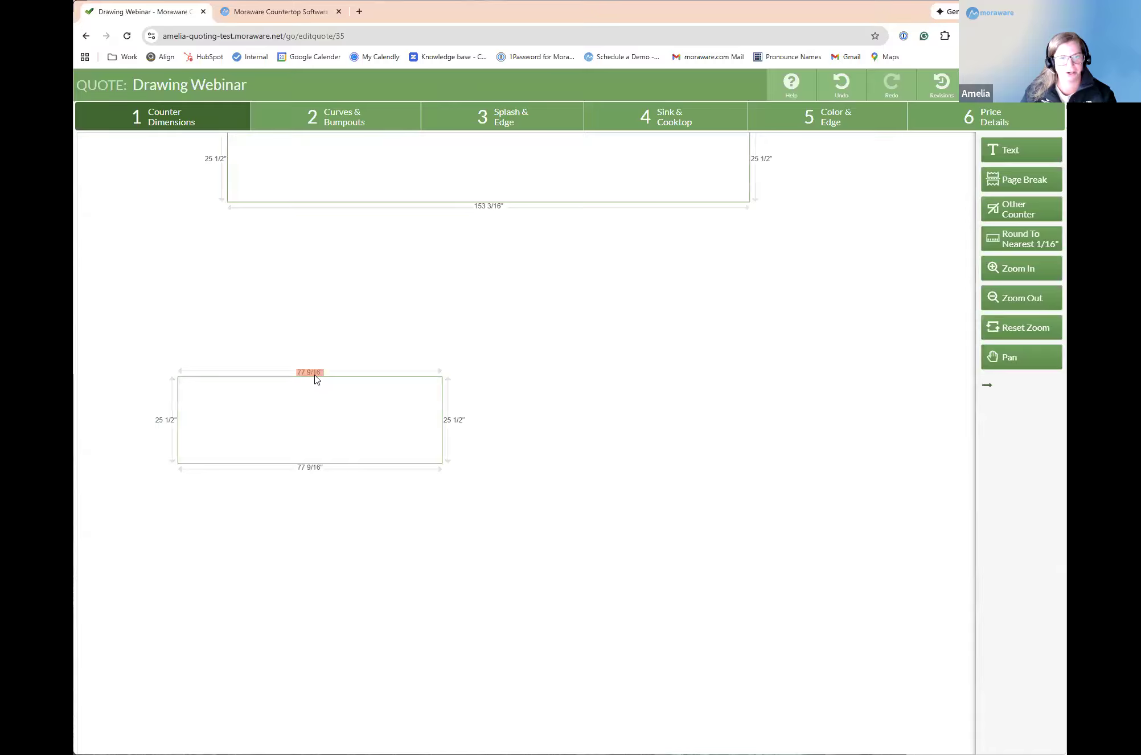
Step: Set the length of the new straight counter to 30 inches
left_click(315, 376)
type("30")
left_click(662, 249)
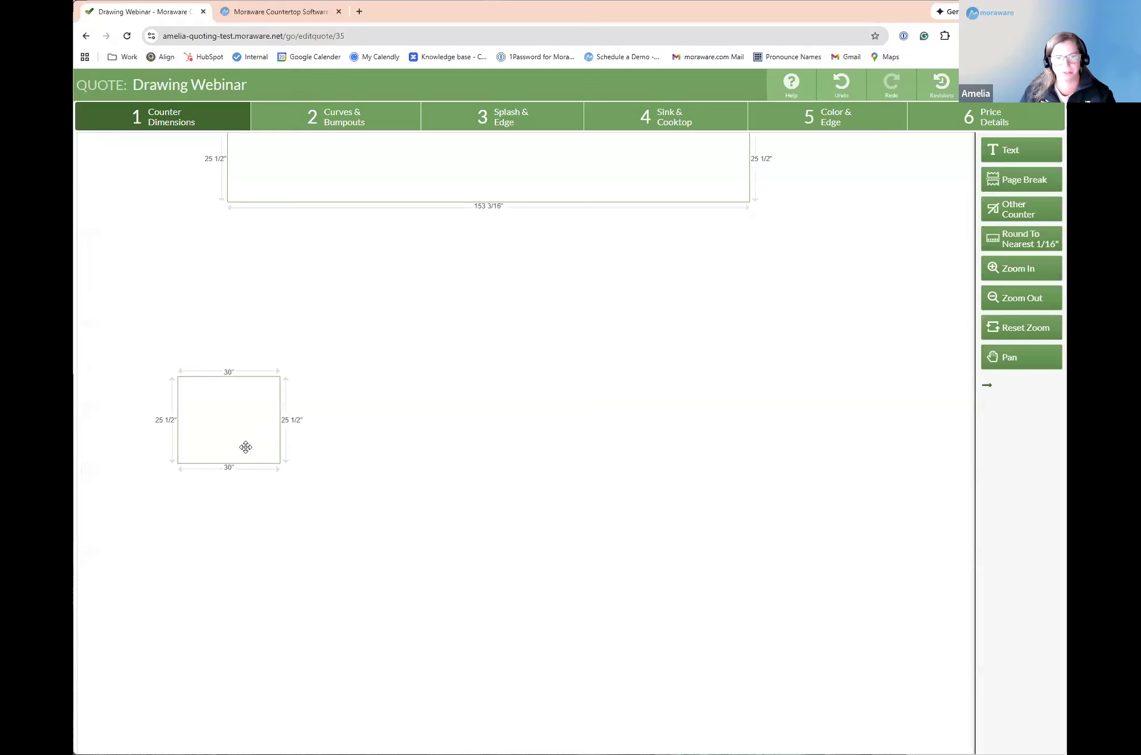
Step: Set the depth of the new 30-inch-long counter to 30 inches
left_click(289, 422)
type("30")
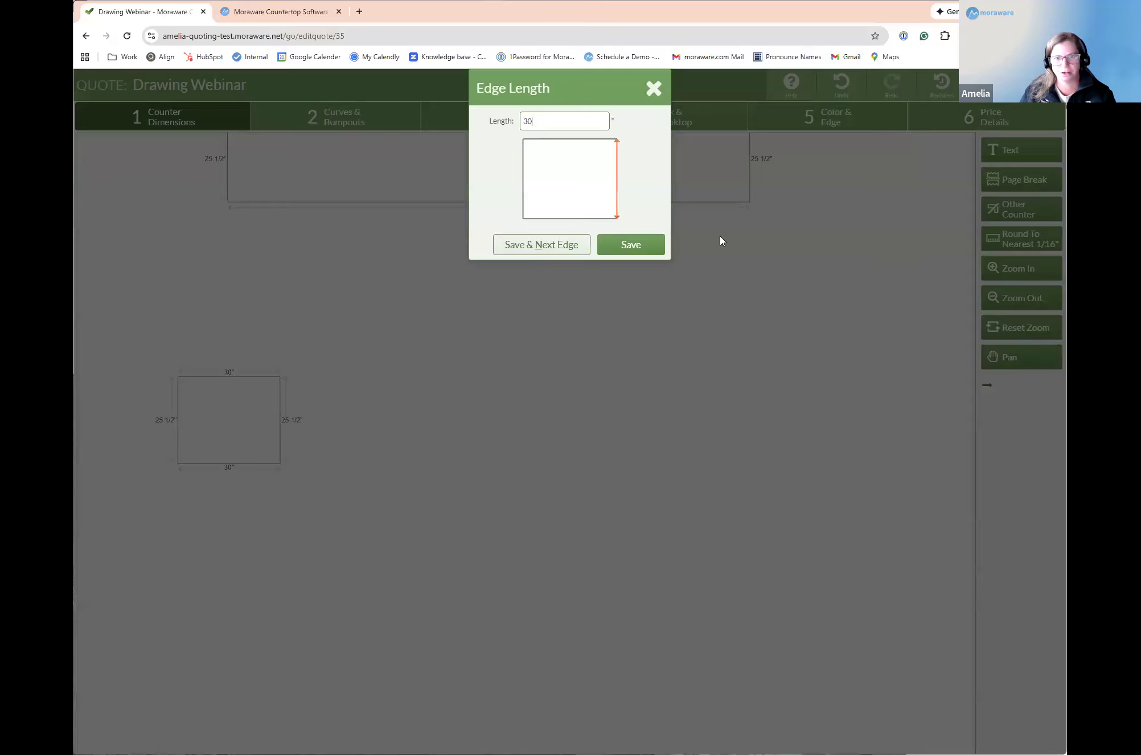
key("Return")
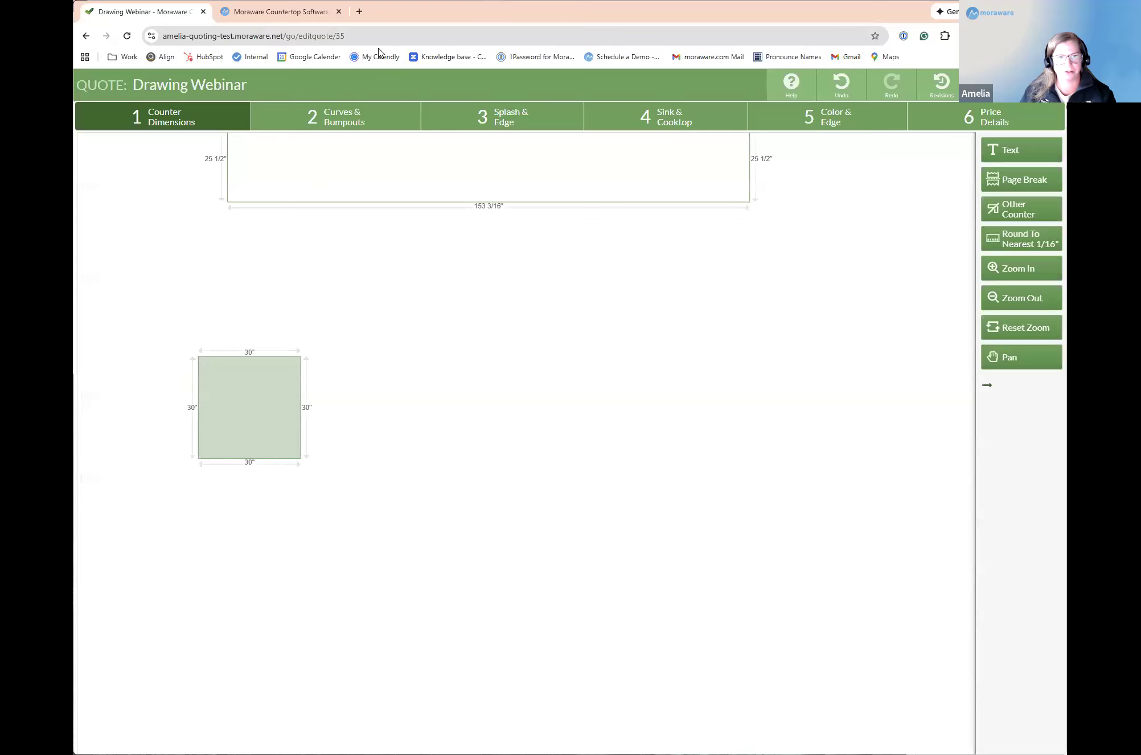
Step: Round the upper-right corner of the square counter with a 15-inch radius
left_click(353, 120)
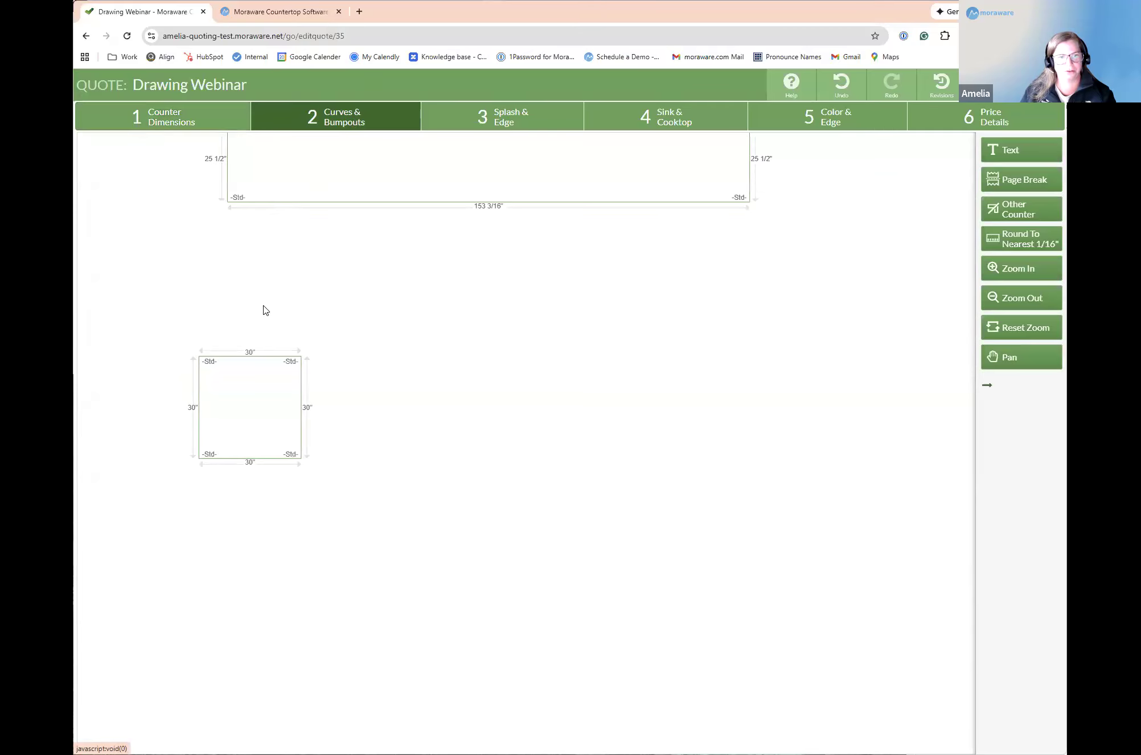
left_click(301, 361)
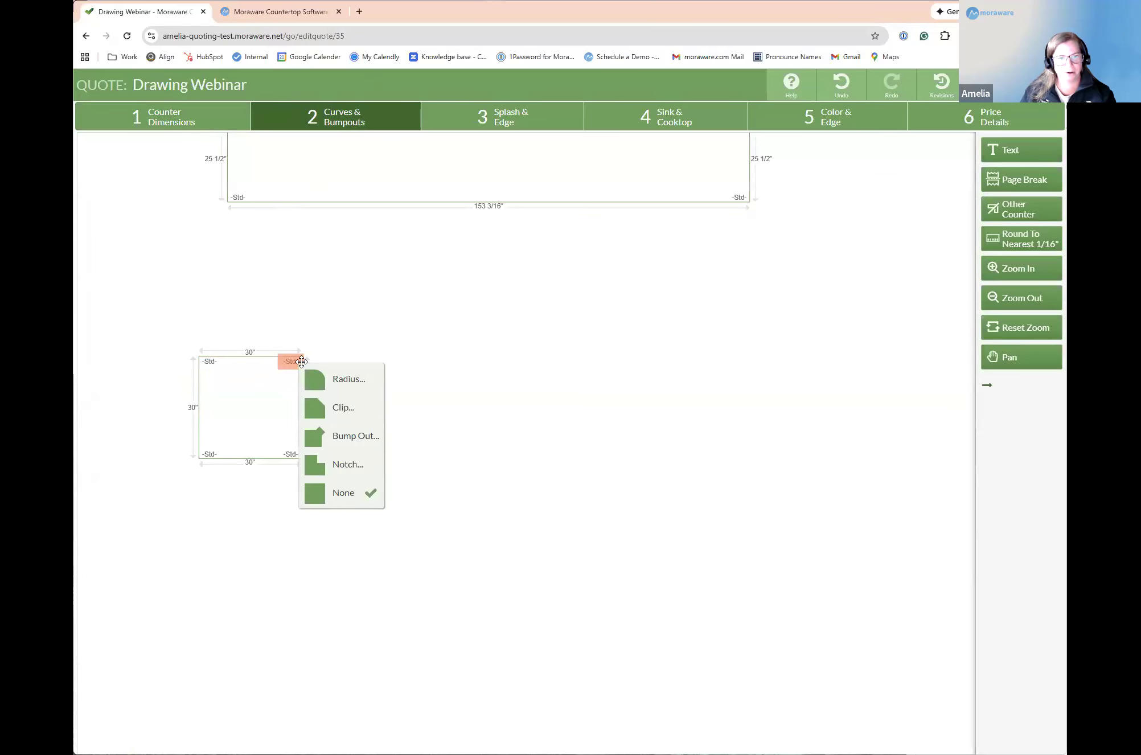
left_click(345, 379)
type("15")
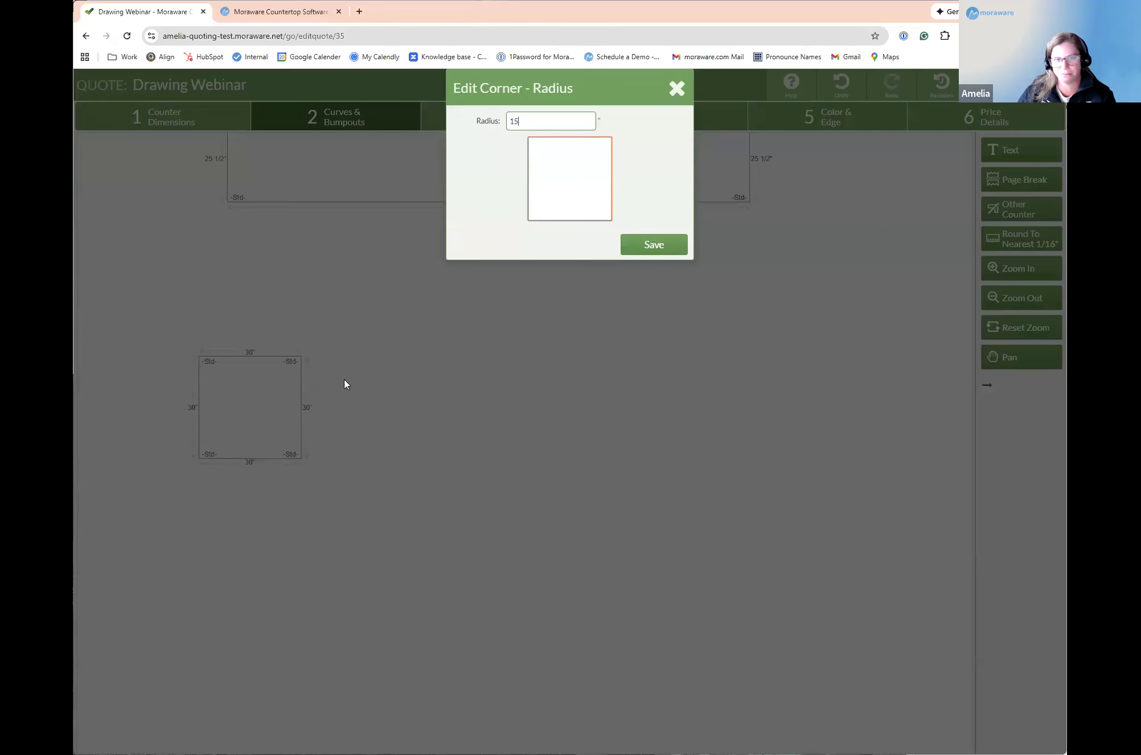
left_click(653, 246)
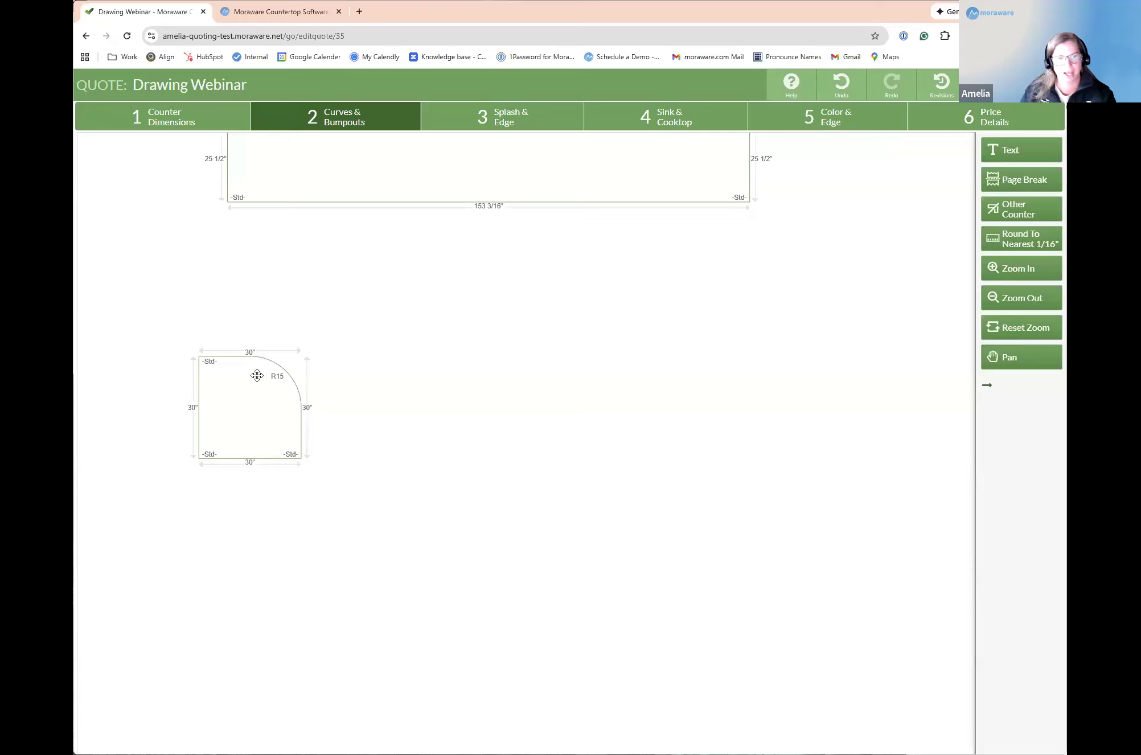
Step: Apply the same 15-inch radius to the three remaining corners of the square counter
left_click(291, 453)
left_click(350, 467)
left_click(214, 454)
left_click(263, 470)
left_click(209, 362)
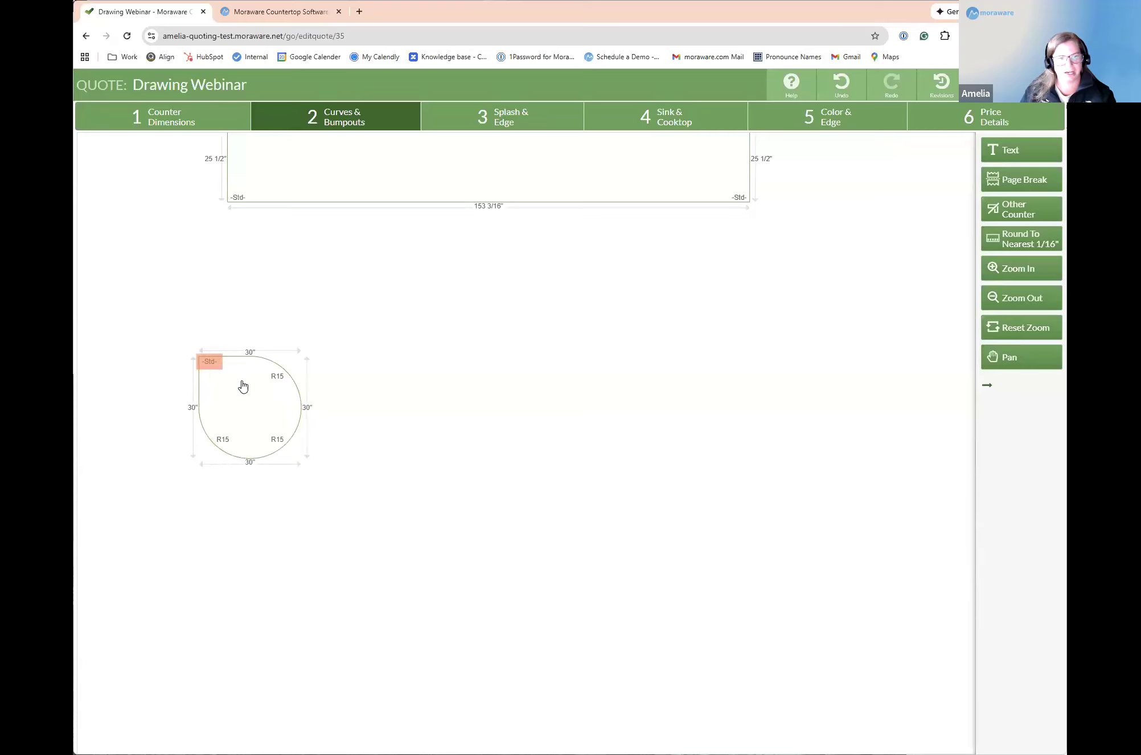
left_click(254, 377)
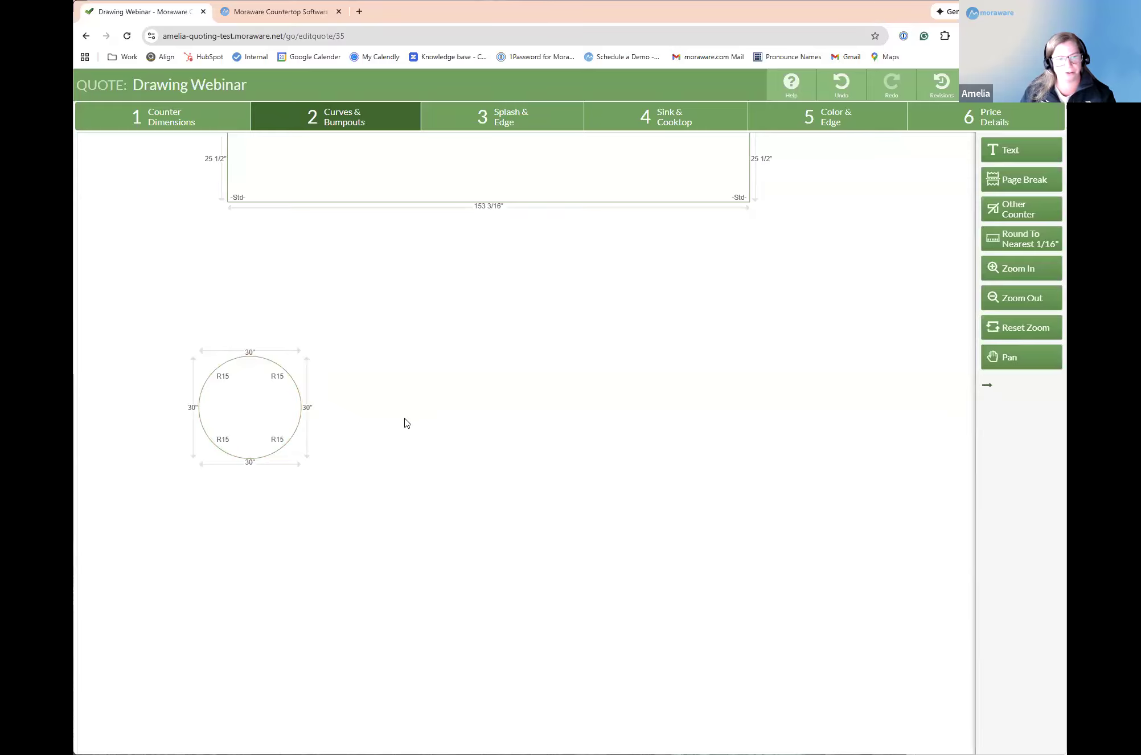
Step: Set the length of the fully rounded counter to 45 inches
left_click(249, 352)
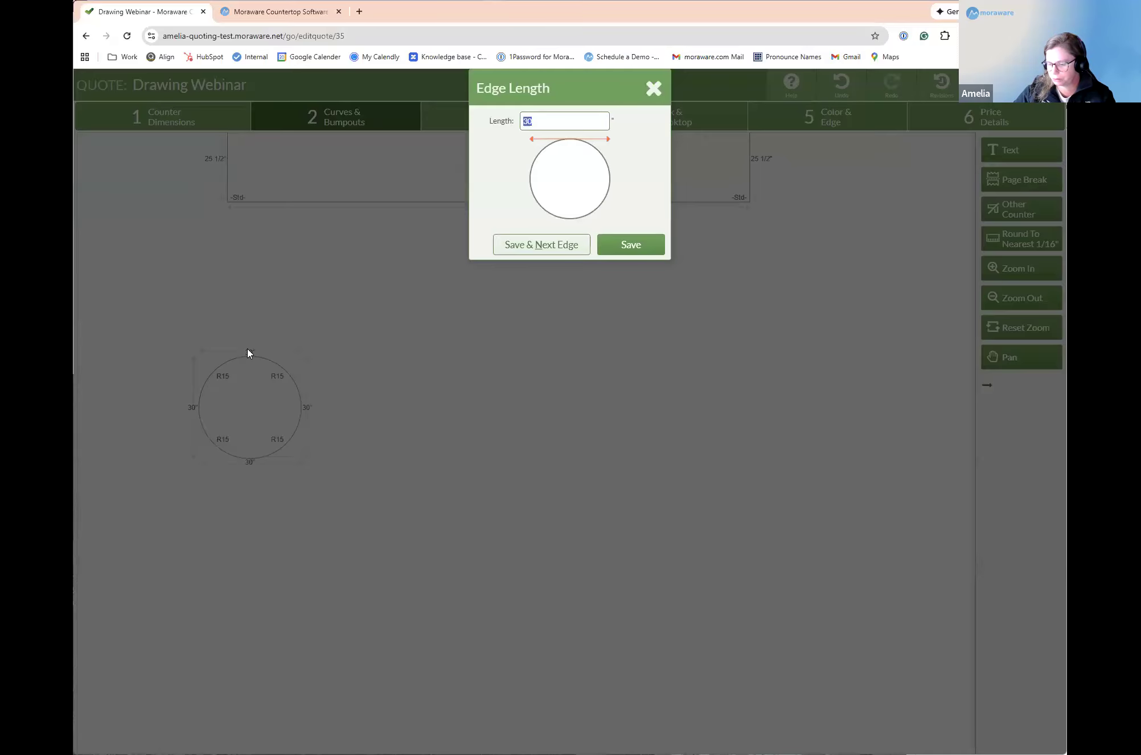
type("45")
left_click(629, 244)
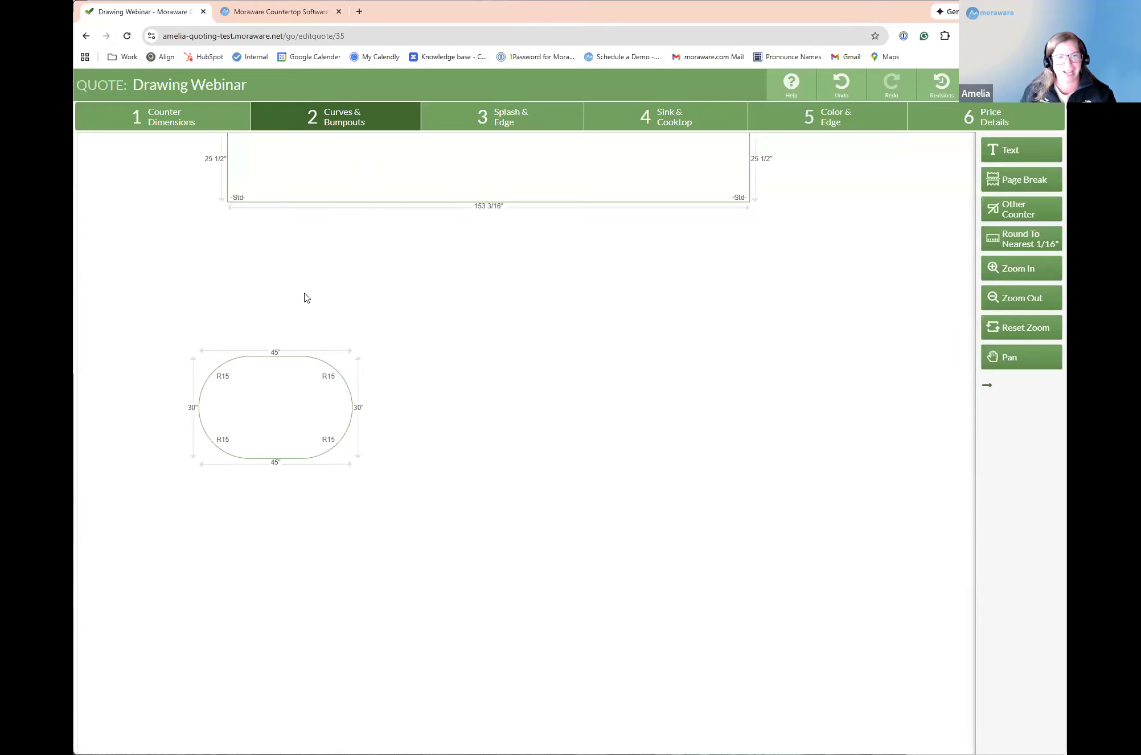
Step: Place a new straight counter about 113 7/8 inches long below the rounded counter and return to curves and bumpouts
left_click(196, 120)
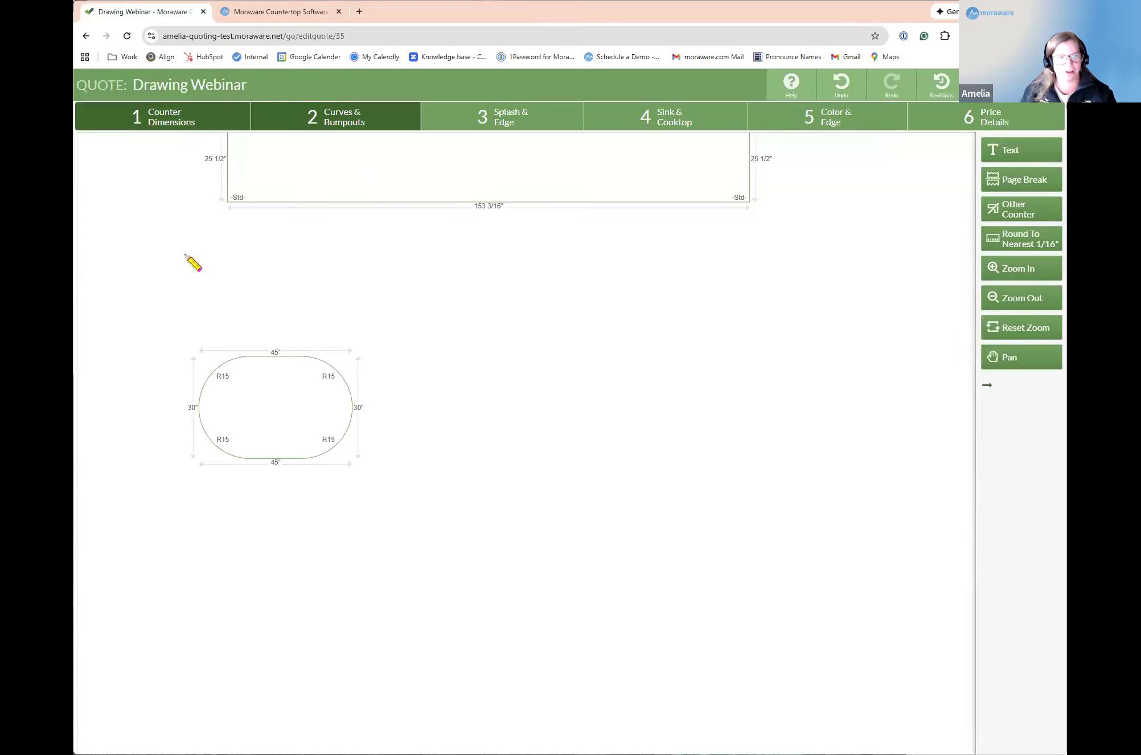
left_click_drag(178, 585, 576, 591)
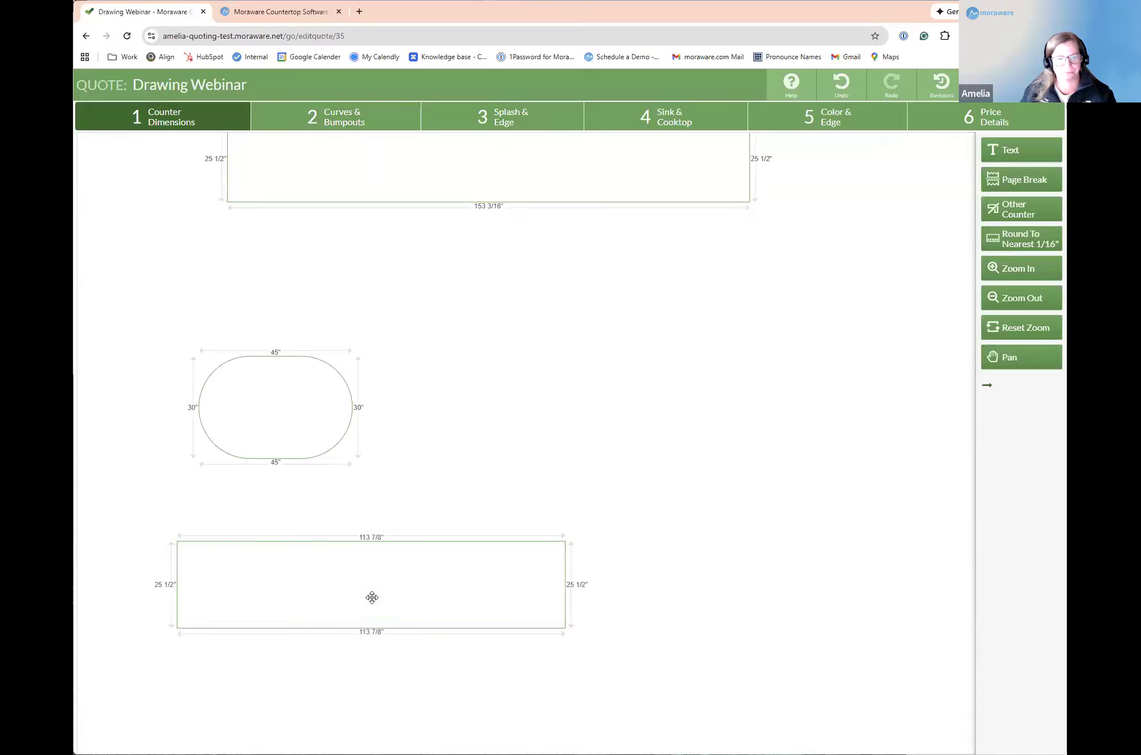
left_click(357, 122)
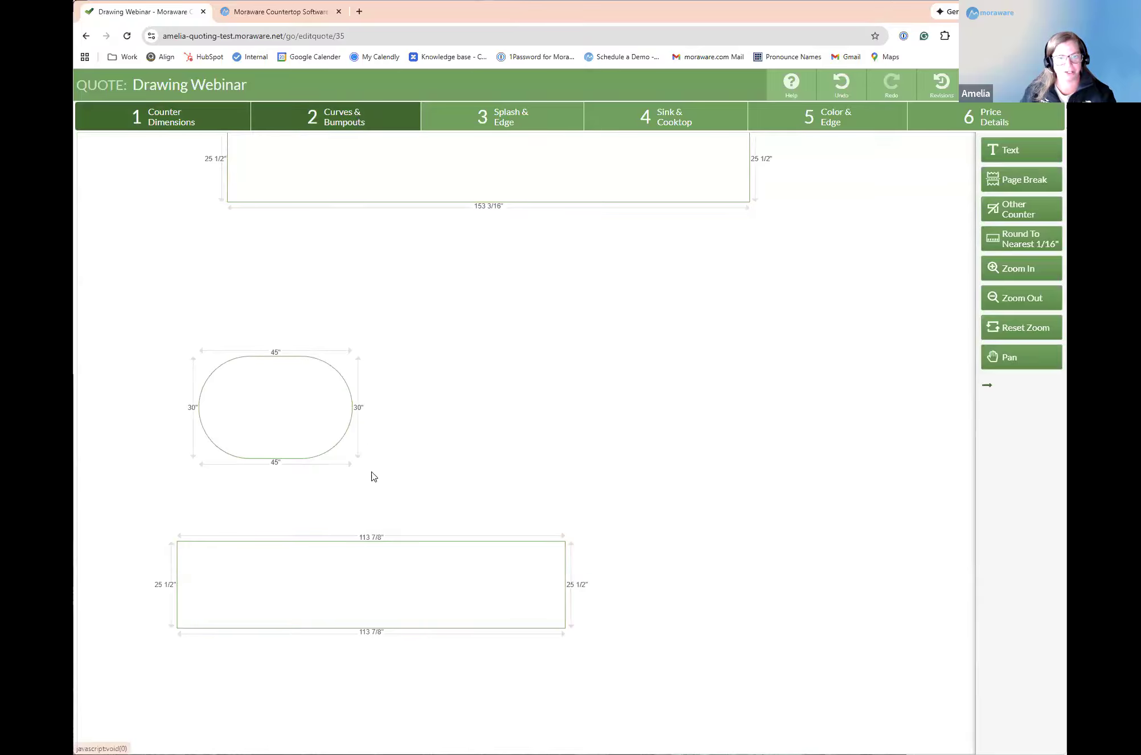
Step: Add a centered bump-out arc 30 inches deep and 113 inches wide to the upper edge of the new straight counter
left_click(462, 548)
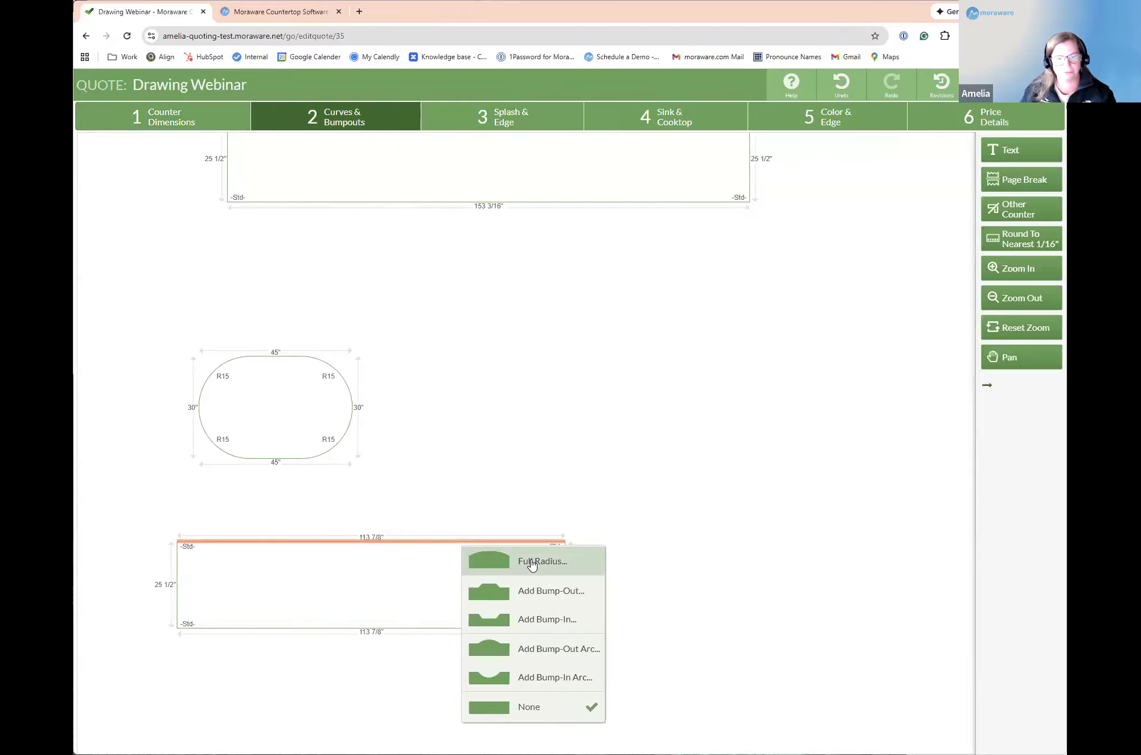
left_click(577, 658)
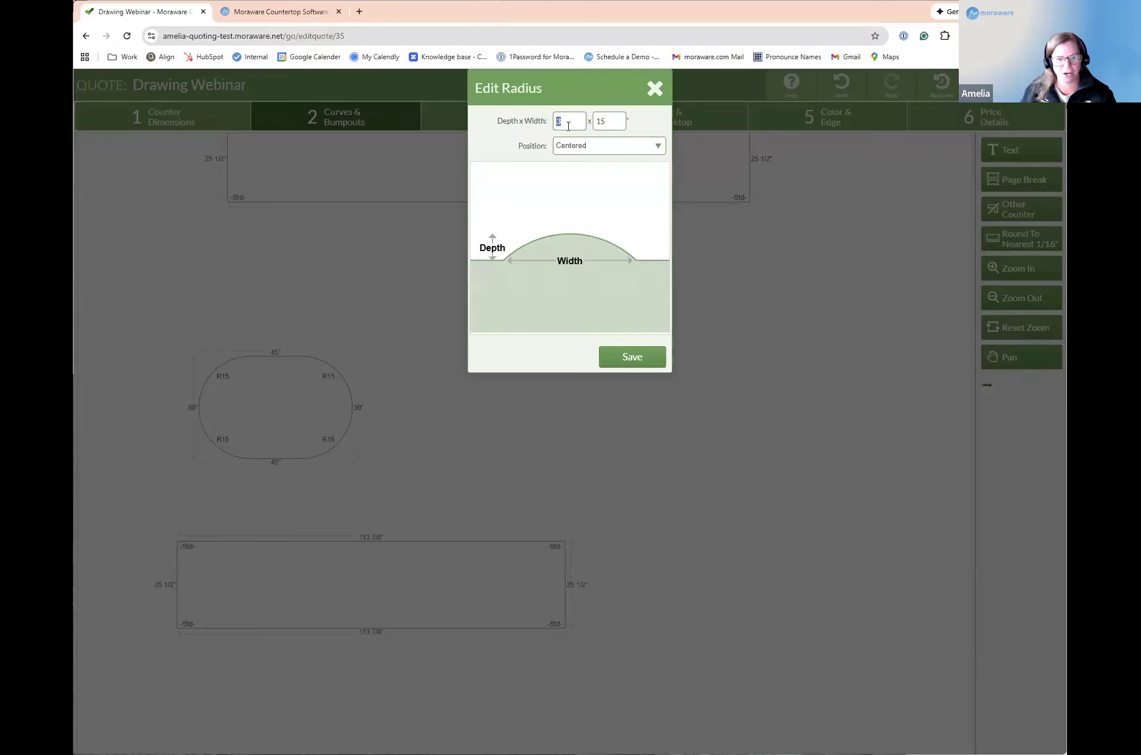
type("113")
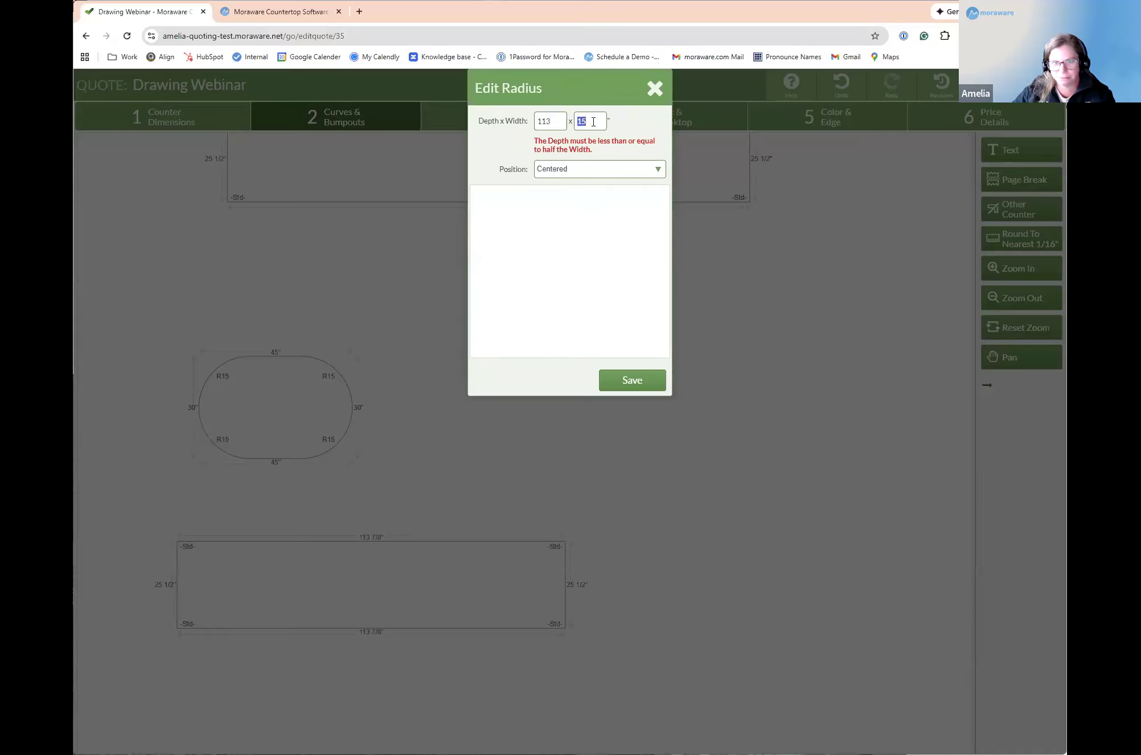
left_click(586, 172)
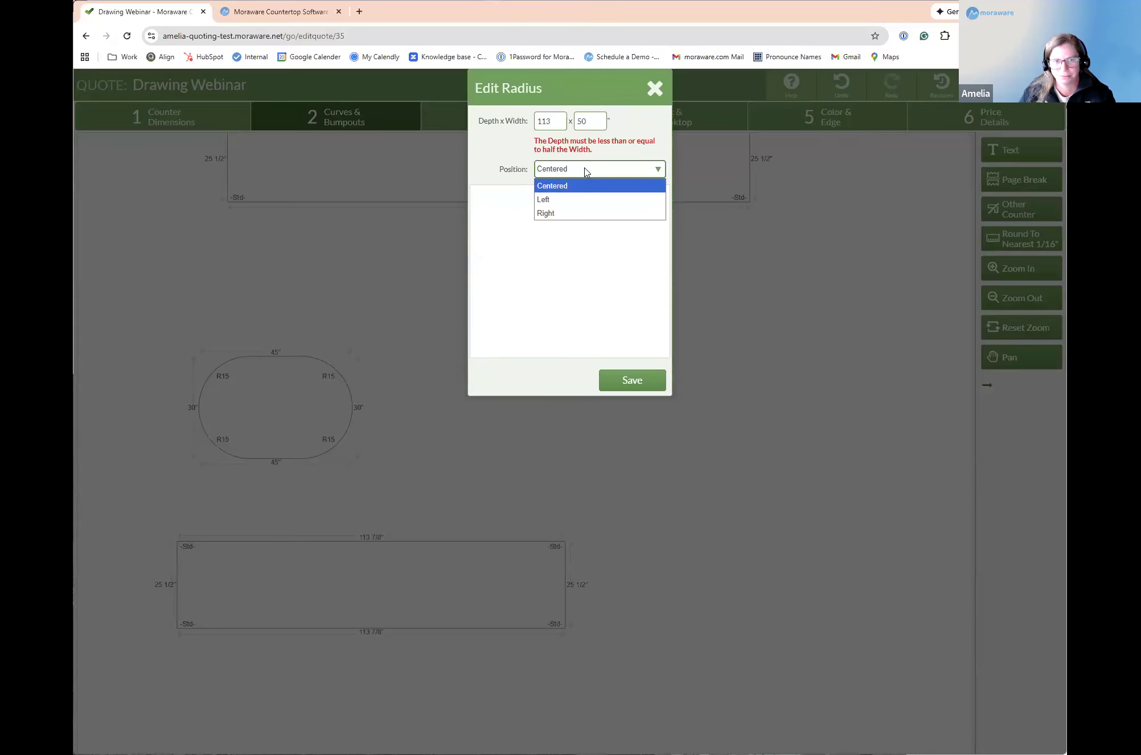
left_click(557, 114)
double_click(557, 121)
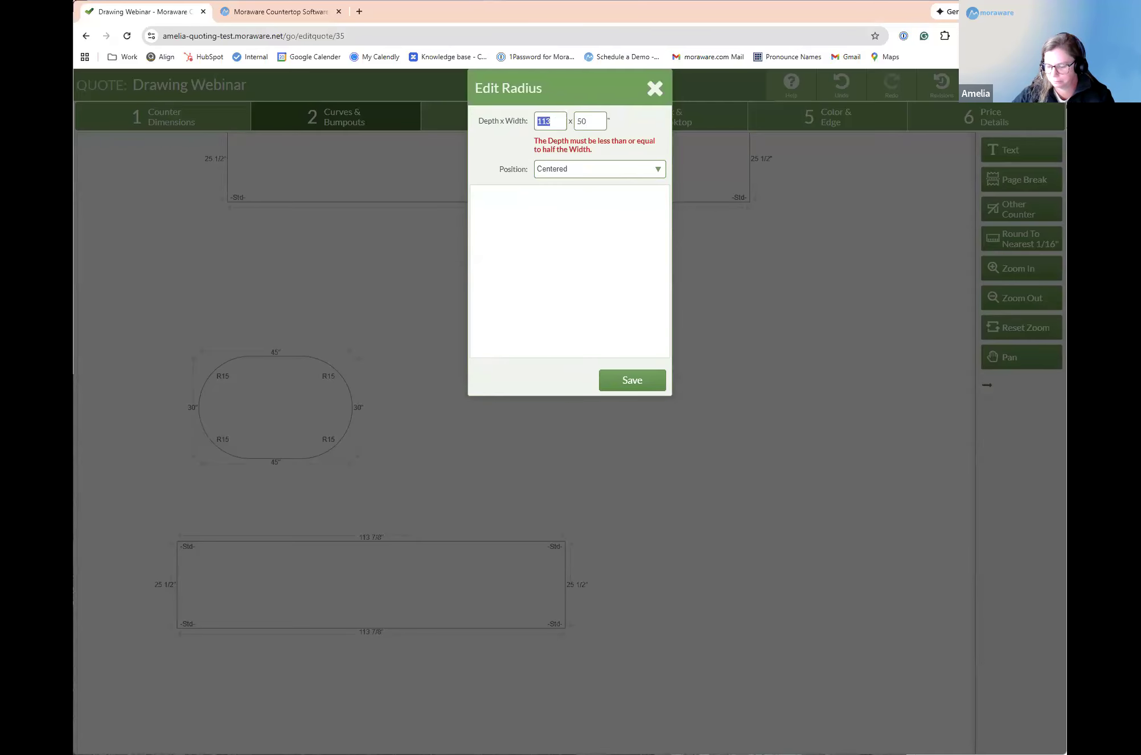
left_click(588, 123)
type("113")
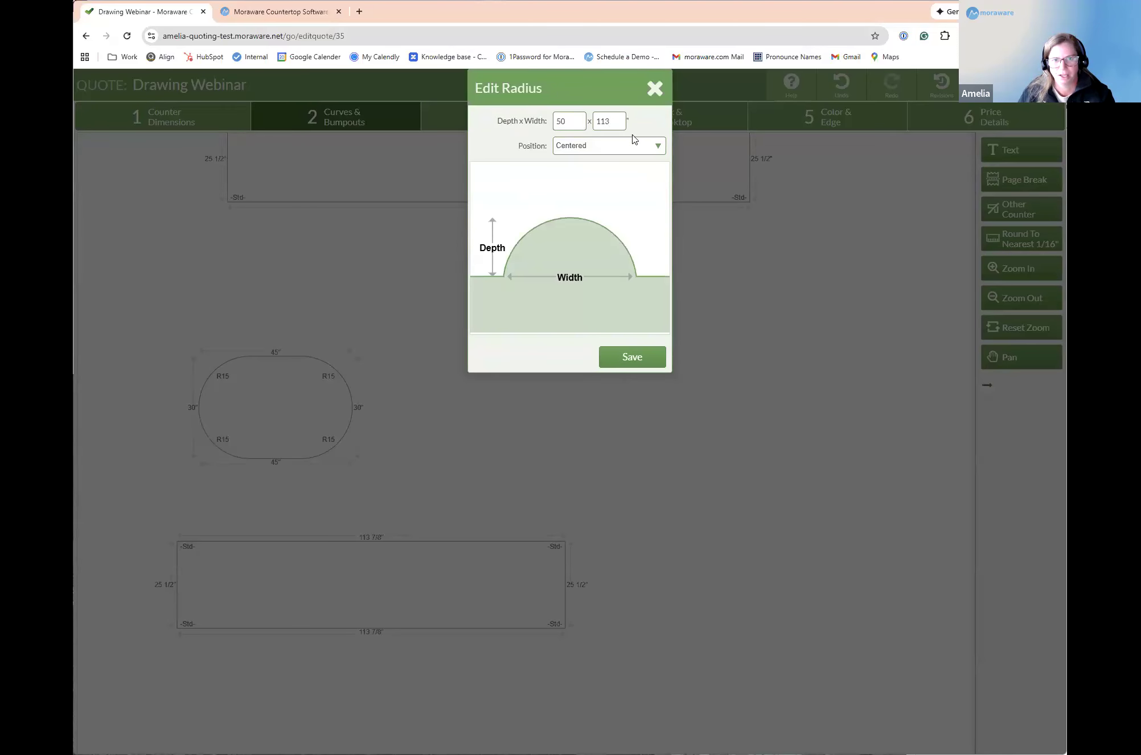
key("BackSpace")
key("BackSpace")
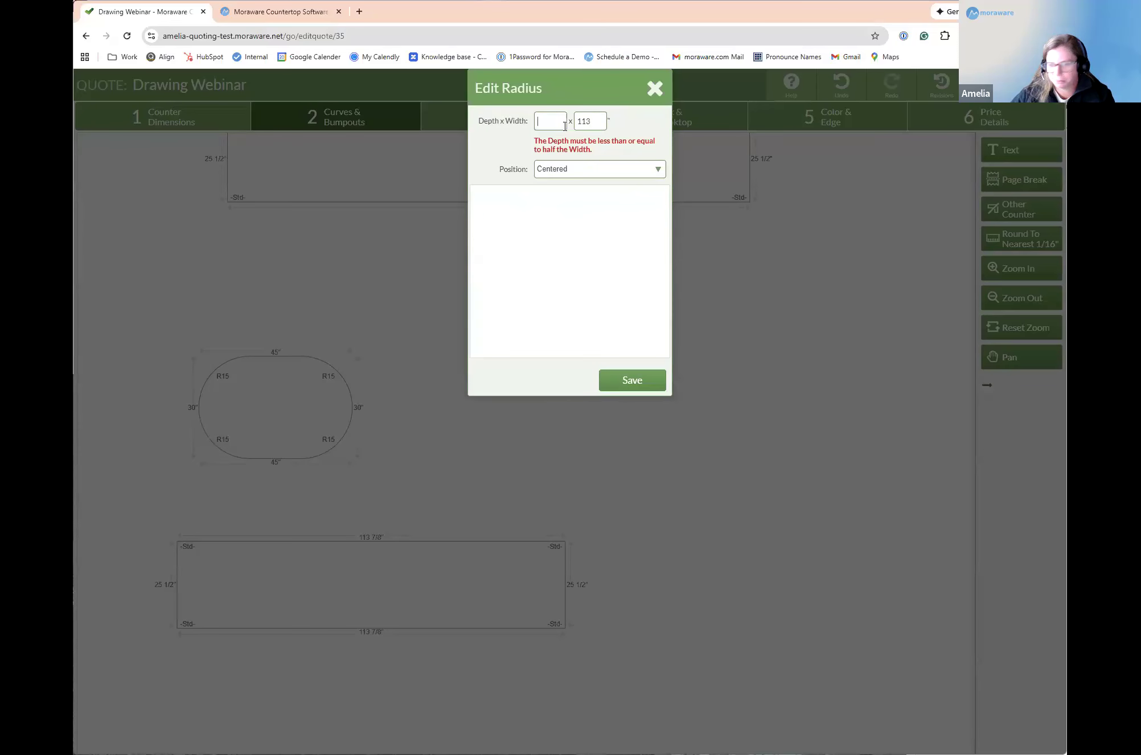
type("30")
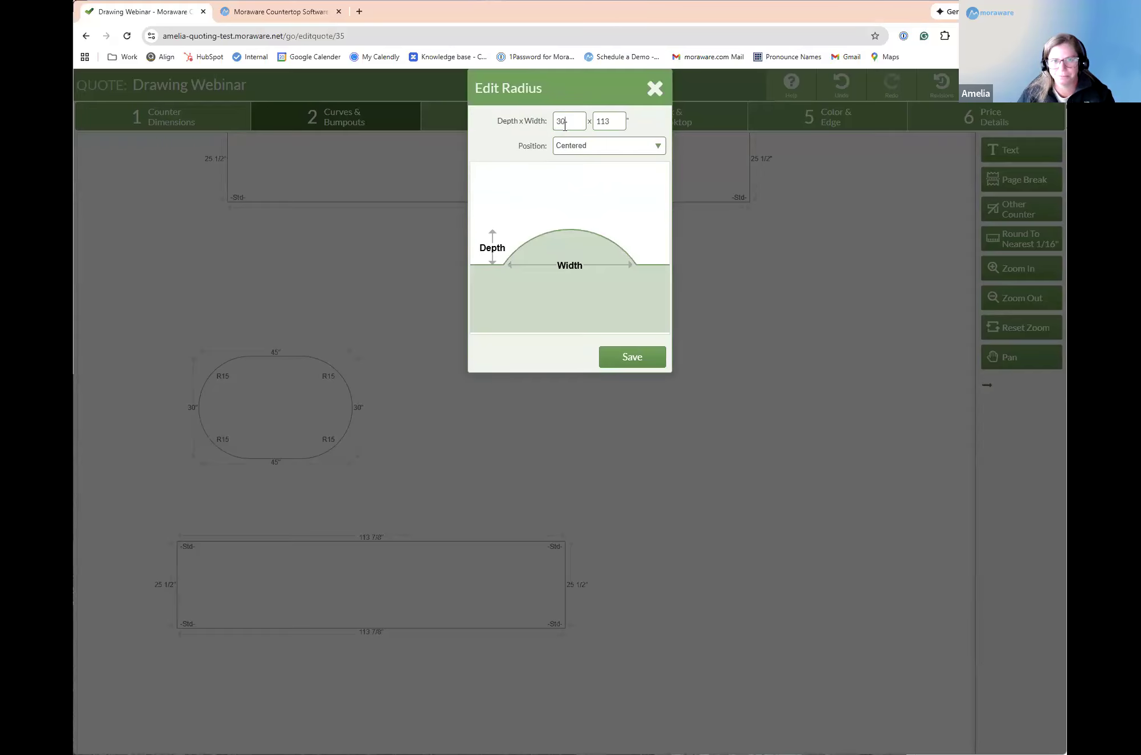
left_click(647, 371)
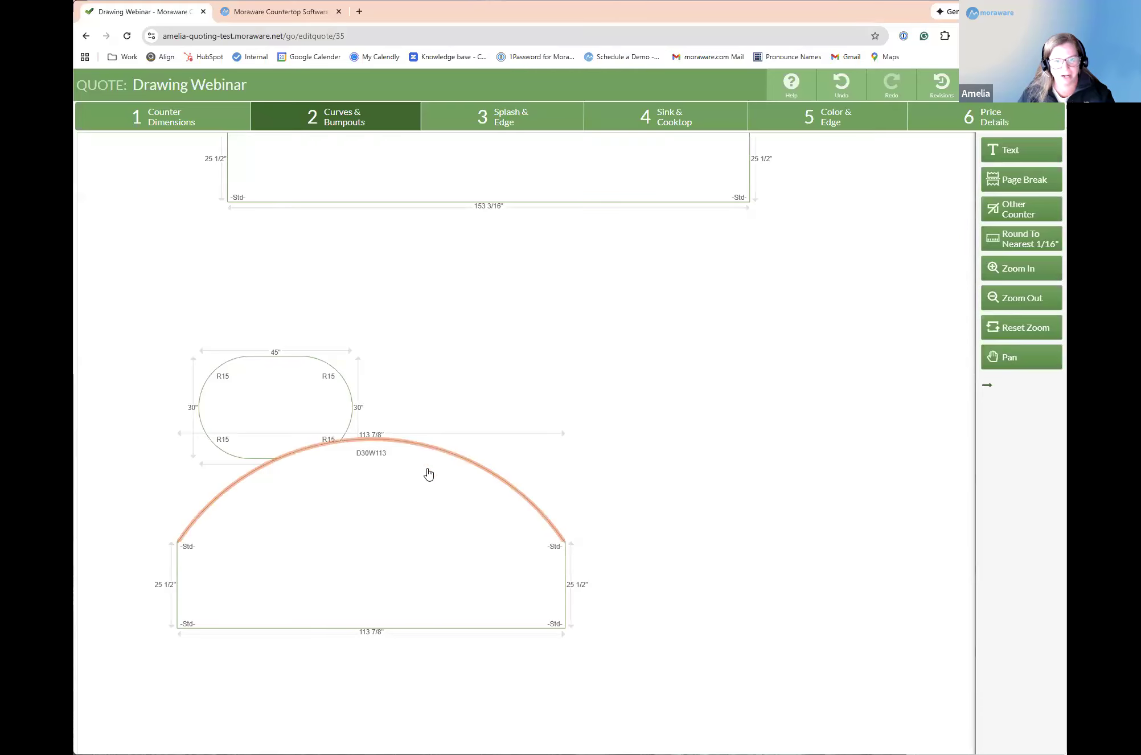
Step: Try a centered bump-out arc 30 inches deep and 113 inches wide on the counter's lower edge
left_click(403, 633)
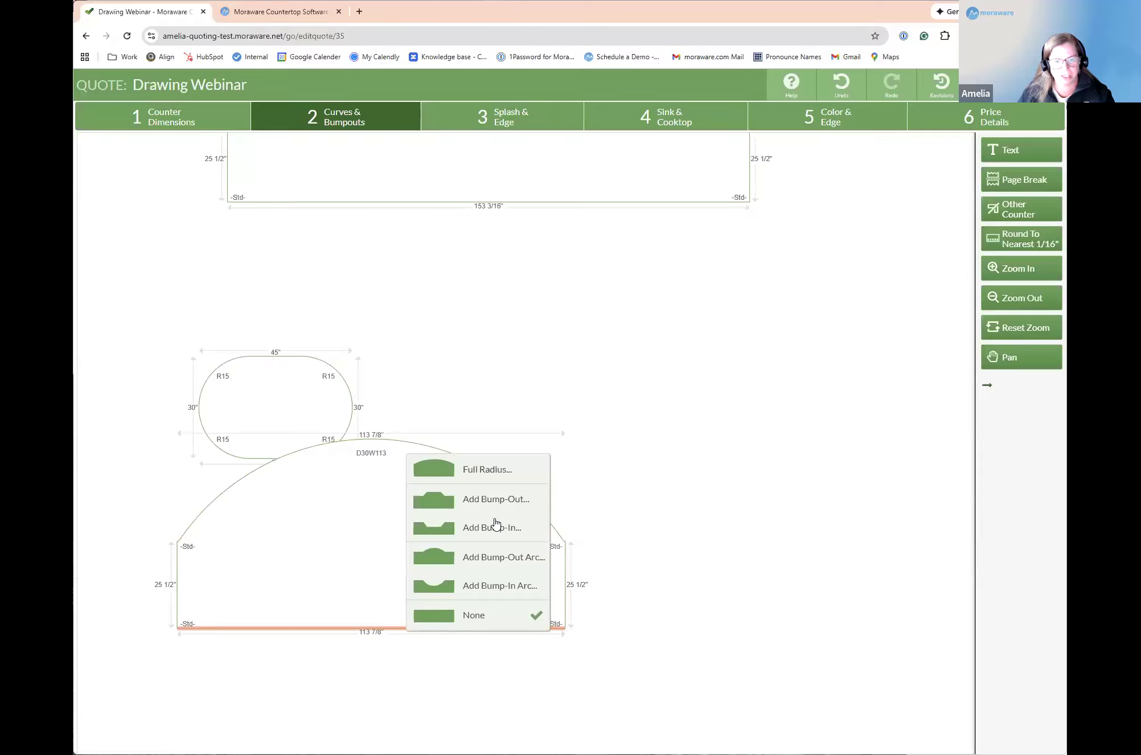
left_click(501, 557)
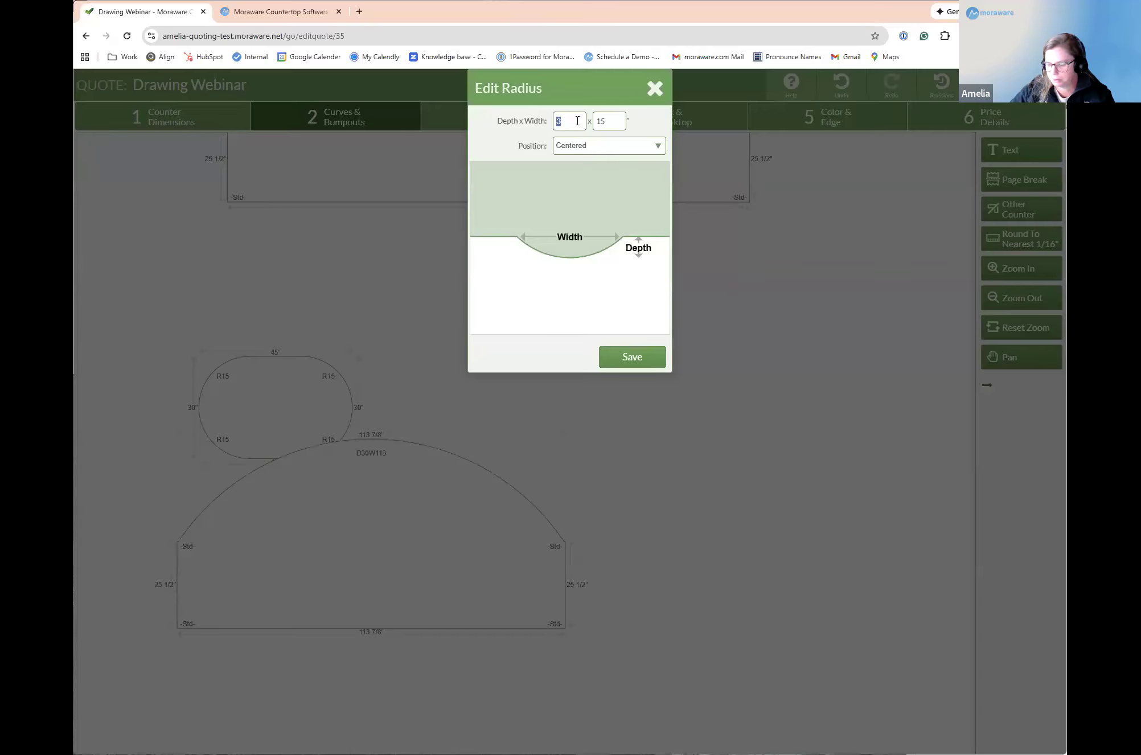
type("0")
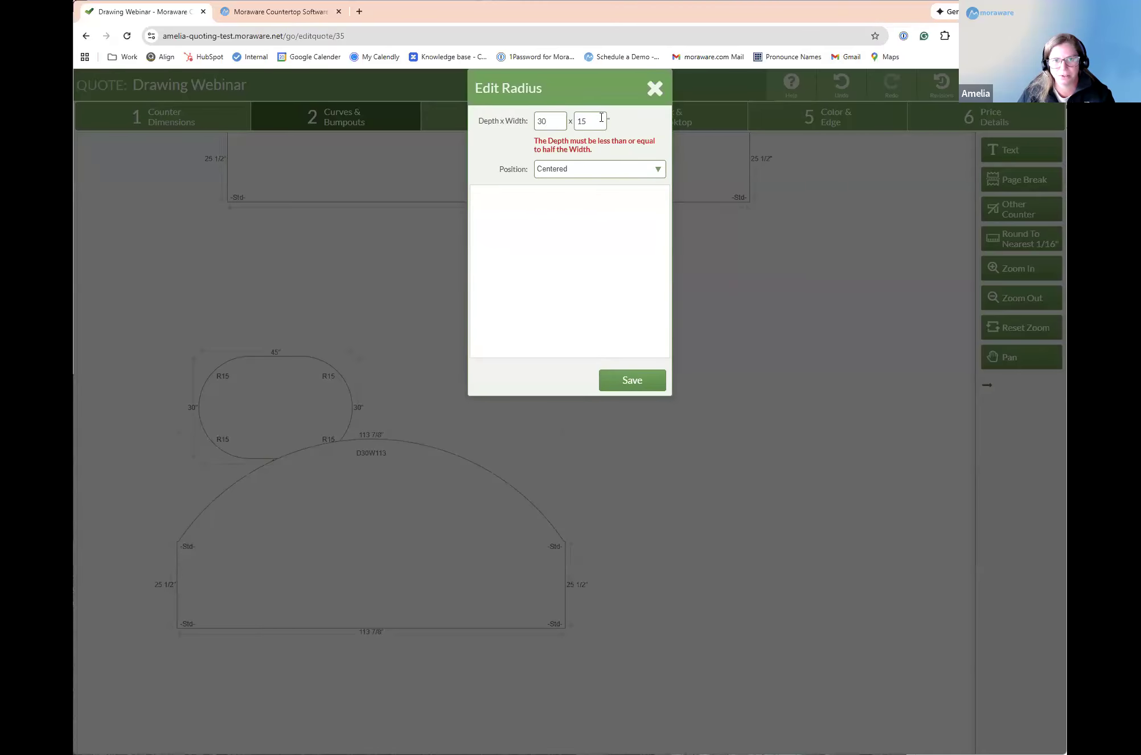
left_click(602, 122)
type("11")
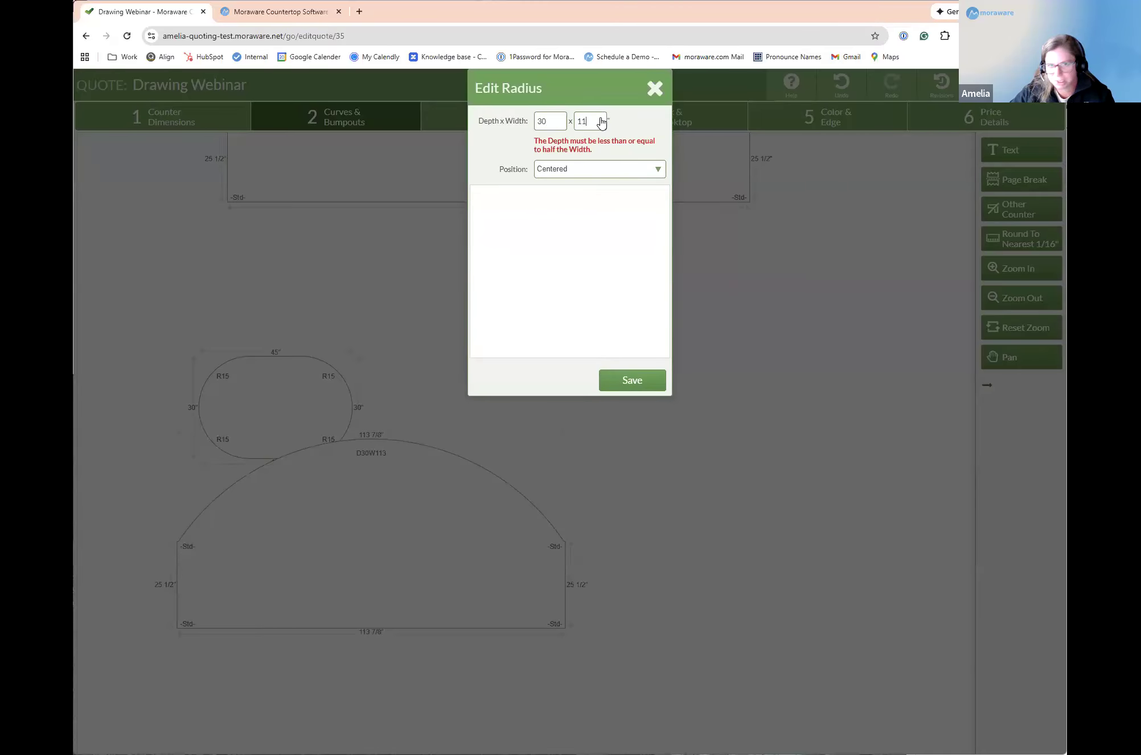
type("3")
key("Return")
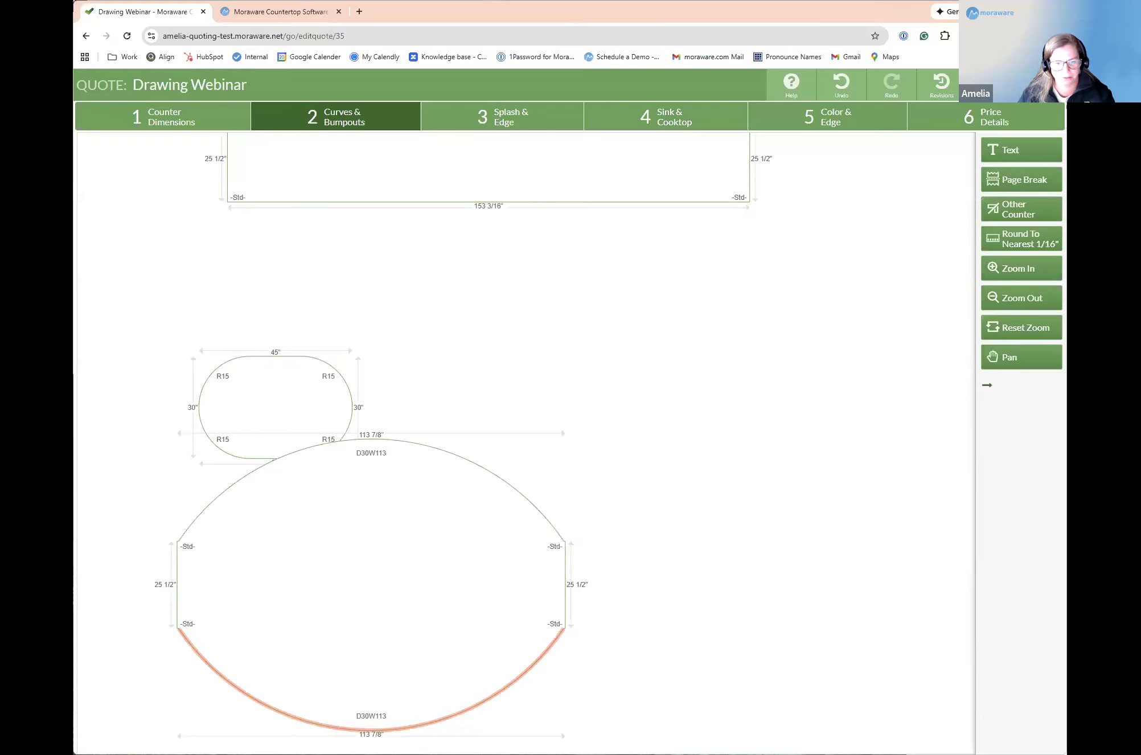
Step: Undo the bump-out arc on the counter's lower edge
left_click(390, 730)
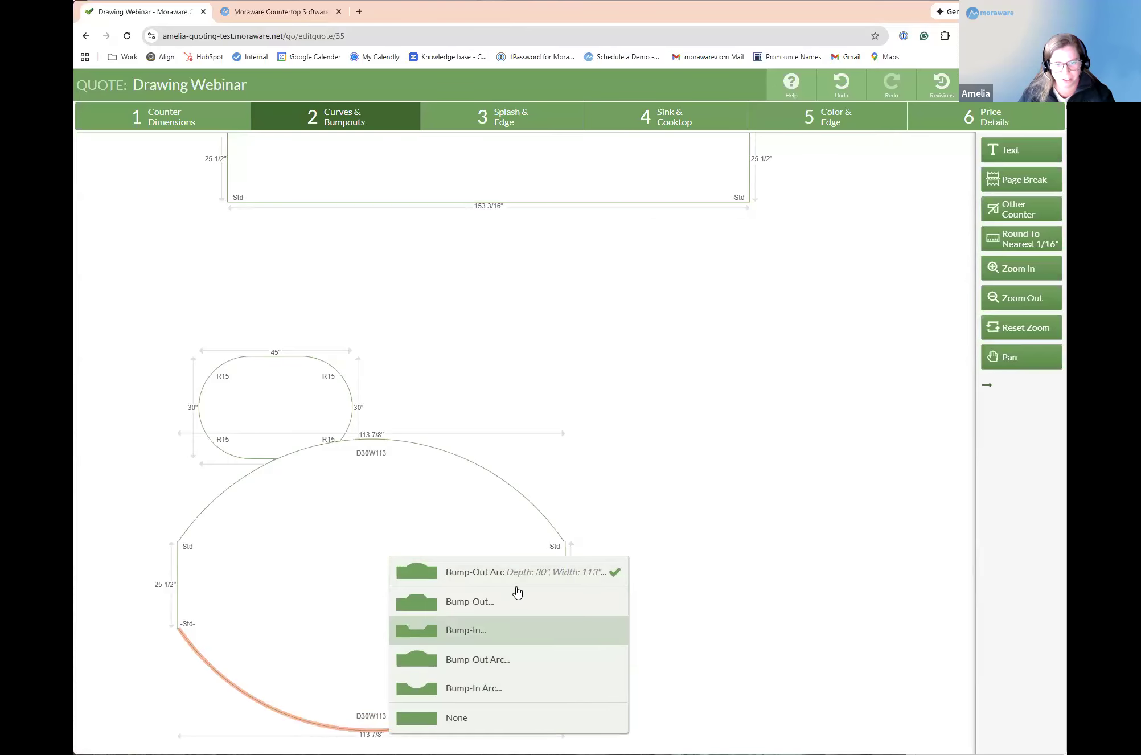
left_click(862, 93)
Step: Add a centered bump-in arc 30 inches deep and 113 inches wide to the counter's lower edge
left_click(458, 627)
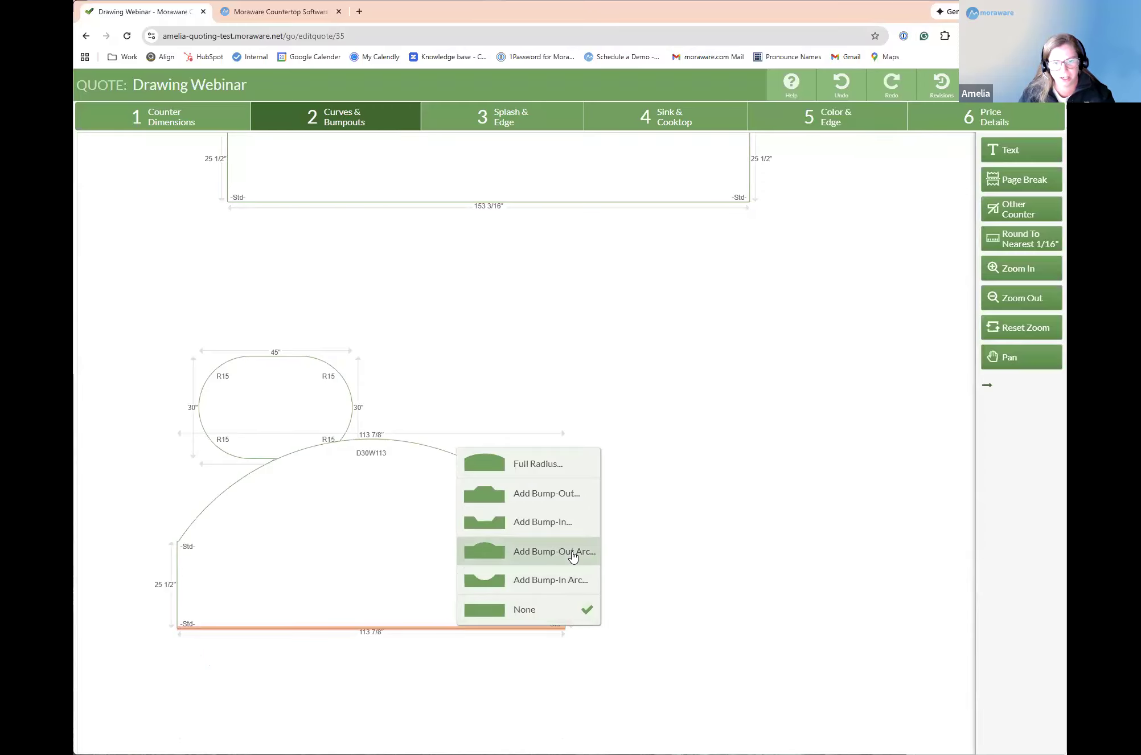
left_click(561, 580)
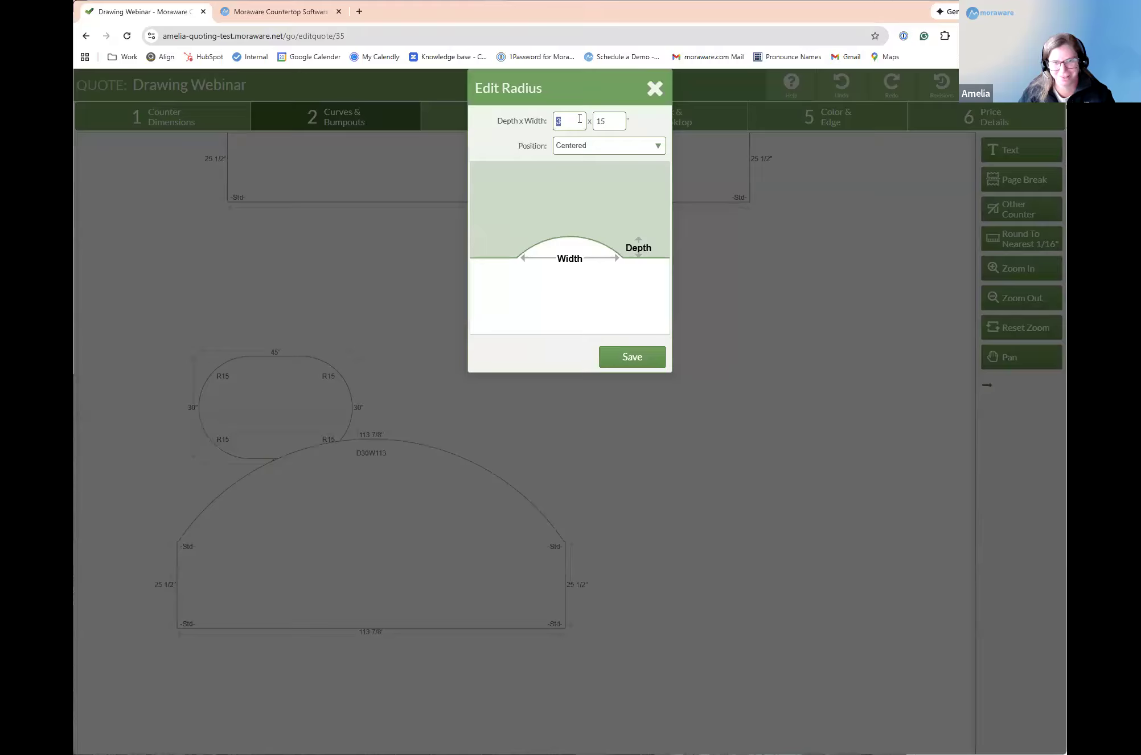
type("30")
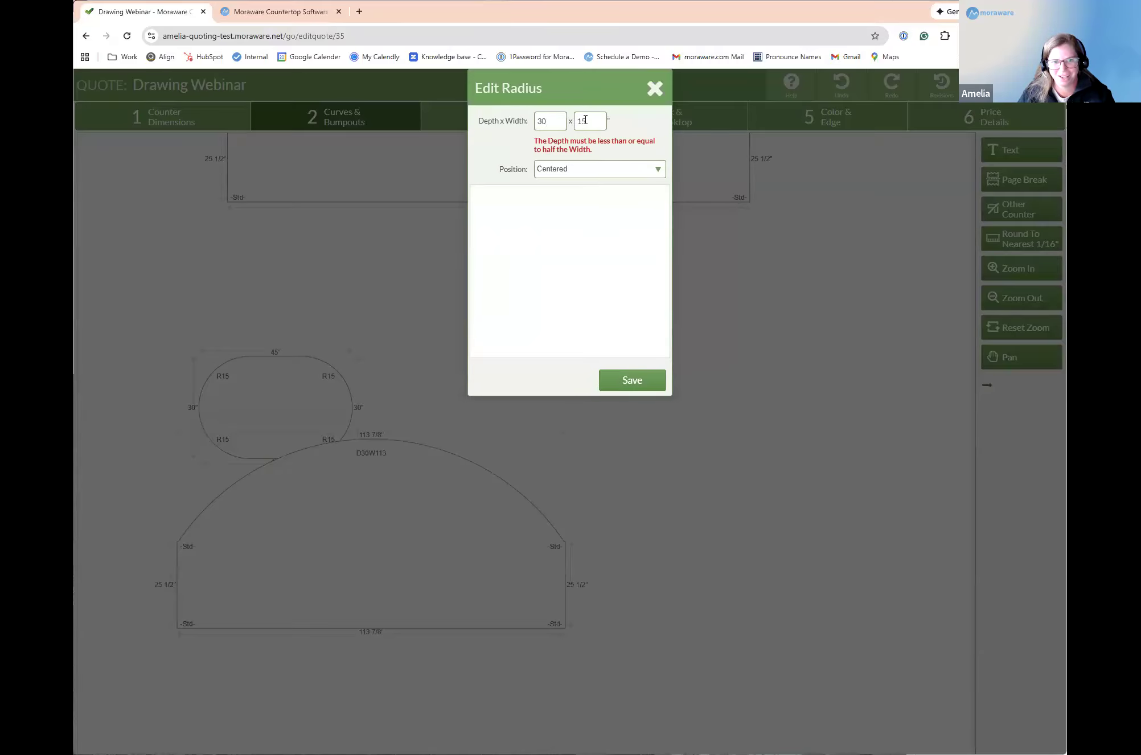
double_click(586, 120)
type("113")
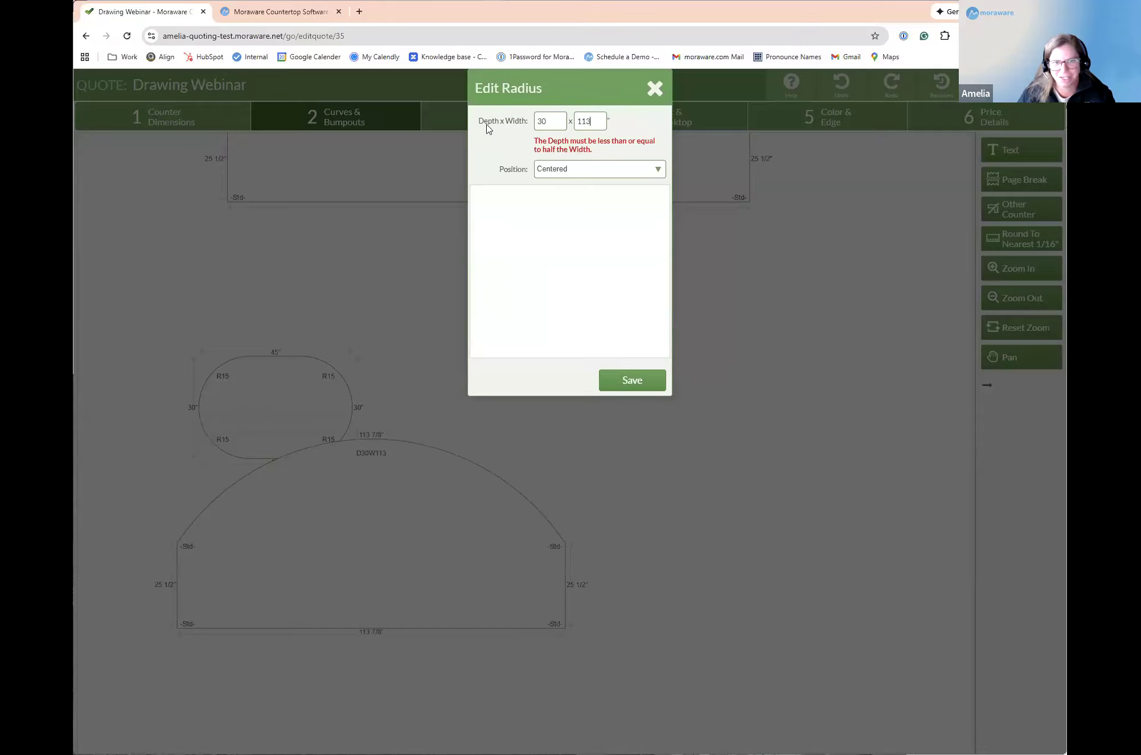
left_click(627, 379)
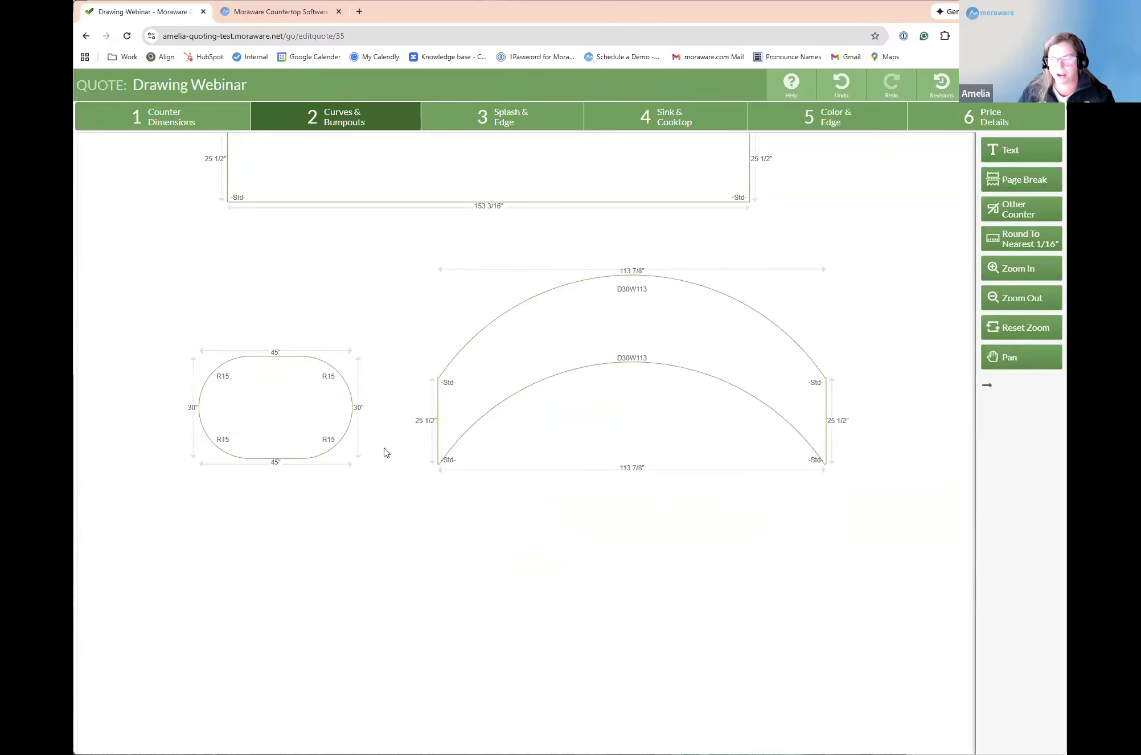
scroll(373, 497, "down", 2)
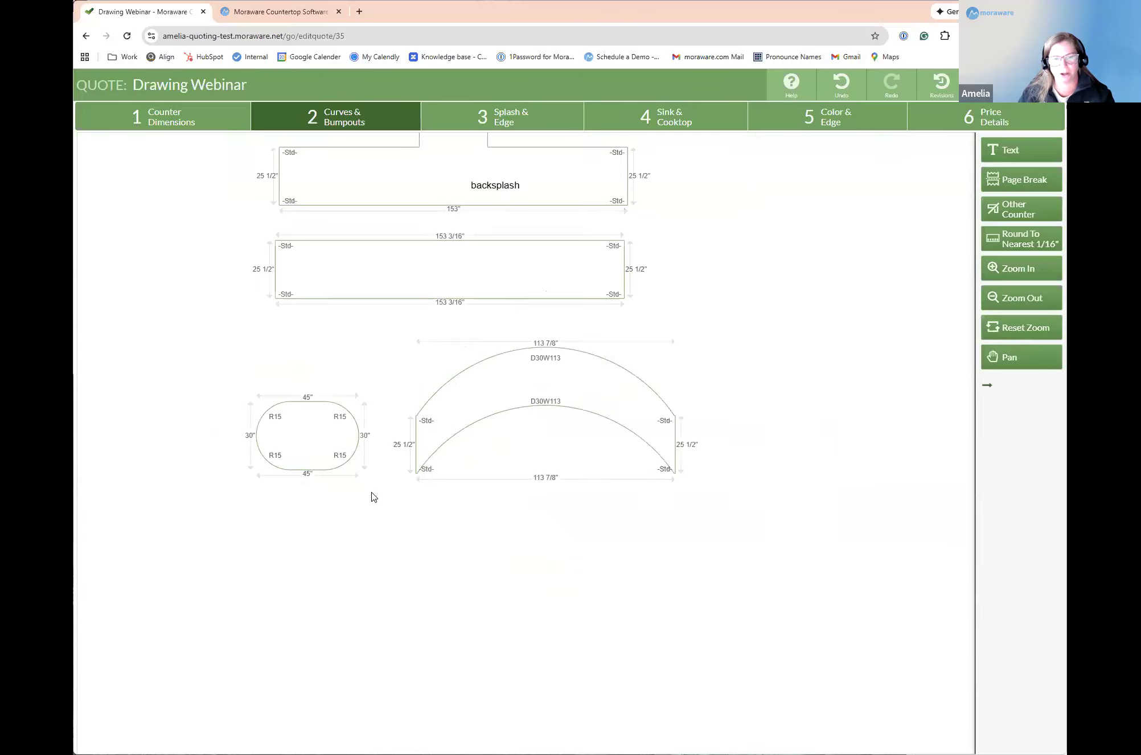
scroll(382, 509, "up", 2)
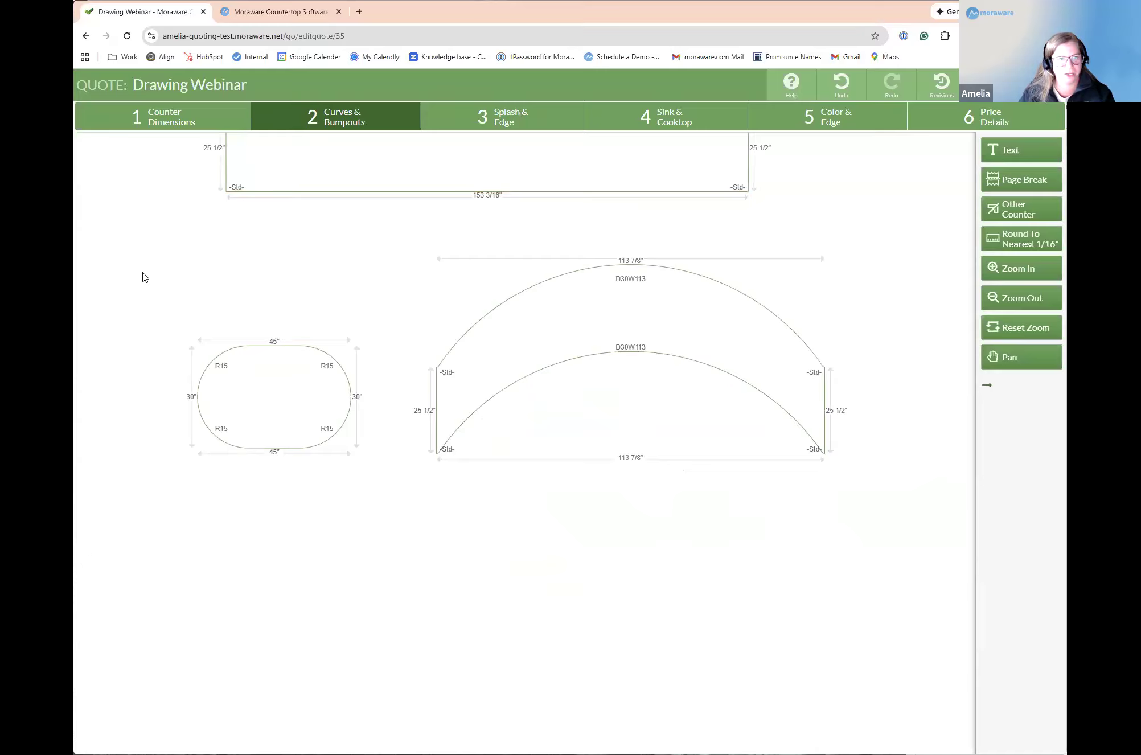
Step: Return to the counter dimensions stage and draw a seven-leg spiral counter 25 1/2 inches deep with 90° turns across the lower drawing area
left_click(202, 118)
mouse_move(268, 689)
left_mouse_down()
mouse_move(252, 520)
mouse_move(275, 433)
mouse_move(377, 377)
mouse_move(624, 397)
mouse_move(649, 416)
left_mouse_up()
mouse_move(664, 641)
left_mouse_down()
mouse_move(649, 735)
mouse_move(341, 676)
mouse_move(328, 507)
mouse_move(523, 495)
mouse_move(538, 647)
mouse_move(558, 578)
mouse_move(580, 655)
left_mouse_up()
Step: Try a 45° angle at the first corner of the new spiral counter
left_click(254, 422)
left_click(547, 187)
left_click(632, 363)
Step: Set the spiral counter's first corner to 22.5° and move the counter to the empty area beside the other counters
left_click(254, 393)
left_click(556, 222)
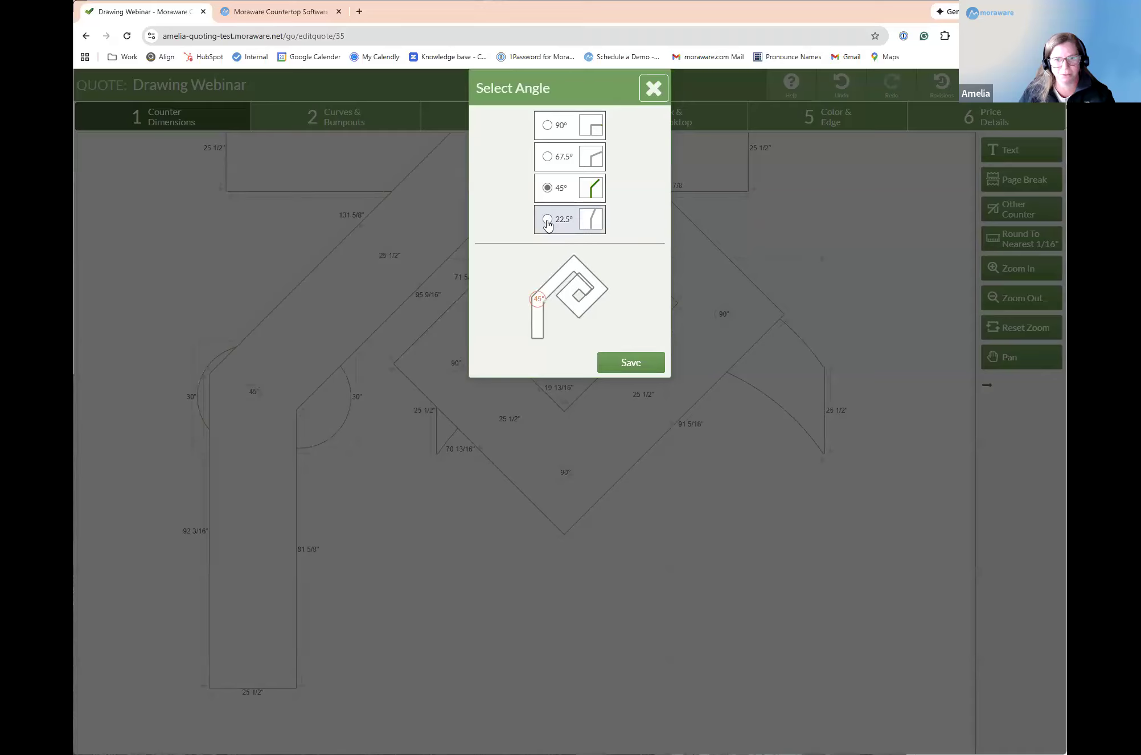
left_click(631, 364)
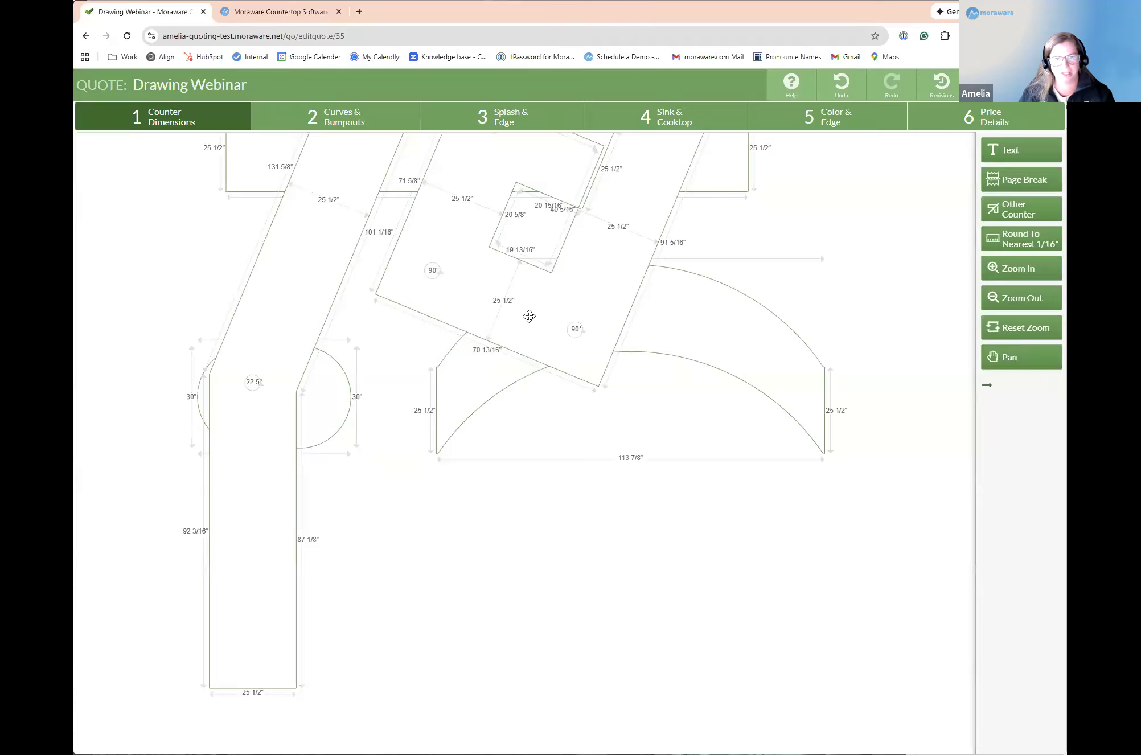
scroll(350, 461, "down", 3)
left_click_drag(267, 410, 677, 292)
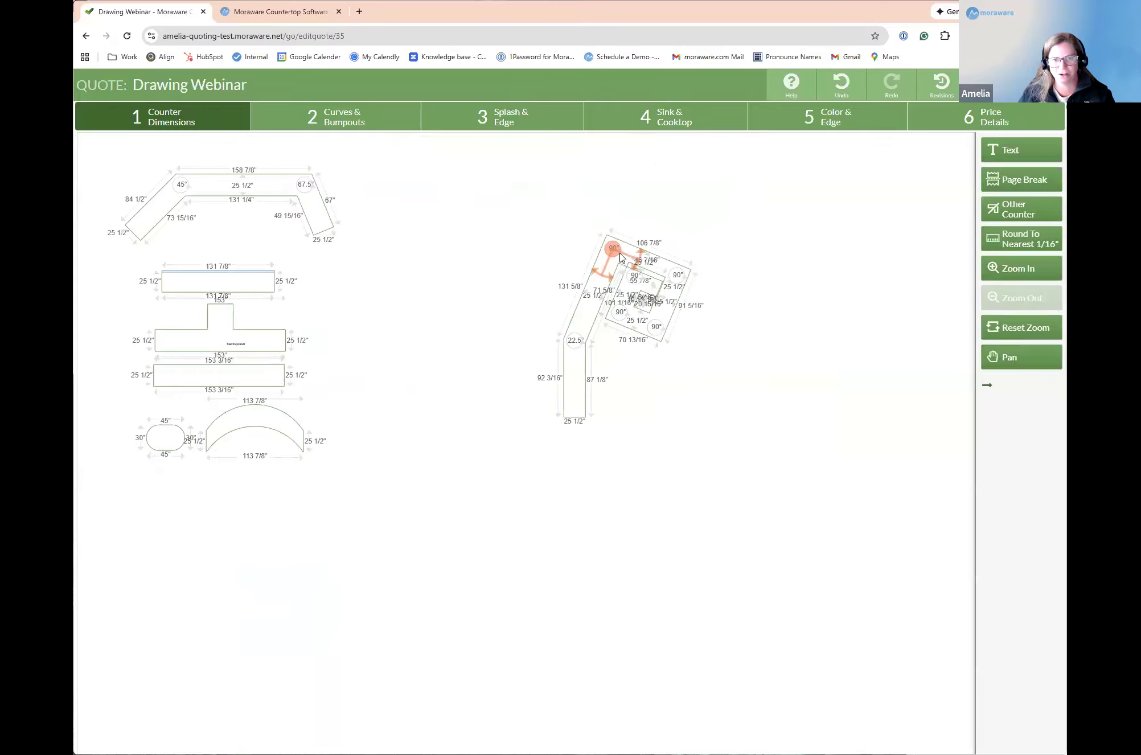
Step: Set the second and third corners of the spiral counter to 22.5°
left_click(614, 248)
left_click(546, 221)
left_click(631, 362)
left_click(672, 184)
left_click(547, 219)
left_click(633, 365)
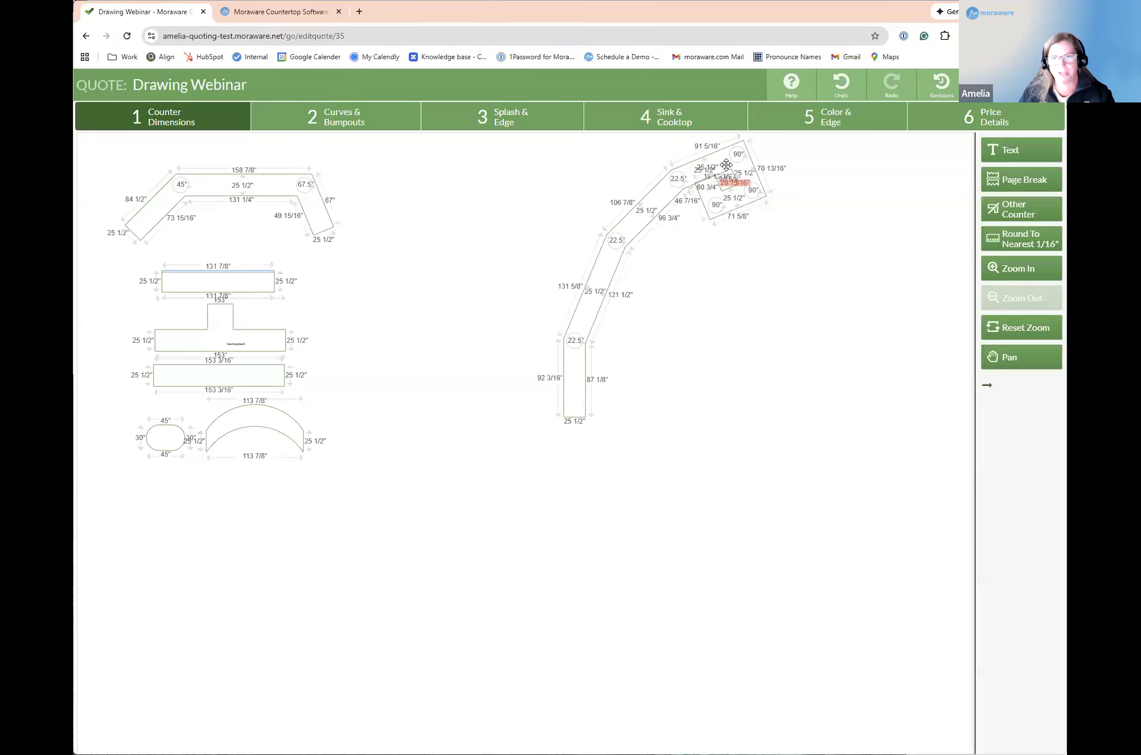
Step: Set the remaining three corners of the spiral counter to 22.5° so it opens into a segmented arch
left_click(693, 194)
left_click(548, 220)
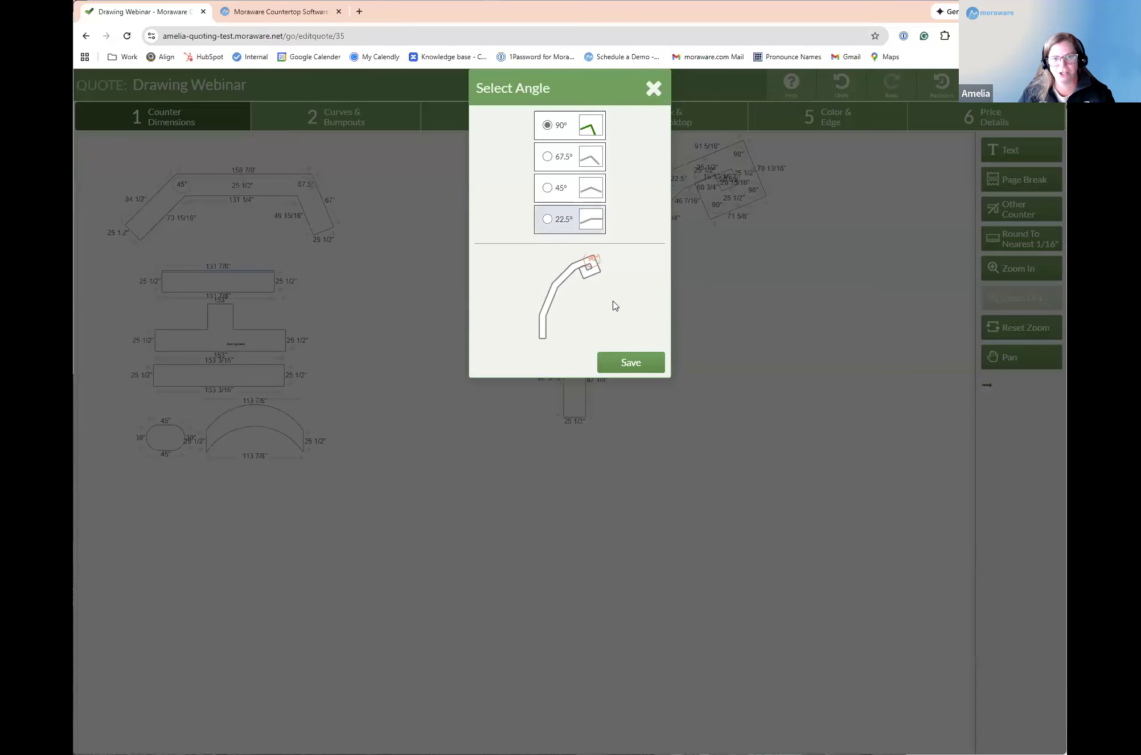
left_click(630, 362)
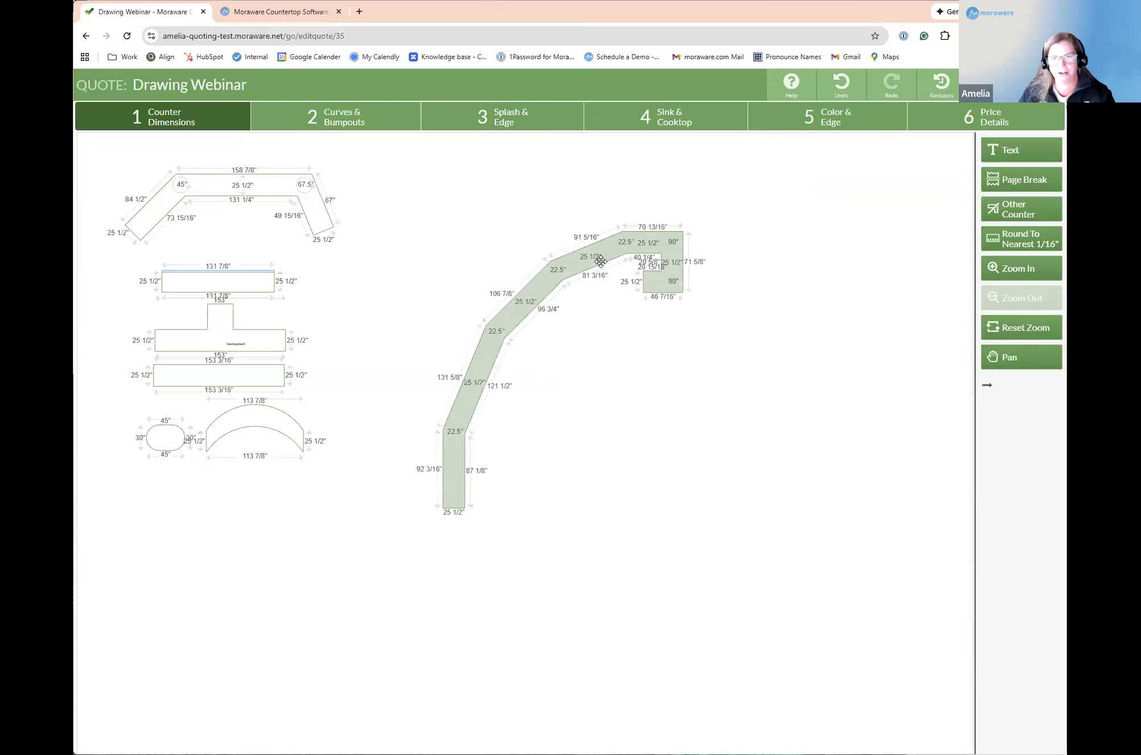
left_click(672, 243)
left_click(547, 220)
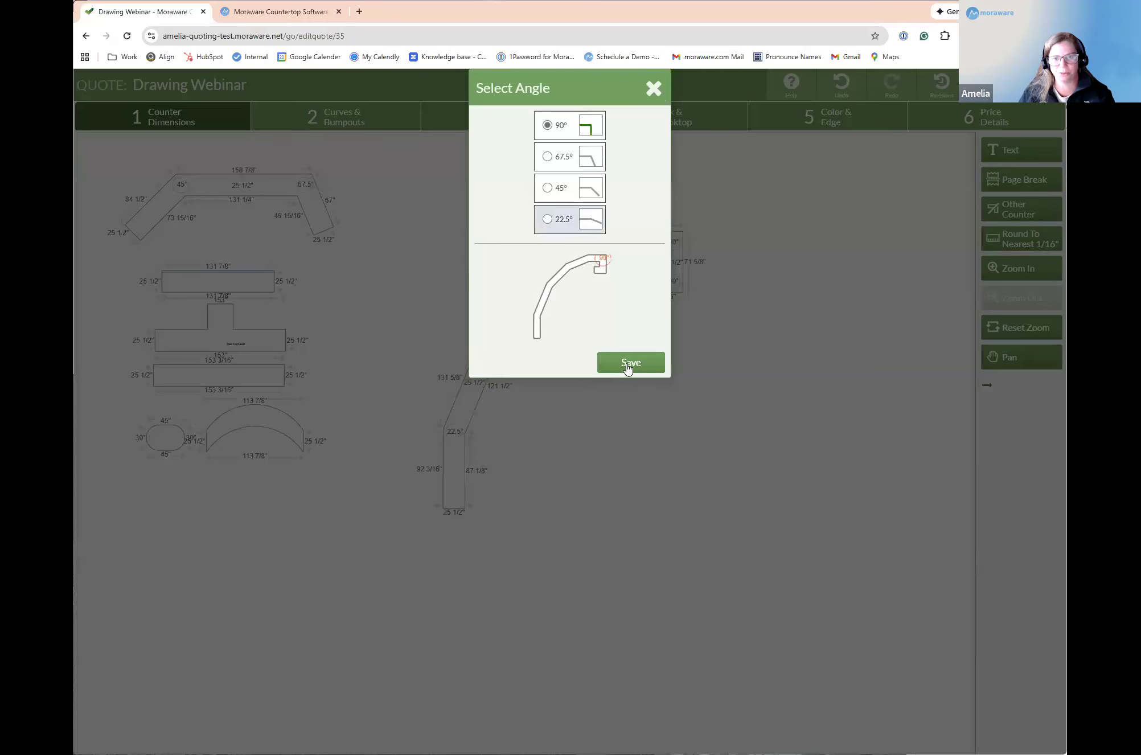
left_click(630, 363)
left_click(729, 265)
left_click(548, 221)
left_click(627, 368)
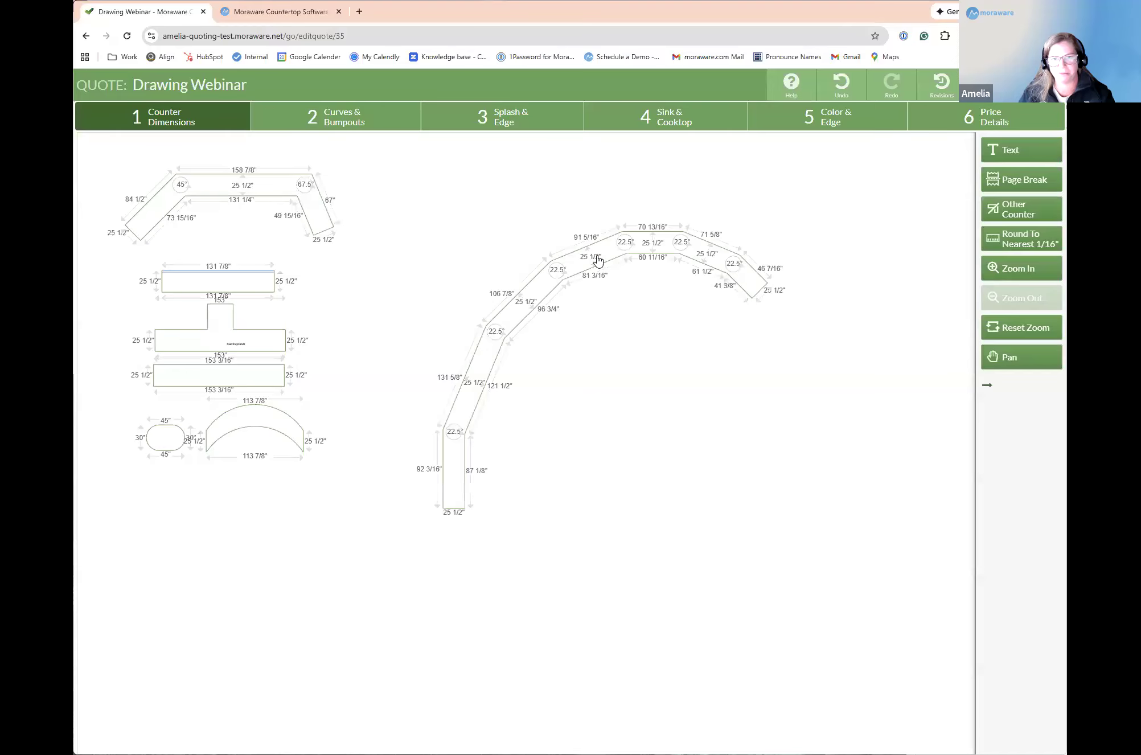
Step: Set all seven outer edges of the segmented arch counter to 30 inches, keeping its 25 1/2-inch end
left_click(429, 469)
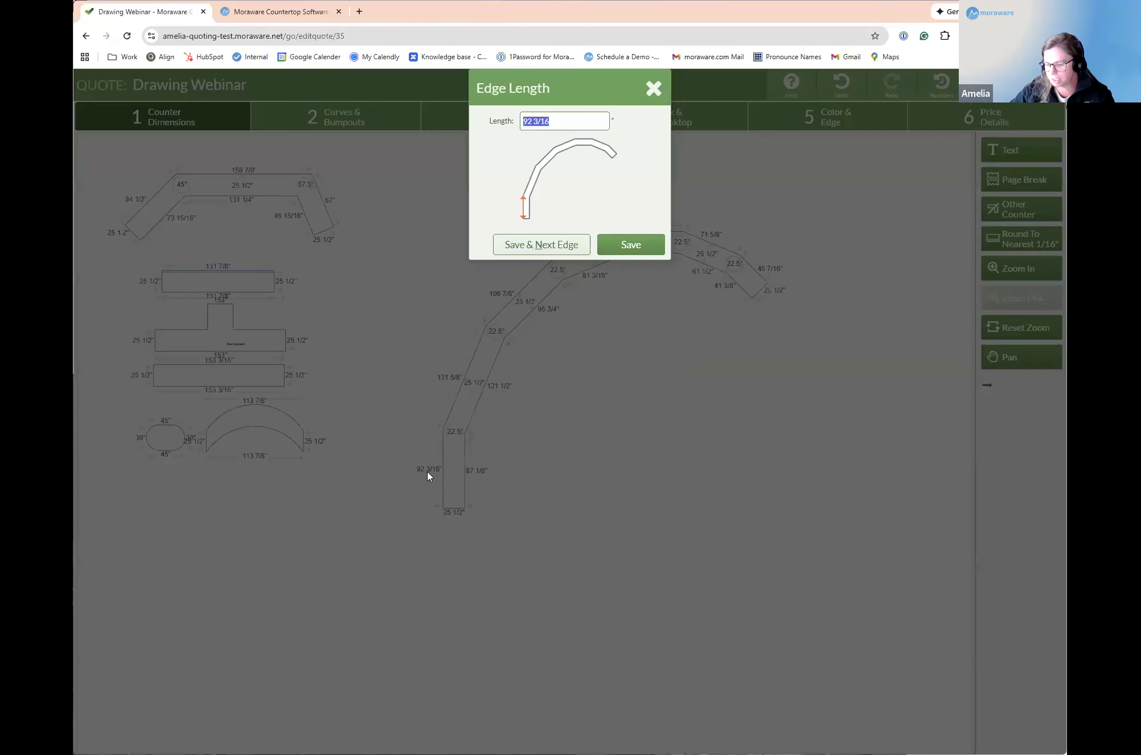
type("30")
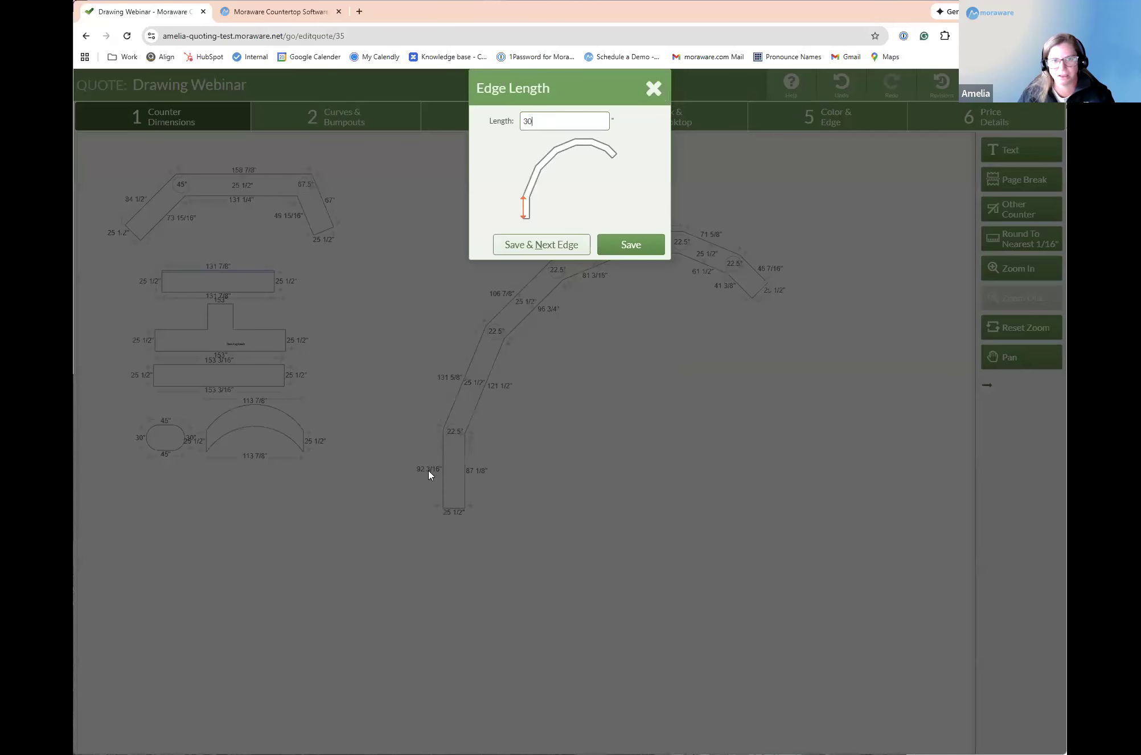
left_click(562, 251)
type("30")
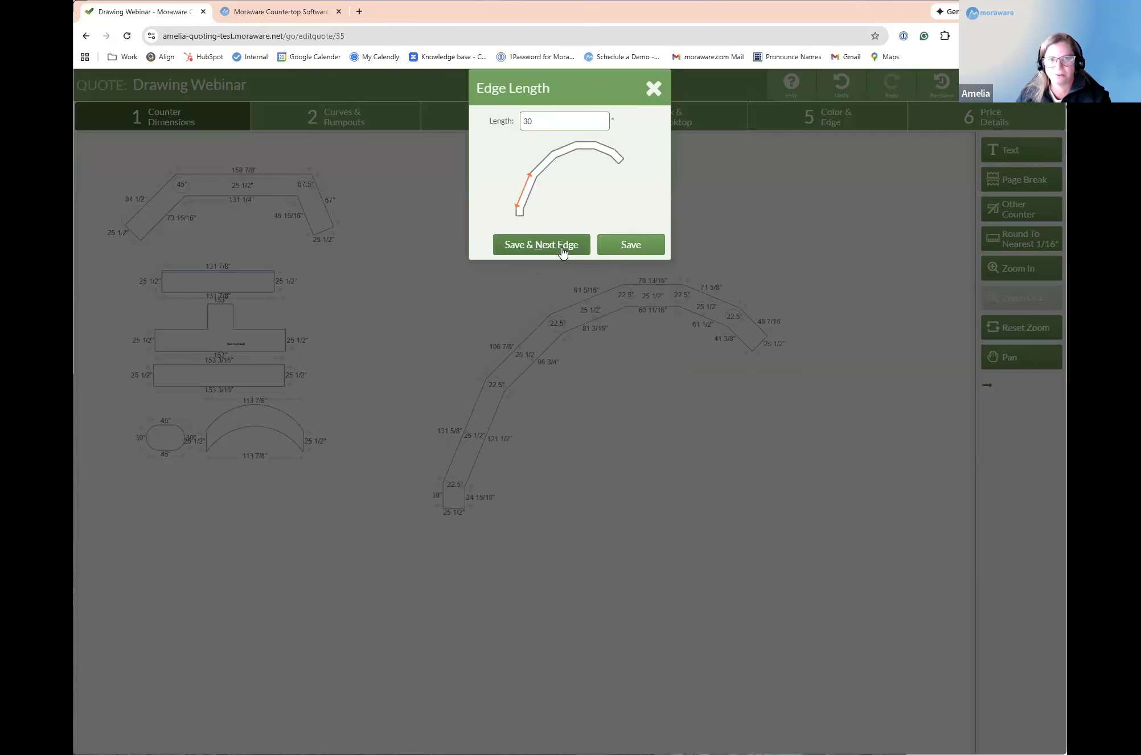
left_click(563, 251)
type("30")
left_click(563, 250)
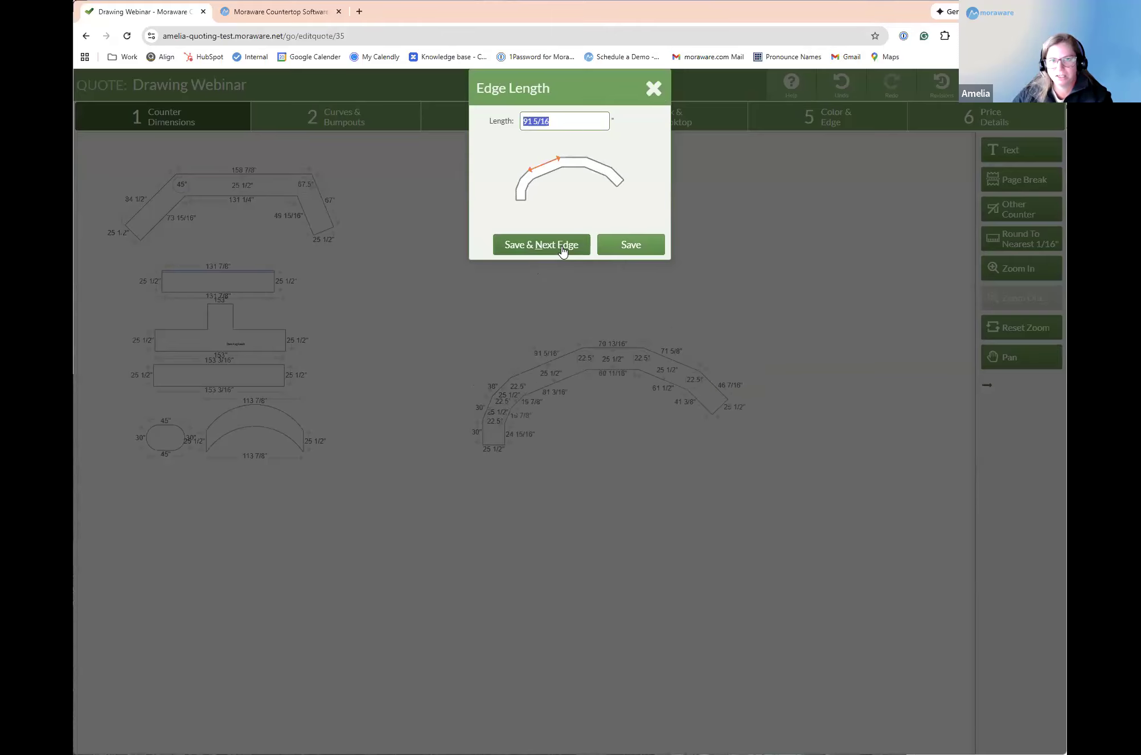
type("30")
left_click(564, 248)
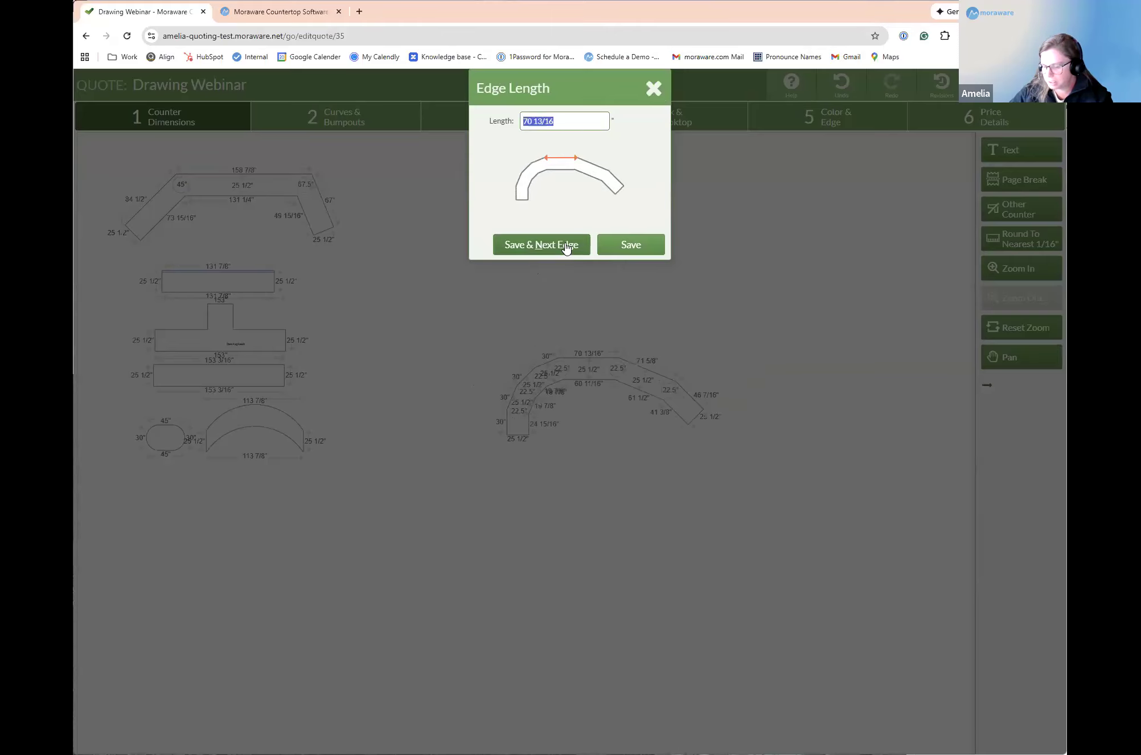
type("30")
left_click(566, 248)
type("30")
left_click(566, 248)
type("30")
left_click(566, 248)
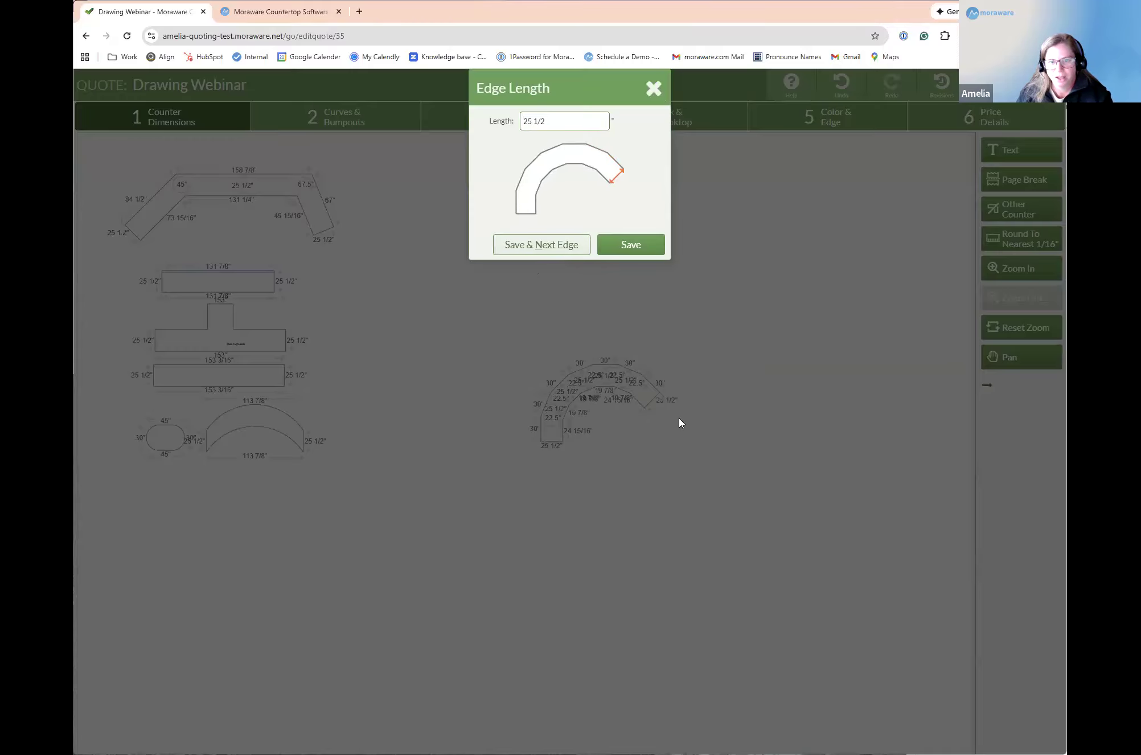
left_click(652, 249)
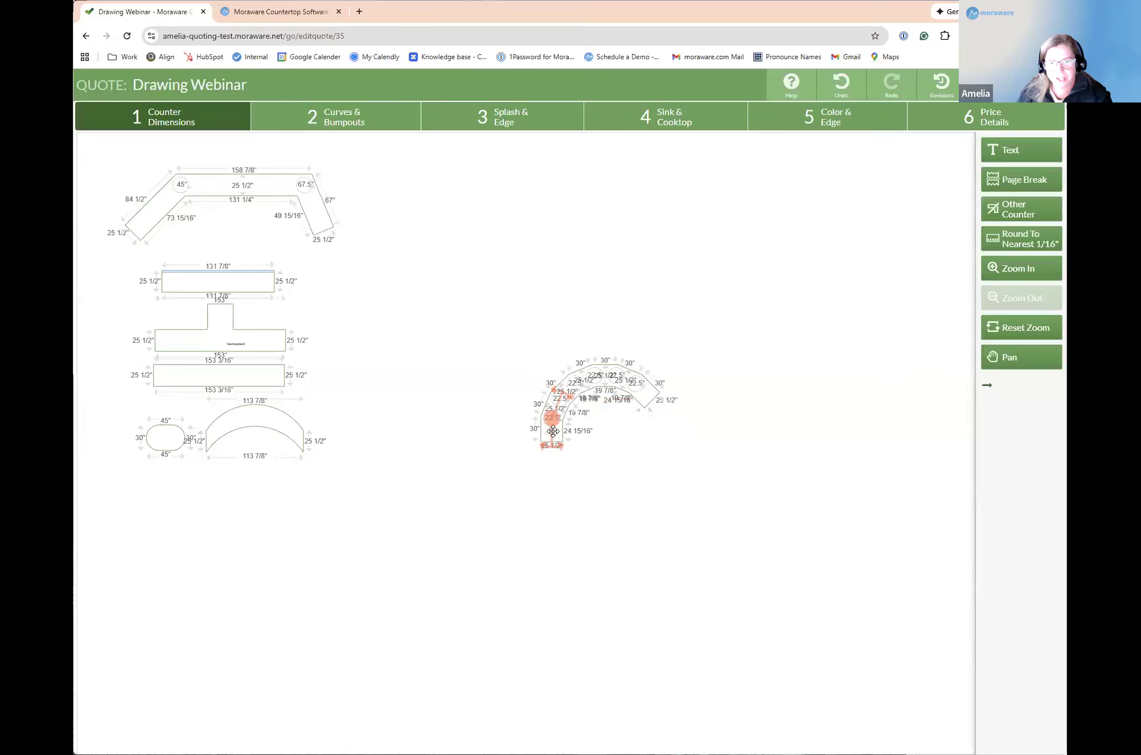
Step: Move the segmented arch counter into clear working space and go to the curves and bumpouts stage
scroll(551, 438, "up", 5)
mouse_move(494, 470)
left_mouse_down()
mouse_move(314, 497)
mouse_move(287, 523)
left_mouse_up()
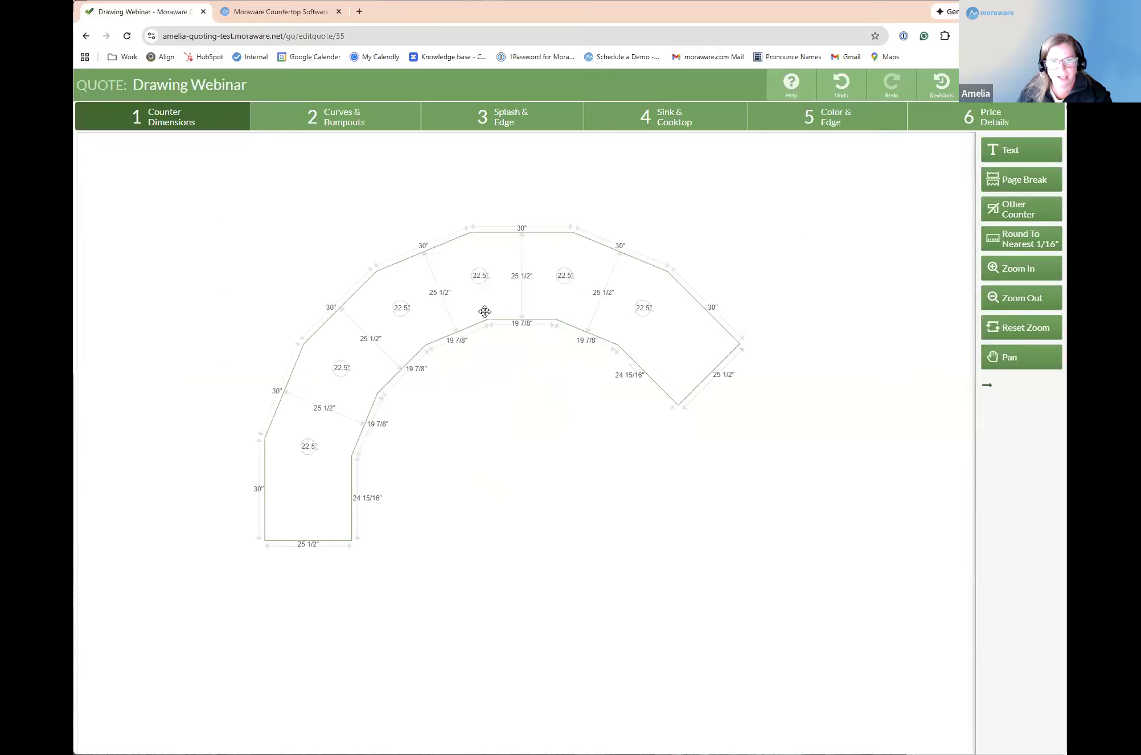
left_click(285, 116)
left_click(278, 440)
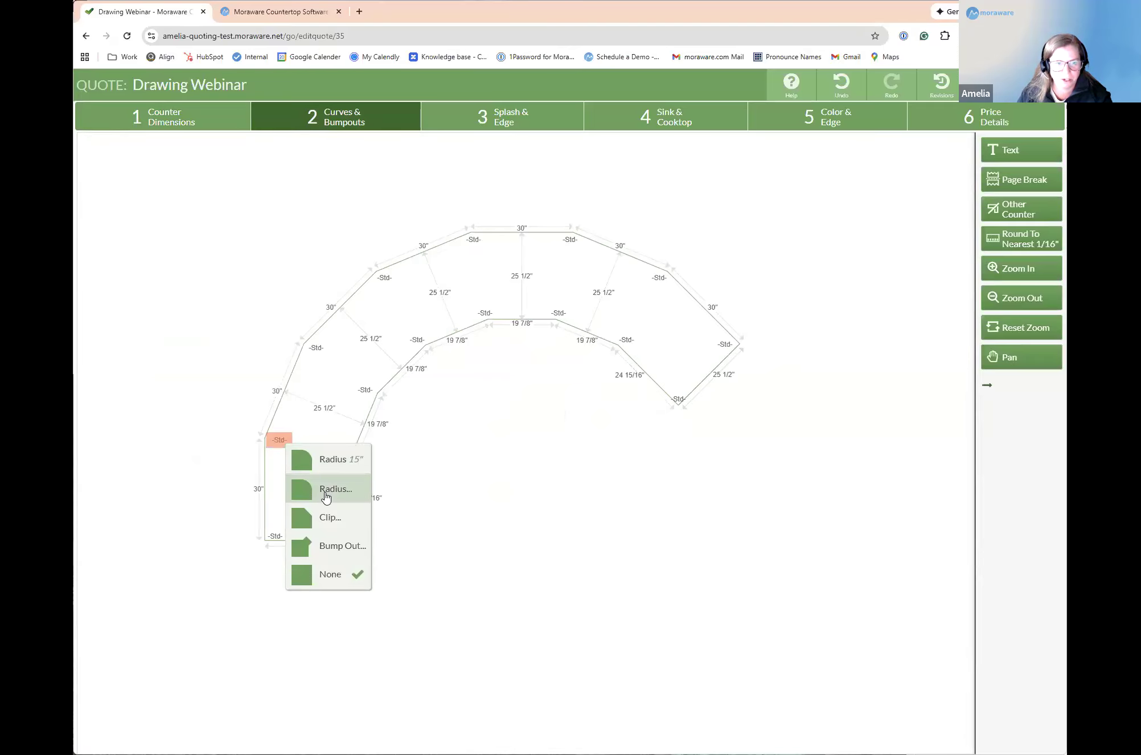
left_click(333, 489)
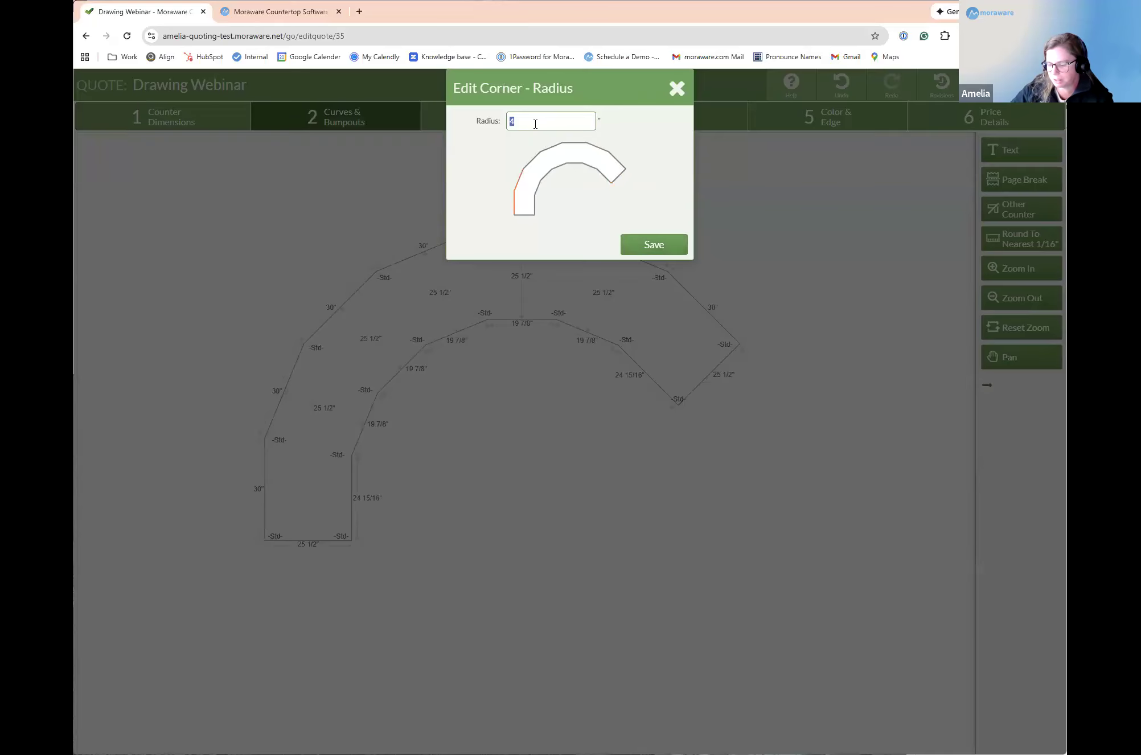
left_click(683, 95)
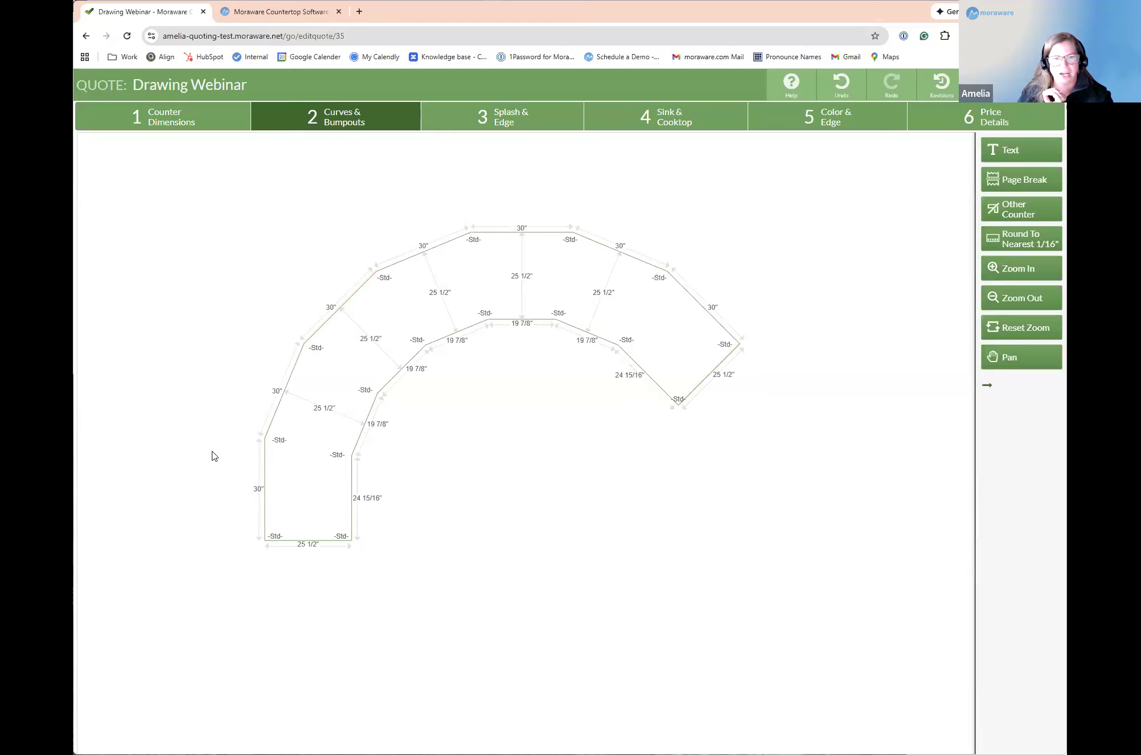
Step: Round the arch counter's lowest outer corner with a 30-inch radius after trying 15 inches
left_click(280, 441)
left_click(329, 462)
left_click(278, 439)
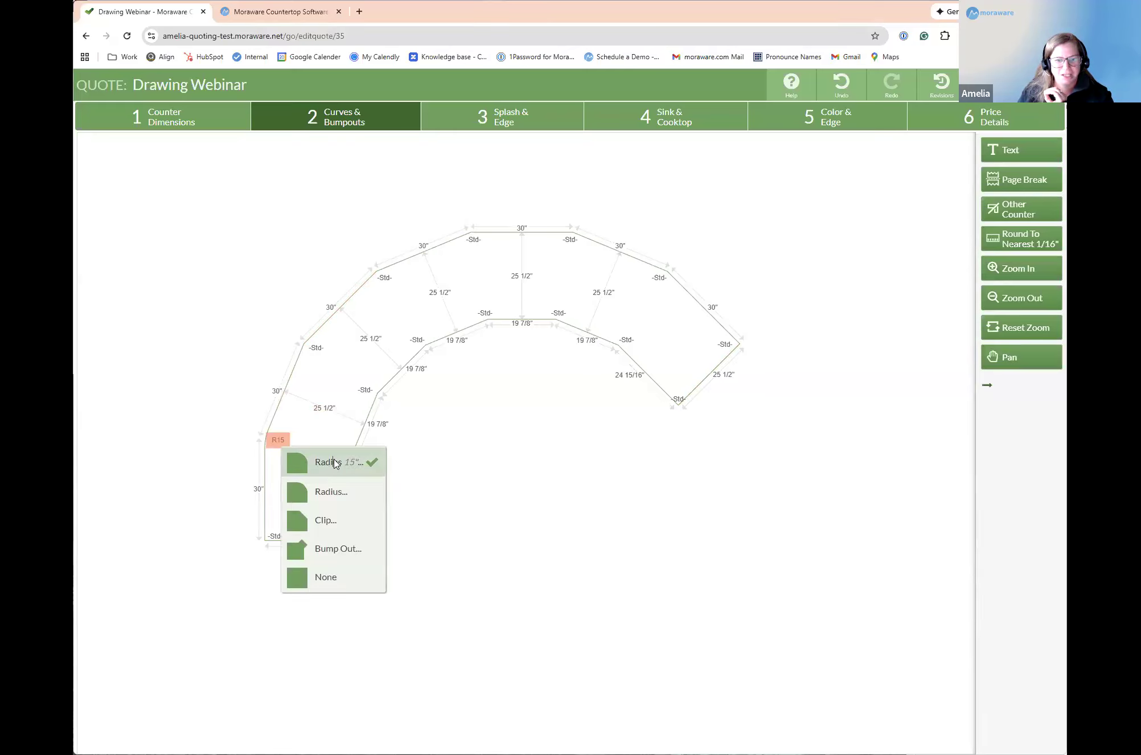
left_click(329, 490)
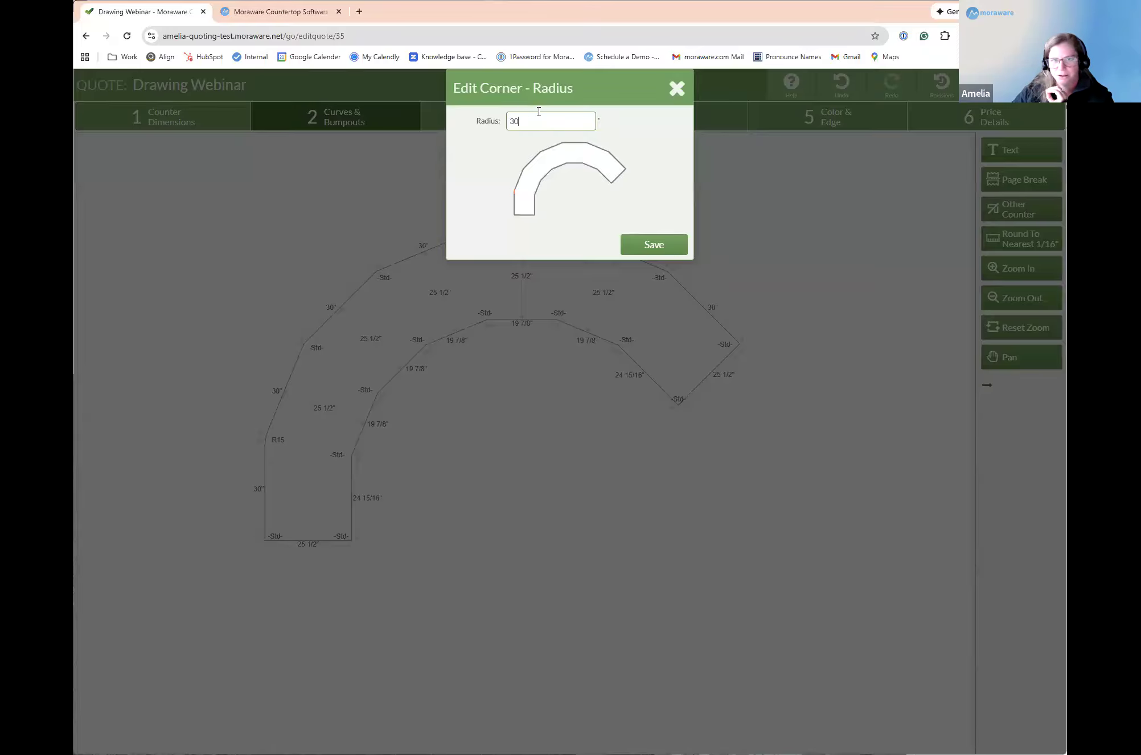
left_click(663, 250)
Step: Apply the 30-inch radius to the other five outer bends of the segmented arch counter
left_click(308, 347)
left_click(342, 368)
left_click(381, 282)
left_click(445, 296)
left_click(472, 238)
left_click(520, 262)
left_click(570, 239)
left_click(621, 258)
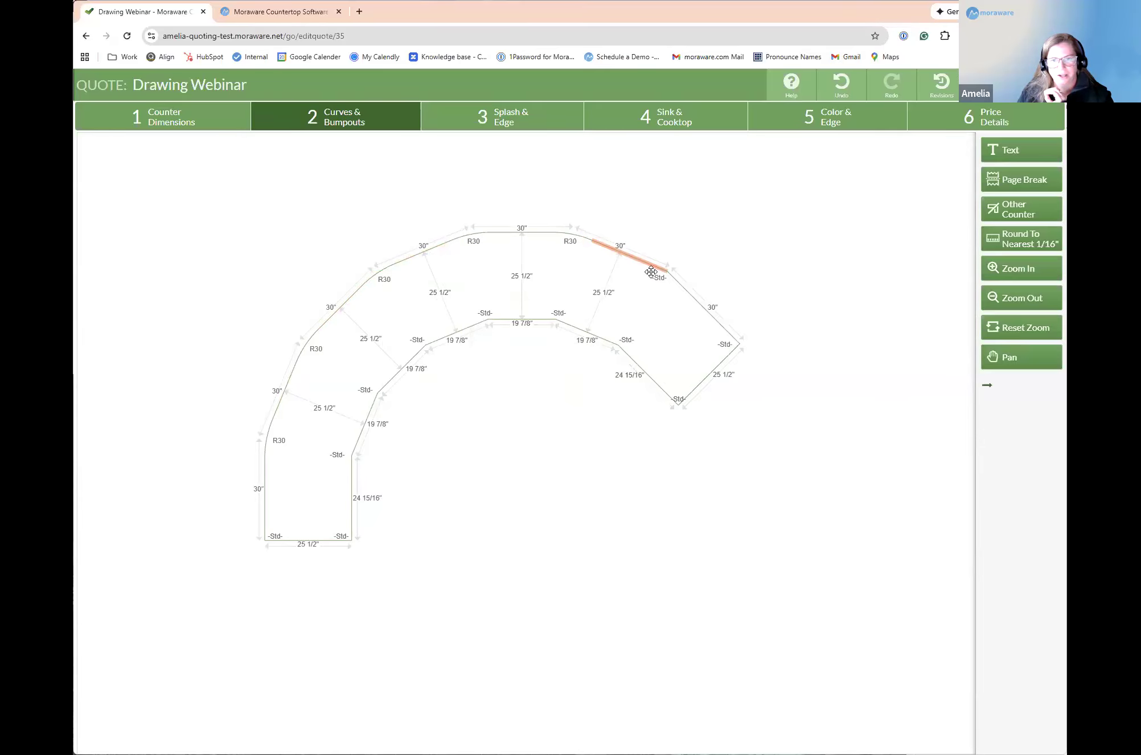
left_click(651, 272)
left_click(696, 291)
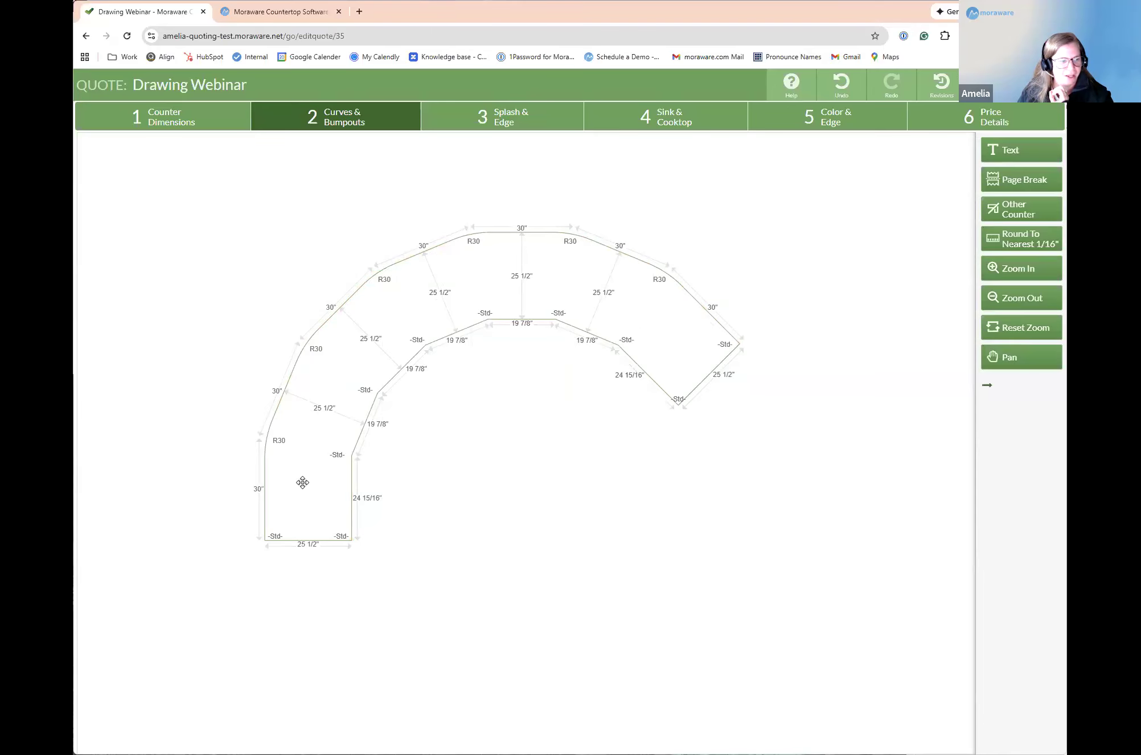
Step: Return to the counter dimensions stage and place the rounded segmented counter below the oval and arced counters
left_click_drag(302, 483, 188, 576)
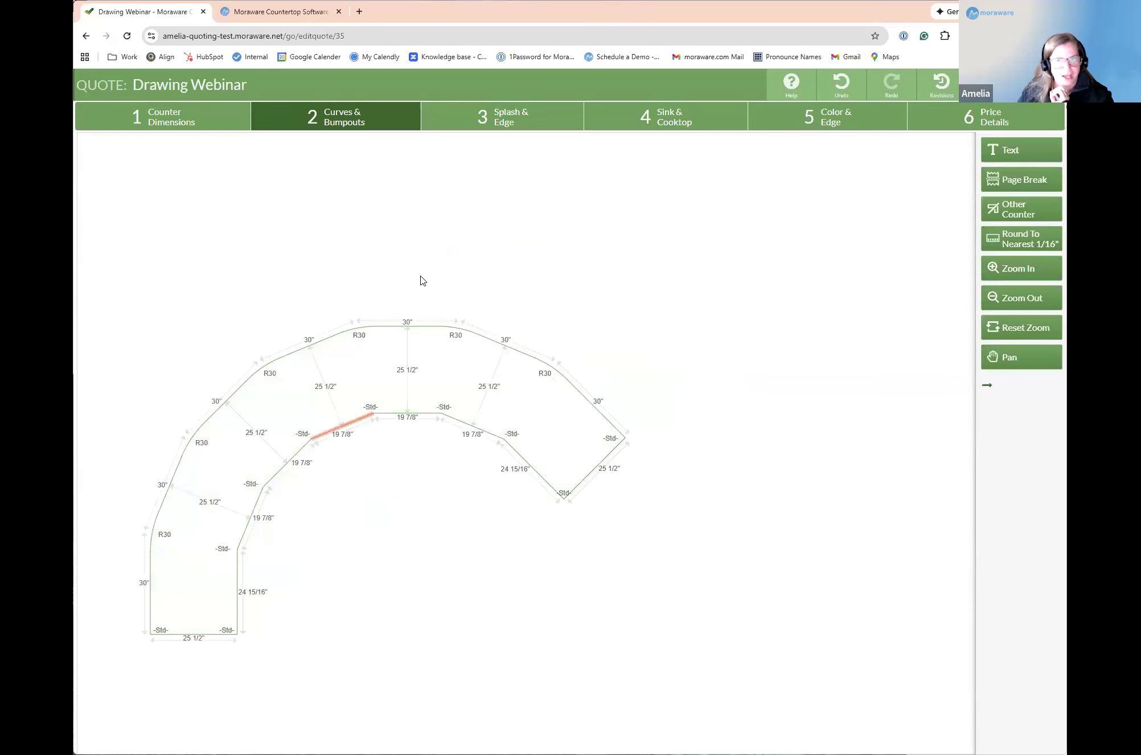
scroll(251, 362, "down", 3)
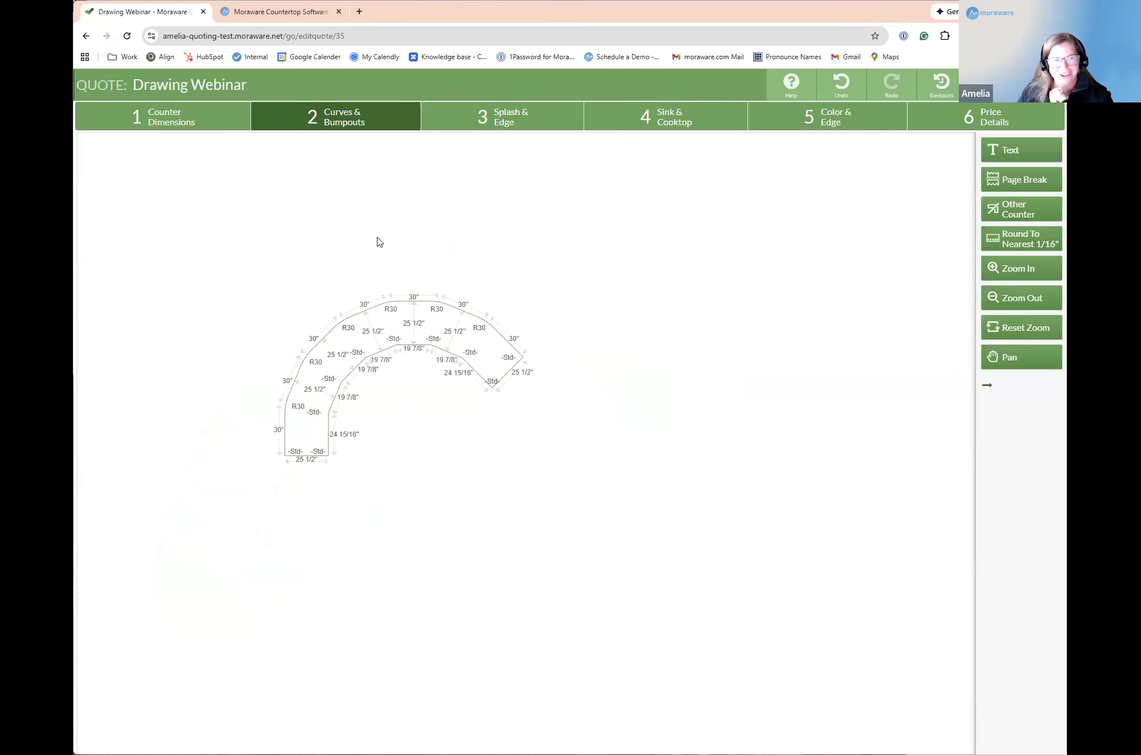
scroll(306, 224, "down", 3)
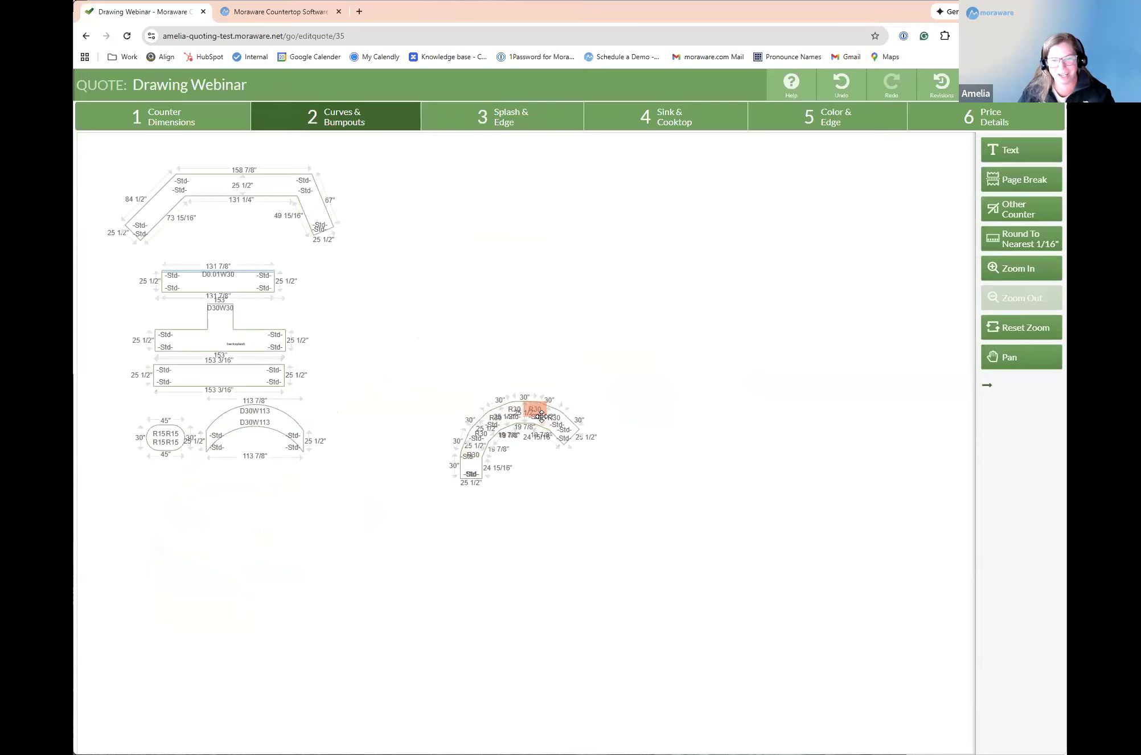
left_click(144, 120)
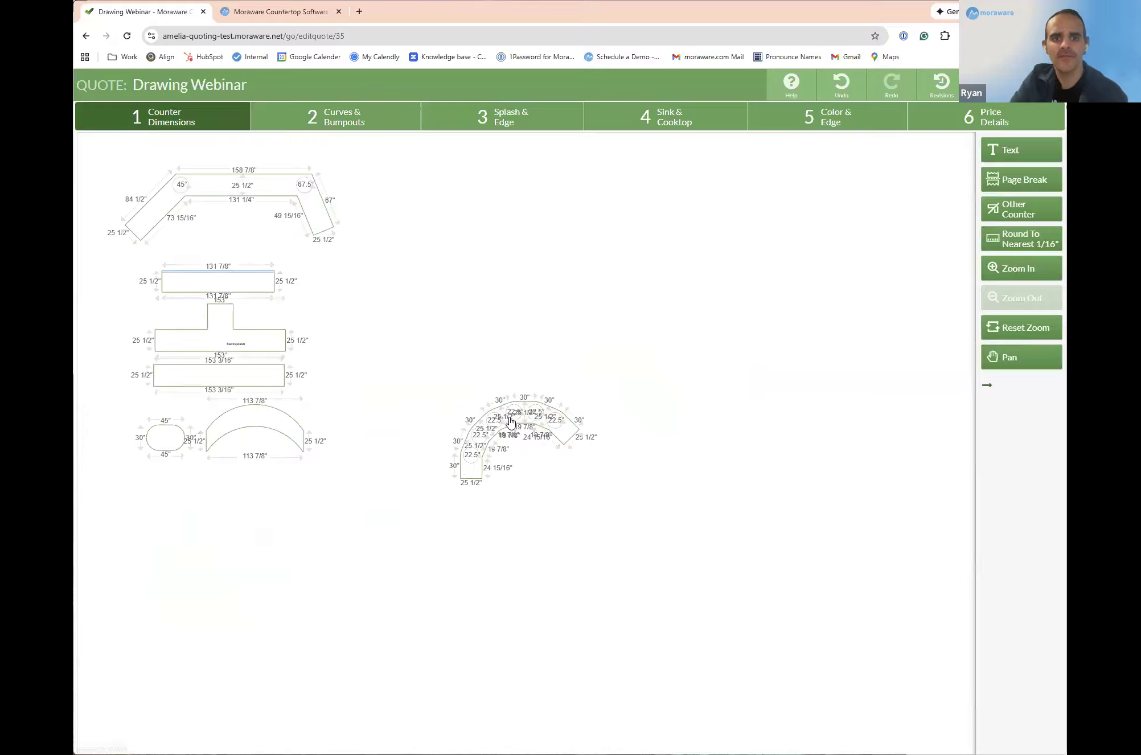
mouse_move(571, 438)
left_mouse_down()
mouse_move(313, 552)
mouse_move(258, 564)
mouse_move(248, 538)
left_mouse_up()
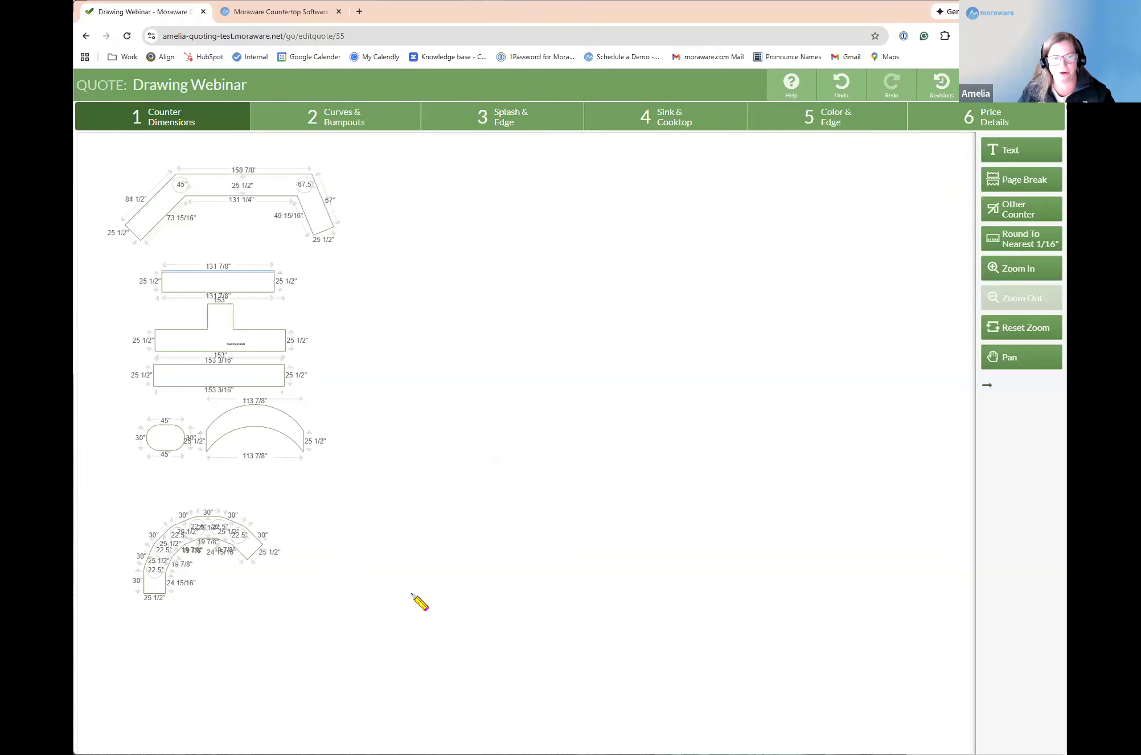
Step: Draw three straight counters below the segmented arch, about 307 1/2, 151 1/2 and 262 inches long and 25 1/2 inches deep
left_click_drag(141, 647, 401, 632)
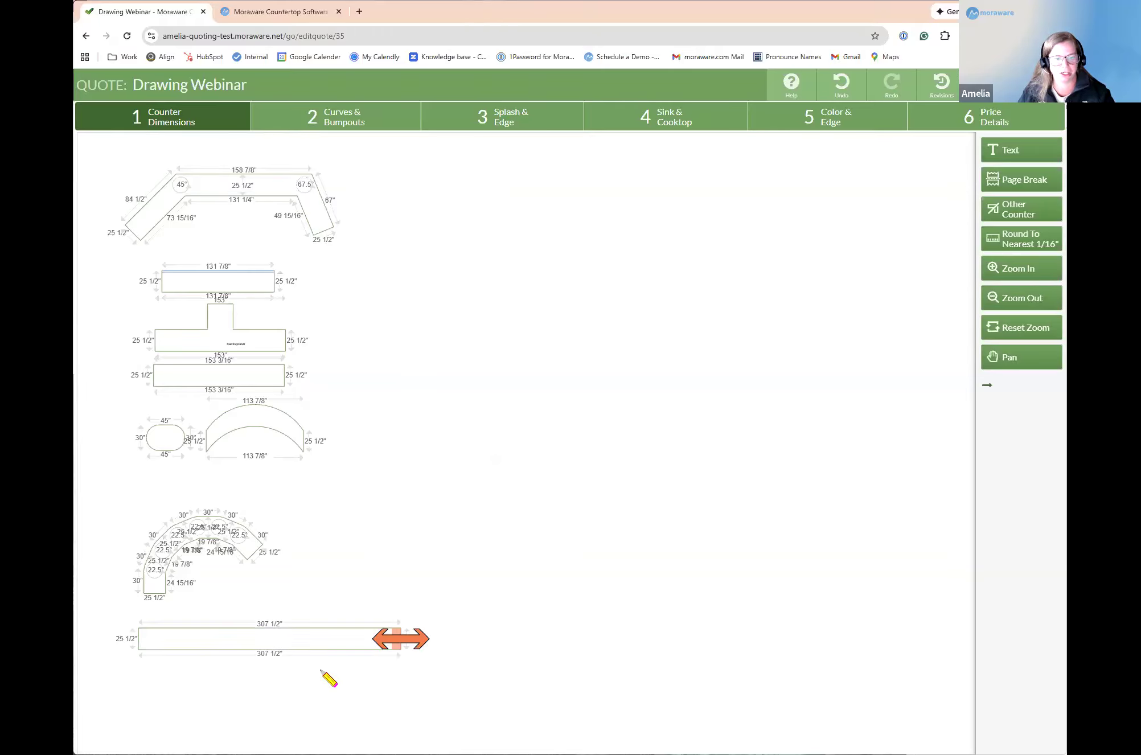
left_click_drag(150, 608, 280, 605)
left_click_drag(193, 684, 353, 678)
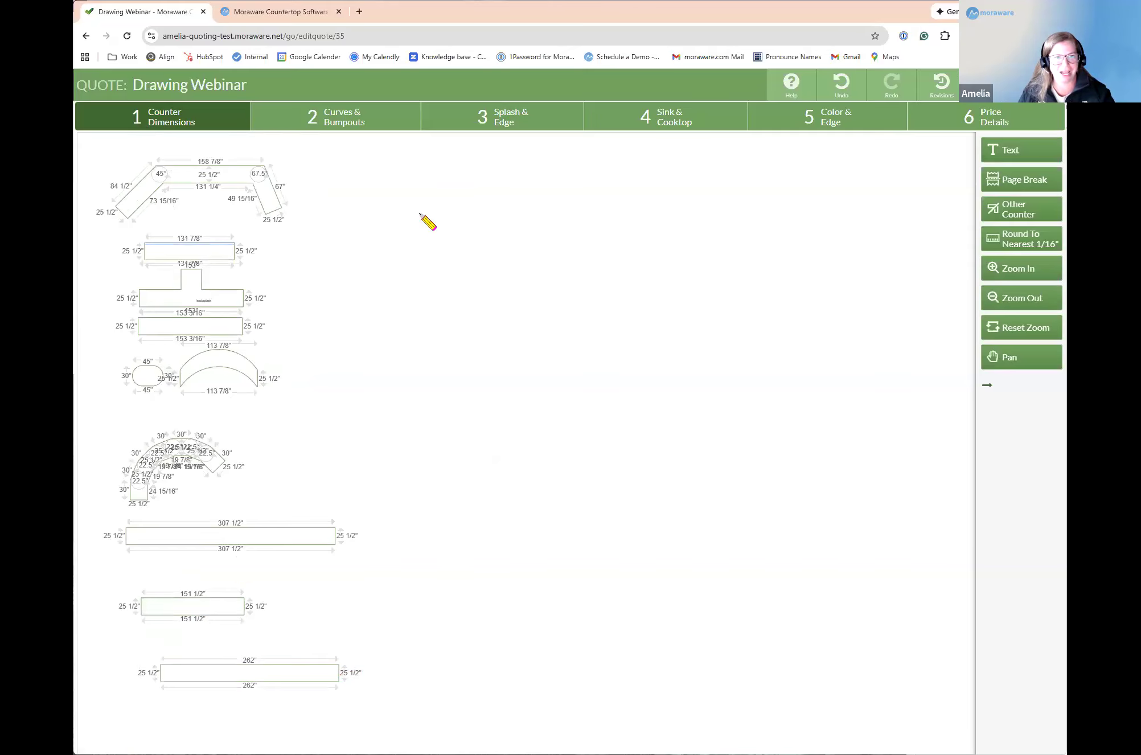
scroll(327, 441, "up", 2)
scroll(256, 450, "down", 3)
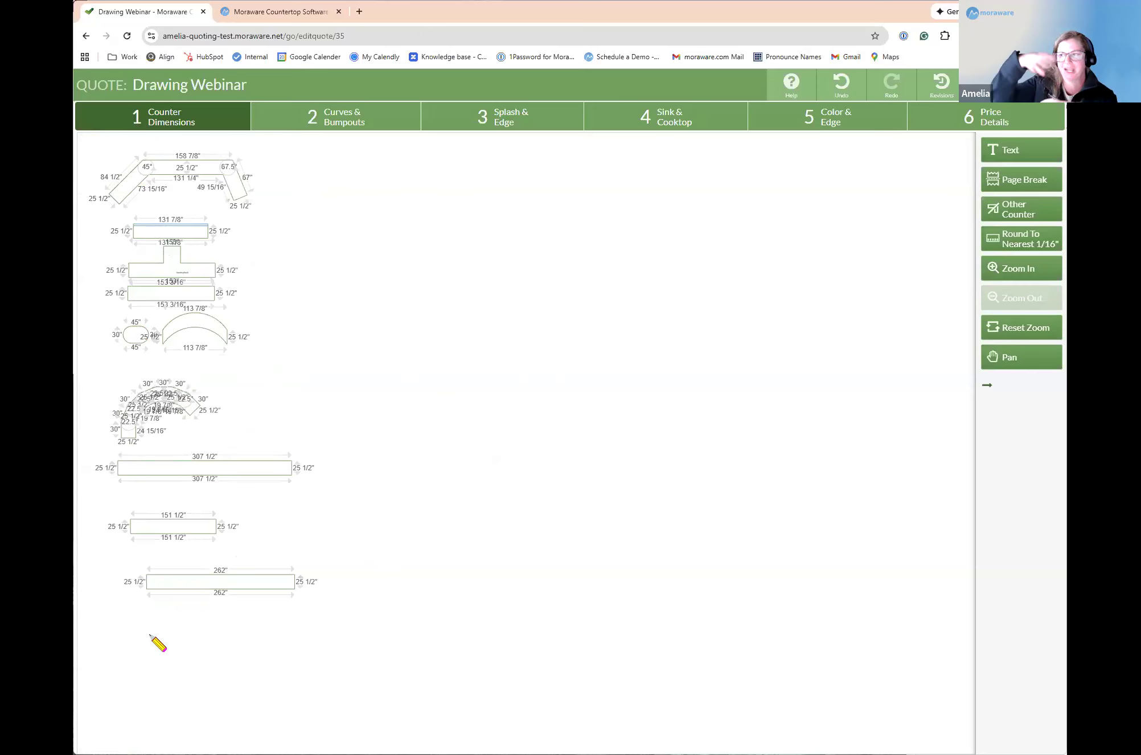
Step: Draw six straight counters beside the existing column, about 328 5/16, 165 1/8, 141, 164 1/8, 206 7/16 and 150 1/16 inches long
left_click_drag(355, 174, 541, 175)
left_click_drag(642, 168, 736, 168)
left_click_drag(481, 239, 562, 239)
left_click_drag(363, 313, 457, 313)
left_click_drag(631, 288, 746, 287)
left_click_drag(732, 232, 817, 233)
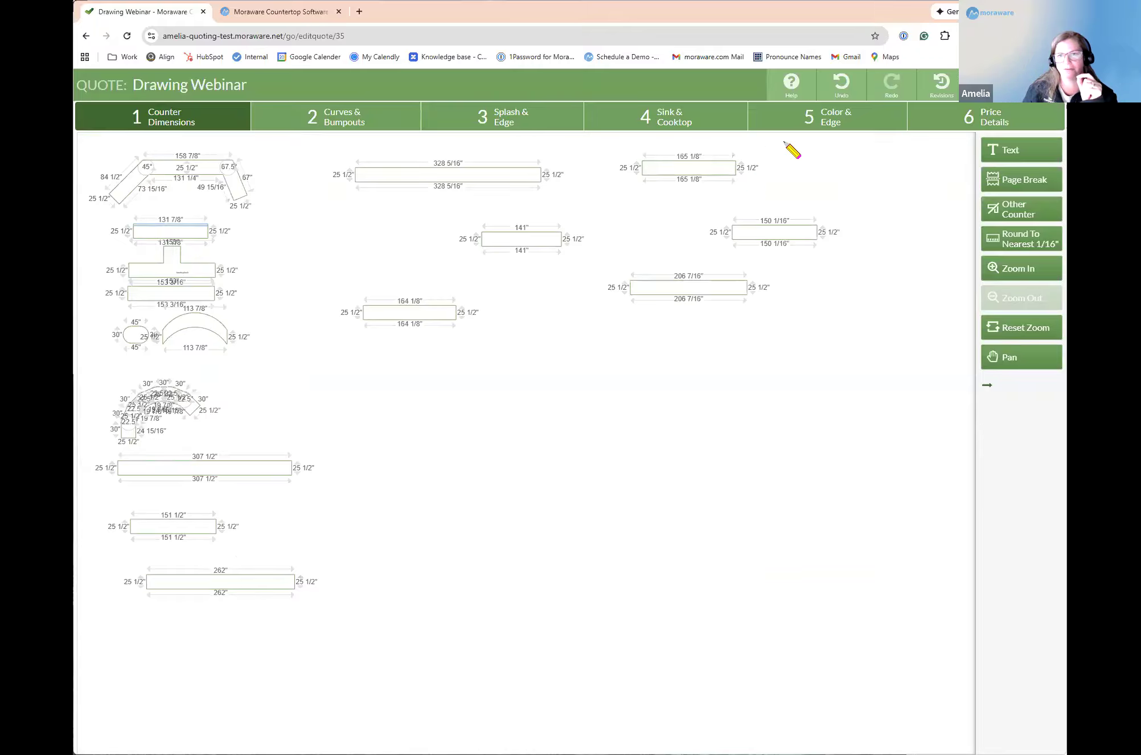
Step: Undo the six straight counters drawn beside the existing column
left_click(839, 85)
left_click(840, 85)
left_click(840, 85)
left_click(840, 86)
left_click(839, 86)
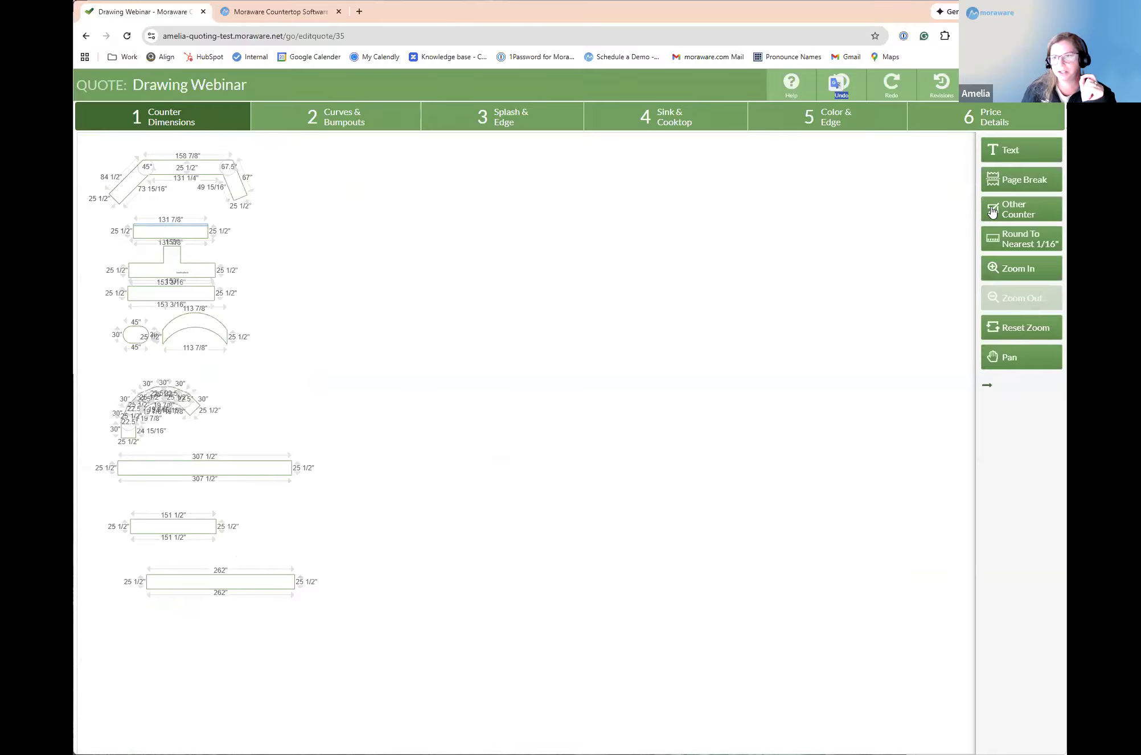
Step: Insert a page break between the arced counter and the segmented arch counter
left_click(1014, 179)
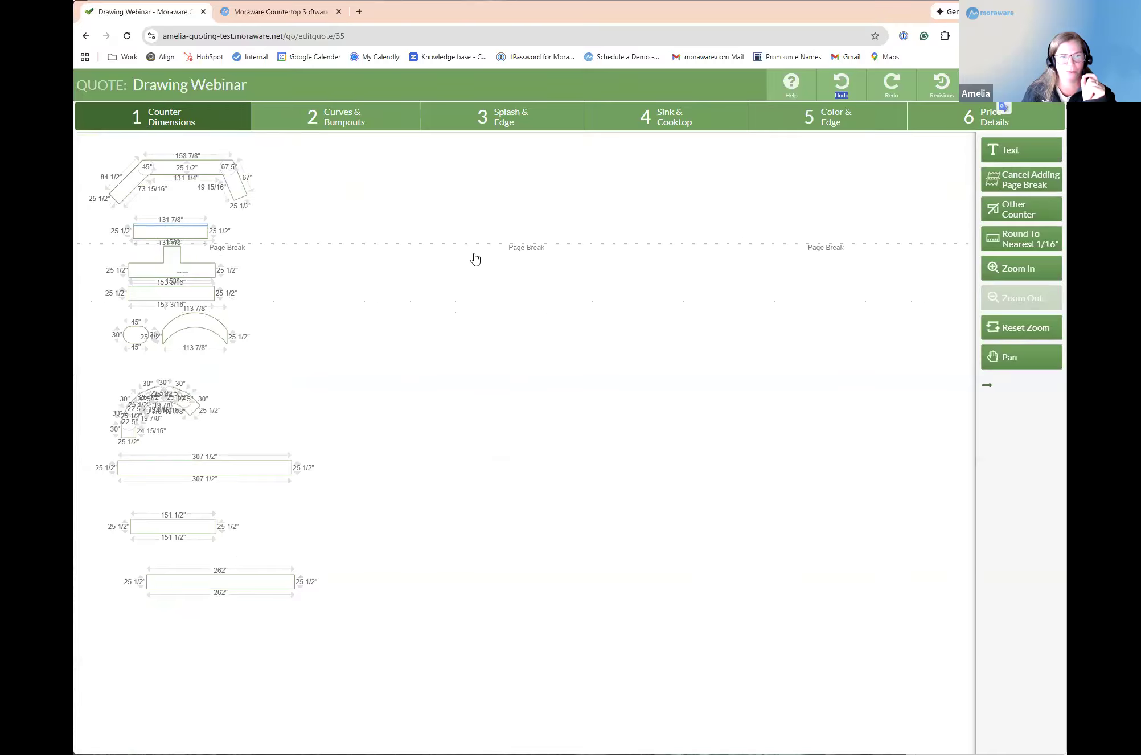
left_click(450, 365)
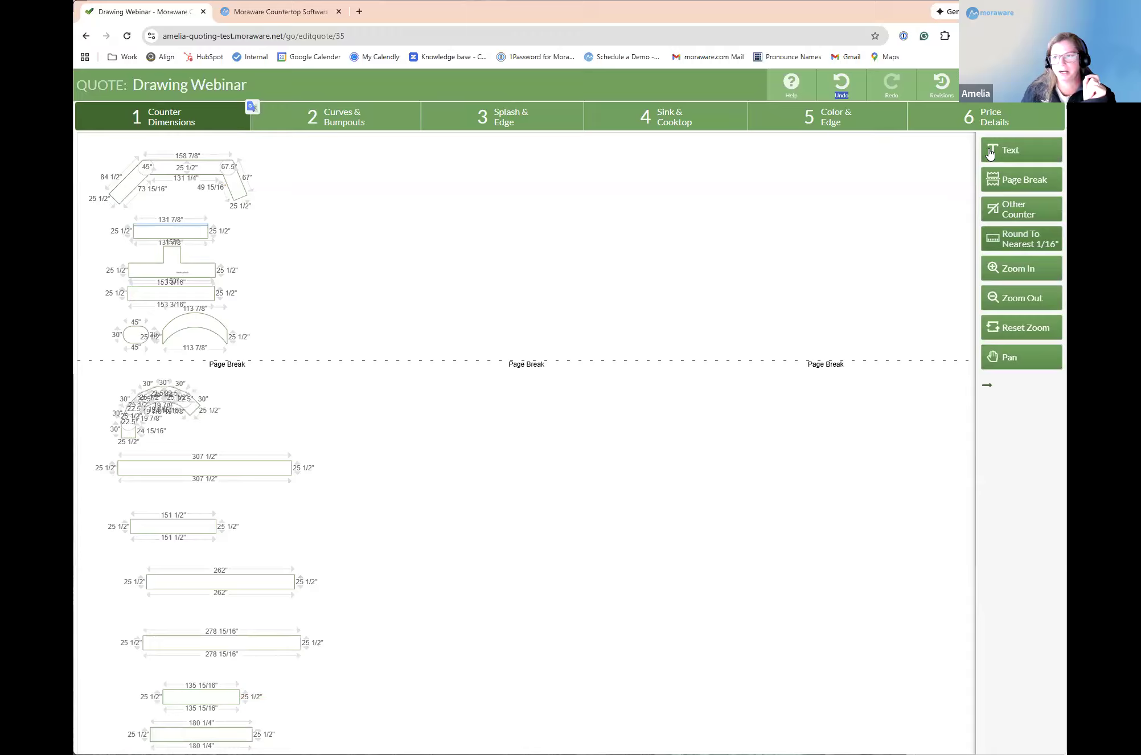
Step: Insert a page break between the 262" and 278 15/16" counters and save the quote
left_click(1018, 180)
left_click(424, 613)
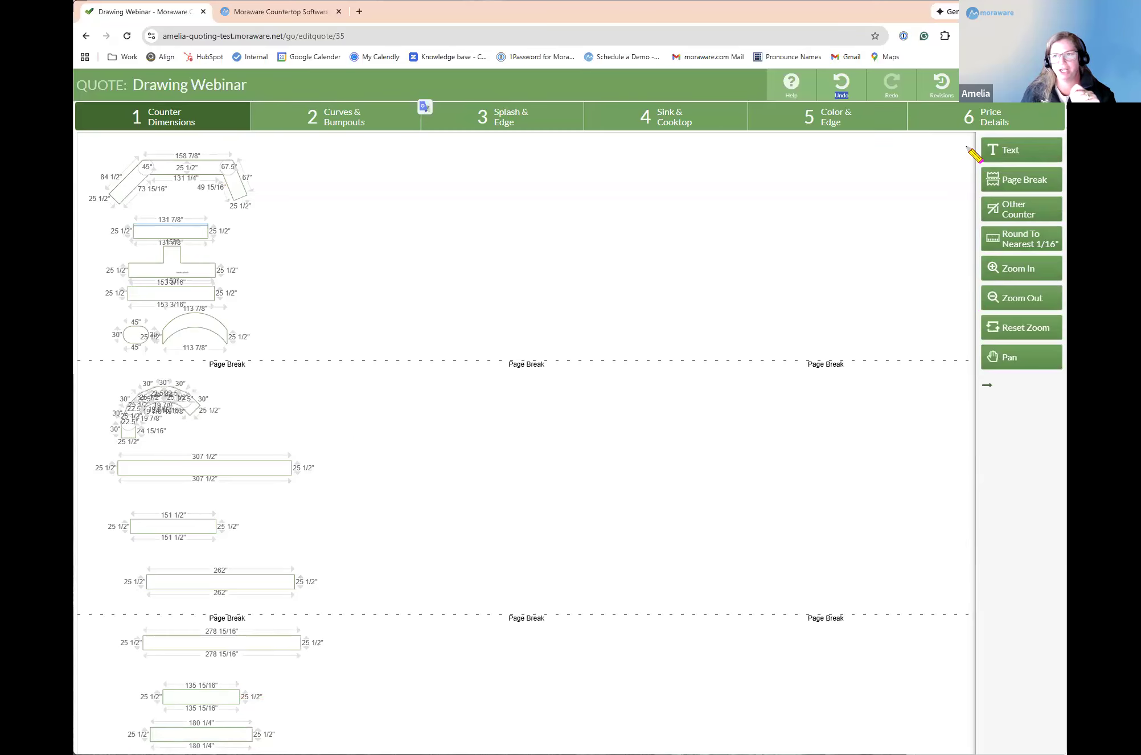
left_click(992, 84)
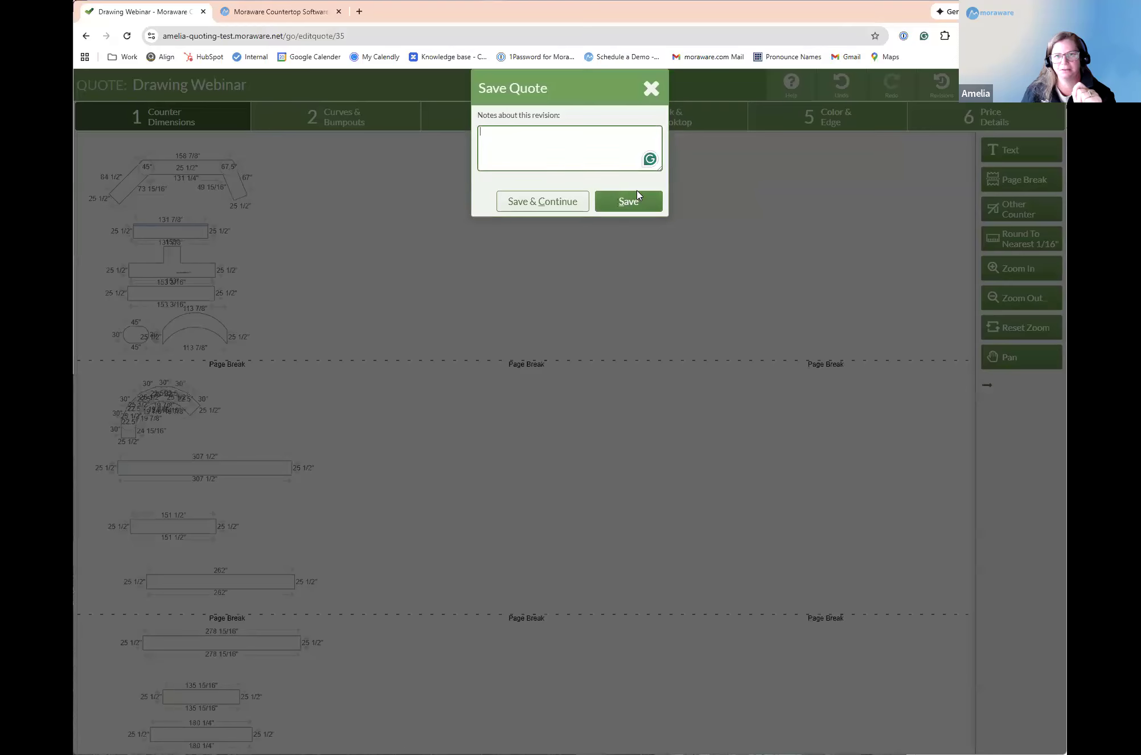
left_click(633, 200)
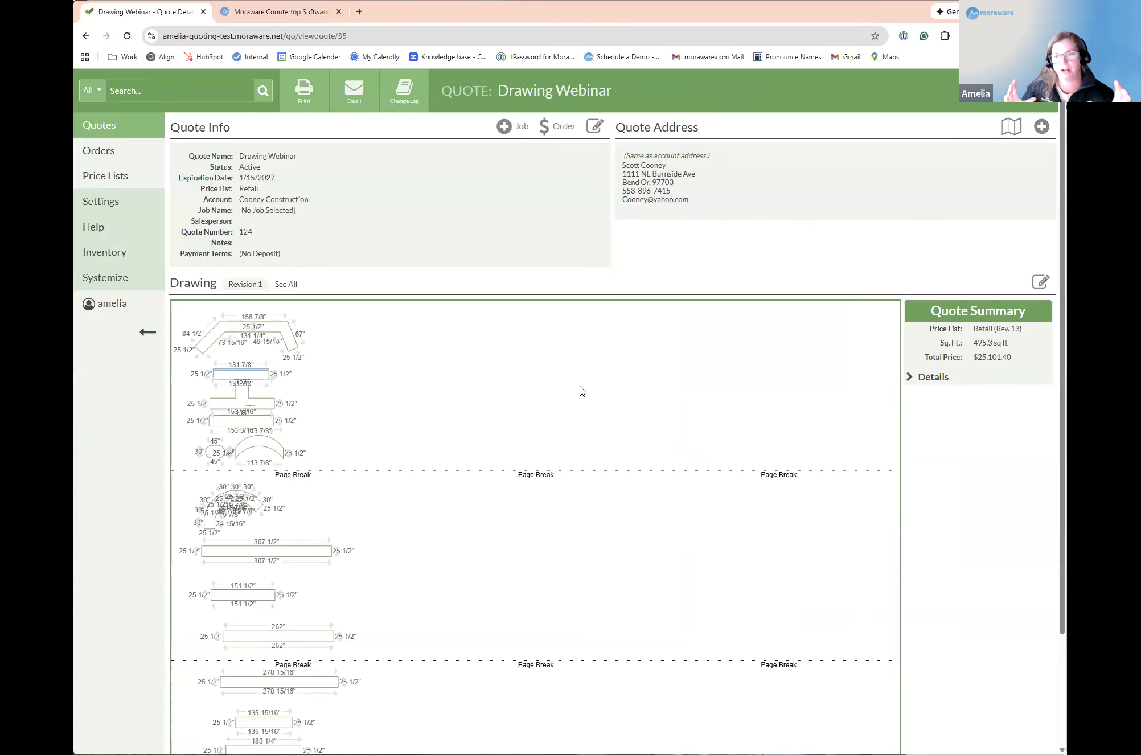
Step: Print the quote using the Quote w/large drawing form and review the drawing pages of the resulting document
left_click(306, 97)
left_click(603, 121)
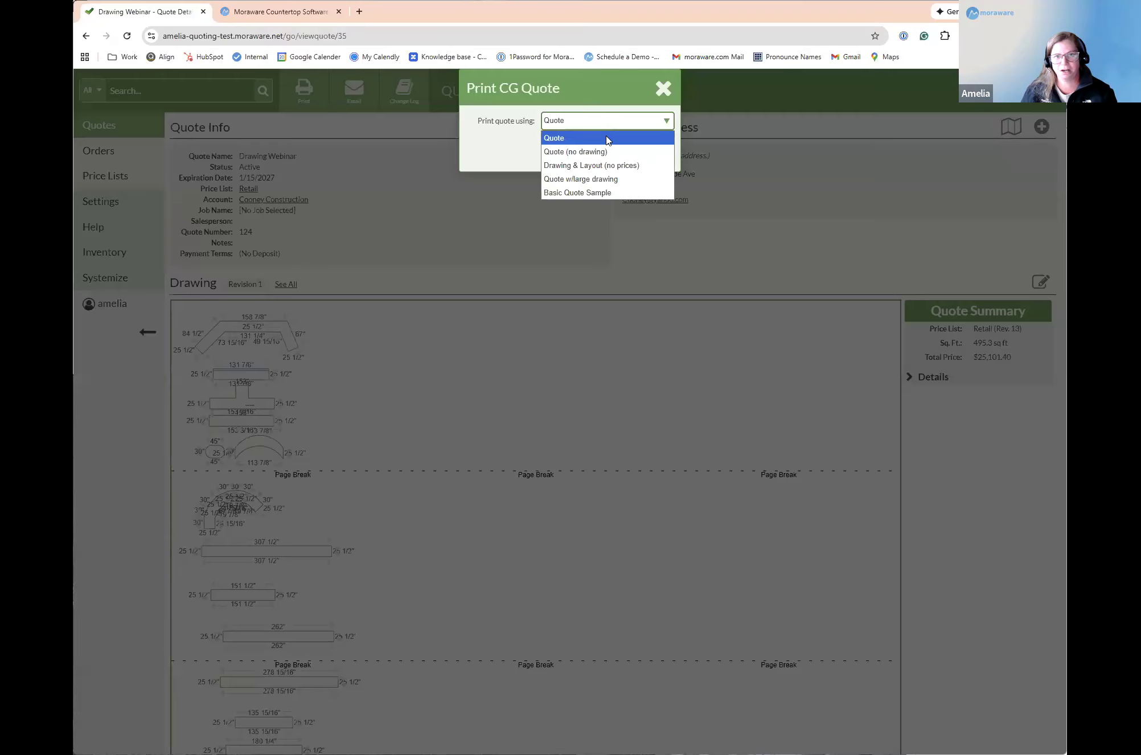
left_click(614, 180)
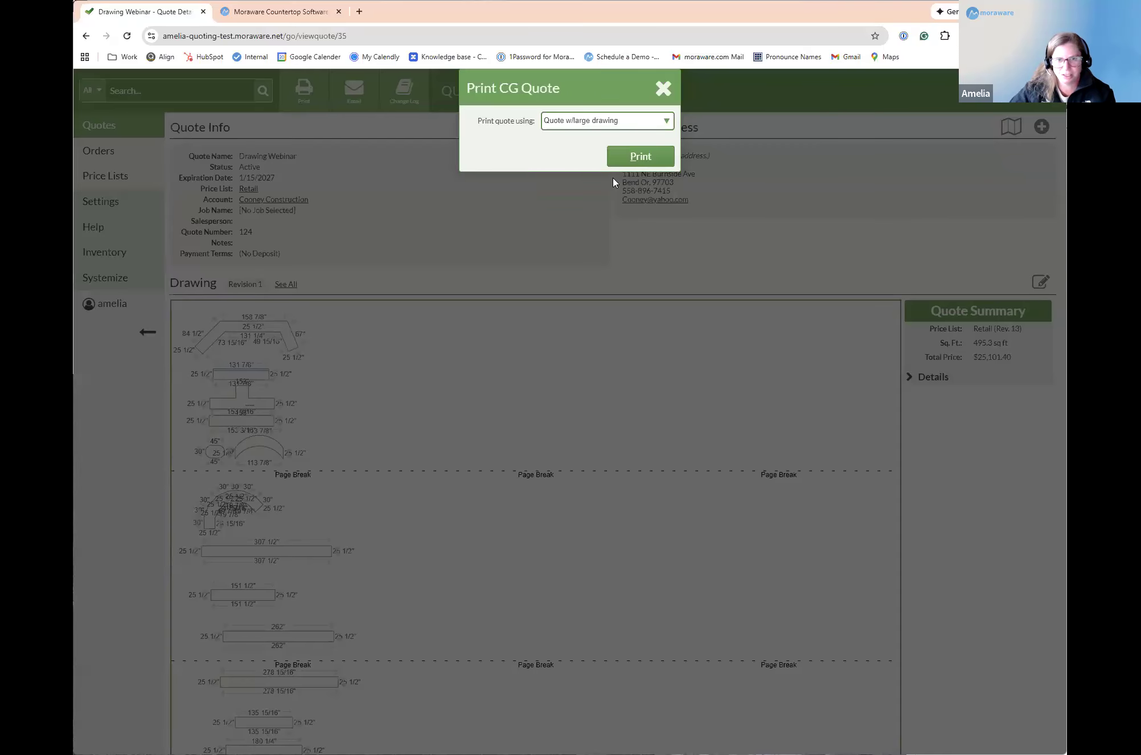
key("ctrl+p")
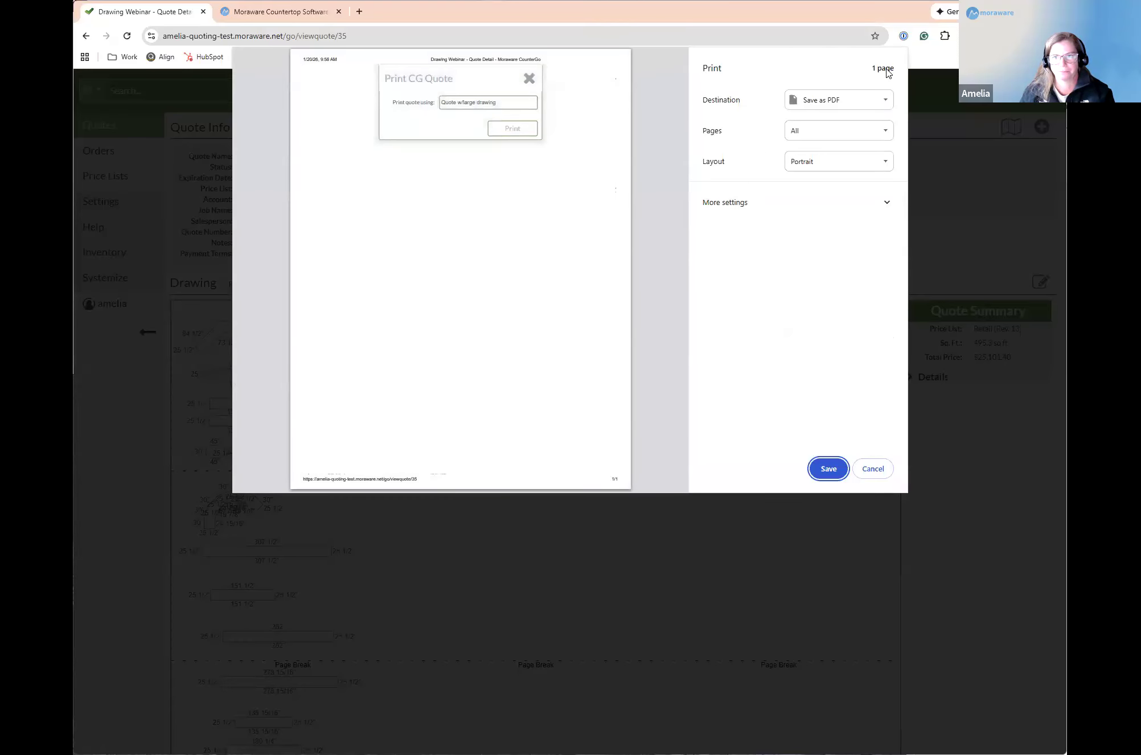
left_click(886, 477)
left_click(625, 165)
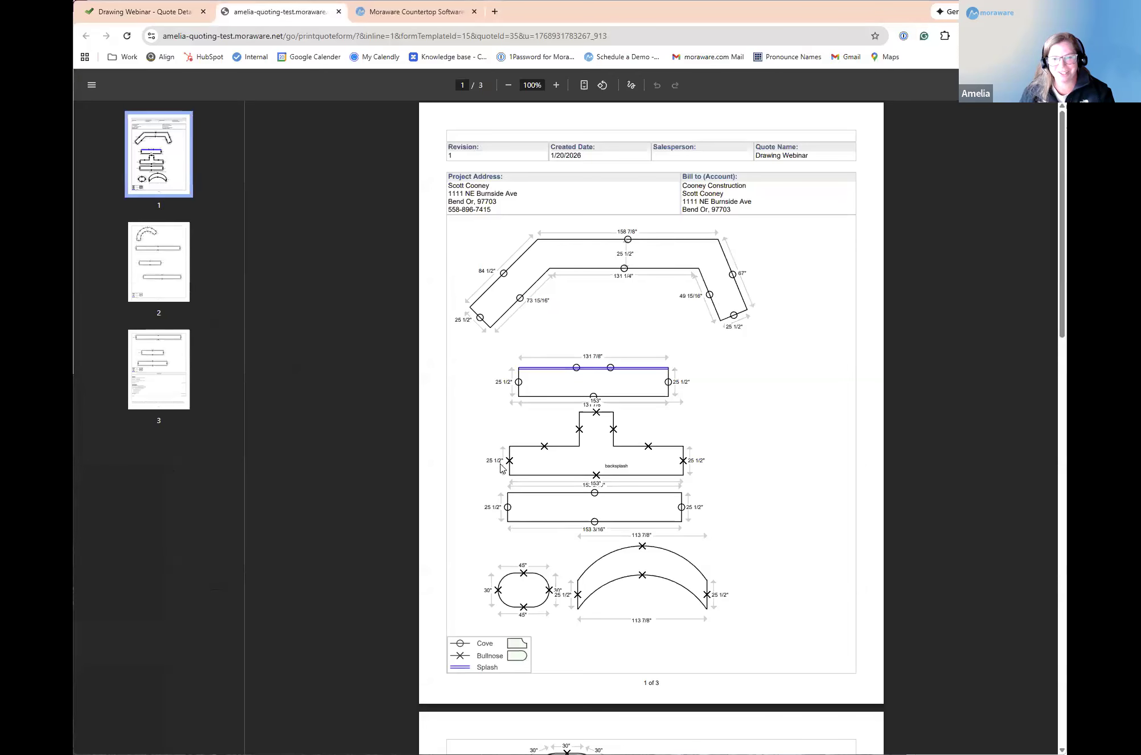
scroll(501, 467, "down", 12)
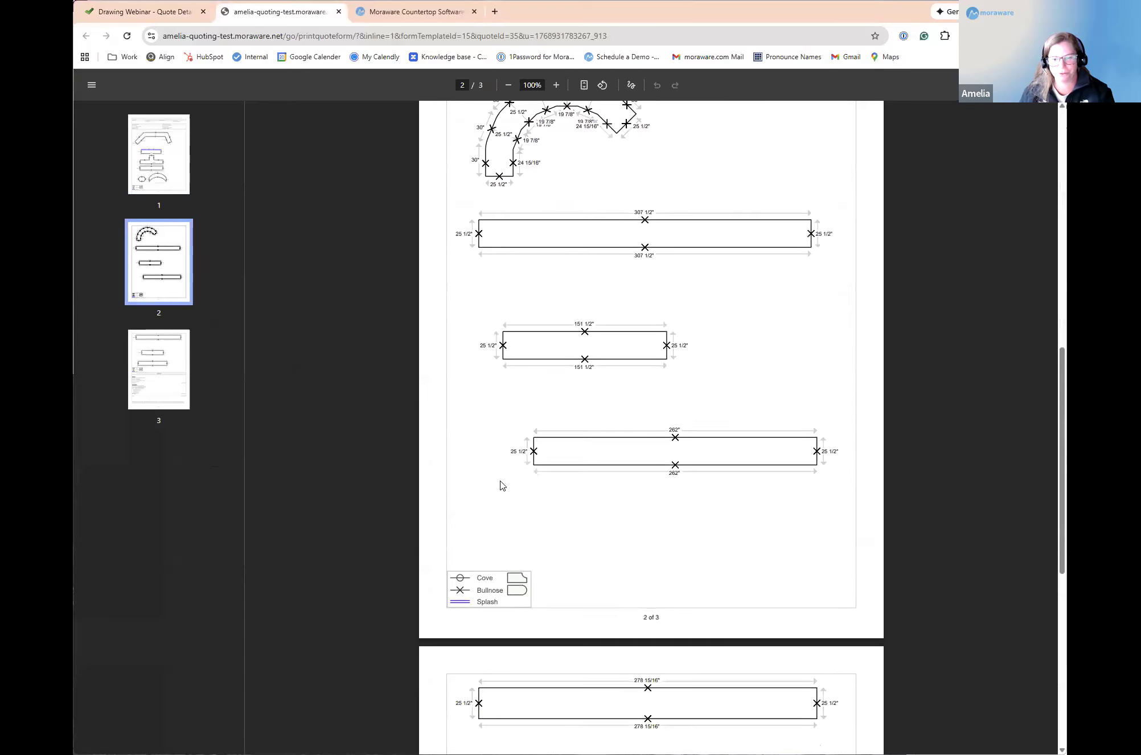
scroll(501, 486, "down", 8)
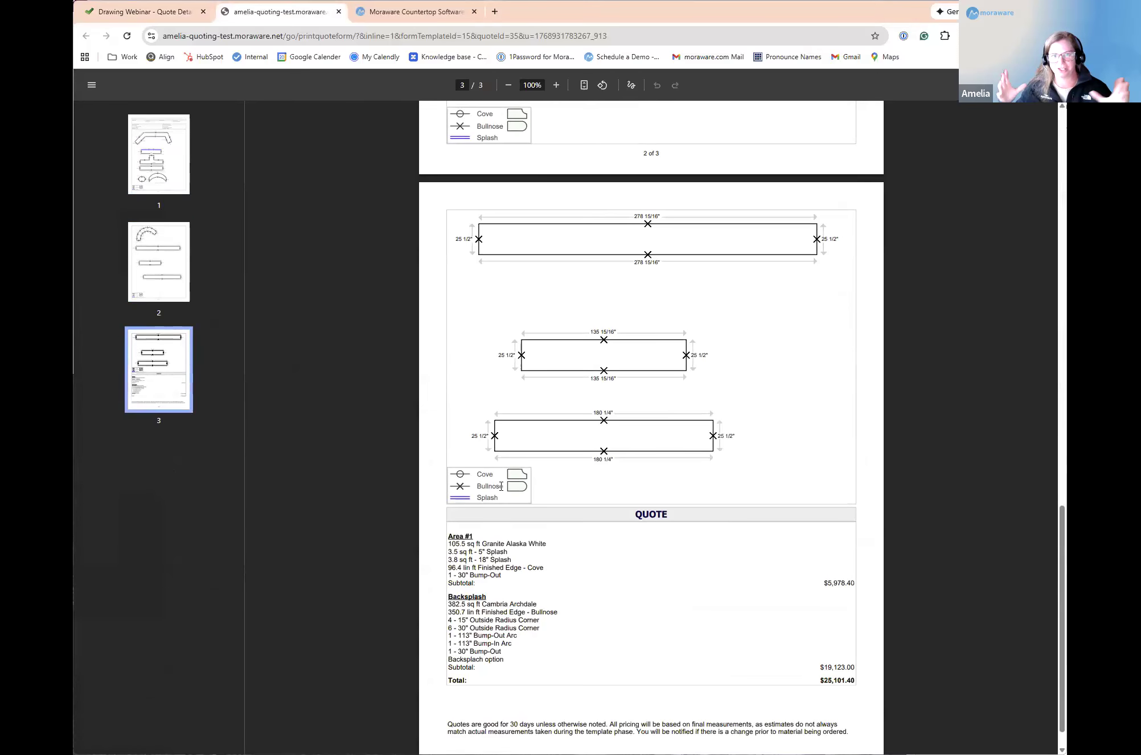
scroll(749, 541, "down", 1)
scroll(752, 542, "up", 12)
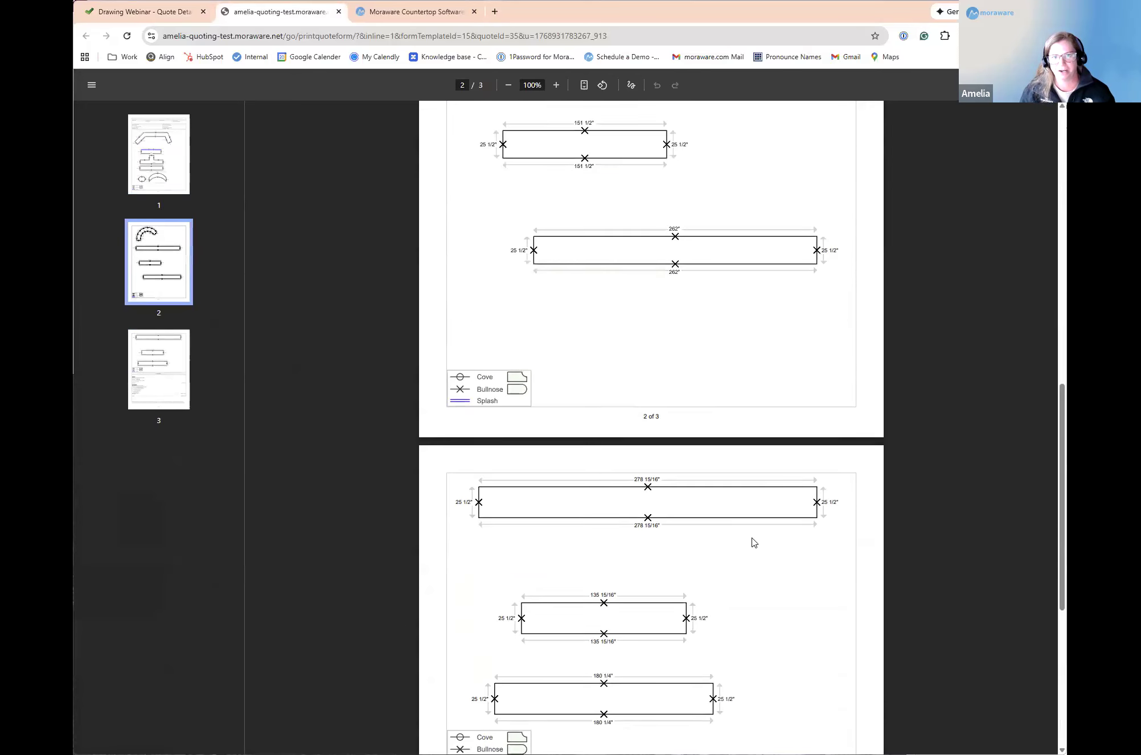
scroll(752, 541, "up", 7)
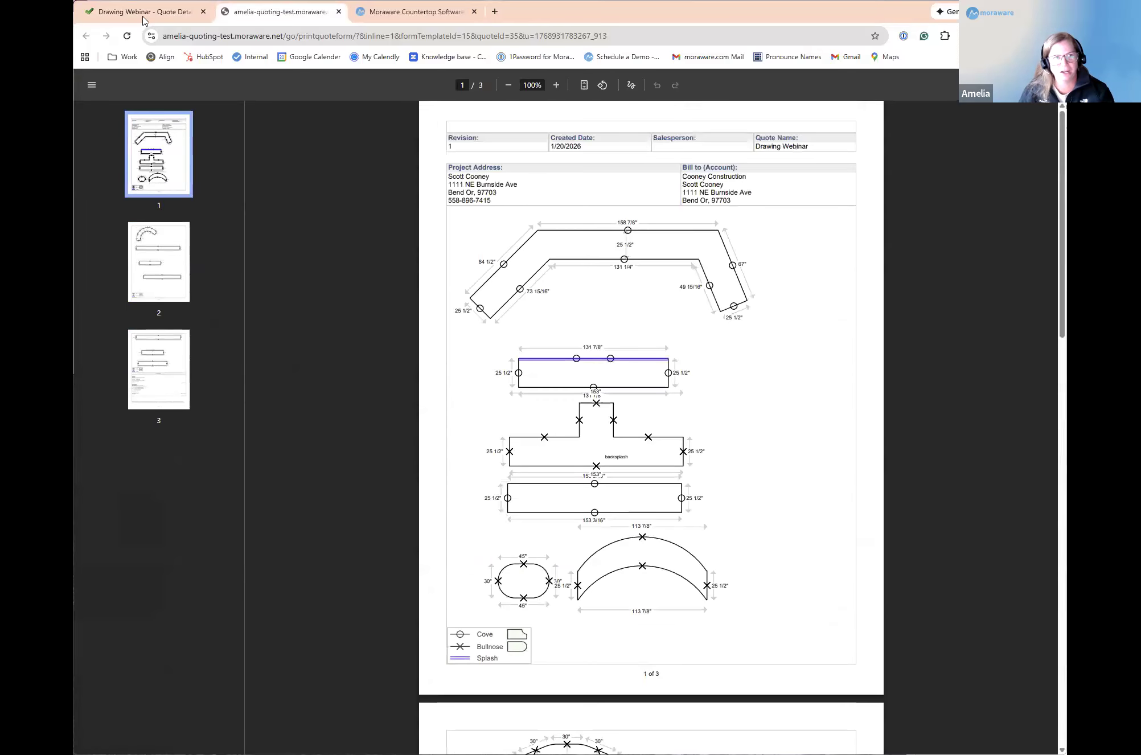
Step: Reopen the saved quote's drawing for editing and set the quantity of Area #1 to 12 in the price details
left_click(143, 18)
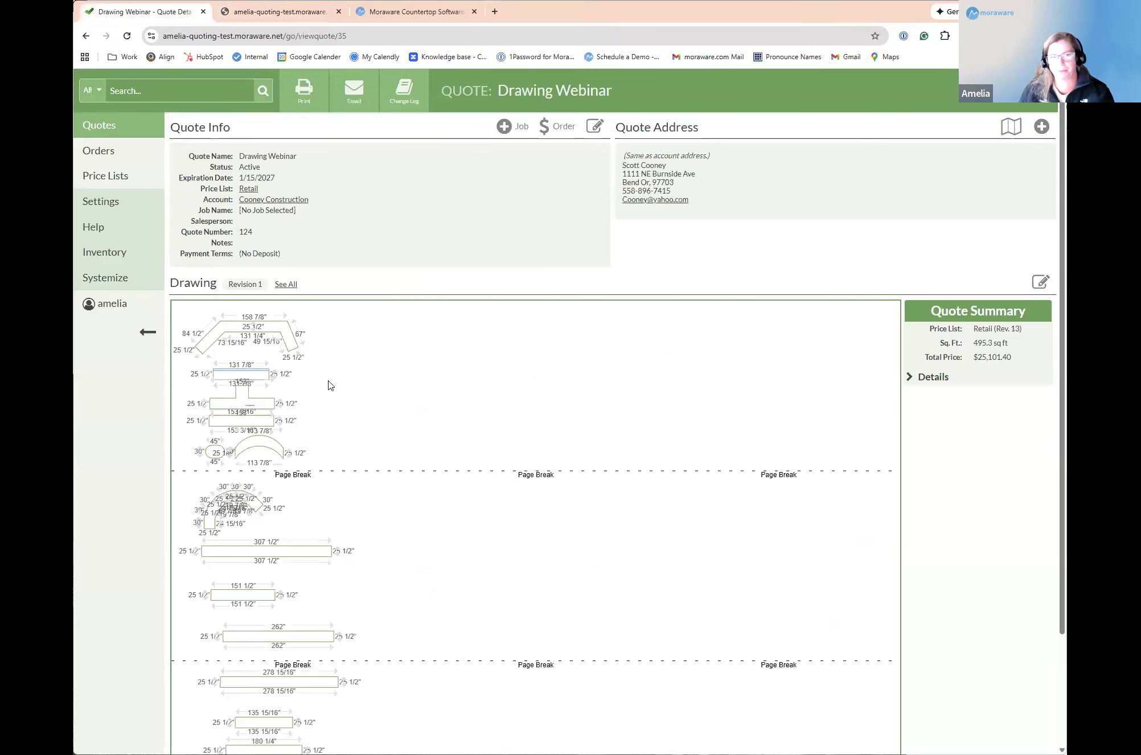
left_click(1037, 280)
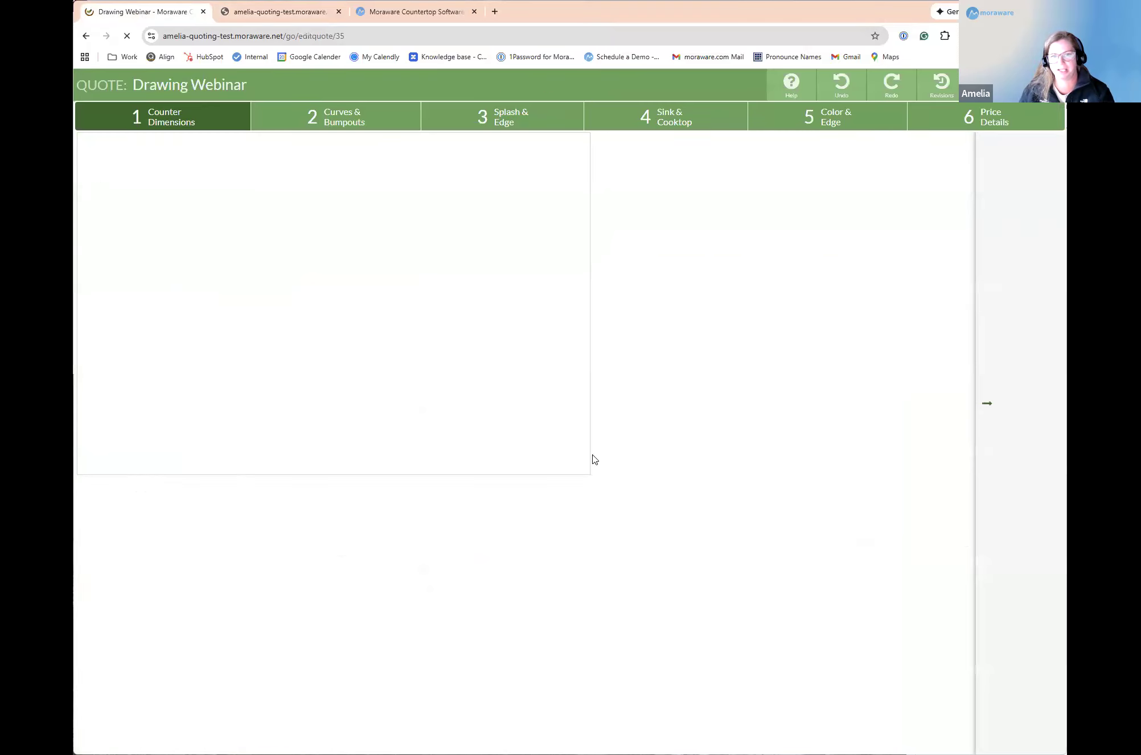
left_click(986, 124)
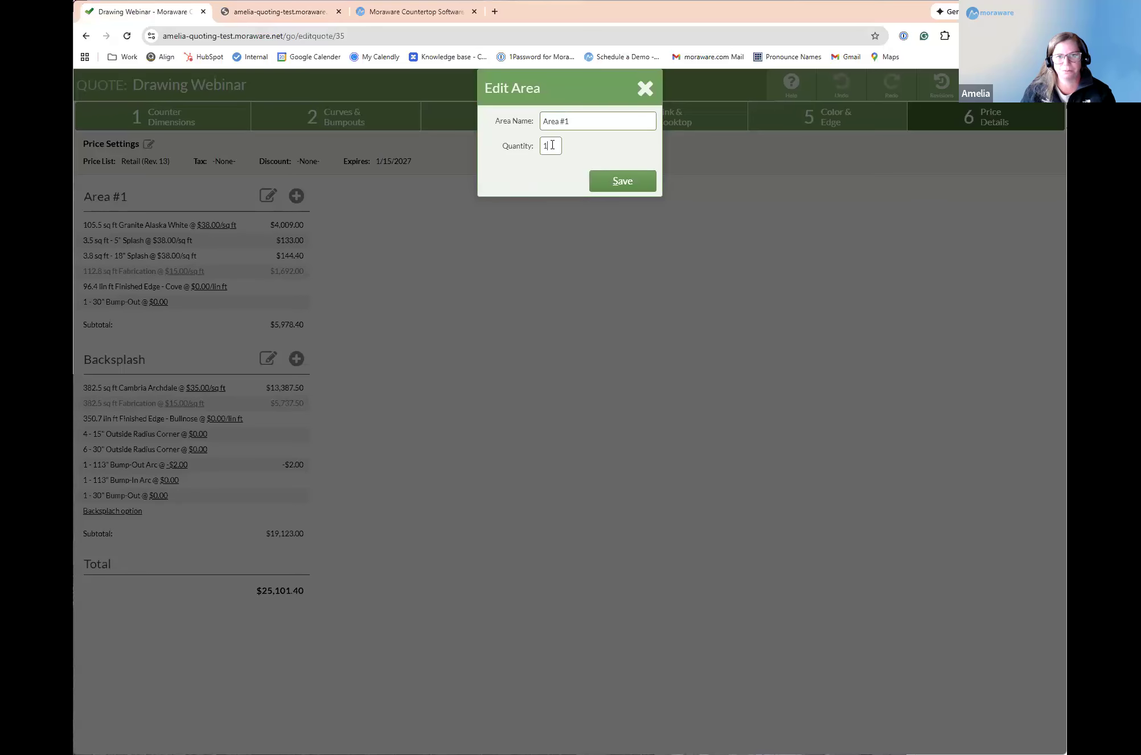
type("2")
left_click(631, 177)
left_click_drag(84, 225, 110, 232)
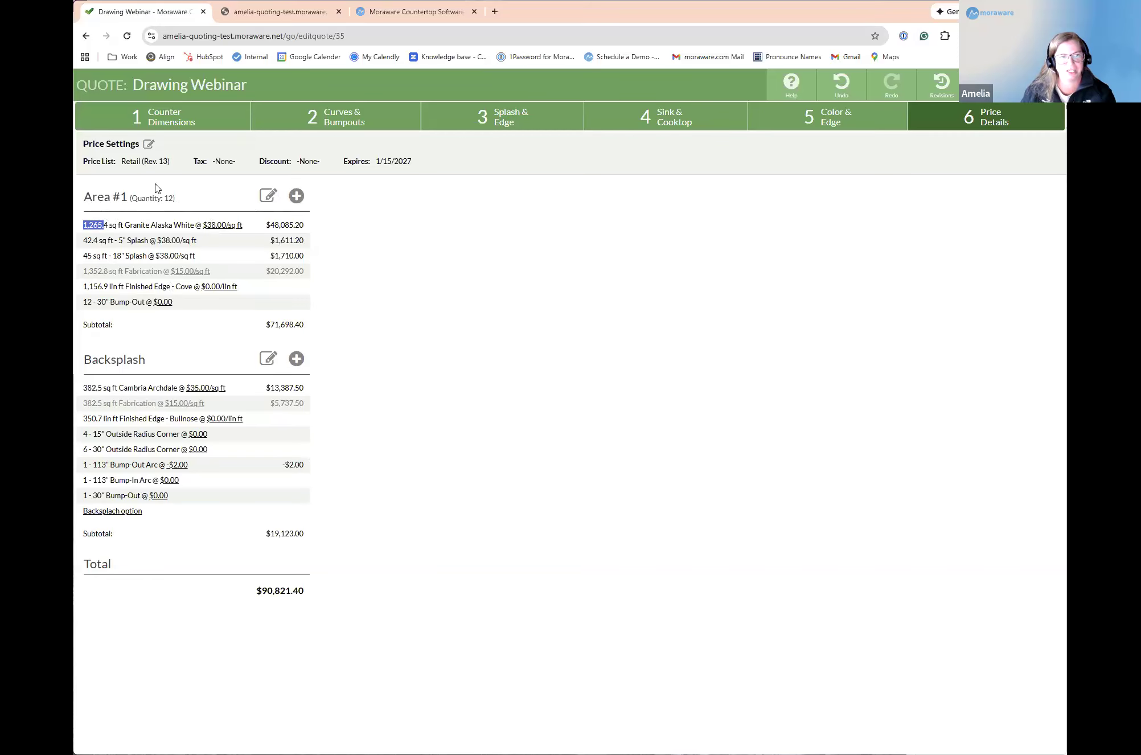
left_click_drag(323, 328, 635, 379)
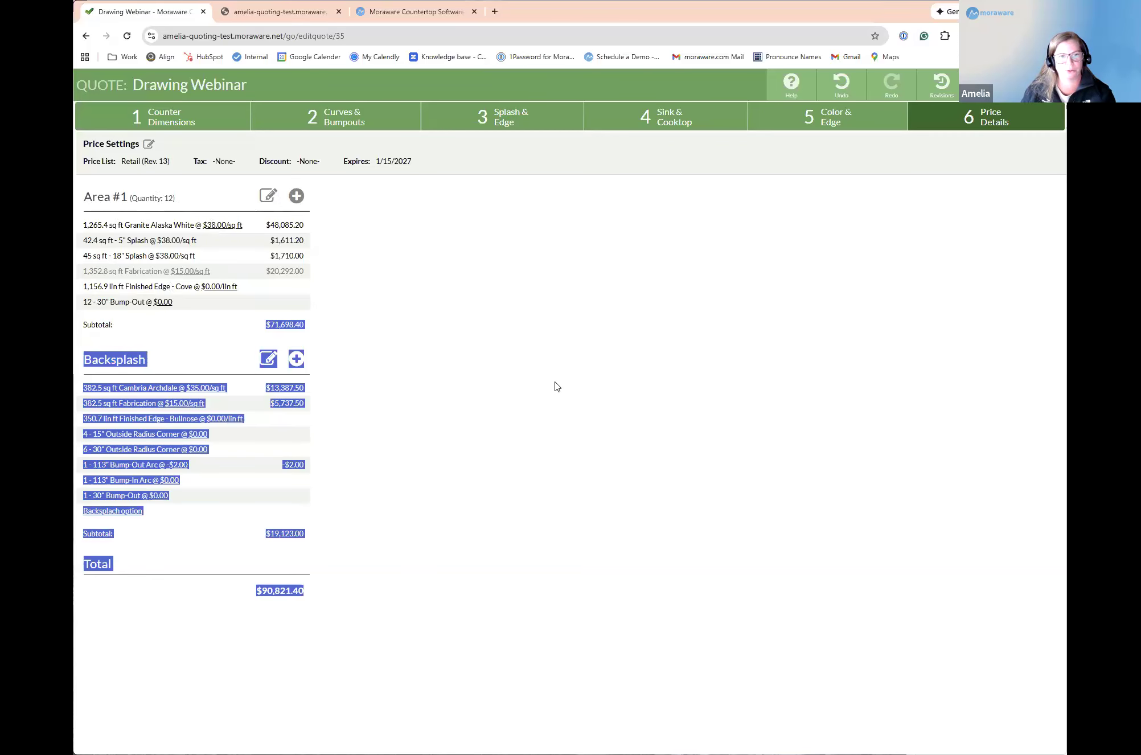
left_click(324, 316)
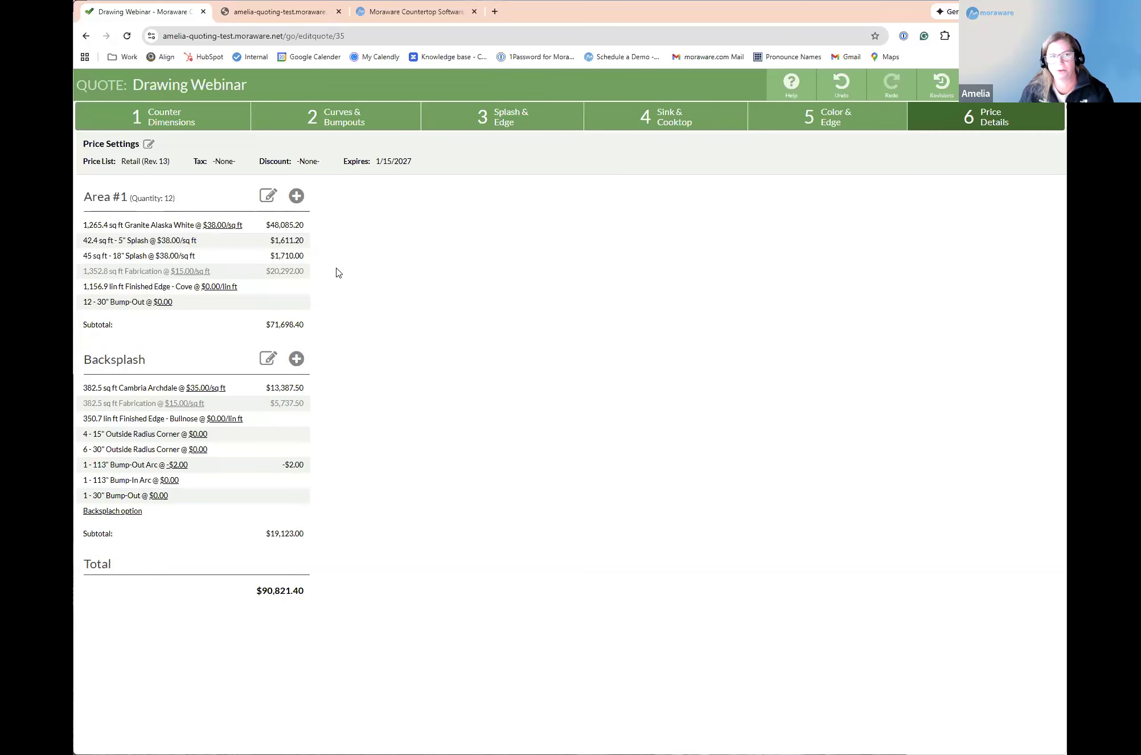
Step: Show the slab layout for Area #1 in the color and edge settings, and return to the price details
left_click(797, 130)
left_click(228, 359)
left_click(193, 222)
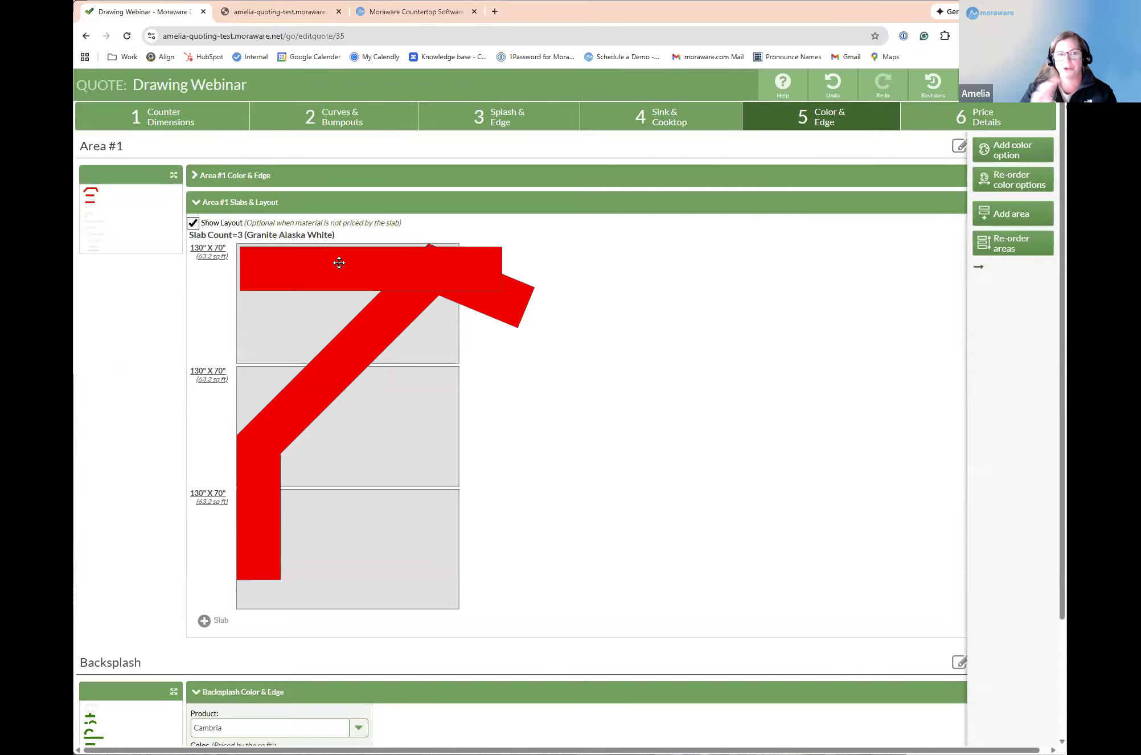
left_click(963, 117)
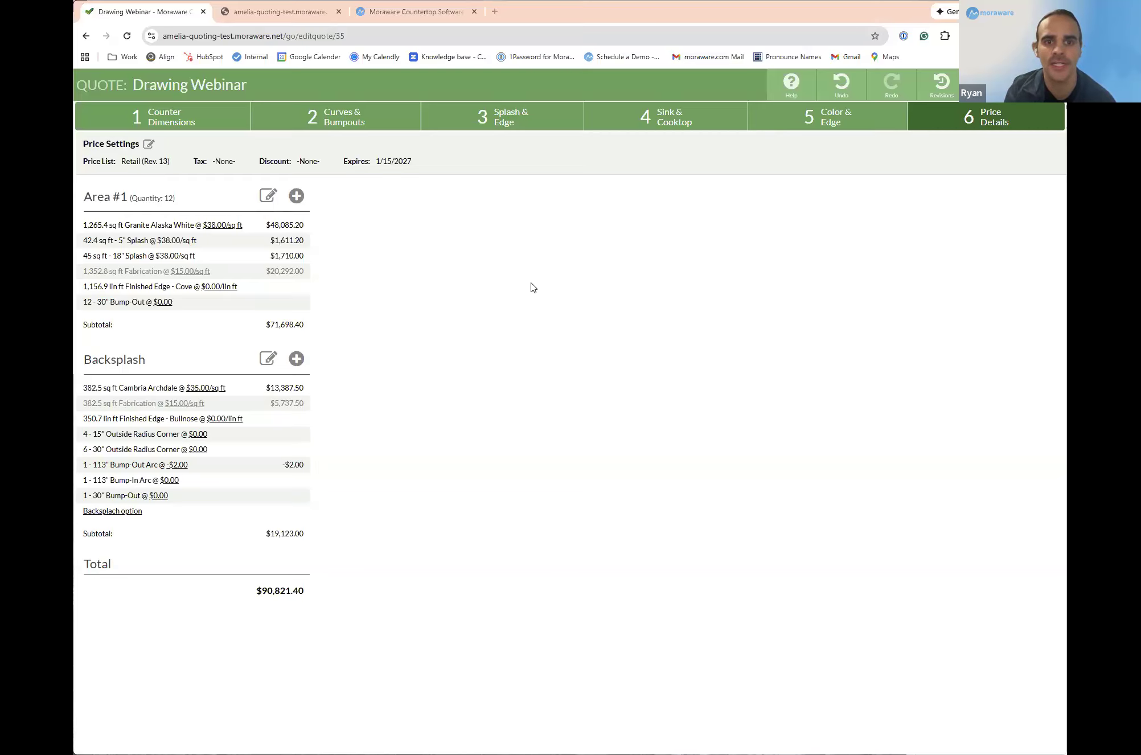
Step: Save the revised quote and open the Help page
left_click(1042, 85)
left_click(646, 202)
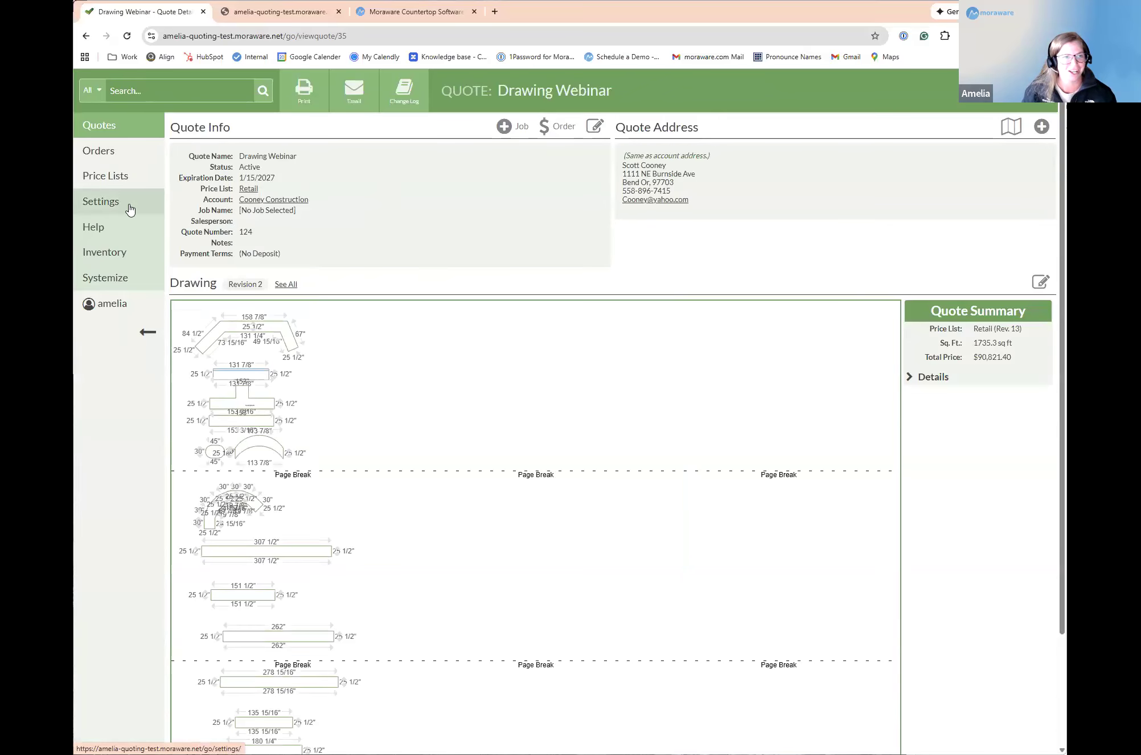
left_click(106, 234)
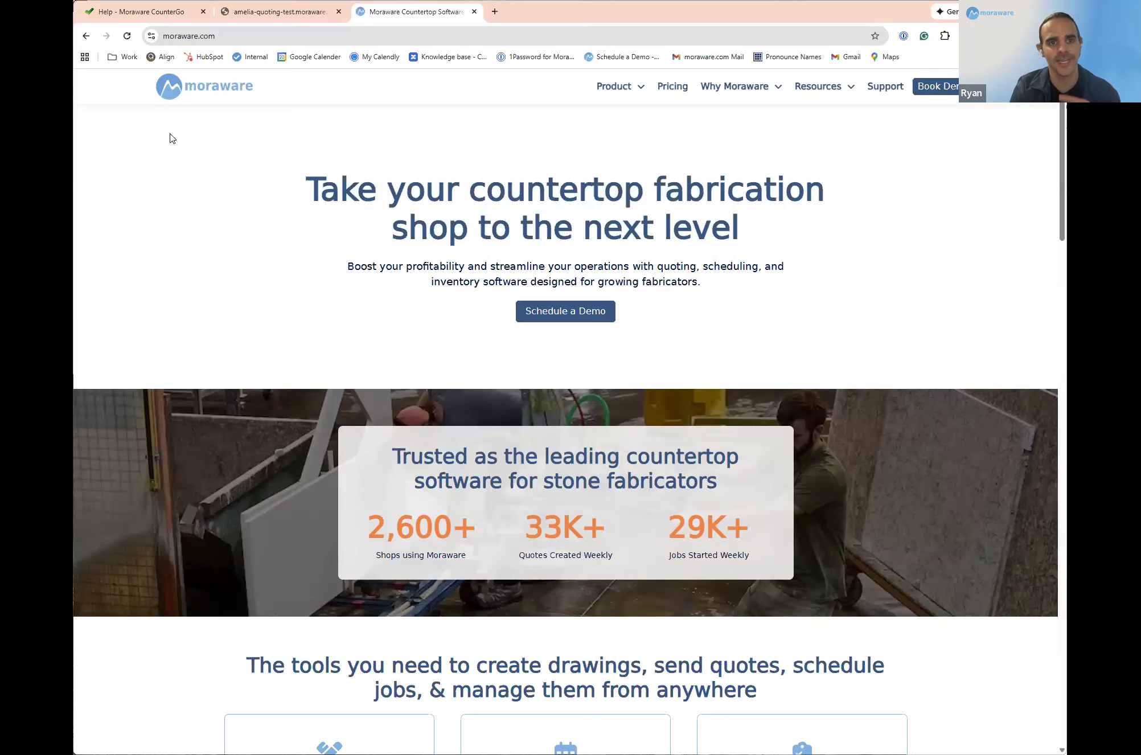
left_click(132, 16)
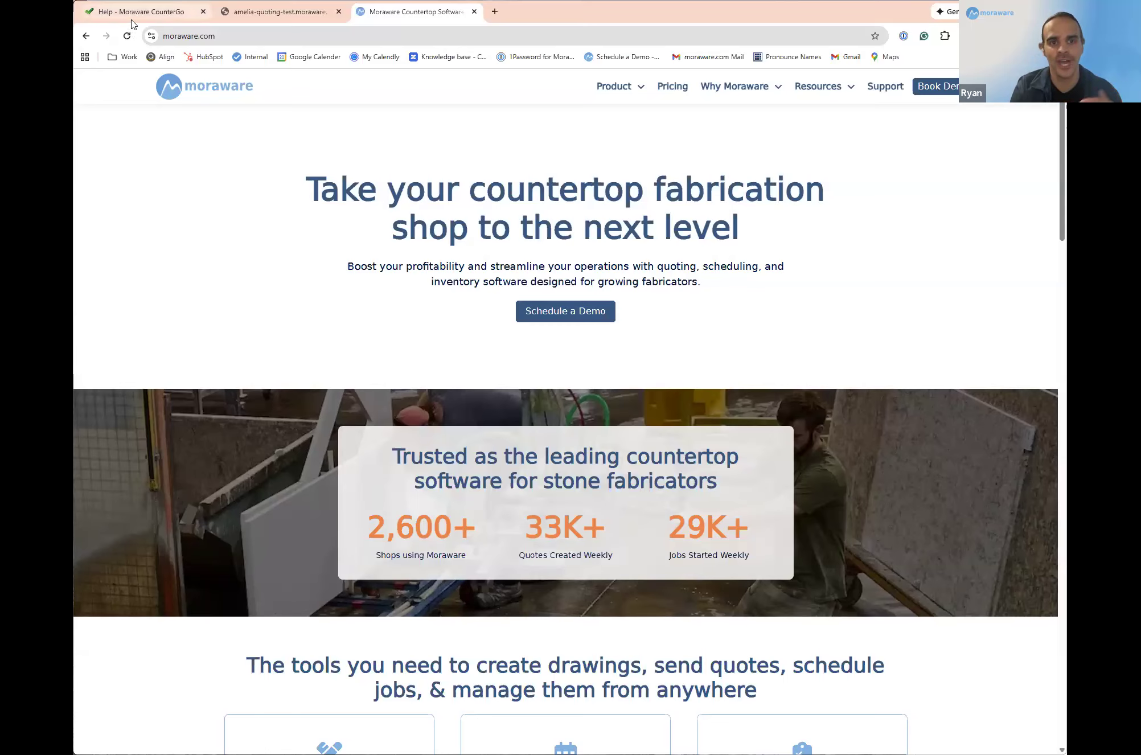